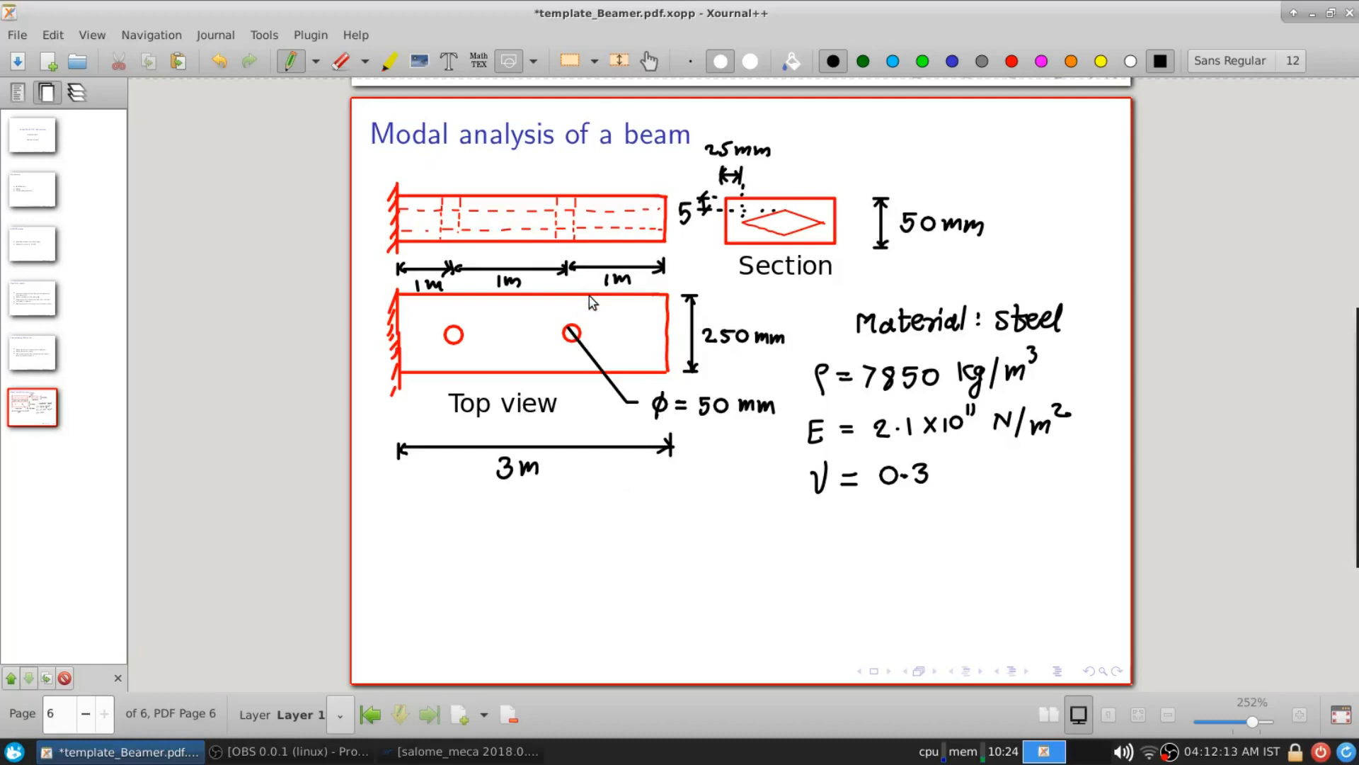
# Step: Switch to salome_meca and review its version and modules information
pyautogui.click(122, 752)
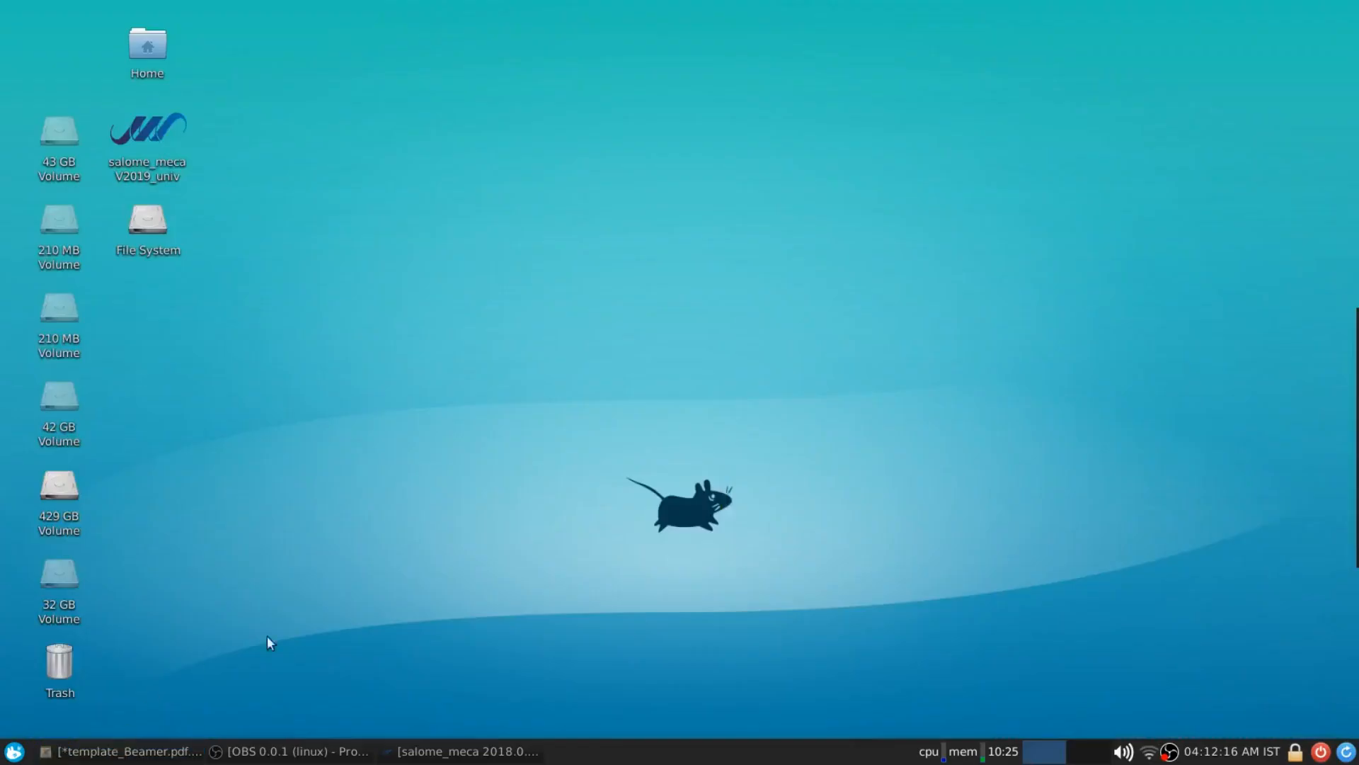
pyautogui.click(496, 756)
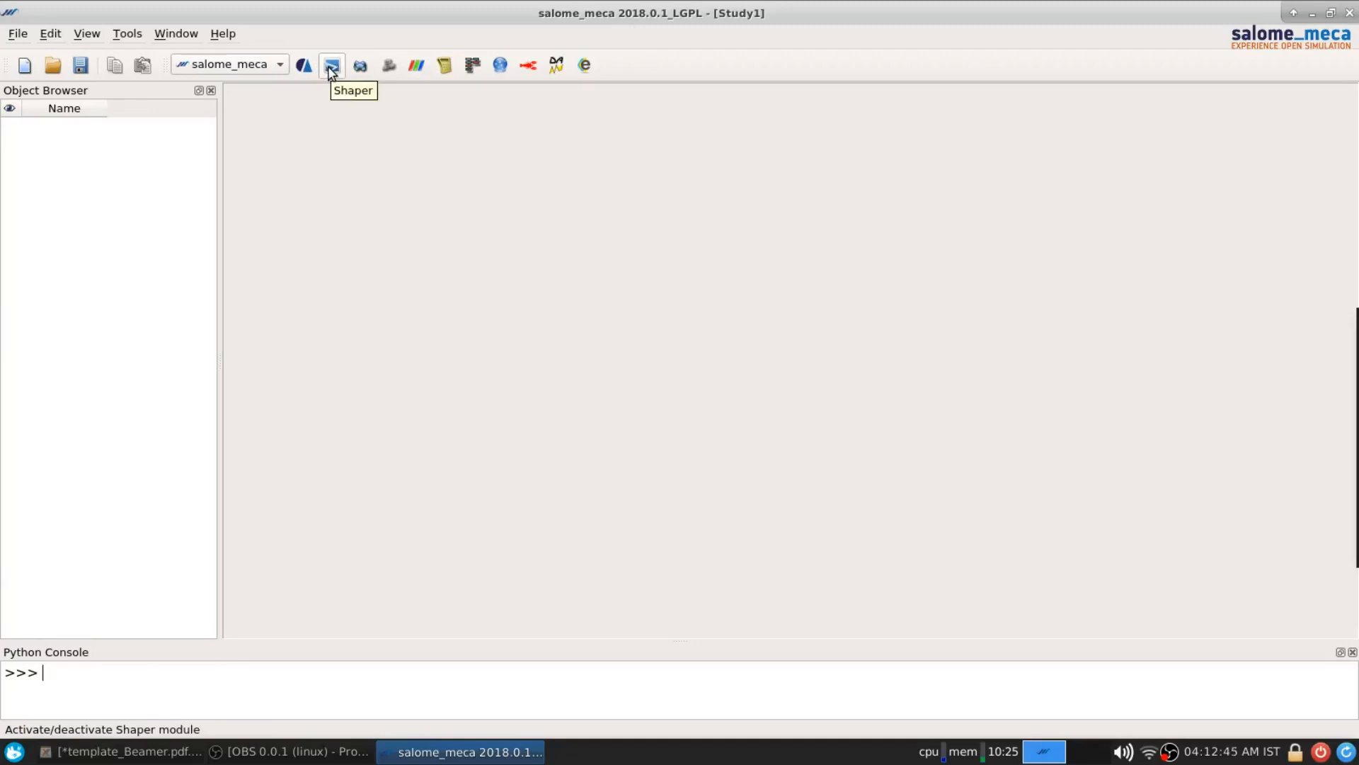
pyautogui.click(222, 33)
pyautogui.click(250, 185)
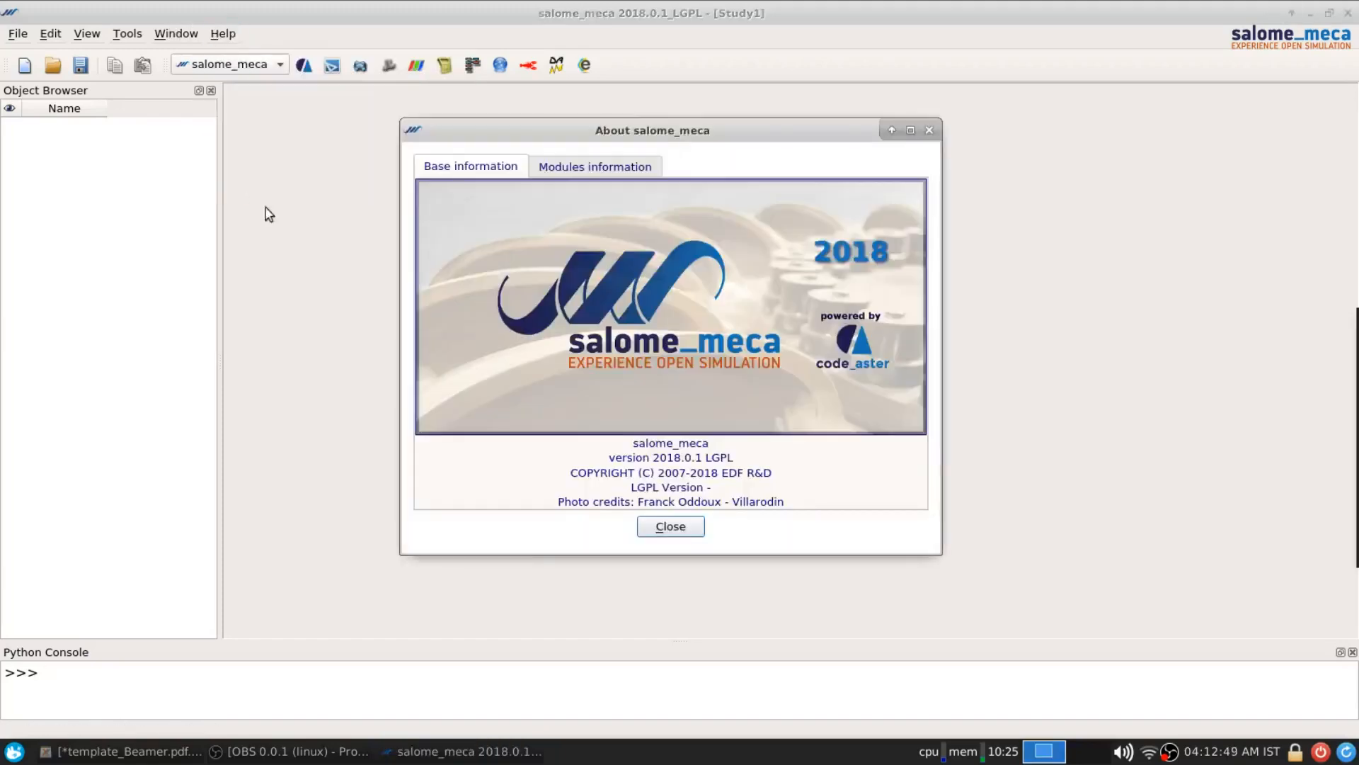
pyautogui.click(605, 167)
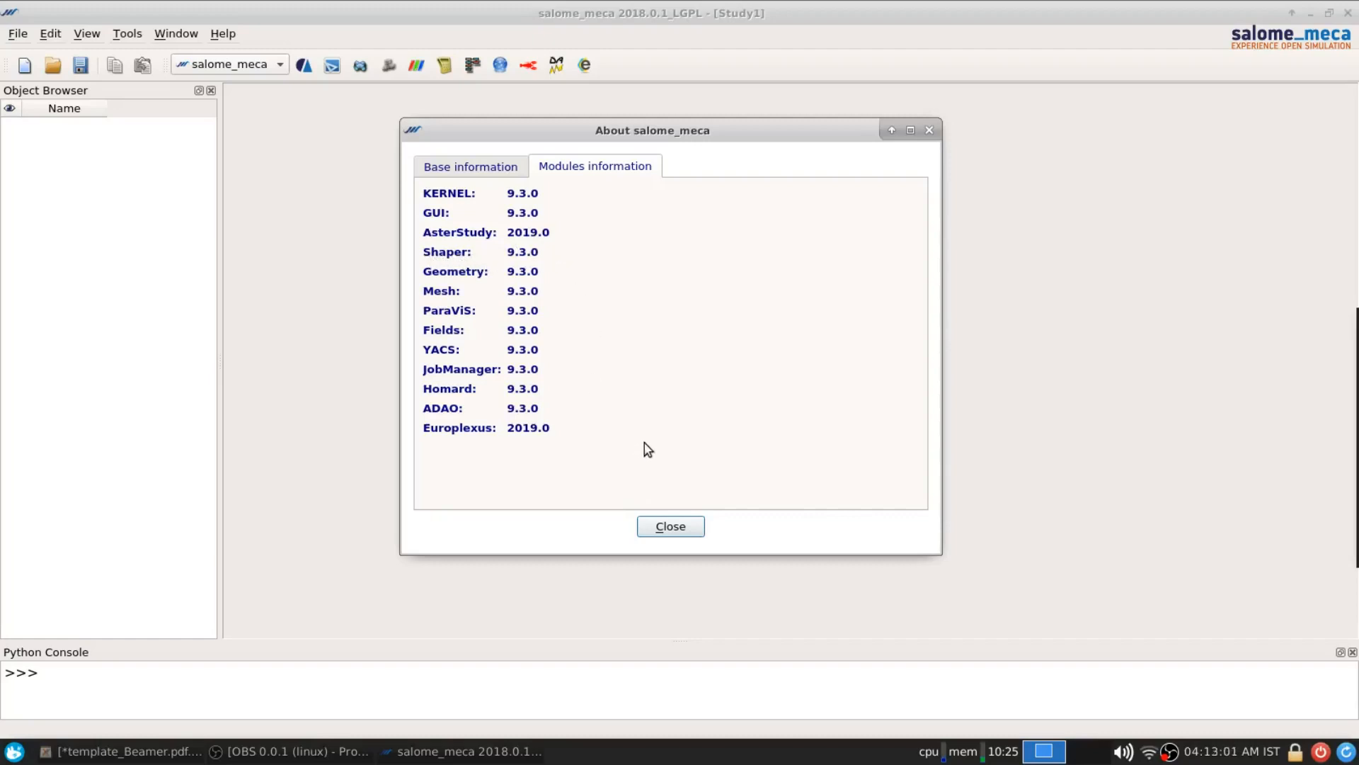
pyautogui.click(669, 527)
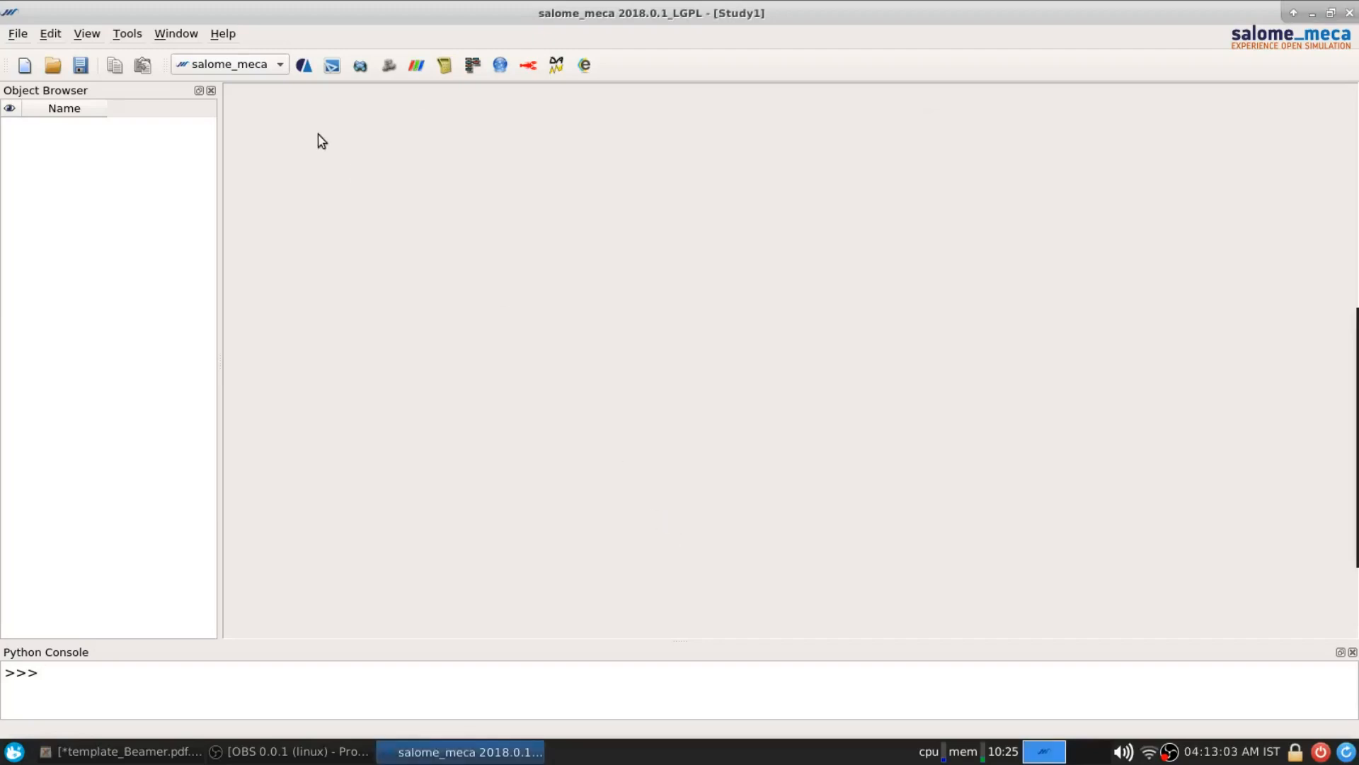
# Step: Activate the Shaper module, close the Python console, and inspect the part set's default constructions
pyautogui.click(332, 66)
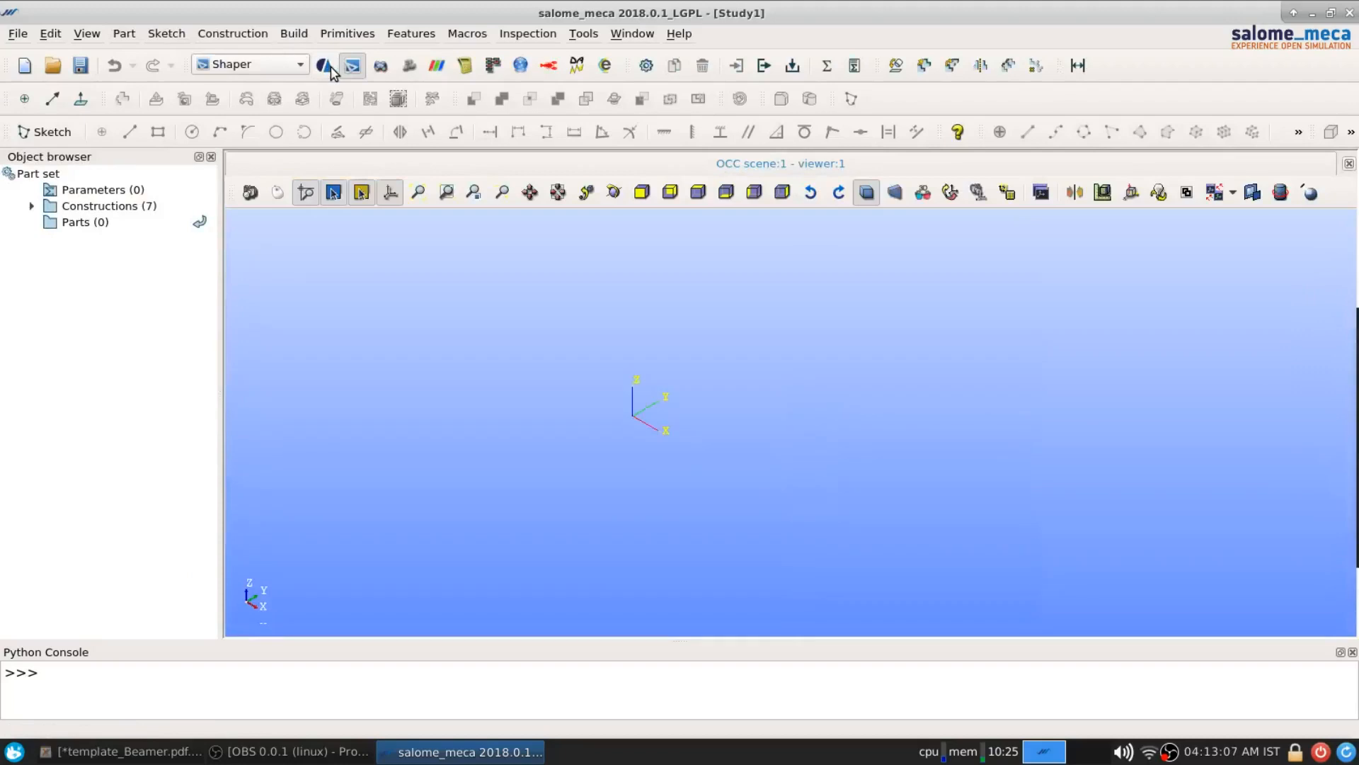
pyautogui.click(1353, 652)
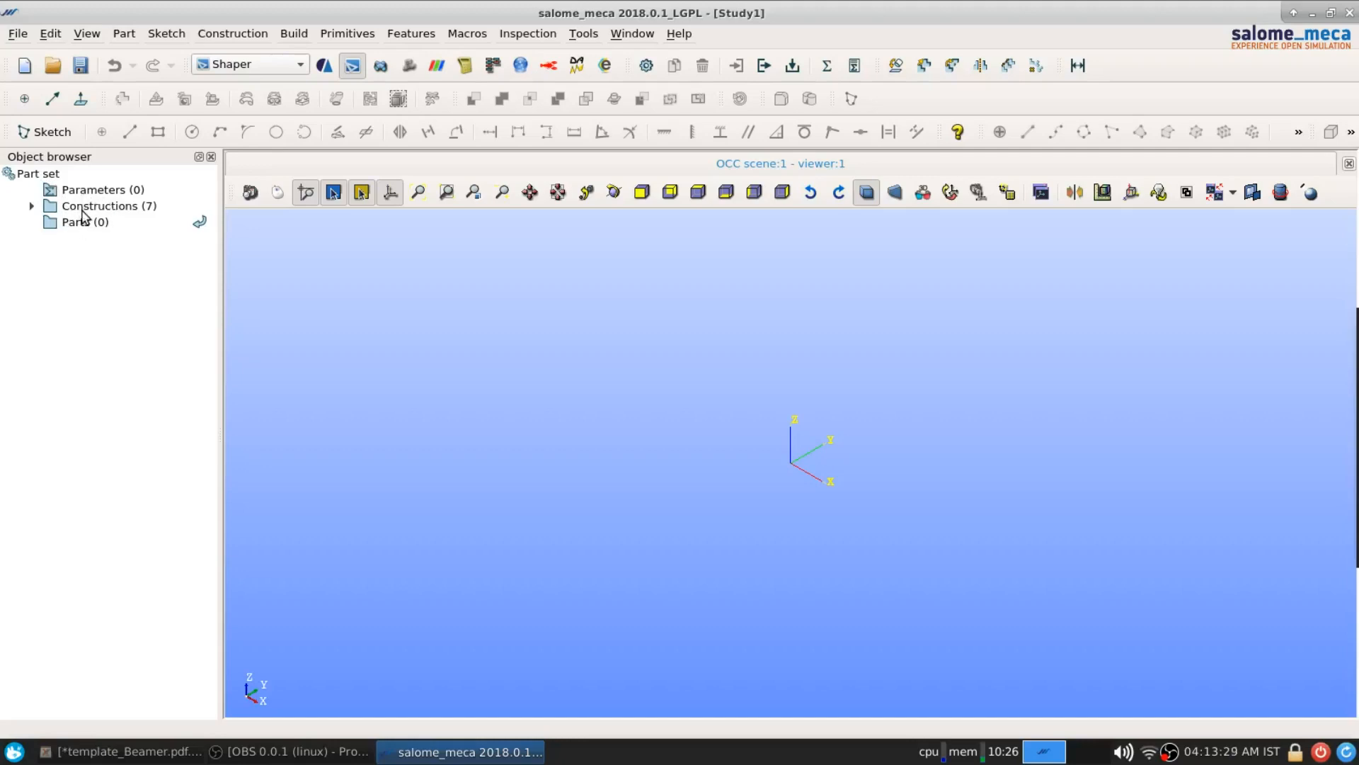
pyautogui.click(31, 206)
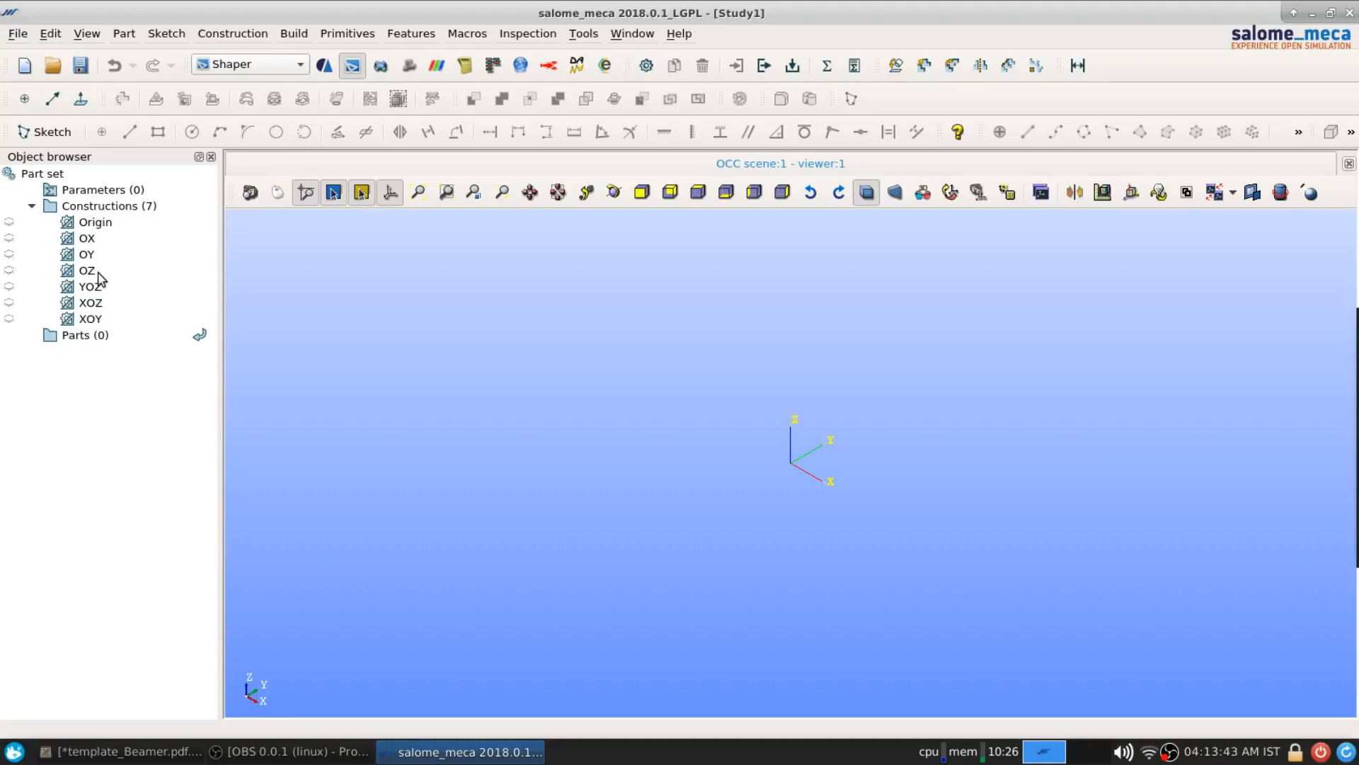
pyautogui.click(32, 206)
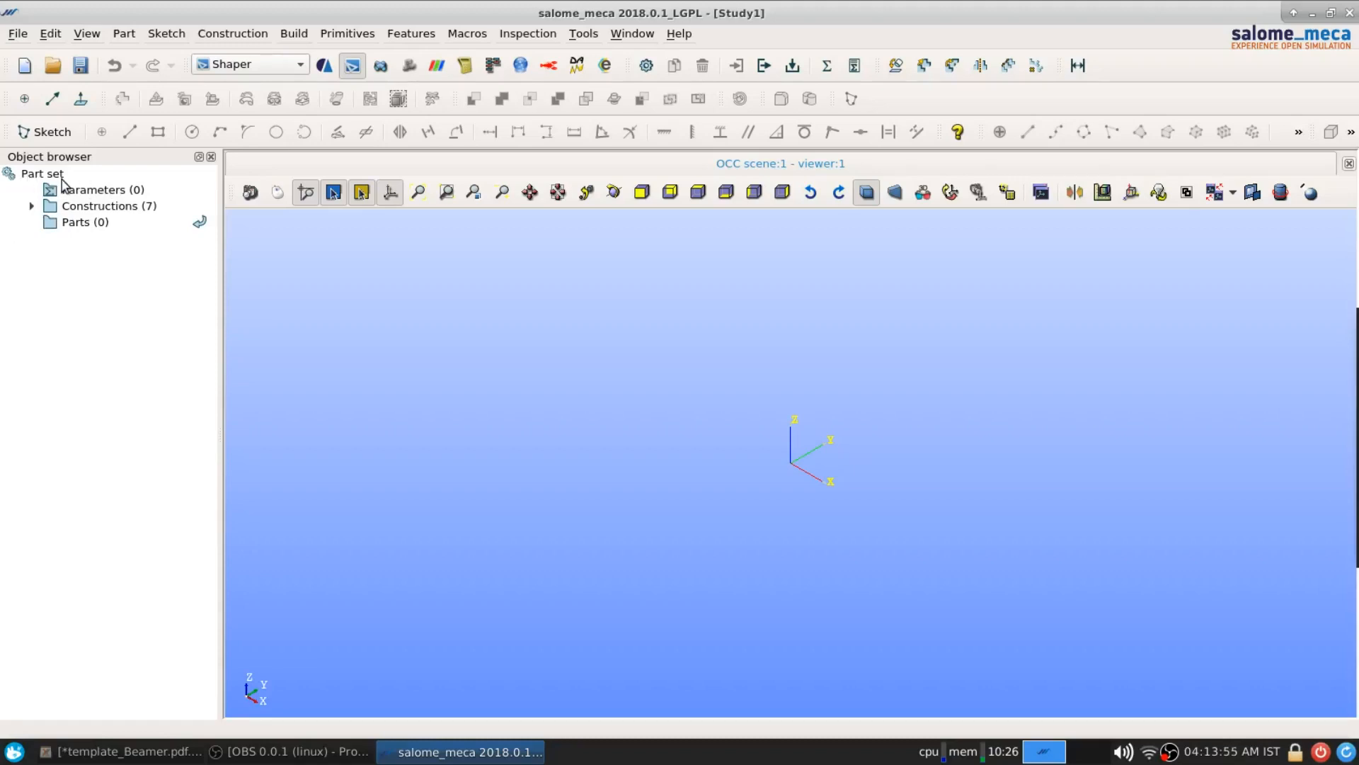
# Step: Create a new part in the part set and check its entry among the parts
pyautogui.click(75, 228)
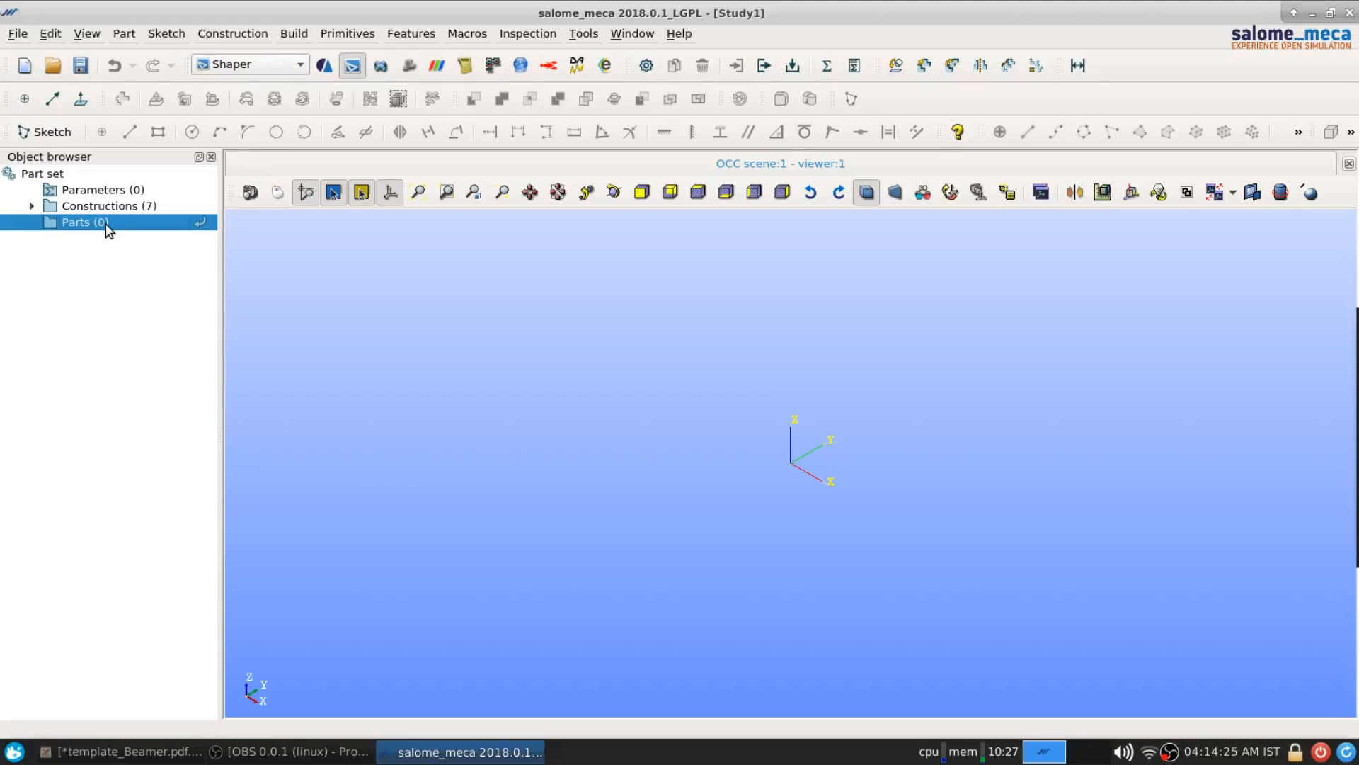
pyautogui.click(125, 34)
pyautogui.click(150, 56)
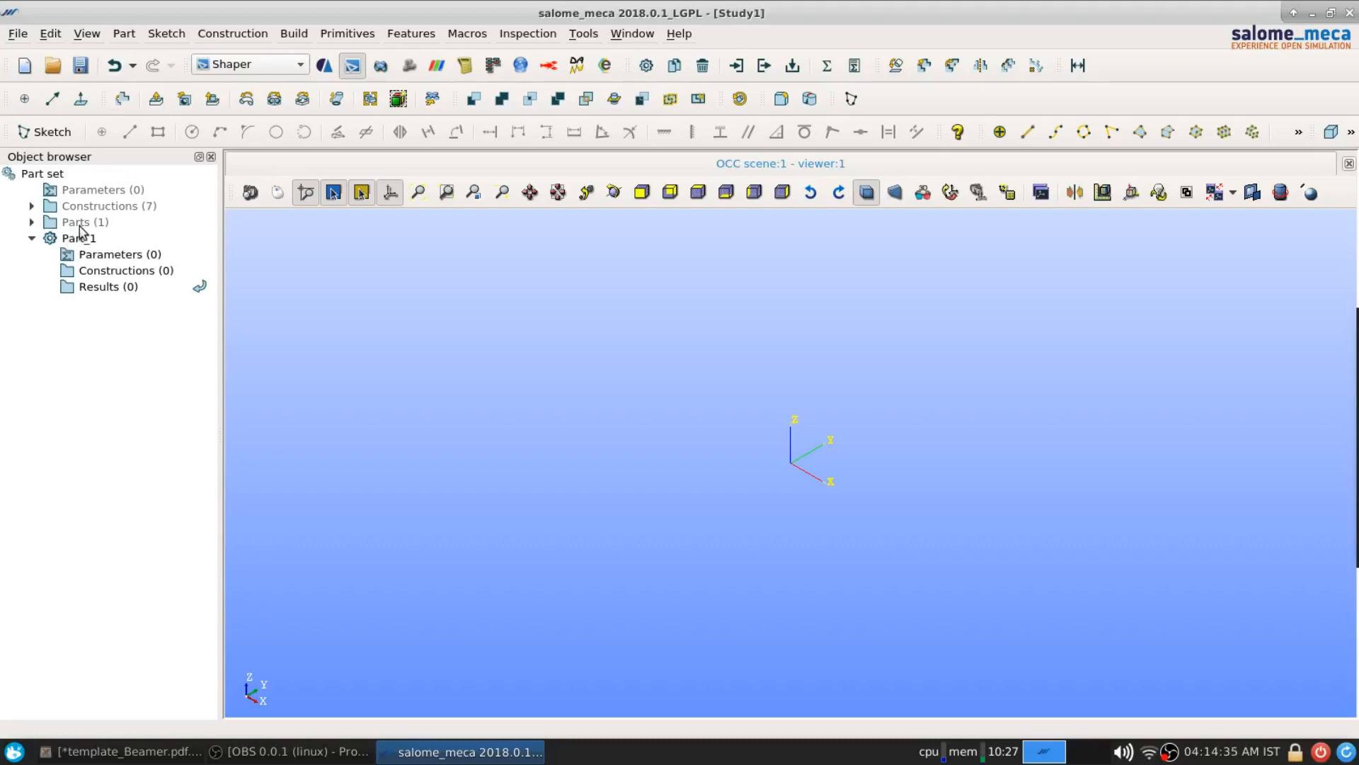
pyautogui.click(32, 221)
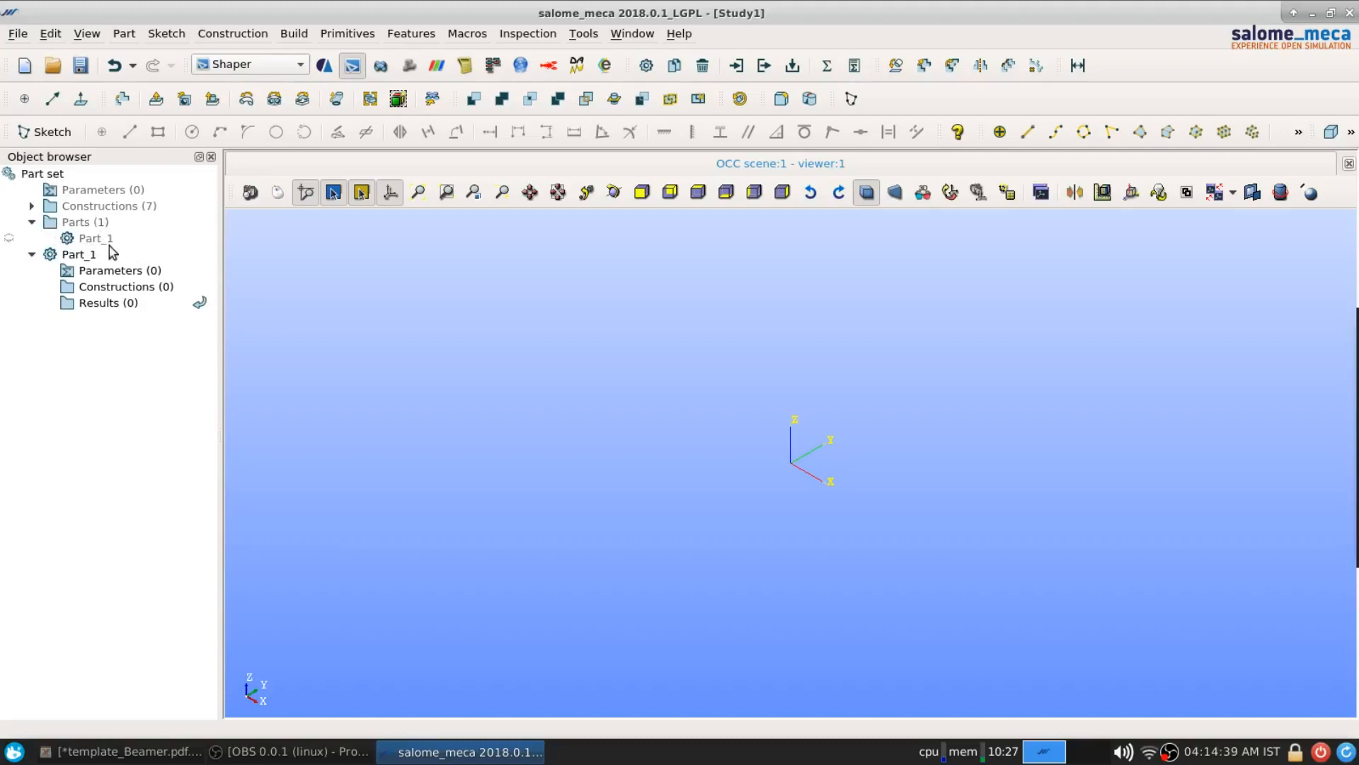
pyautogui.click(32, 222)
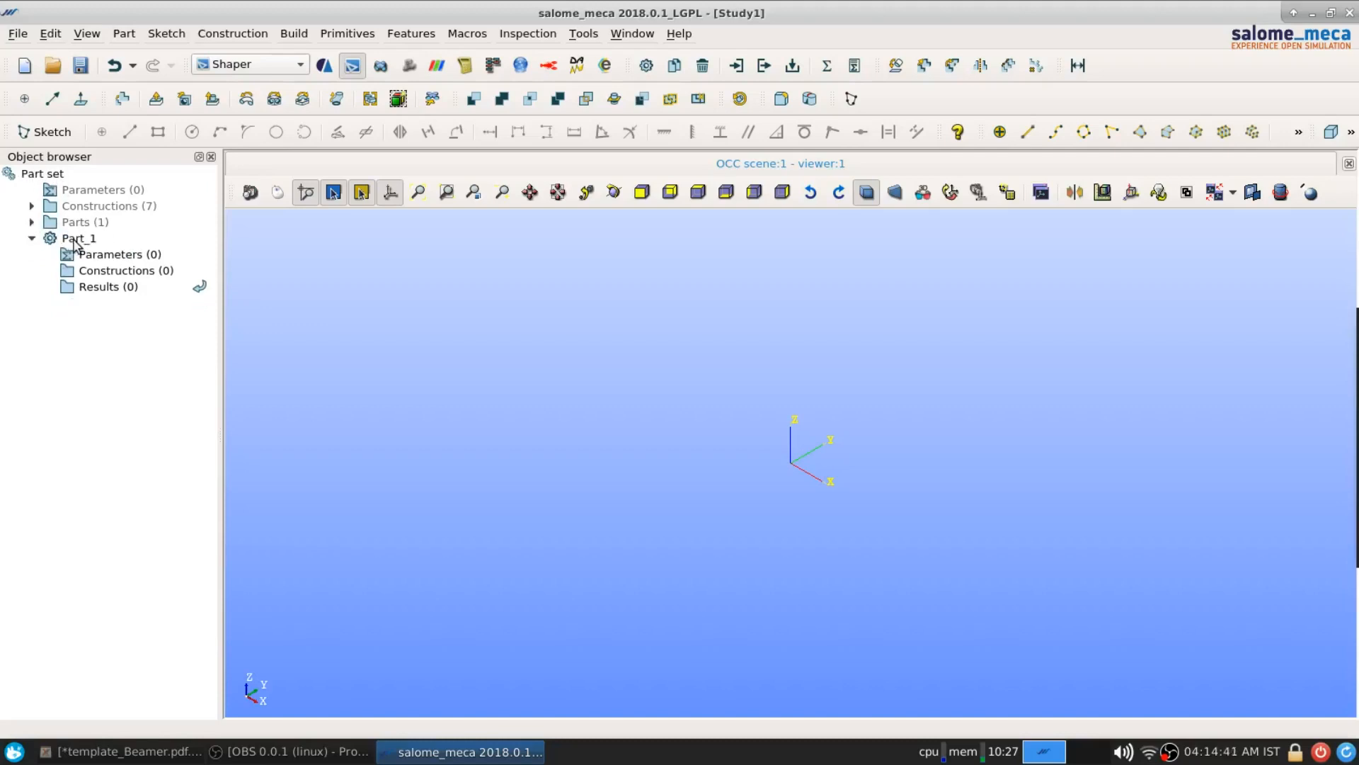
# Step: Open the new part's parameter table and add a parameter L with the expression 3
pyautogui.click(115, 255)
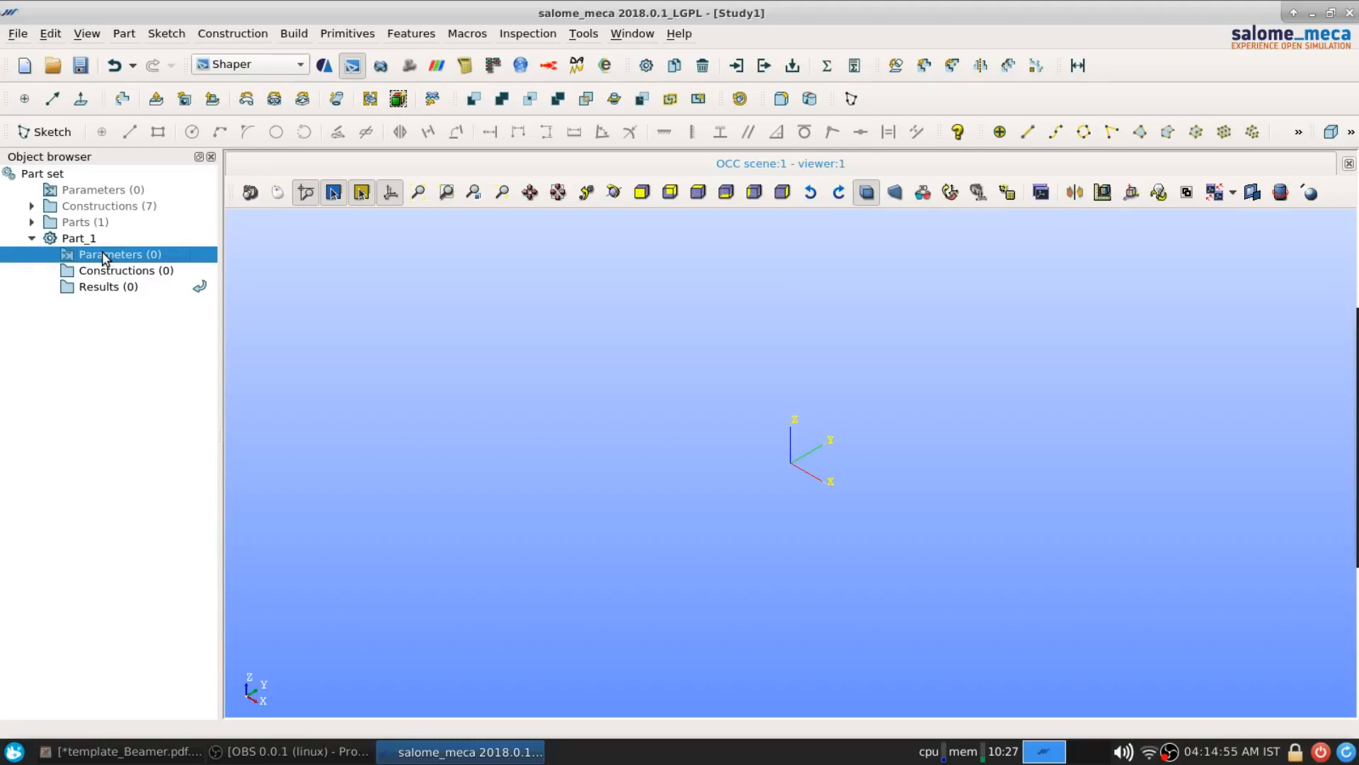
pyautogui.click(124, 39)
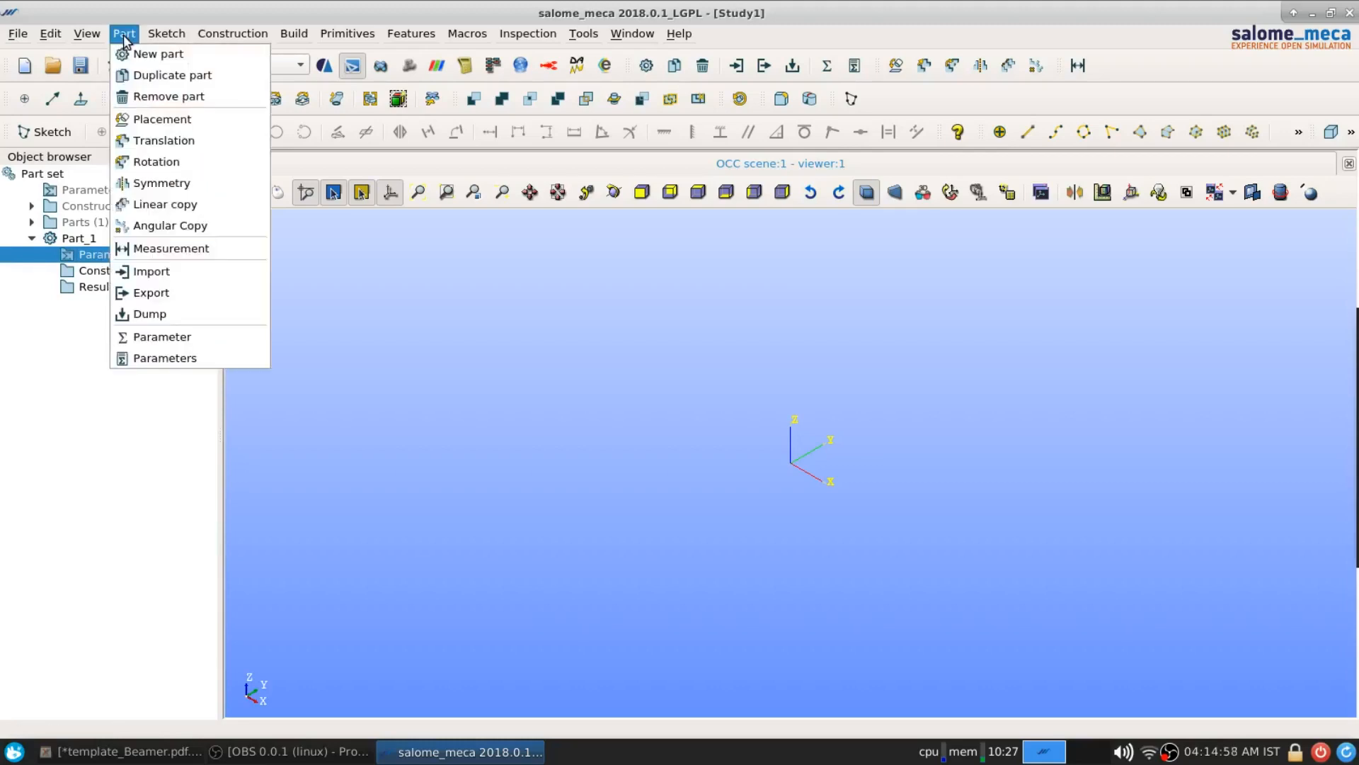
pyautogui.click(184, 359)
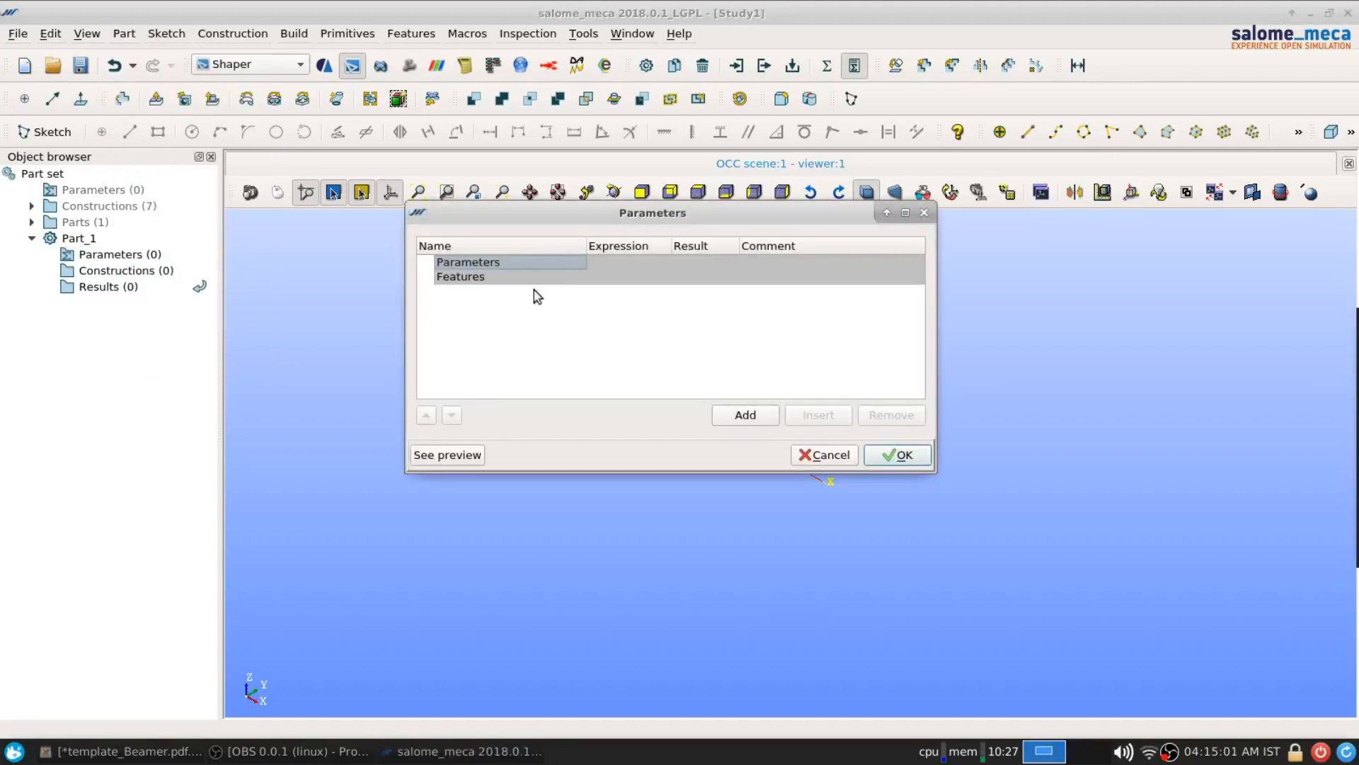
pyautogui.click(752, 416)
pyautogui.write('L')
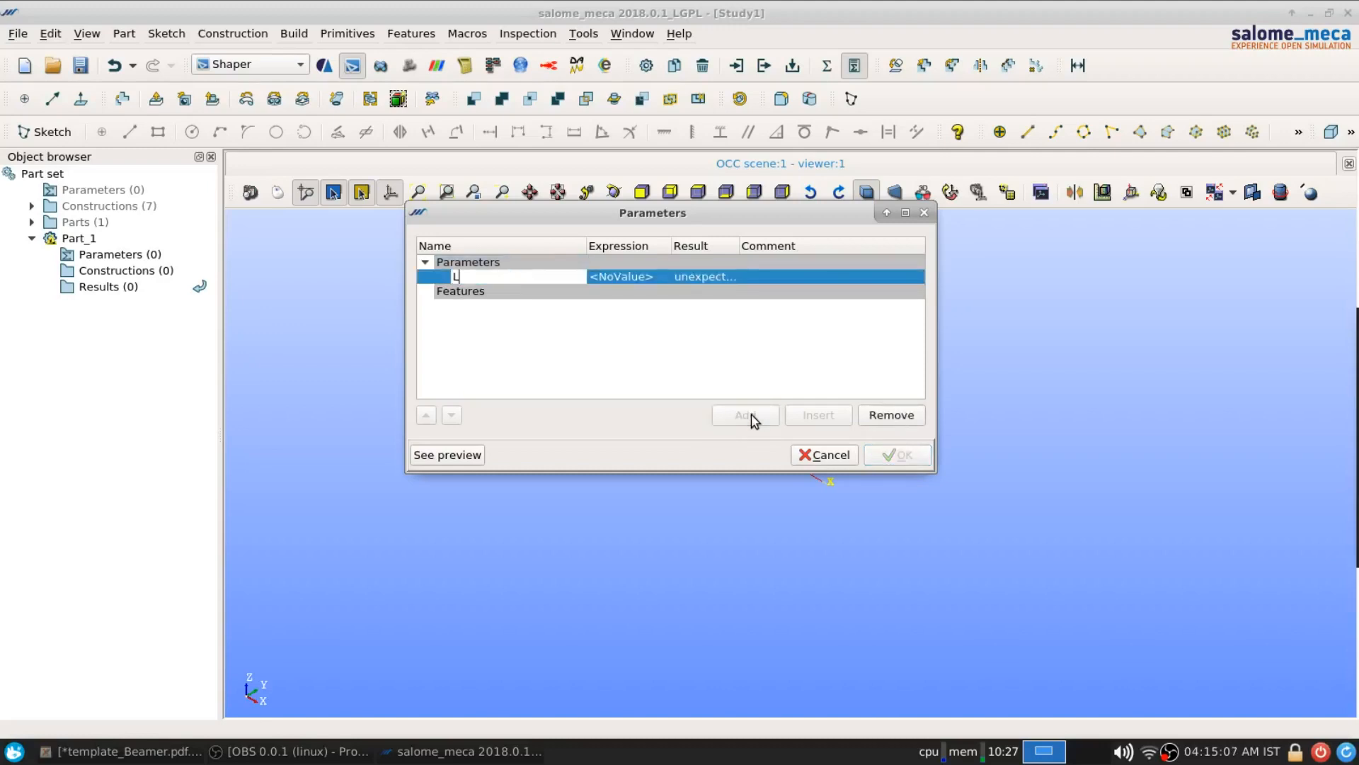
pyautogui.press('Tab')
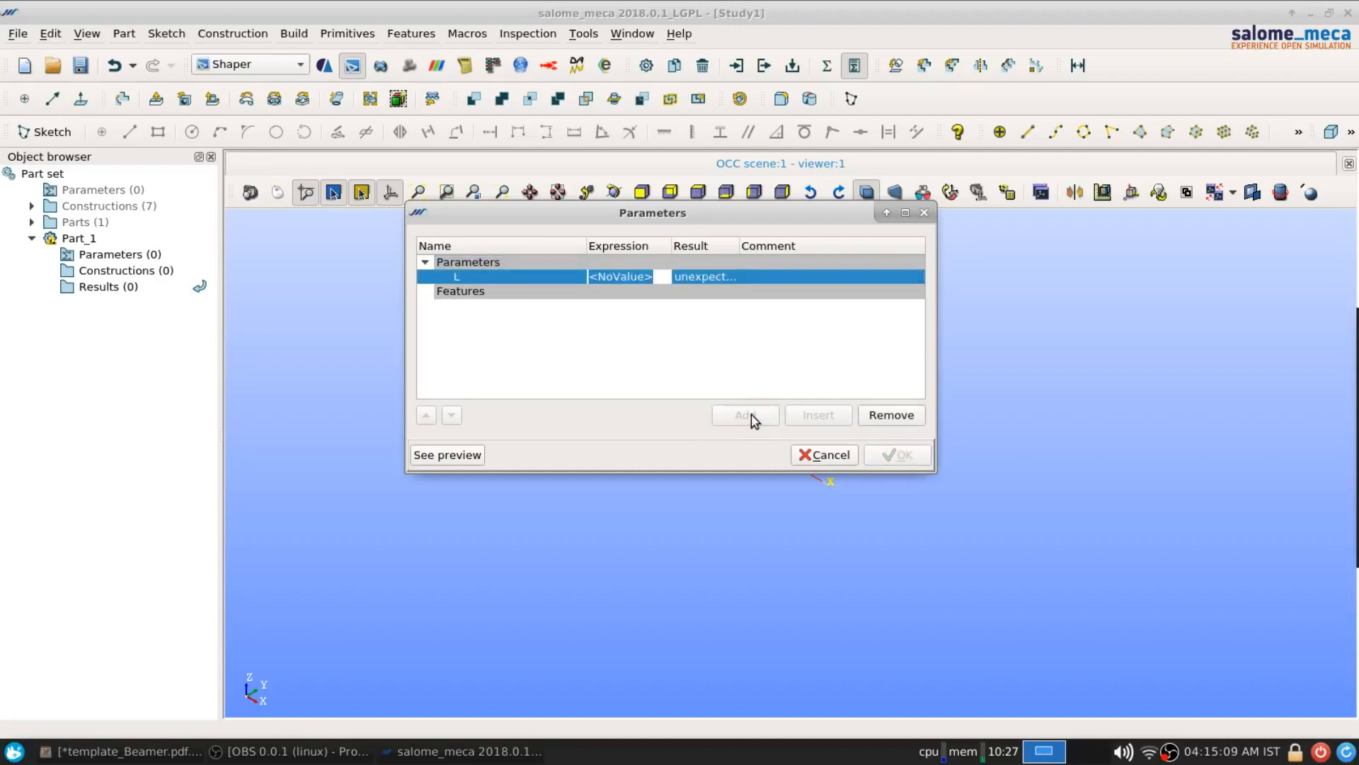
pyautogui.write('3')
pyautogui.press('Return')
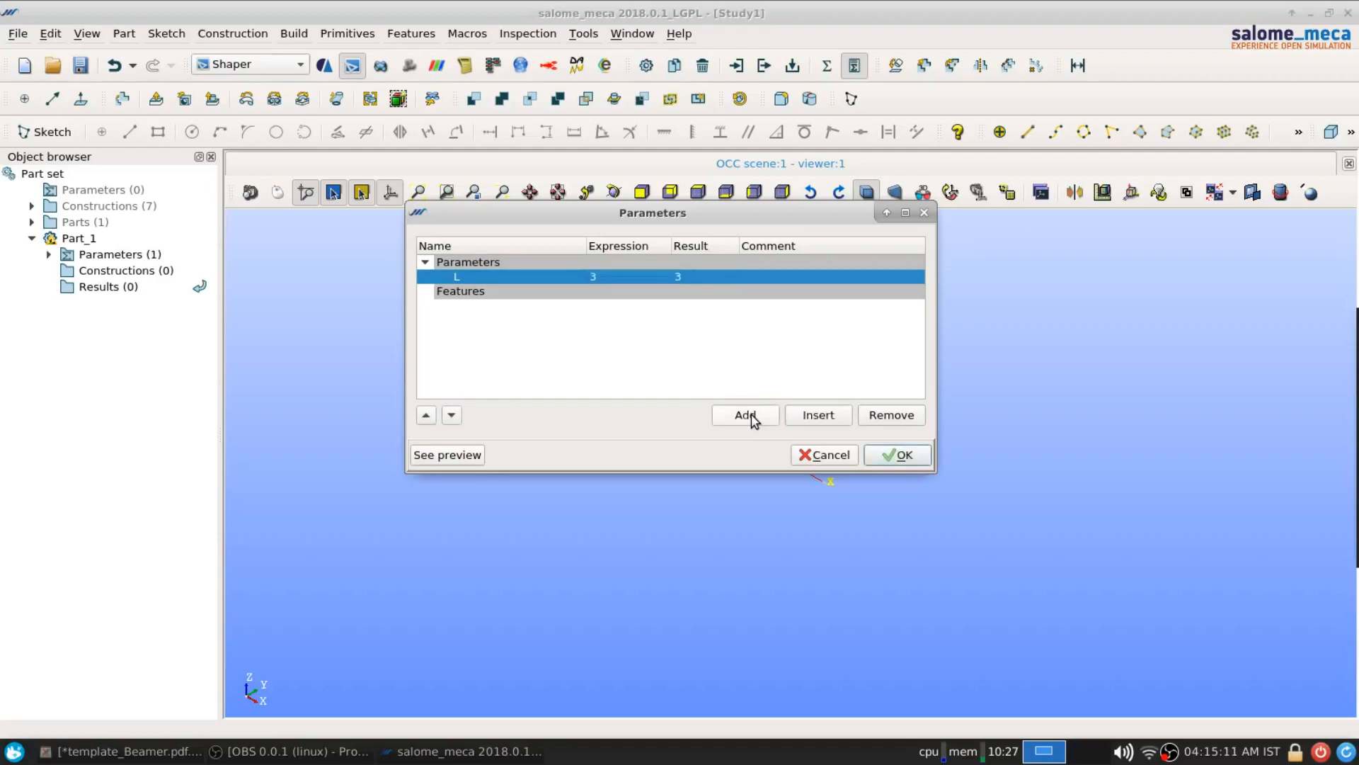
# Step: Add a second parameter named B with the expression 0.250
pyautogui.click(752, 418)
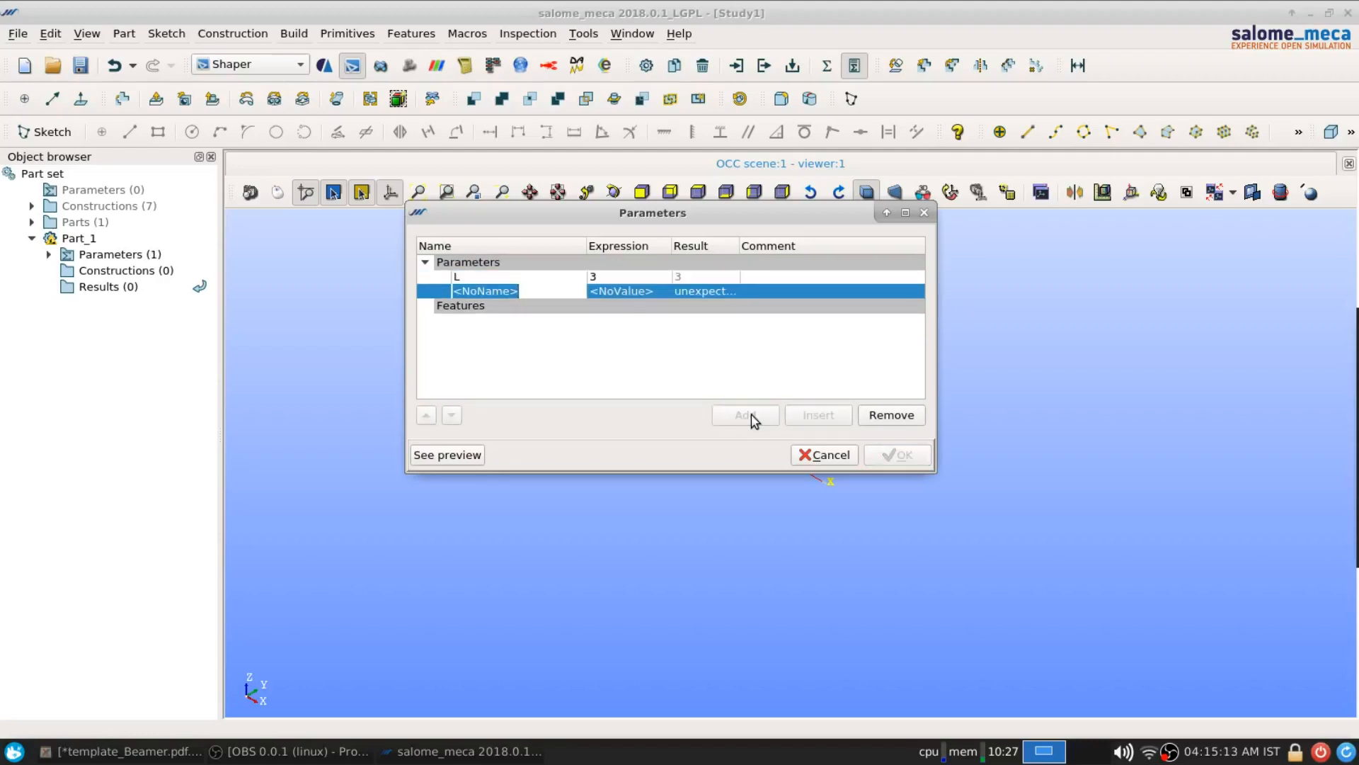
pyautogui.write('B')
pyautogui.press('Tab')
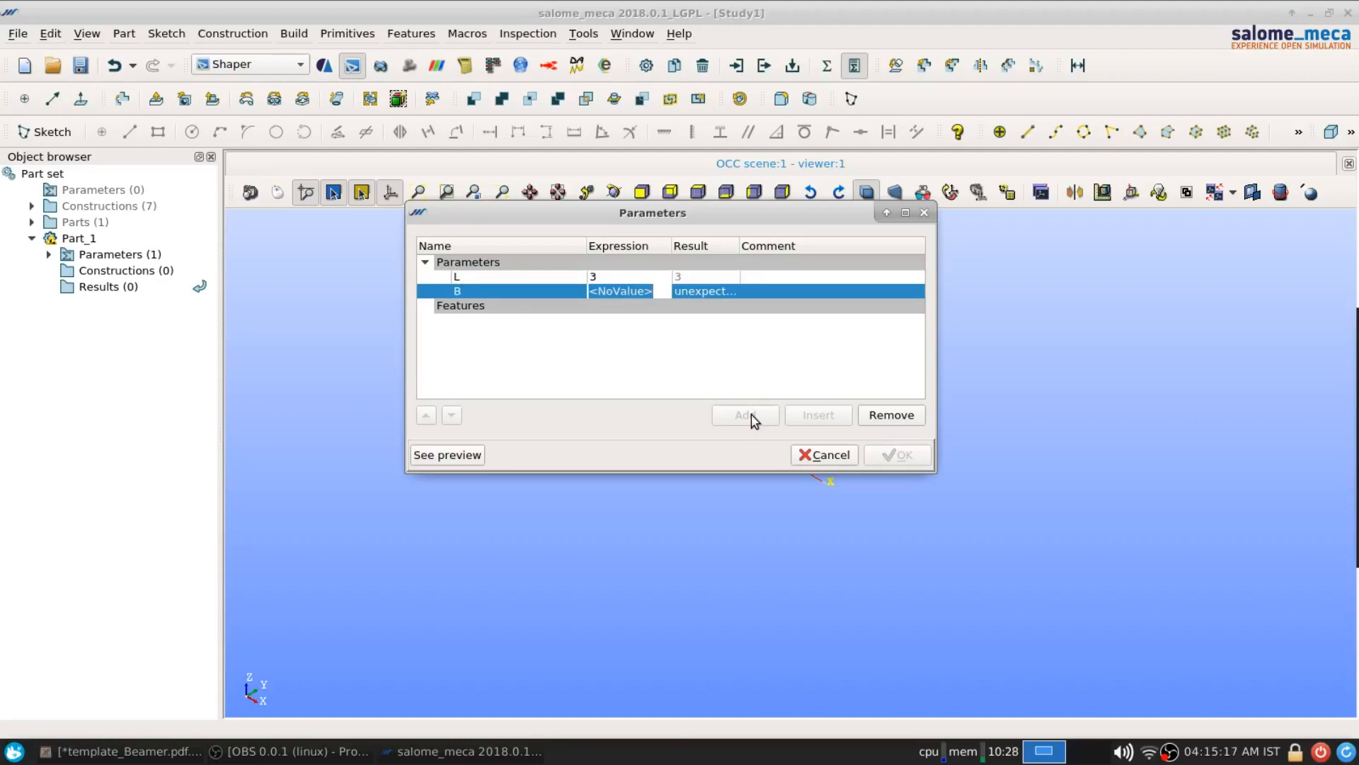
pyautogui.write('0.250')
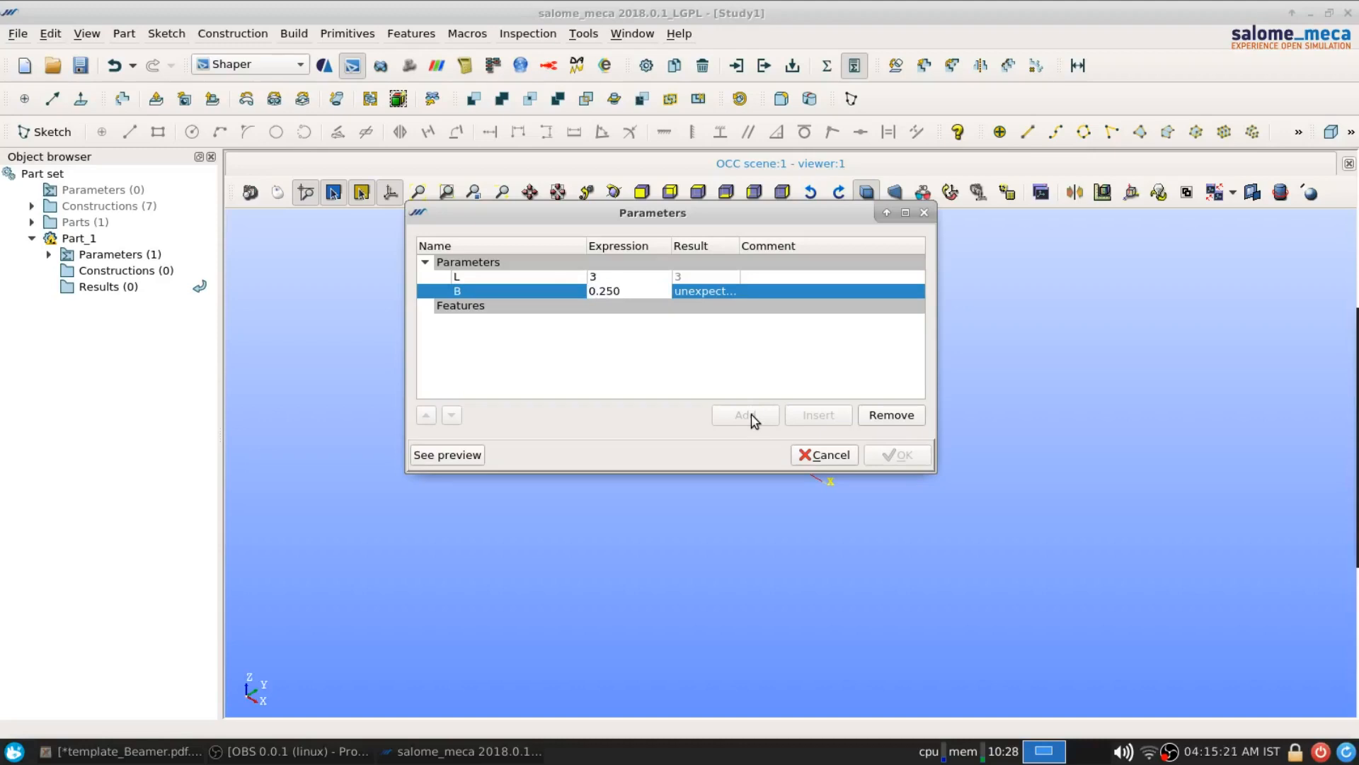
pyautogui.press('Return')
# Step: Add a third parameter D with the expression B/5 and accept the parameter table
pyautogui.click(751, 416)
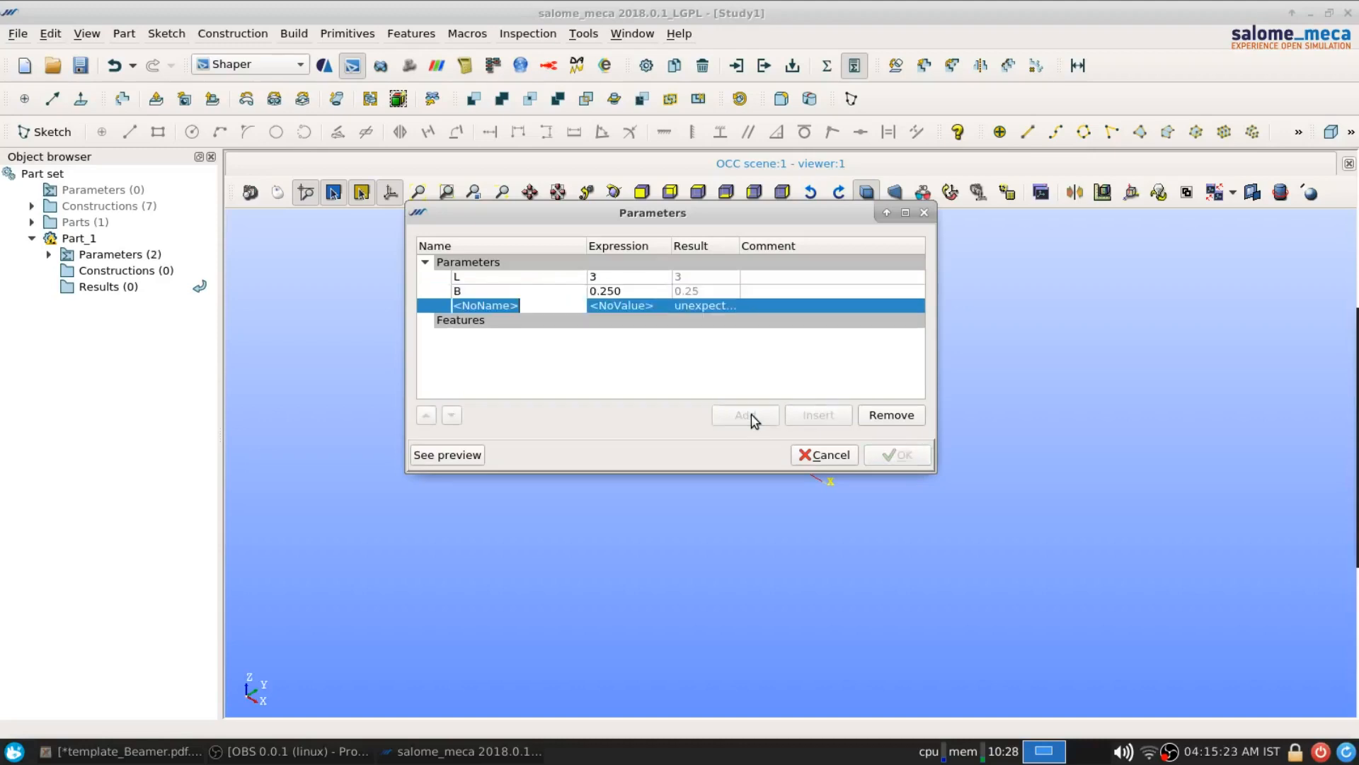
pyautogui.write('D')
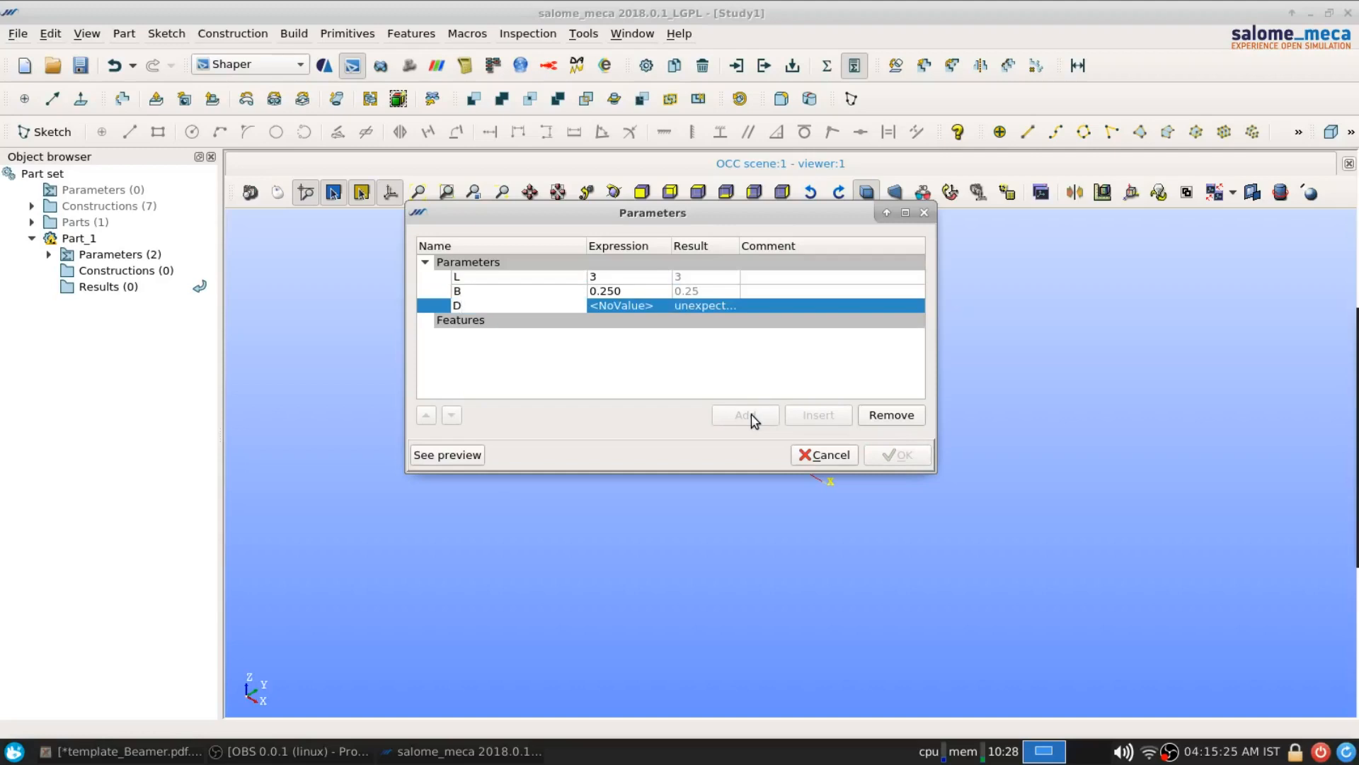
pyautogui.press('Tab')
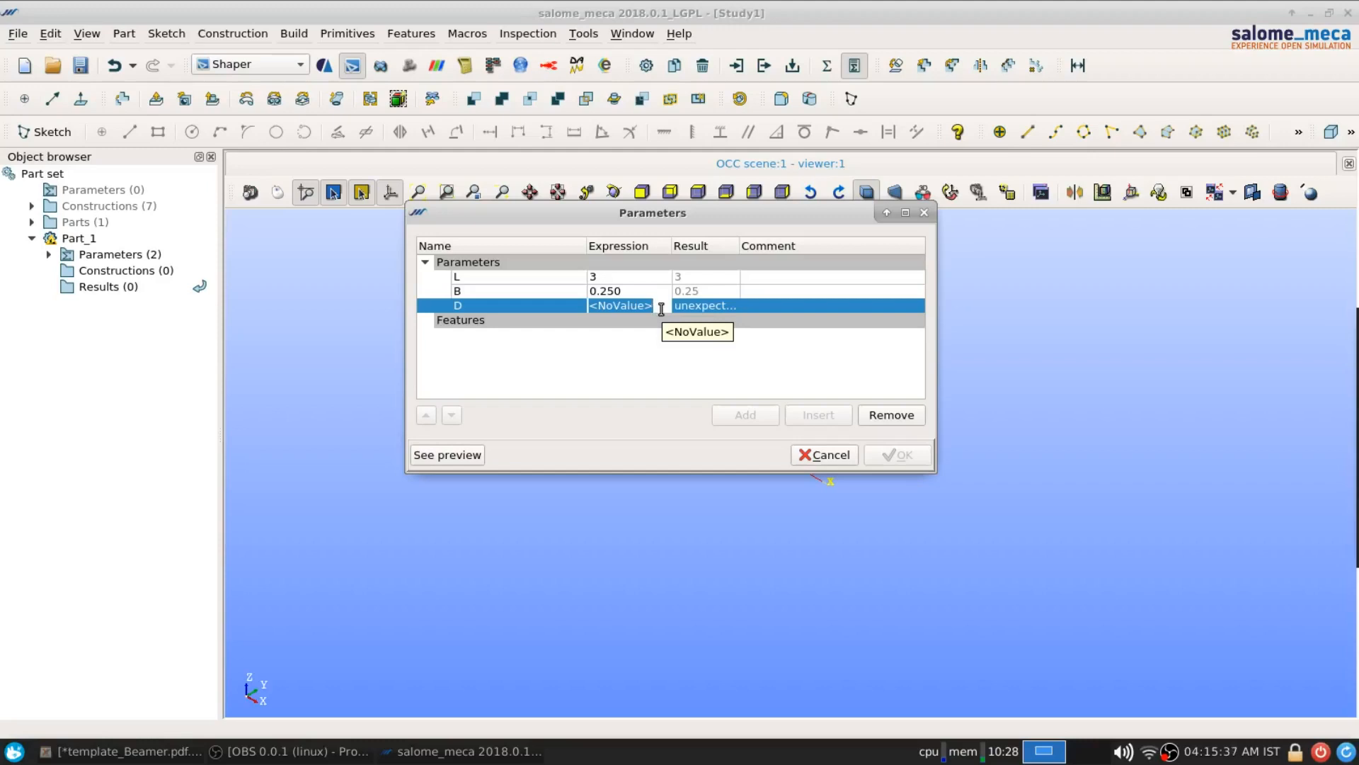
pyautogui.write('B/5')
pyautogui.press('Return')
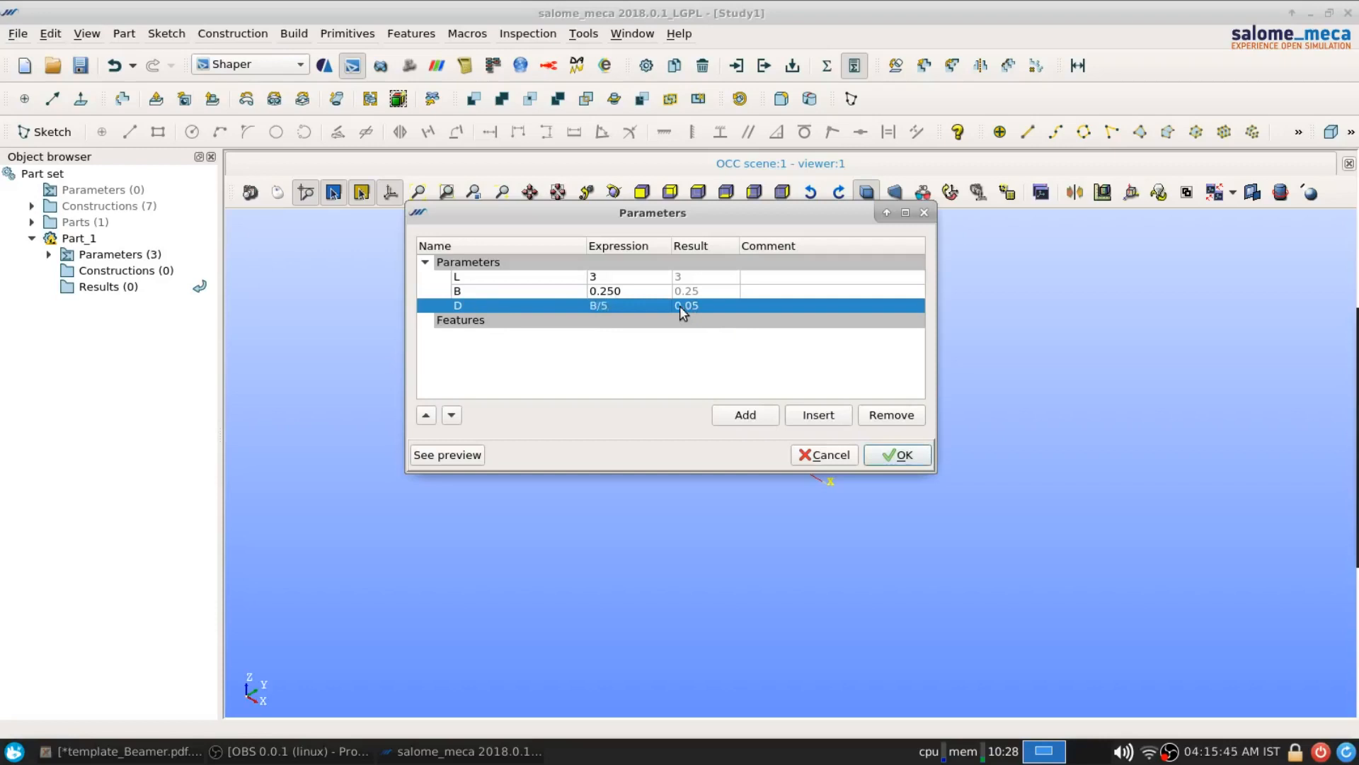
pyautogui.click(895, 455)
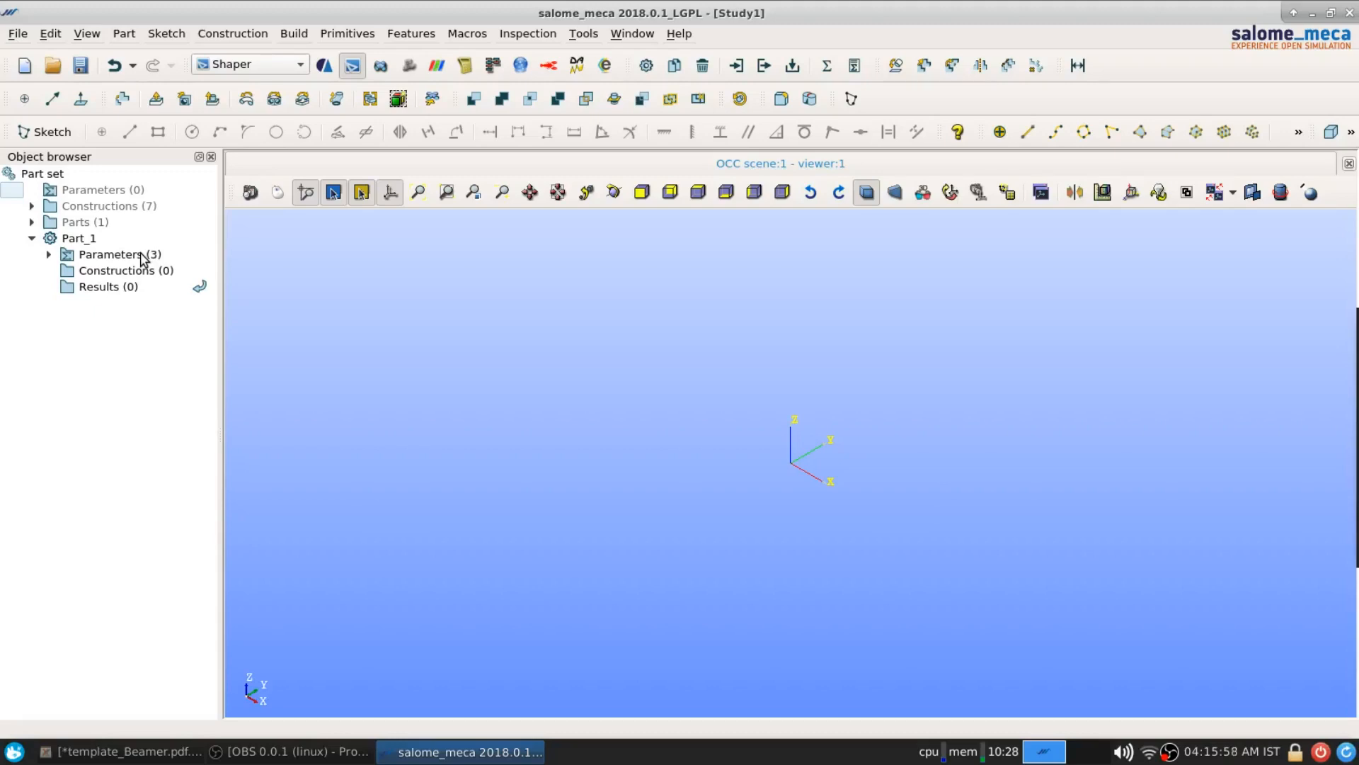
pyautogui.click(49, 254)
pyautogui.click(49, 255)
# Step: Create a box primitive with DX set to L, DY set to B and DZ set to D
pyautogui.click(352, 34)
pyautogui.click(340, 53)
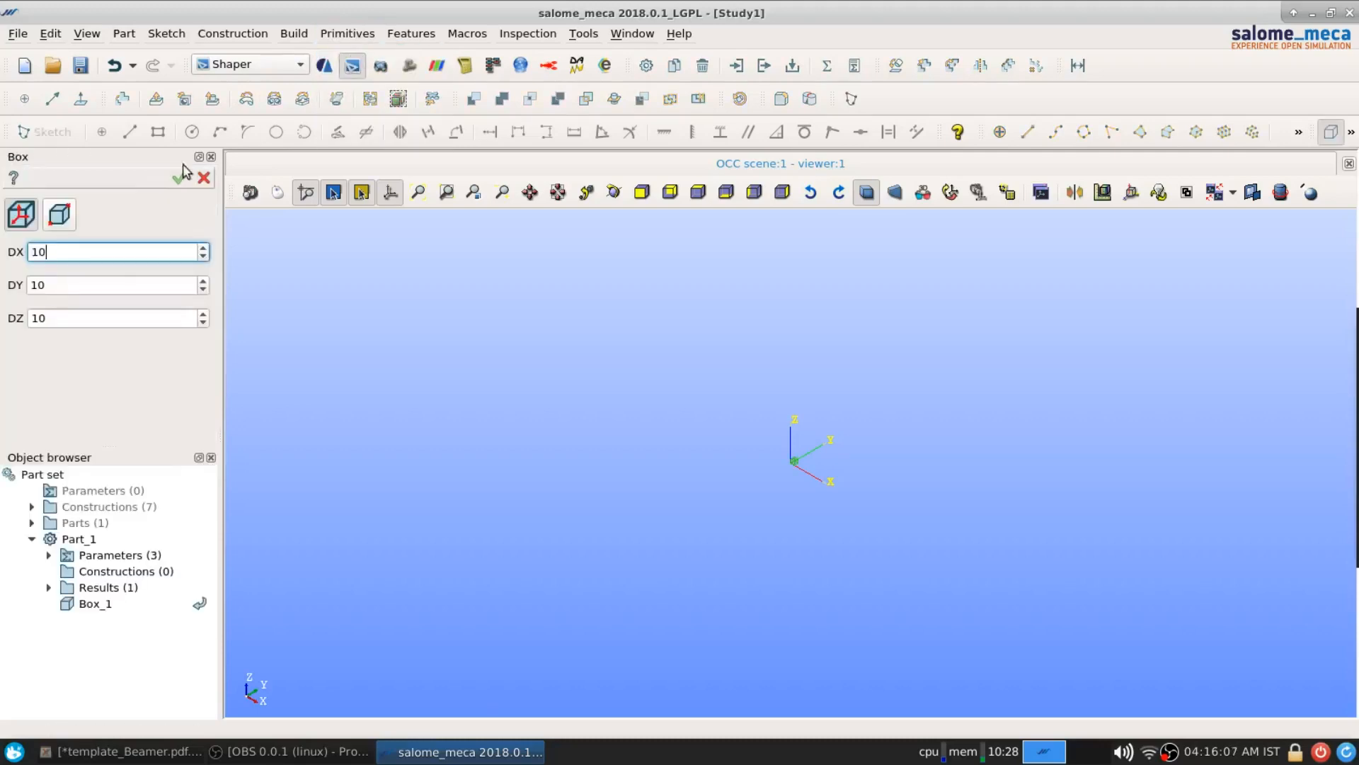
pyautogui.moveTo(48, 252); pyautogui.dragTo(23, 254)
pyautogui.write('L')
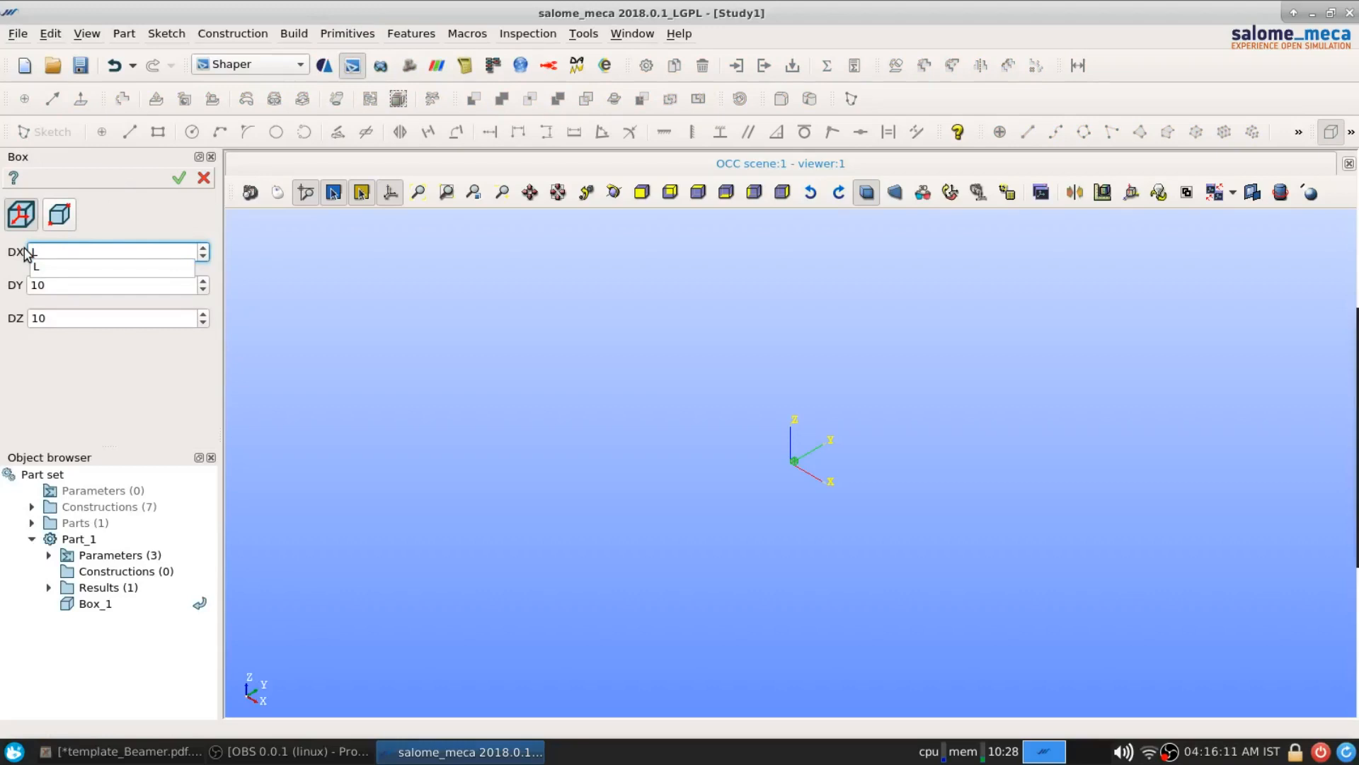
pyautogui.press('Tab')
pyautogui.press('BackSpace')
pyautogui.press('BackSpace')
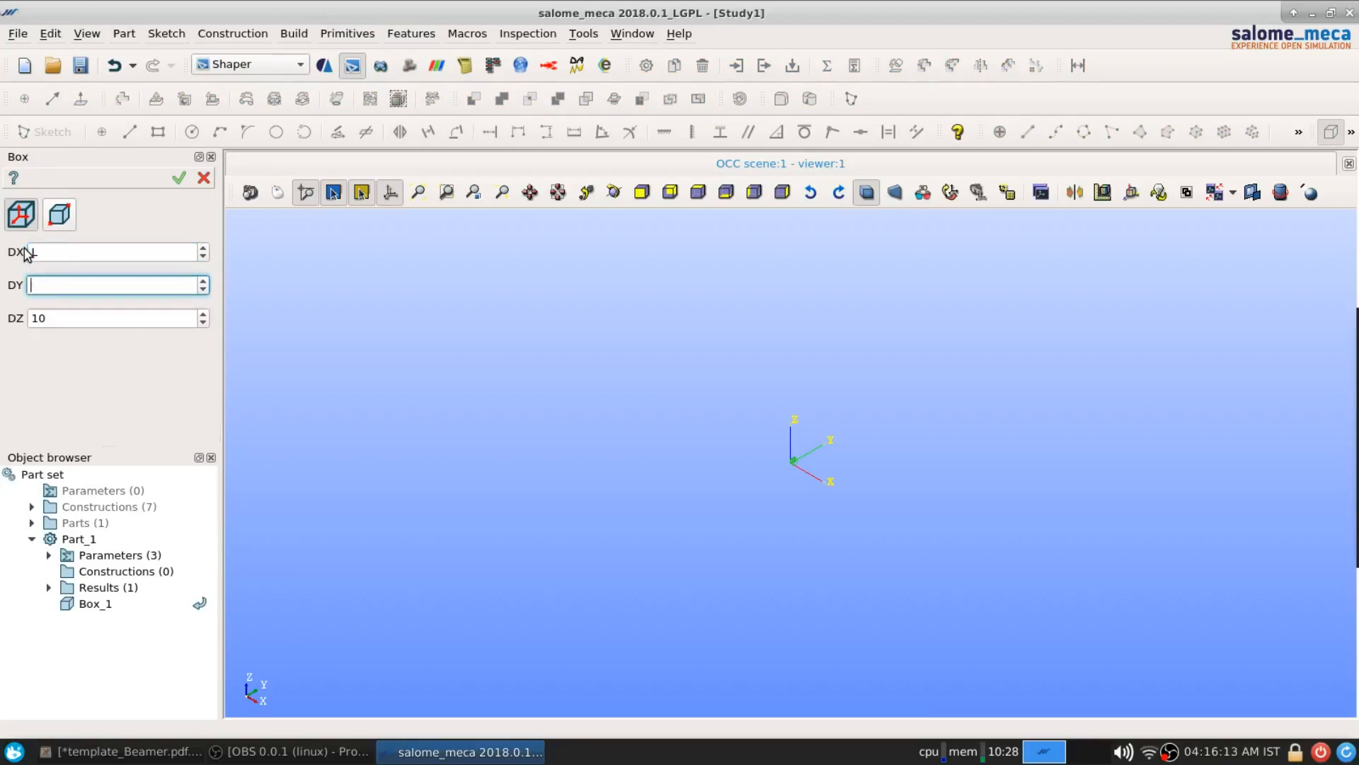
pyautogui.write('B')
pyautogui.press('Tab')
pyautogui.press('BackSpace')
pyautogui.press('BackSpace')
pyautogui.write('D')
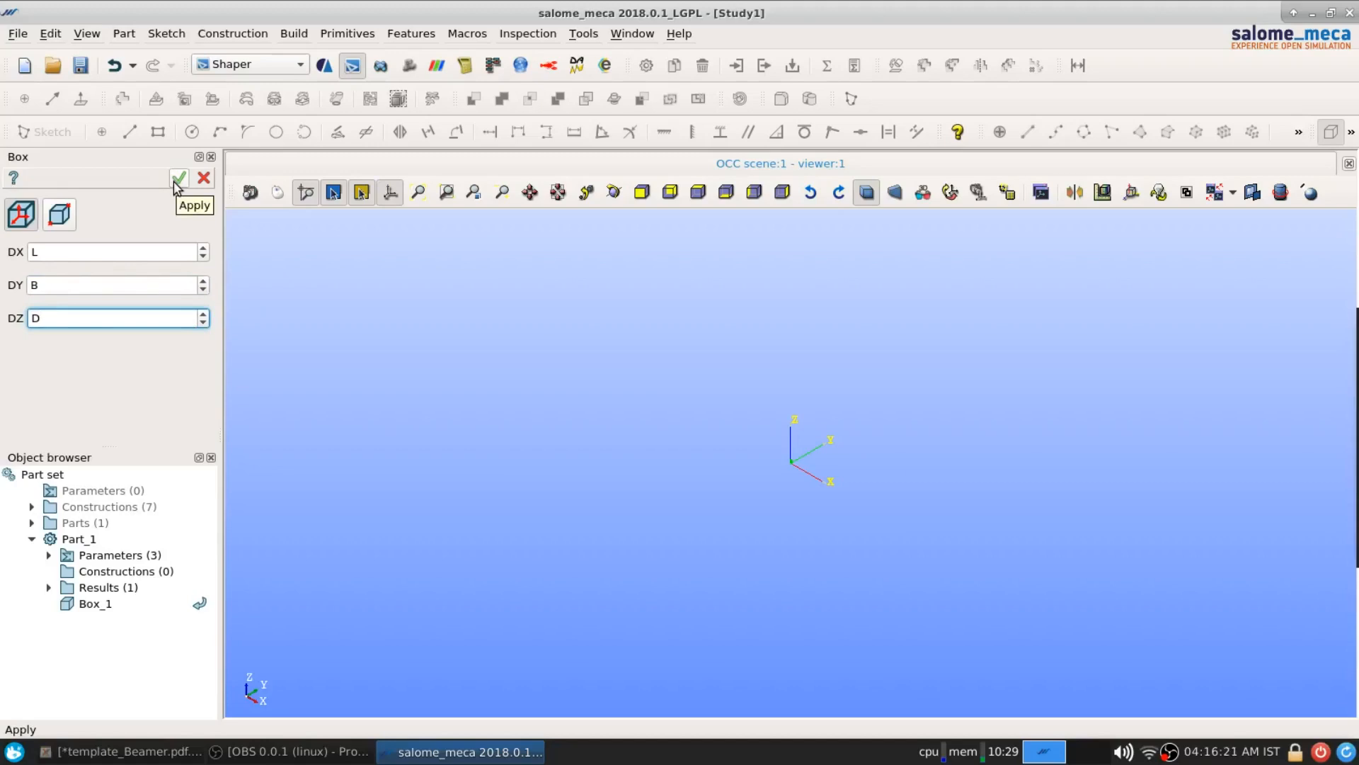
pyautogui.click(178, 181)
pyautogui.scroll(8, 783, 465)
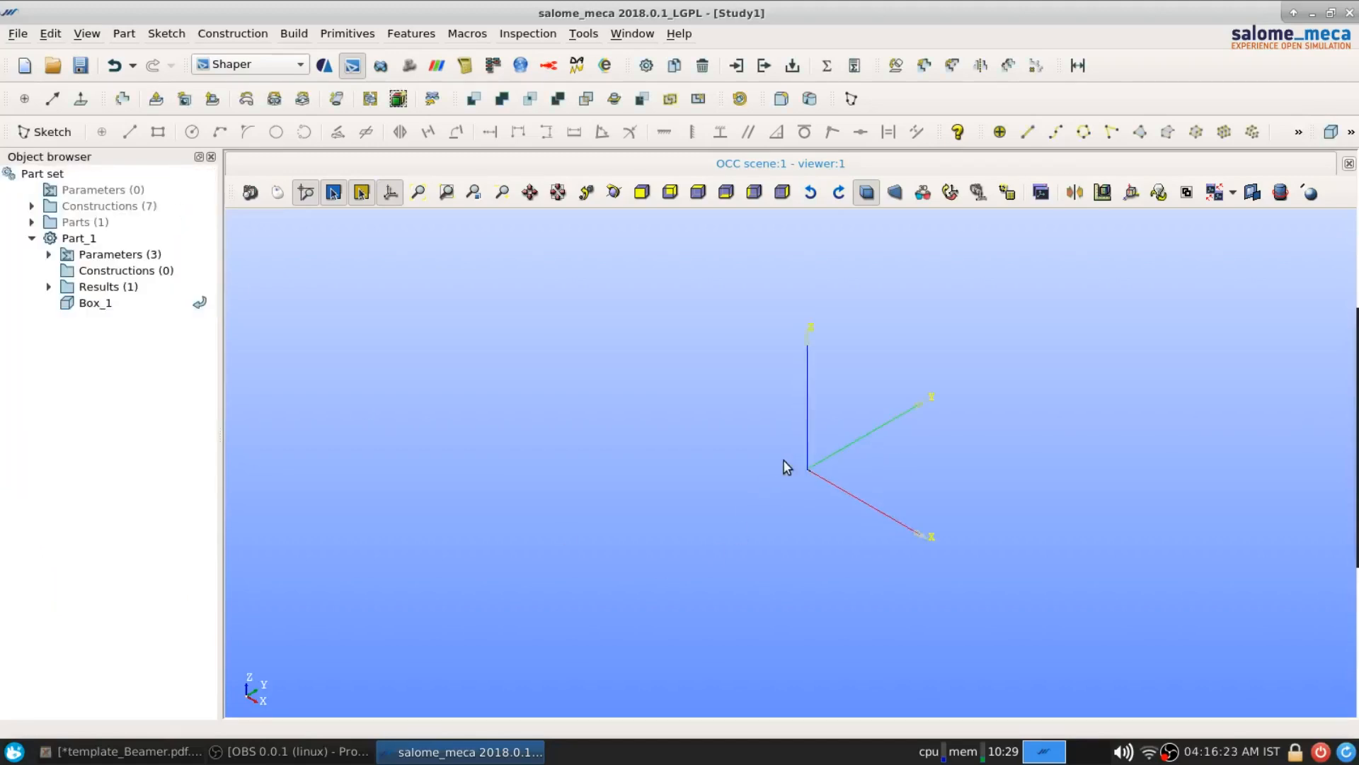
pyautogui.scroll(8, 777, 423)
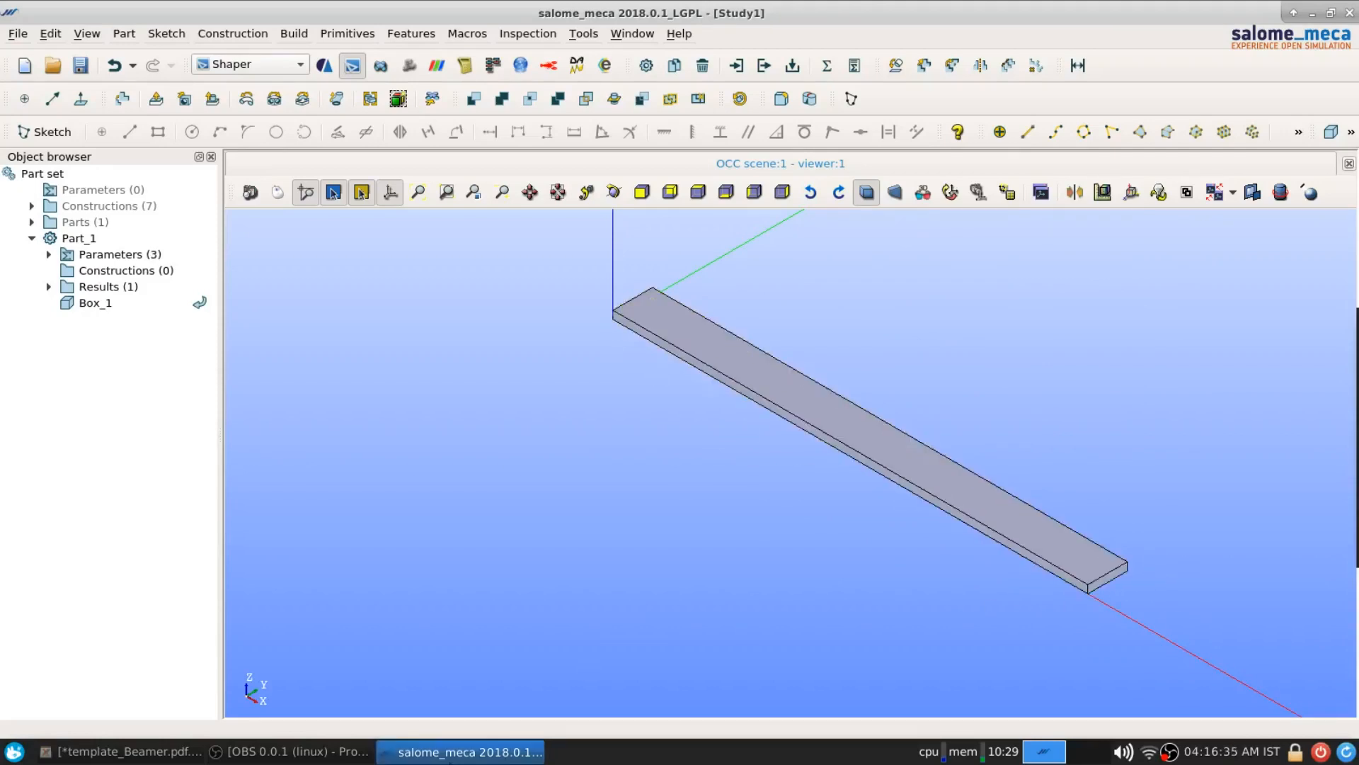
# Step: Check the beam drawing's hole and section dimensions in Xournal++ and return to salome_meca
pyautogui.click(126, 749)
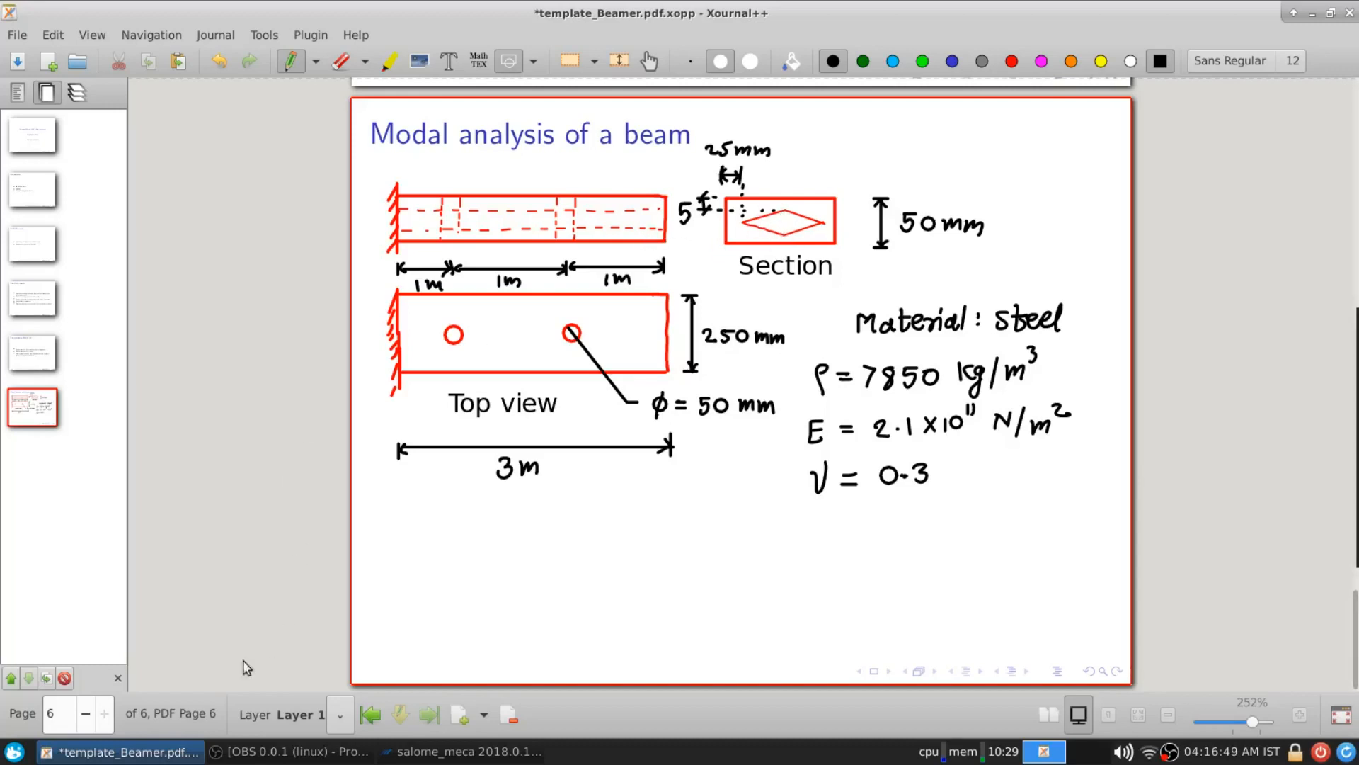
pyautogui.click(424, 751)
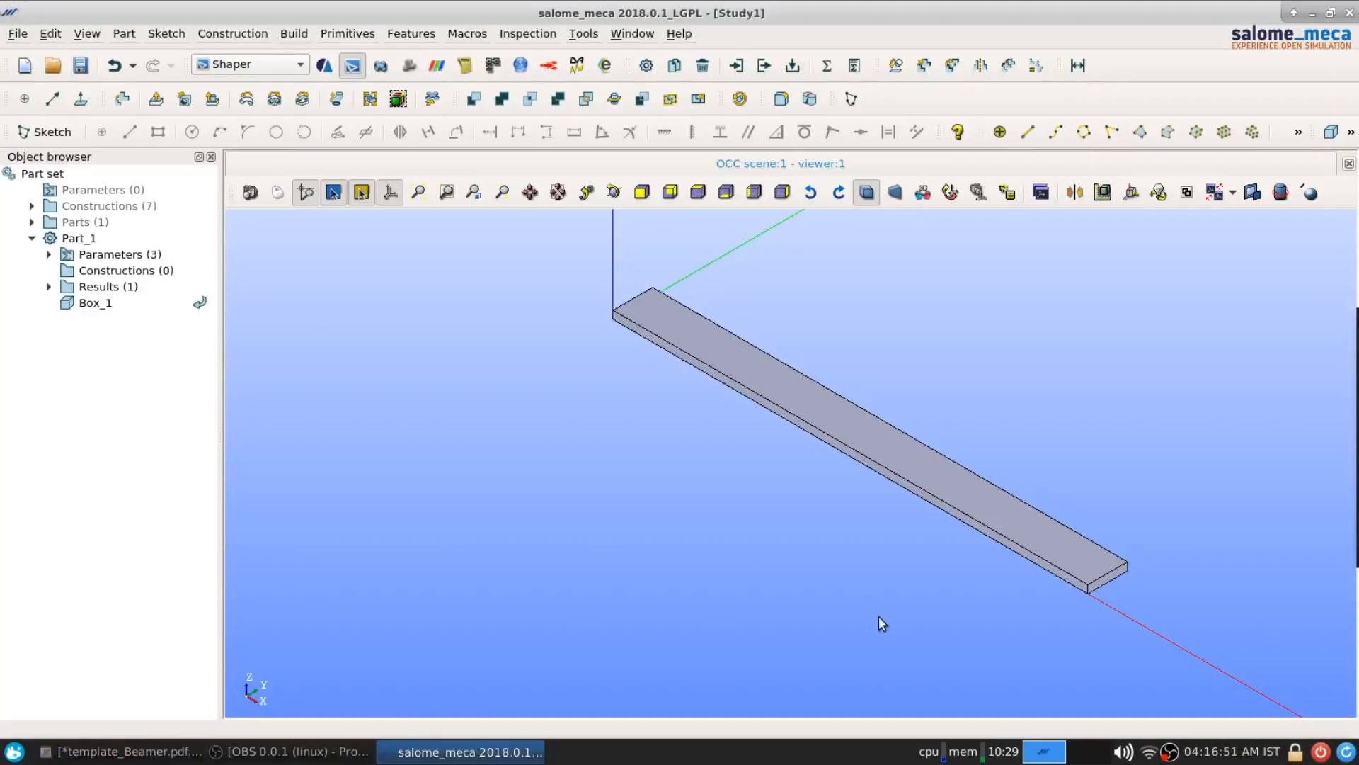
# Step: Start a sketch on the box's end face farthest from the origin and set the view to the sketch plane
pyautogui.click(105, 305)
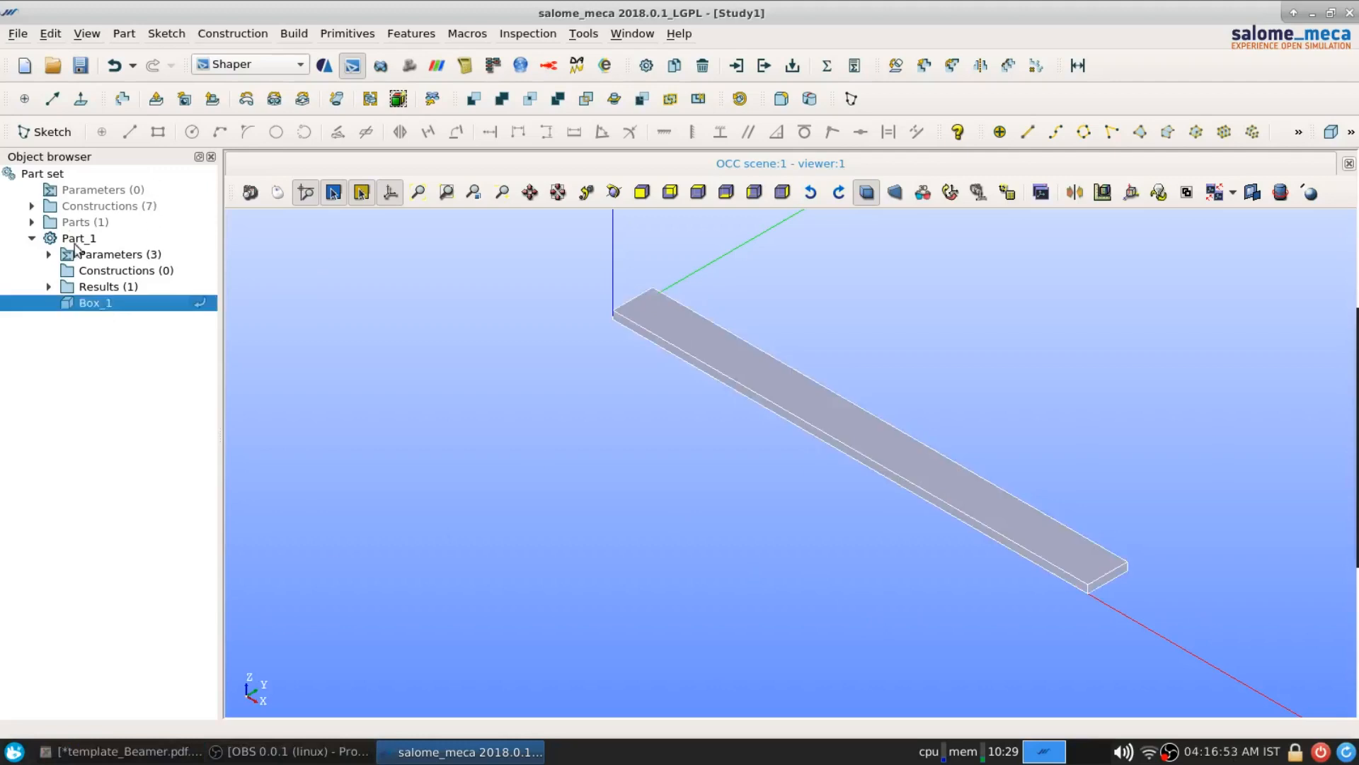
pyautogui.click(48, 134)
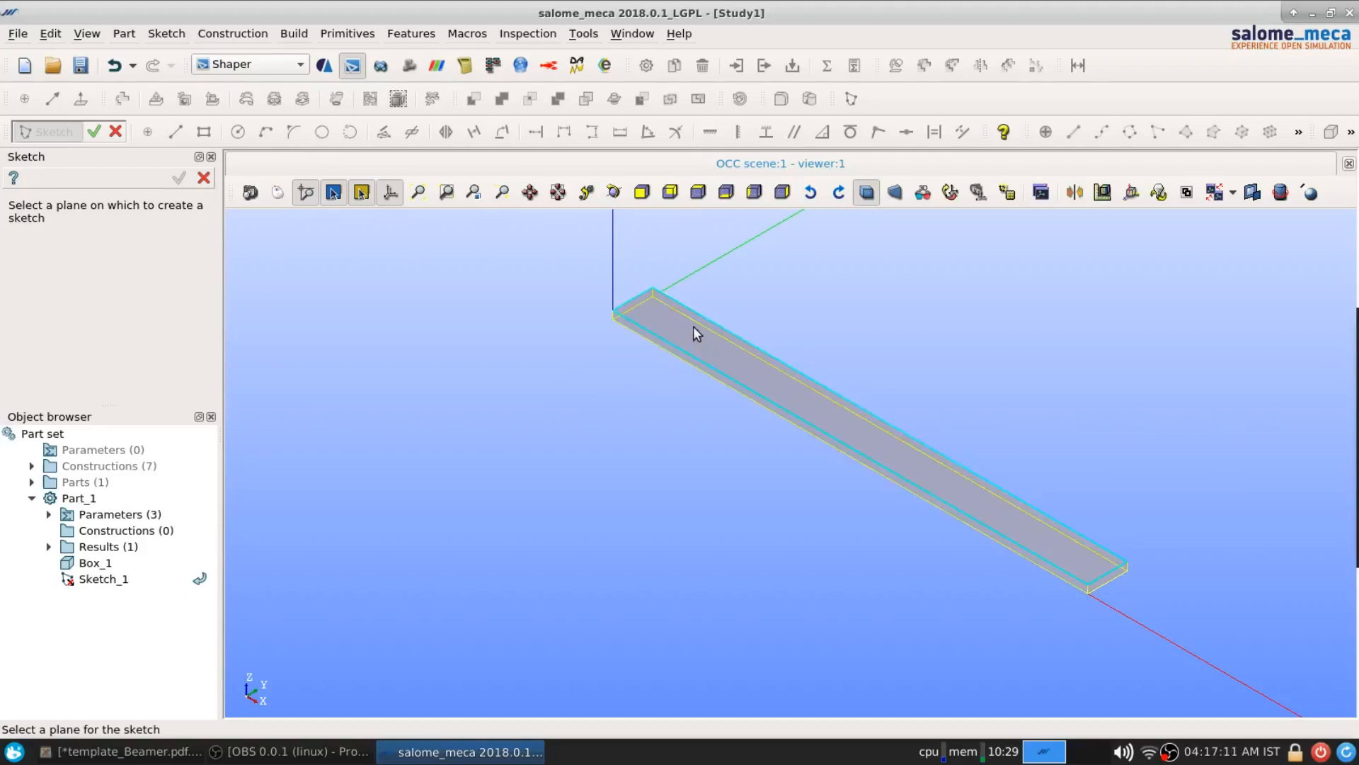
pyautogui.click(1106, 580)
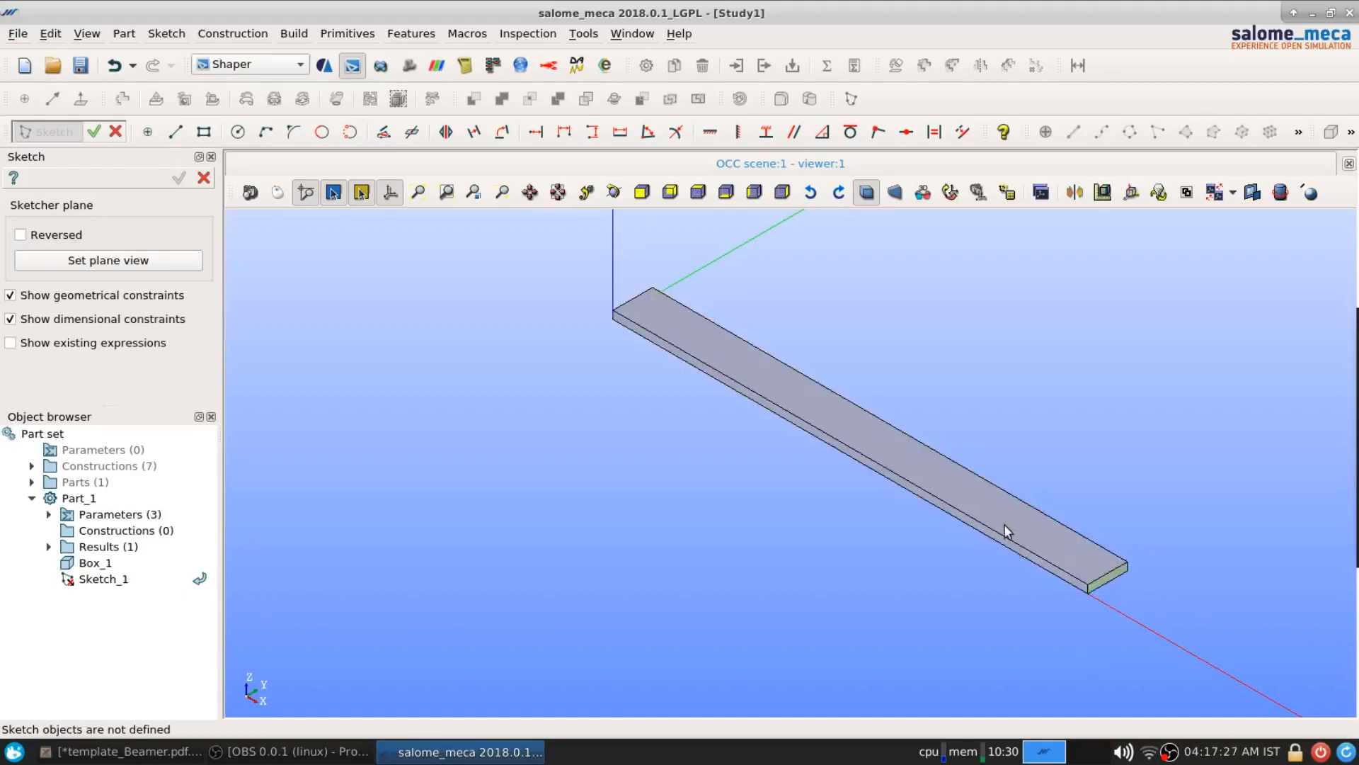
pyautogui.click(120, 262)
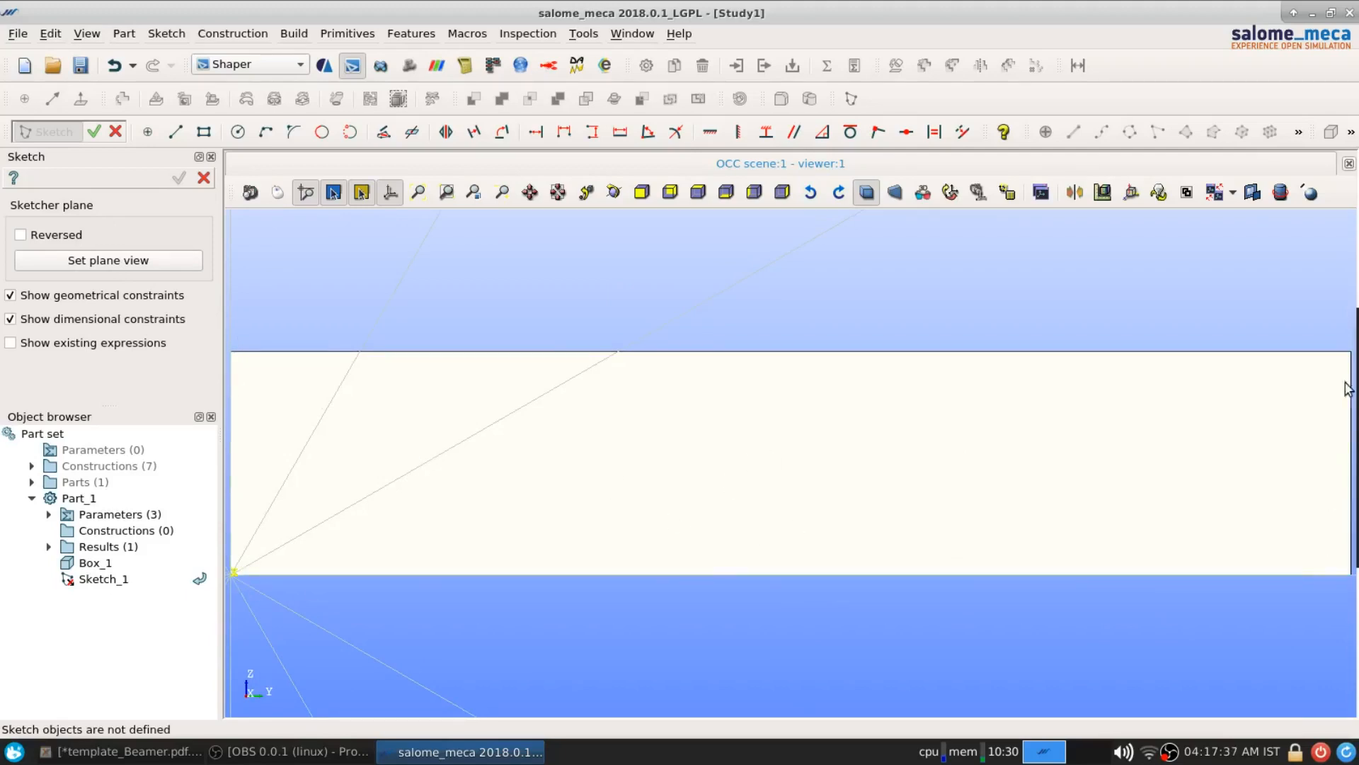
pyautogui.keyDown('ctrl'); pyautogui.moveTo(550, 296); pyautogui.dragTo(601, 304, button='right'); pyautogui.keyUp('ctrl')
pyautogui.scroll(-8, 603, 356)
pyautogui.scroll(-4, 603, 356)
pyautogui.keyDown('ctrl'); pyautogui.moveTo(602, 357); pyautogui.dragTo(516, 376, button='right'); pyautogui.keyUp('ctrl')
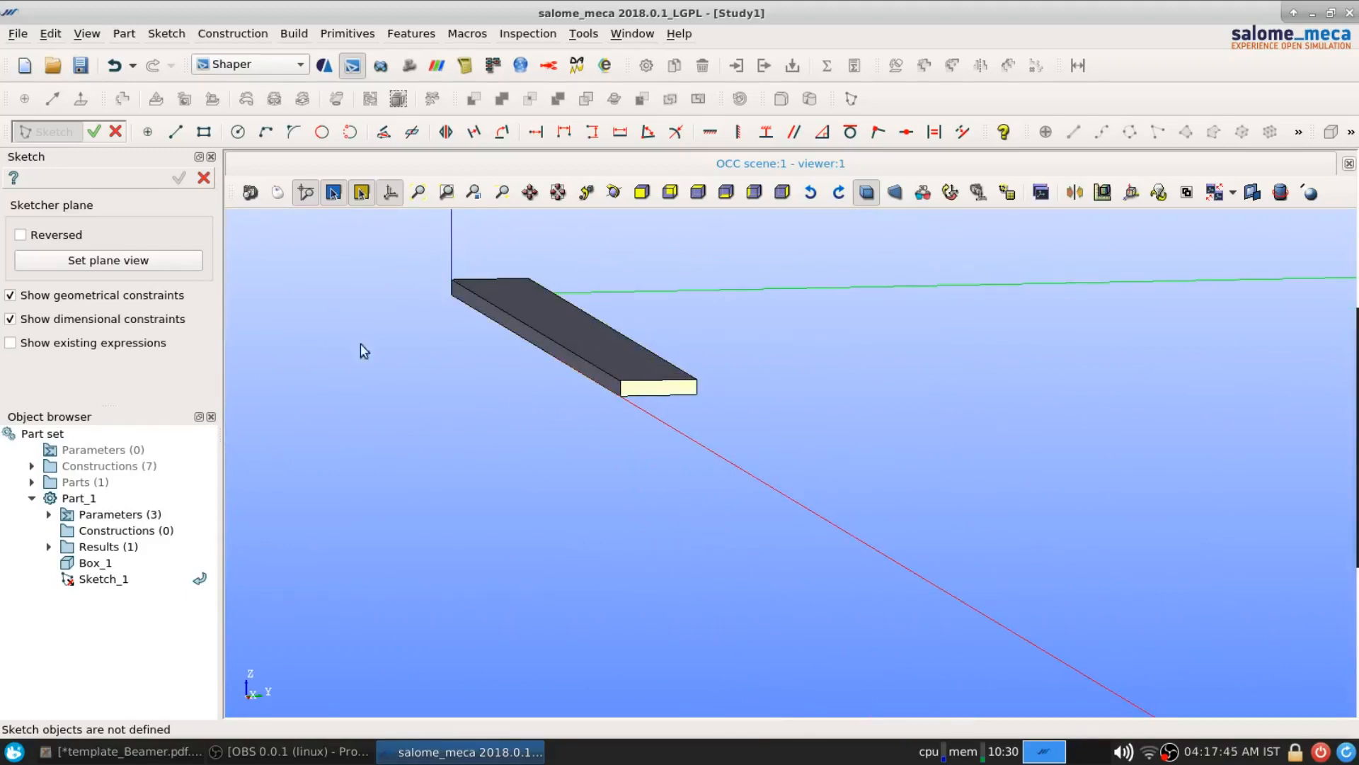
pyautogui.click(146, 269)
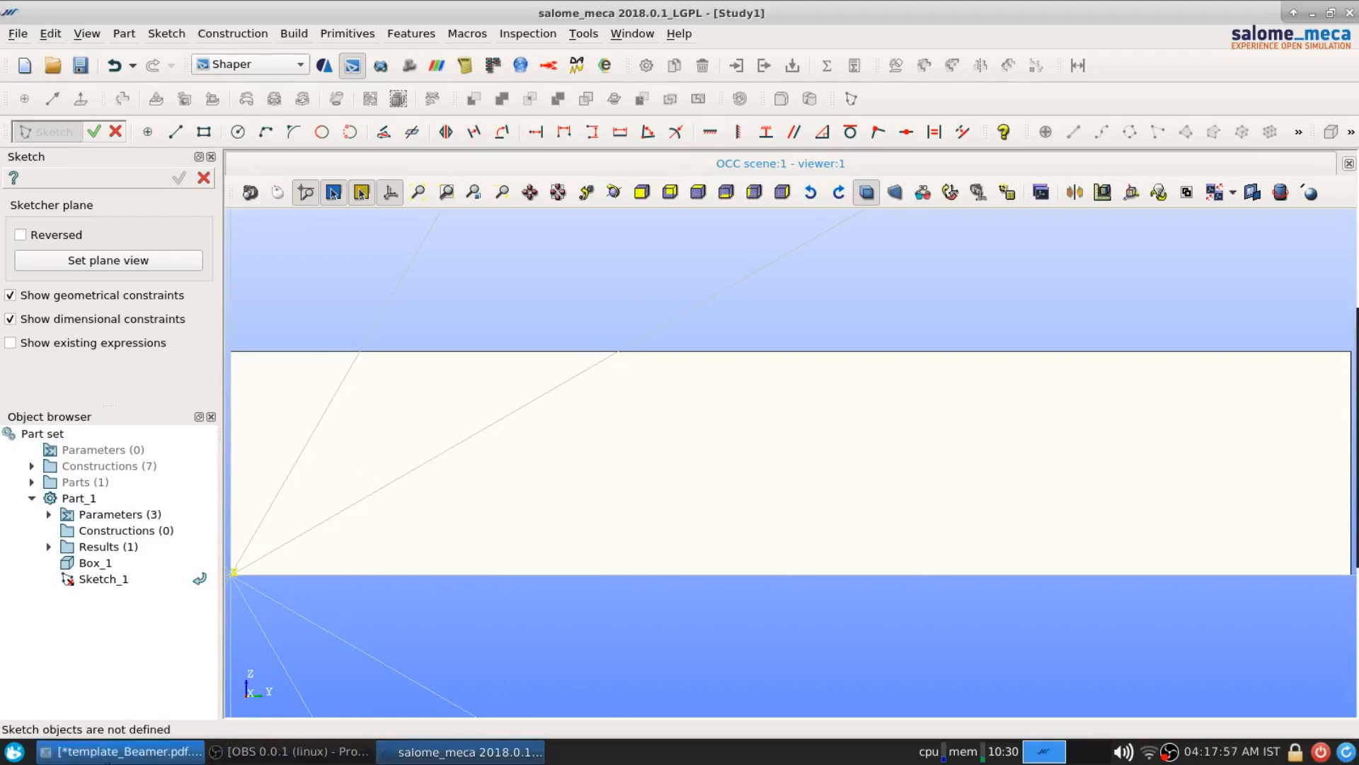
# Step: Sketch four connected lines inside the end face as a rough diamond, starting at about X 0.0325, Y 0.0252 and leaving it open there
pyautogui.click(107, 752)
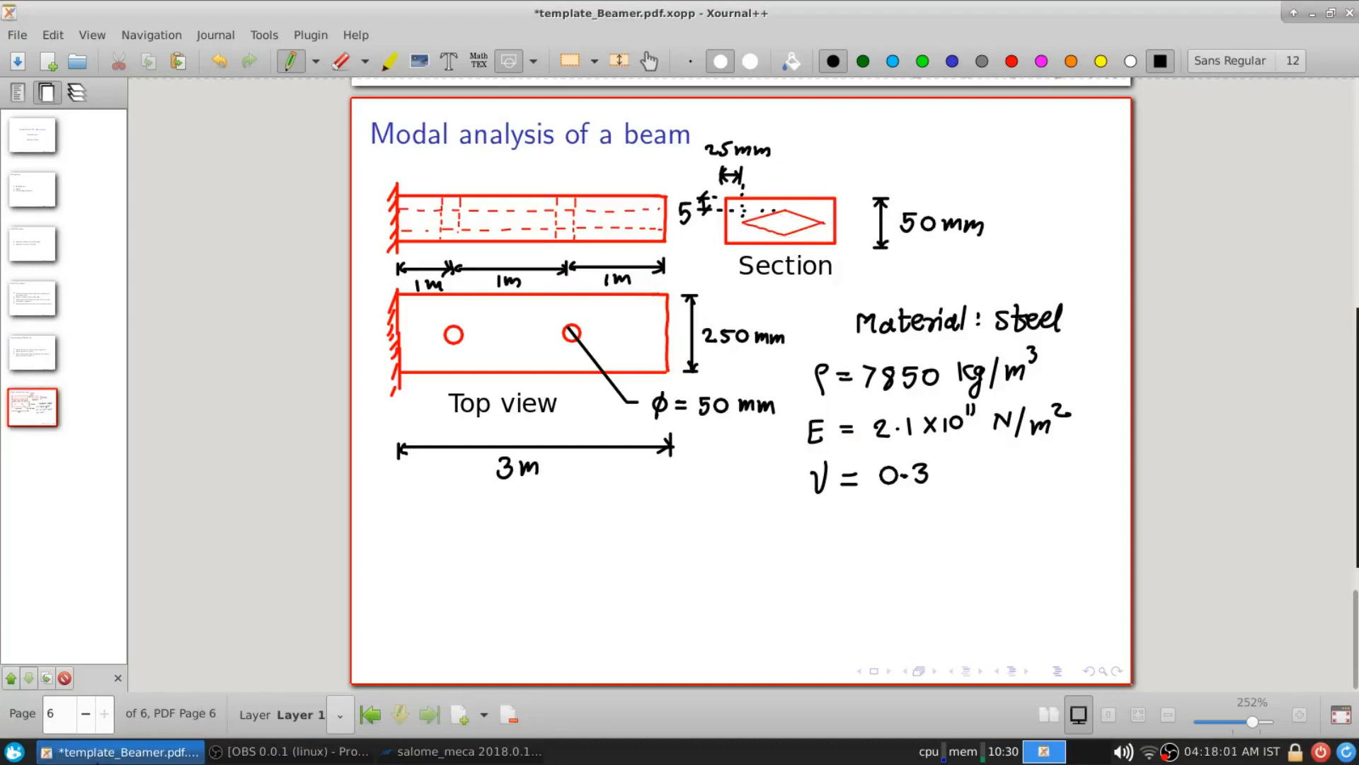
pyautogui.click(97, 753)
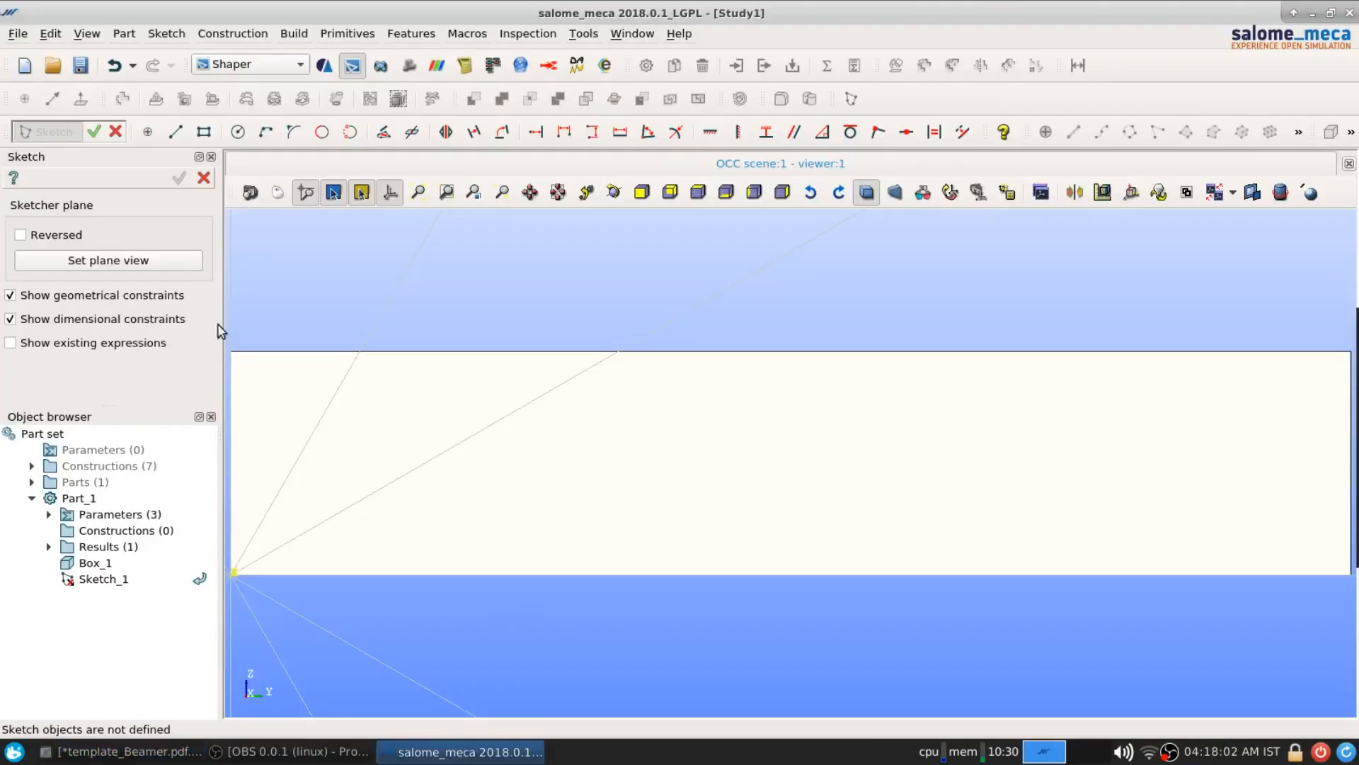
pyautogui.click(176, 132)
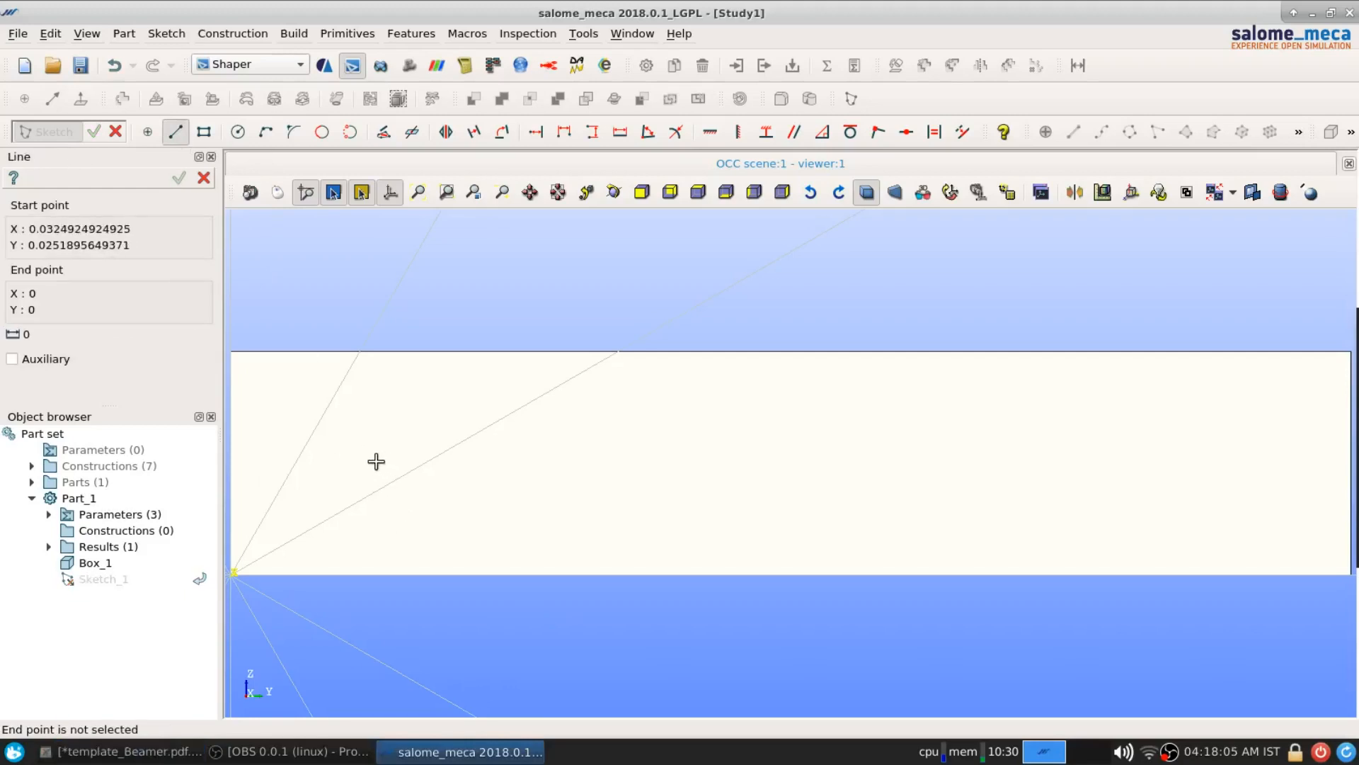
pyautogui.click(790, 370)
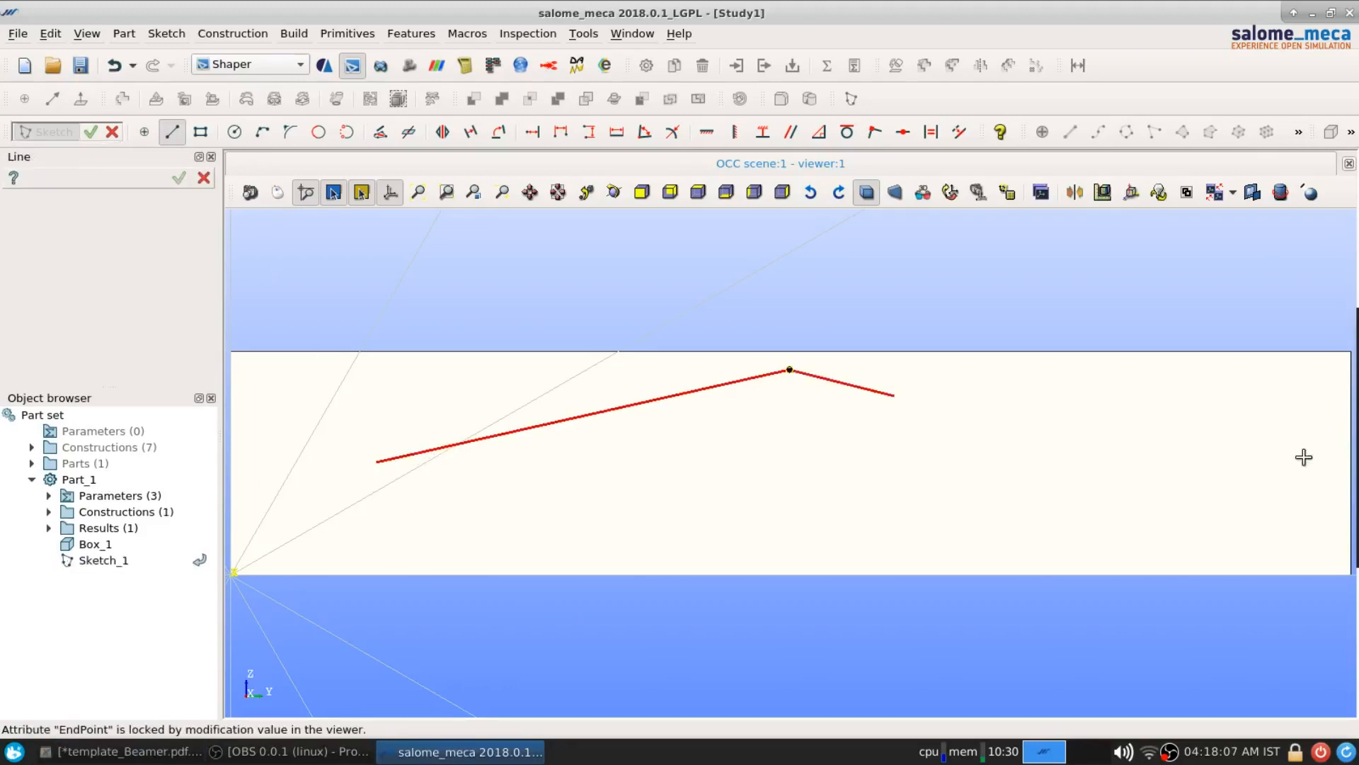
pyautogui.click(1271, 451)
pyautogui.click(801, 550)
pyautogui.click(361, 495)
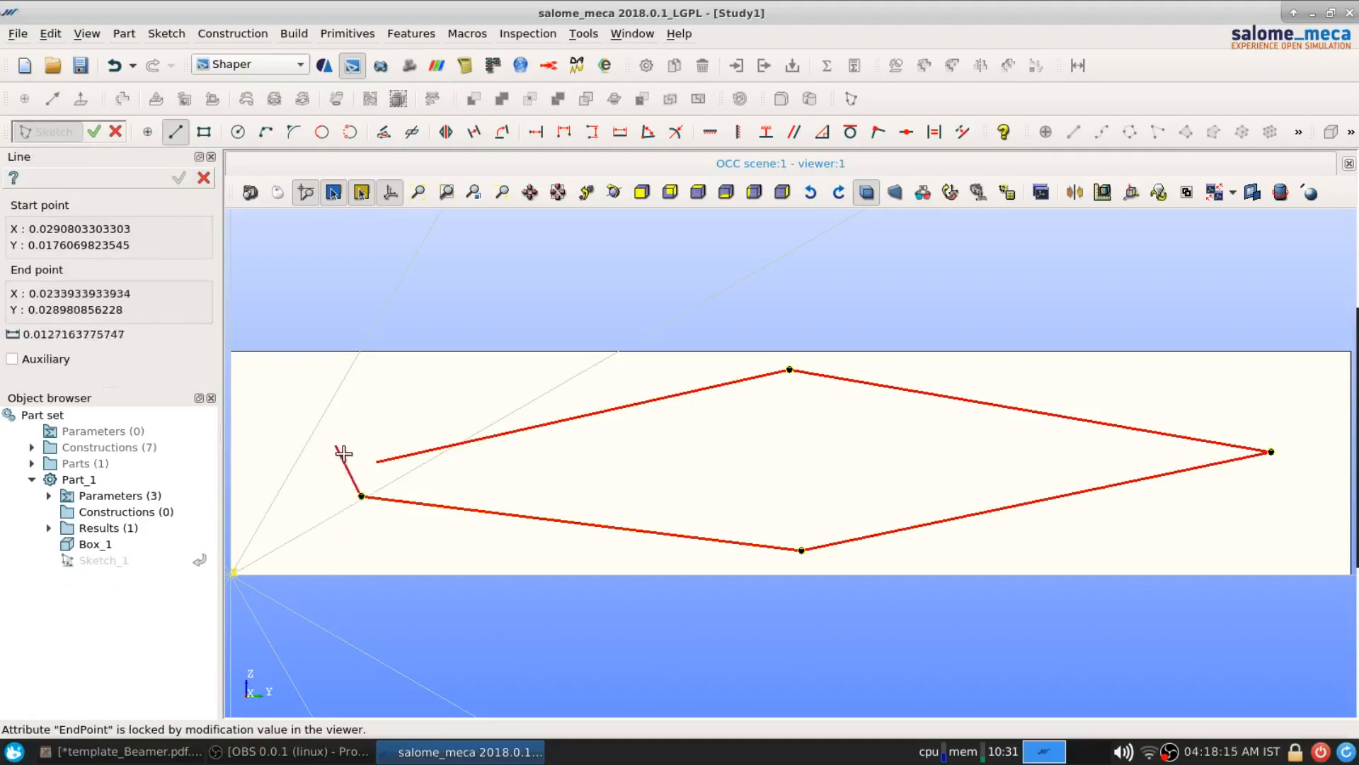
pyautogui.press('Escape')
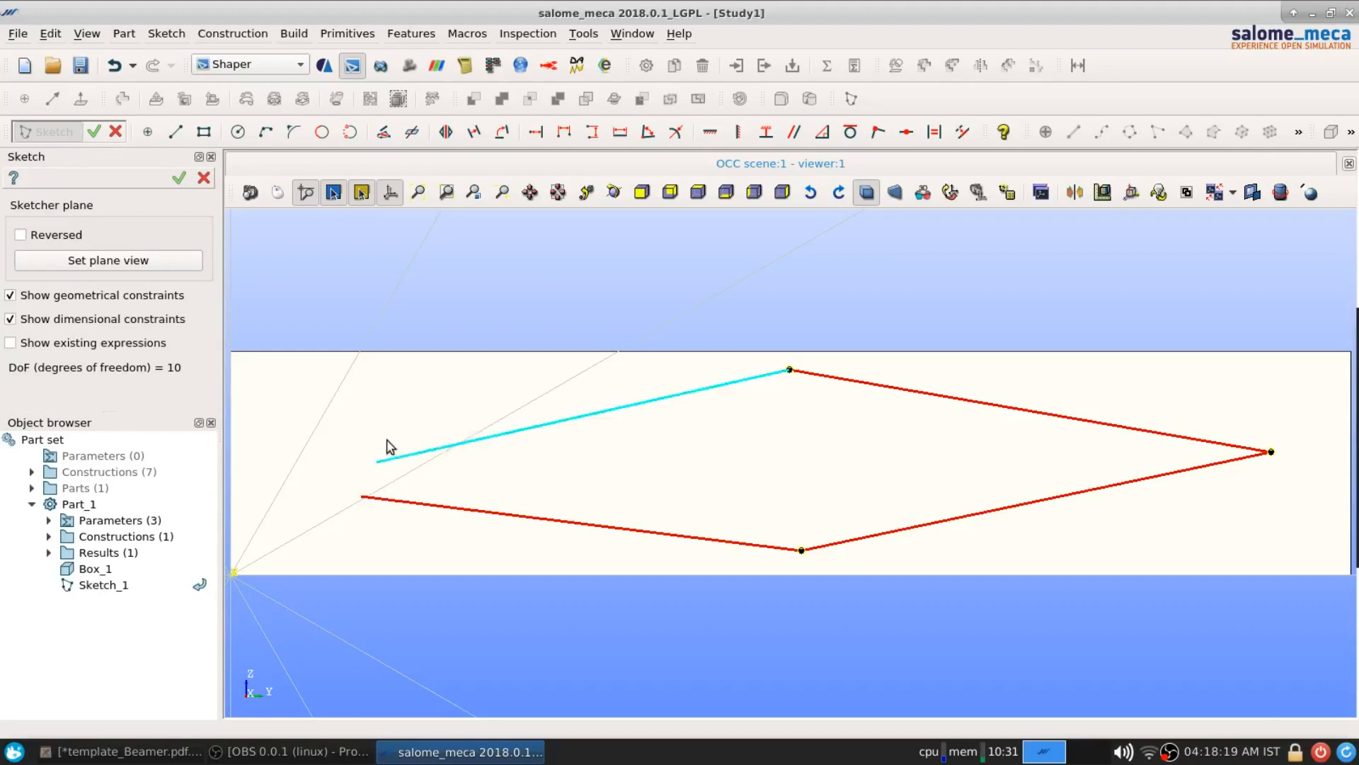
# Step: Close the diamond by making the first line's start point coincident with the fourth line's end point
pyautogui.click(118, 752)
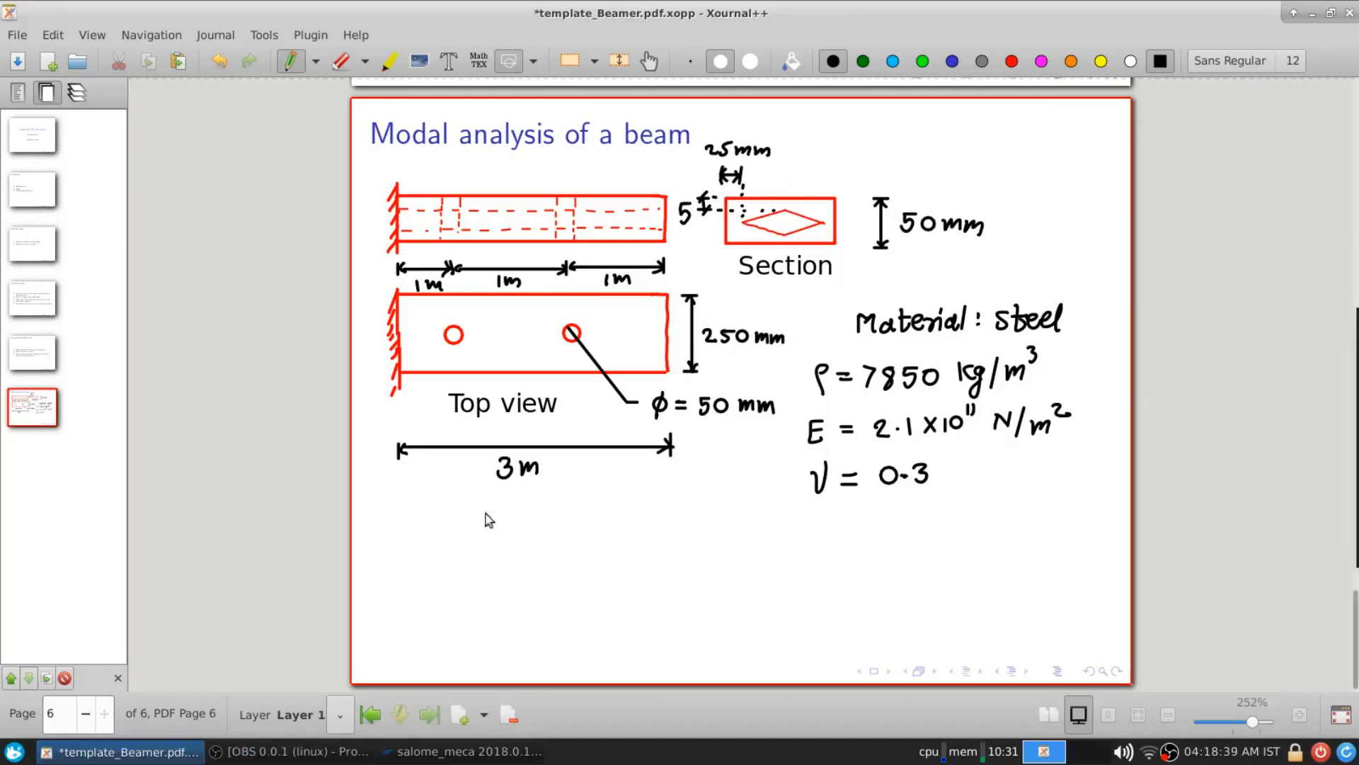
pyautogui.click(184, 751)
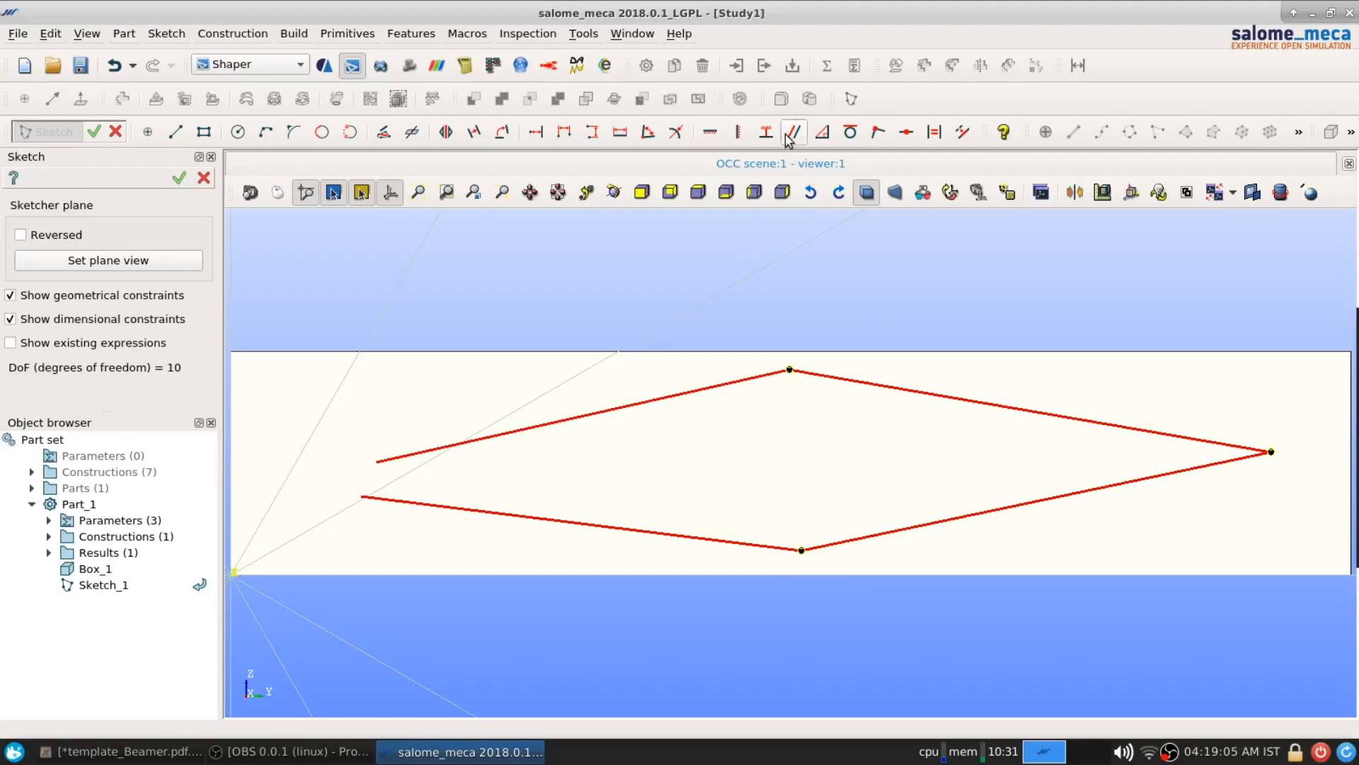
pyautogui.click(879, 133)
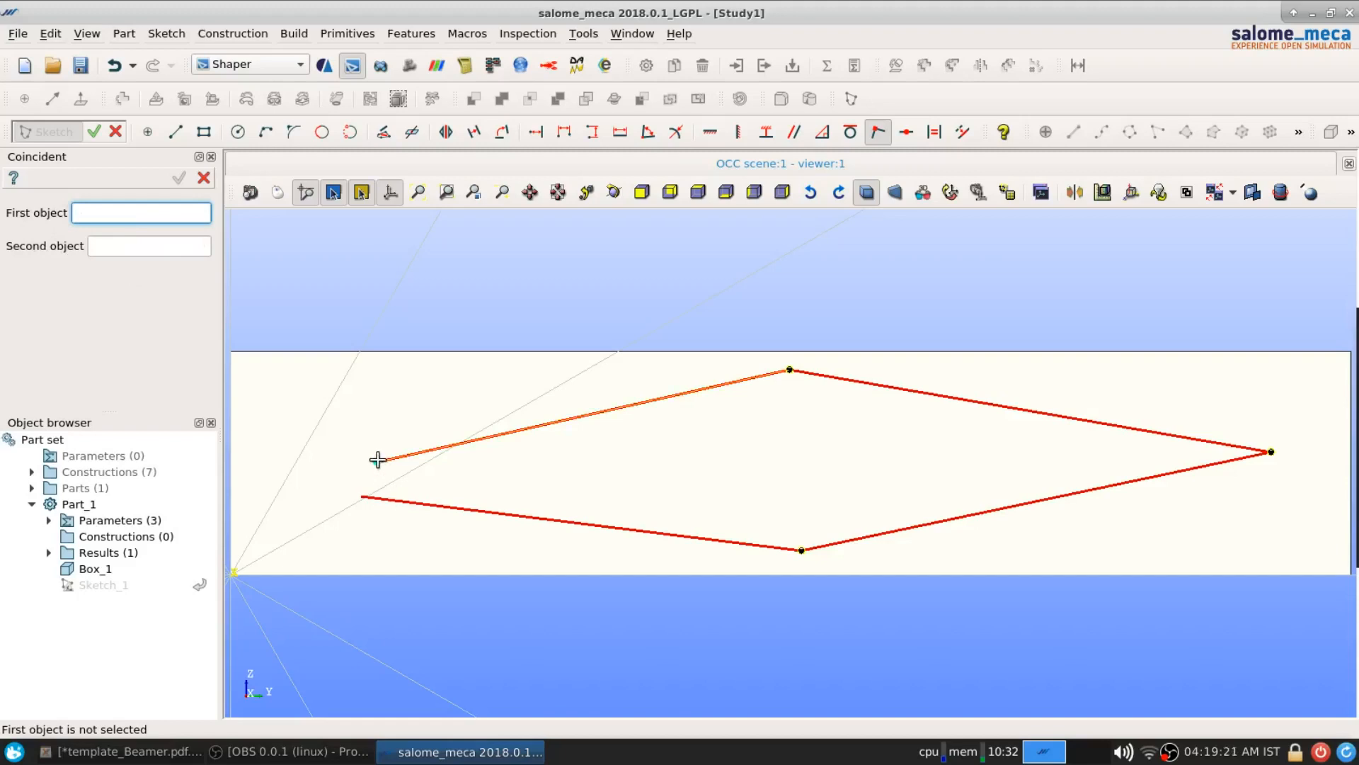
pyautogui.click(379, 461)
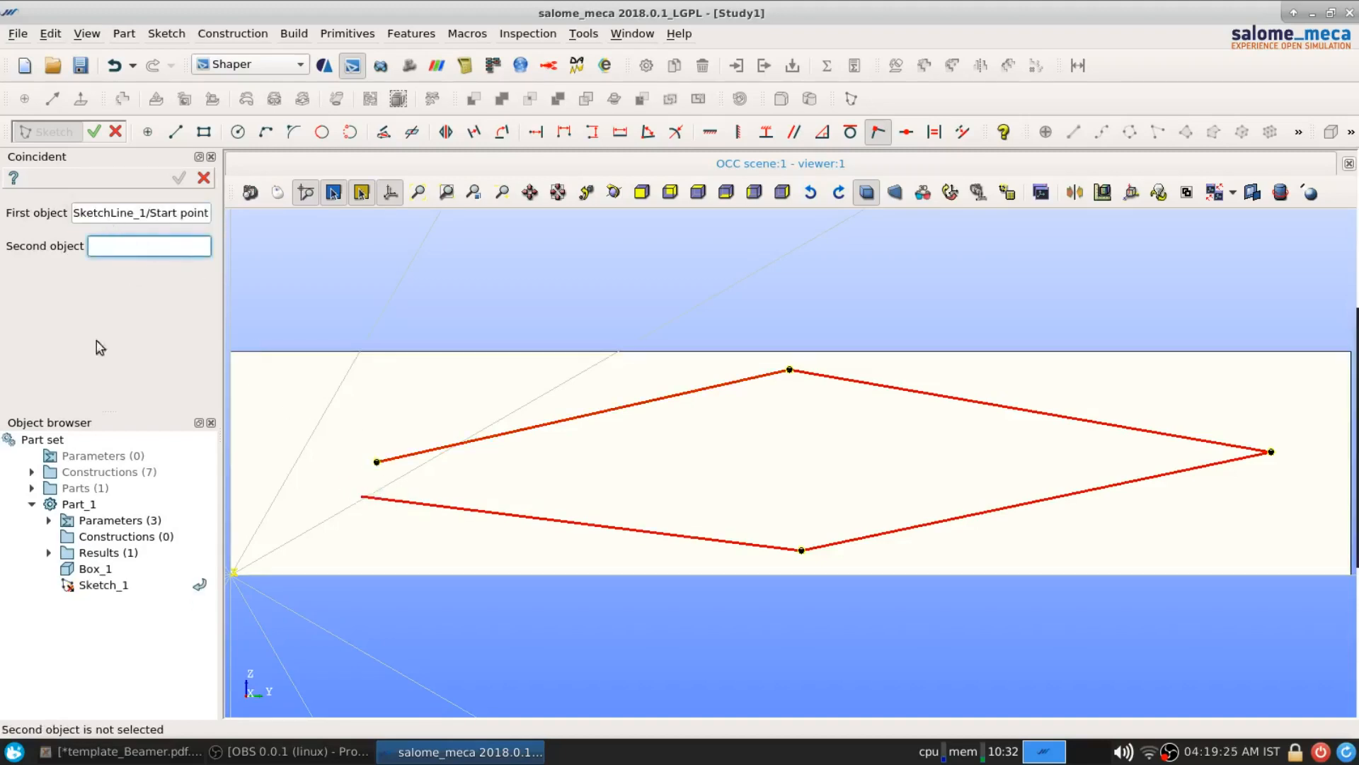
pyautogui.click(361, 495)
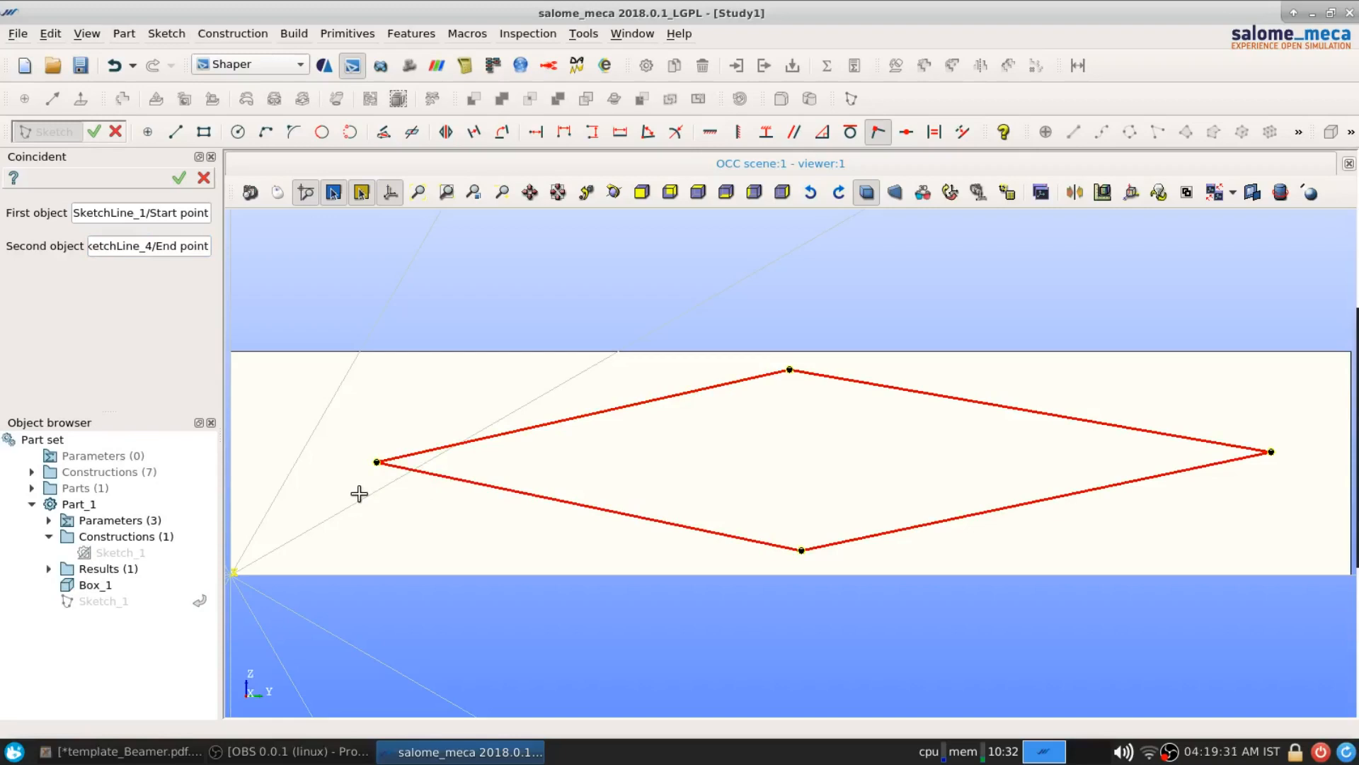
pyautogui.click(179, 178)
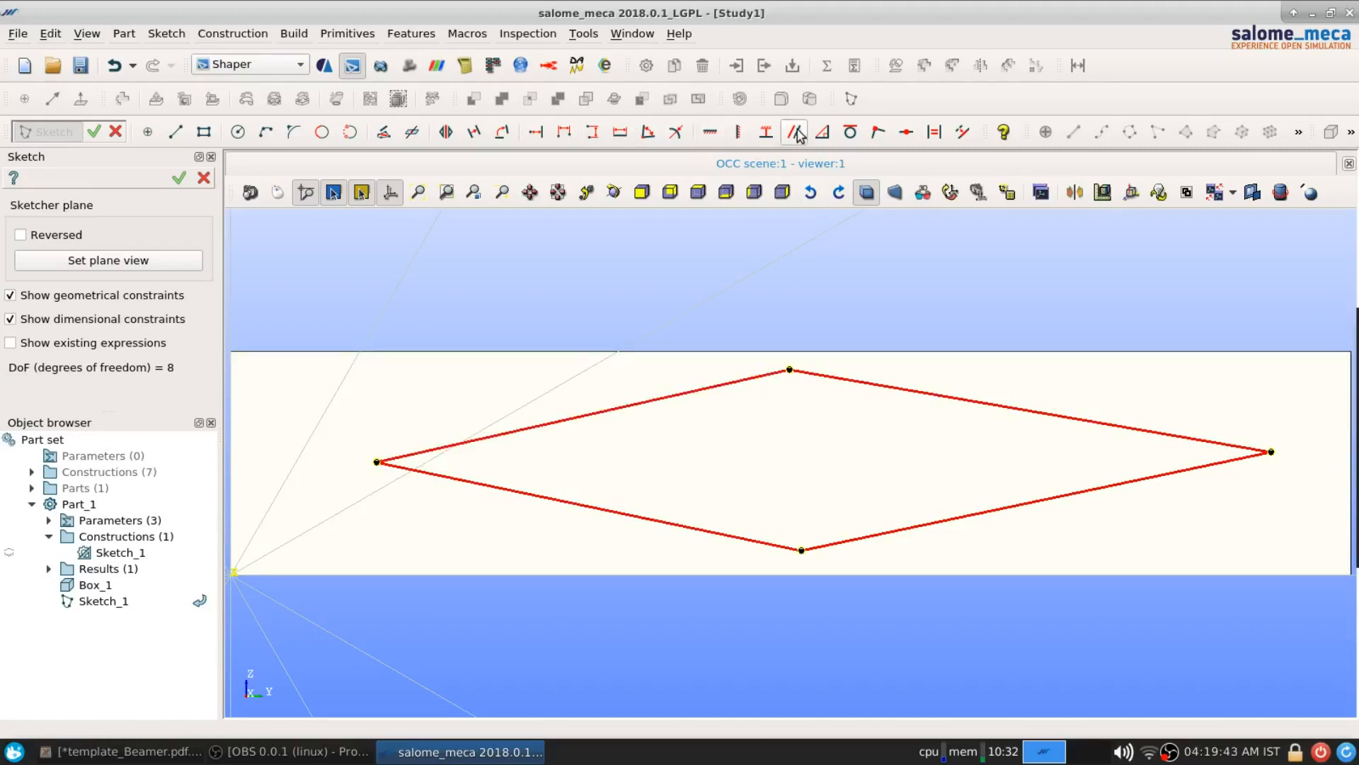
# Step: Apply Equal constraints between the first and second, third and second, and third and fourth lines of the diamond
pyautogui.click(937, 135)
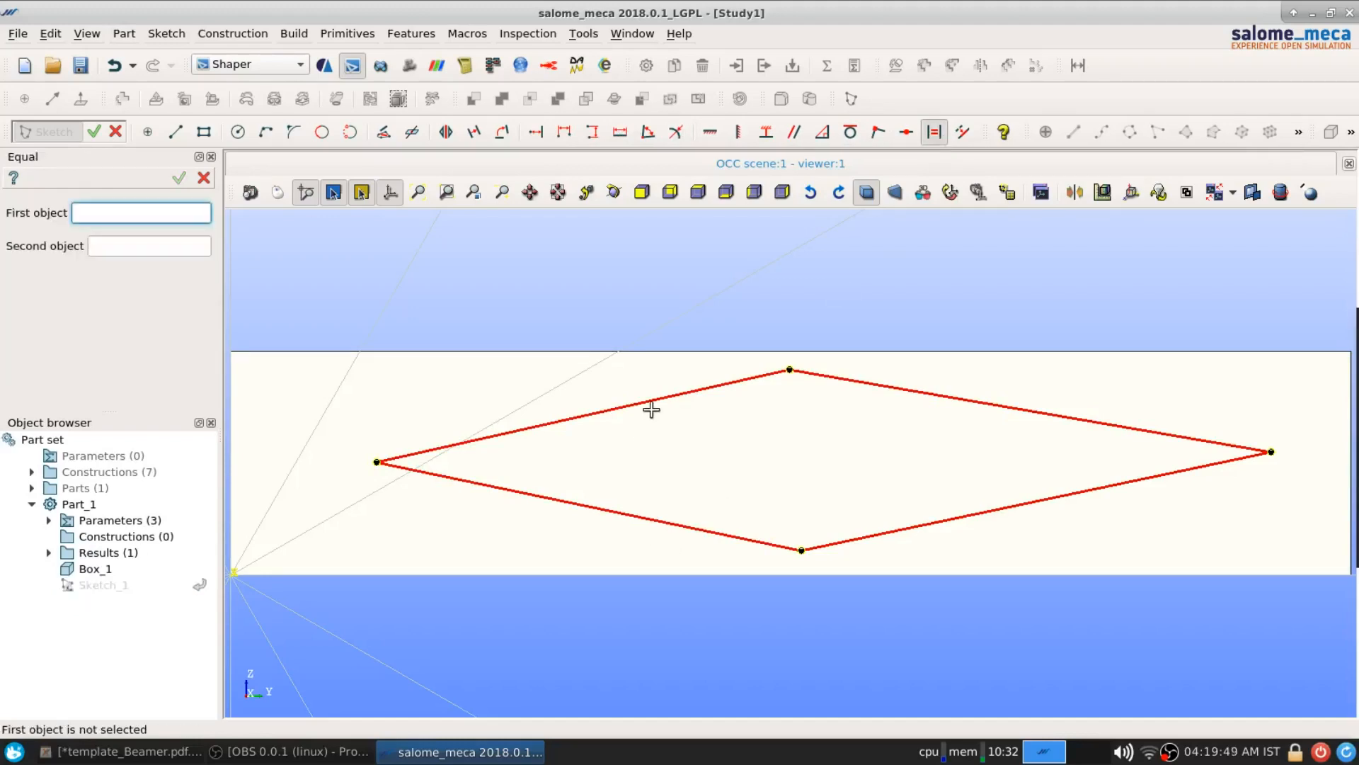
pyautogui.click(651, 401)
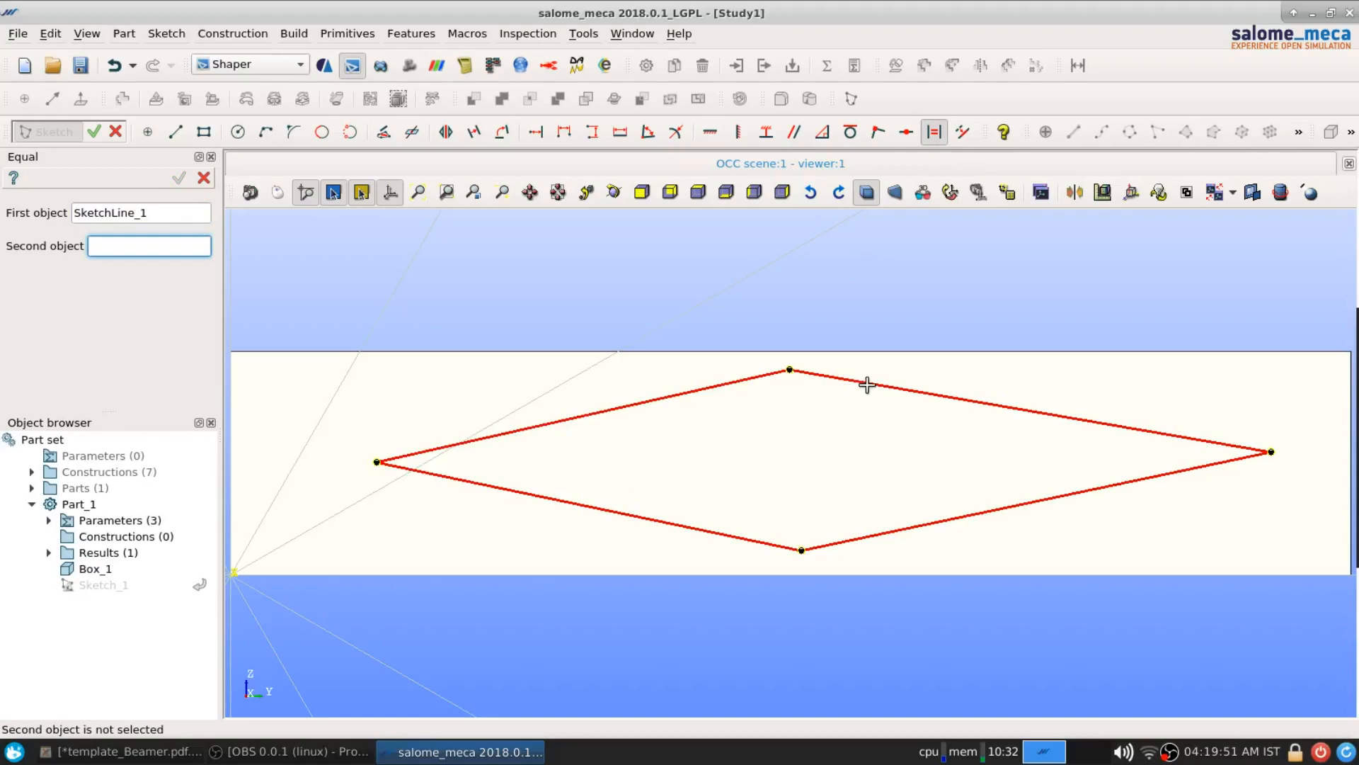
pyautogui.click(868, 383)
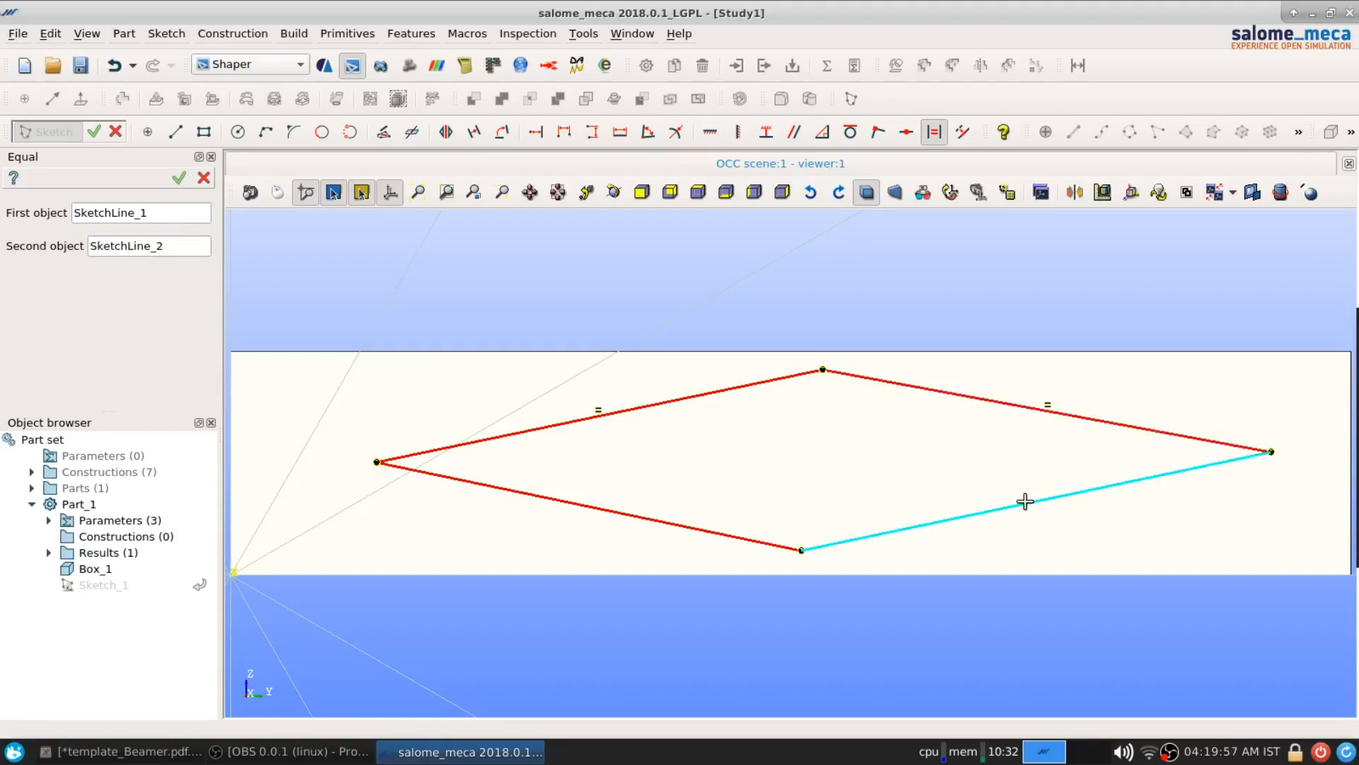
pyautogui.click(1026, 502)
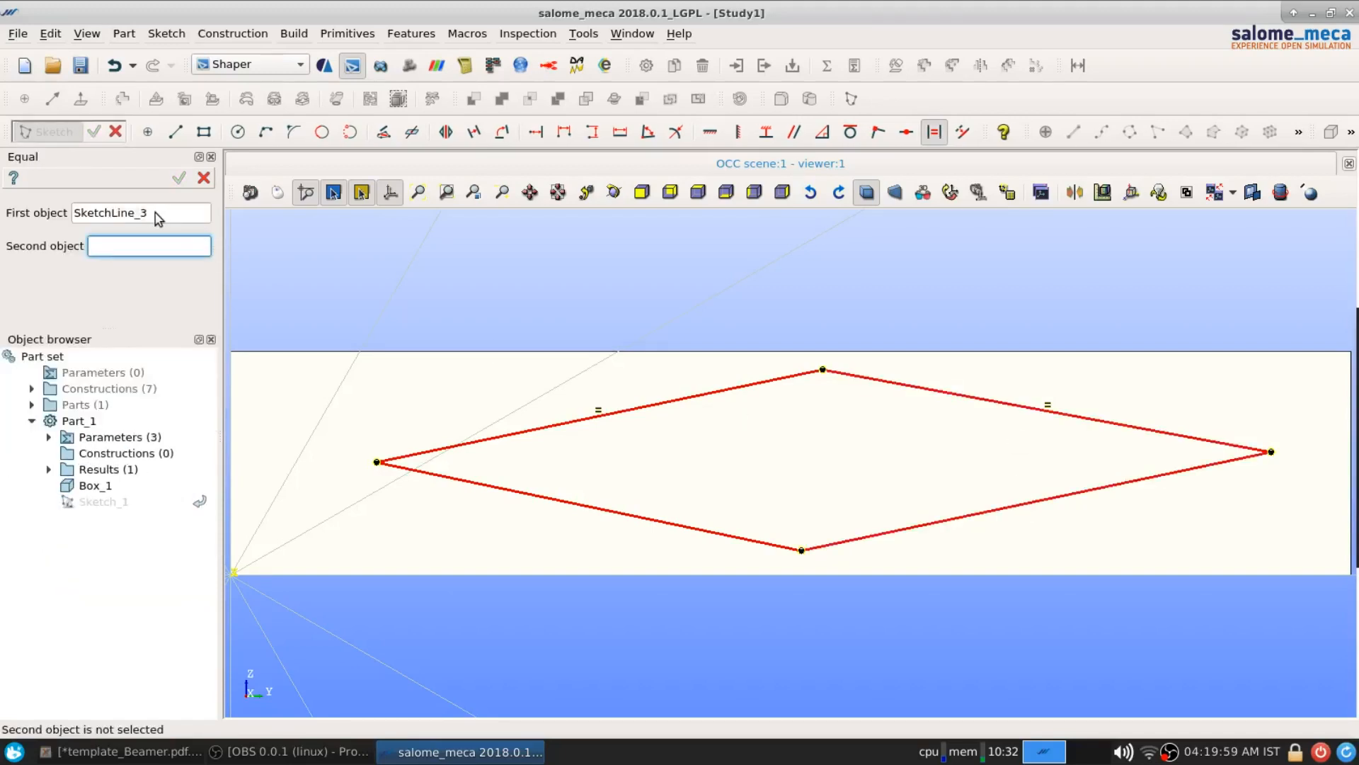
pyautogui.click(1021, 405)
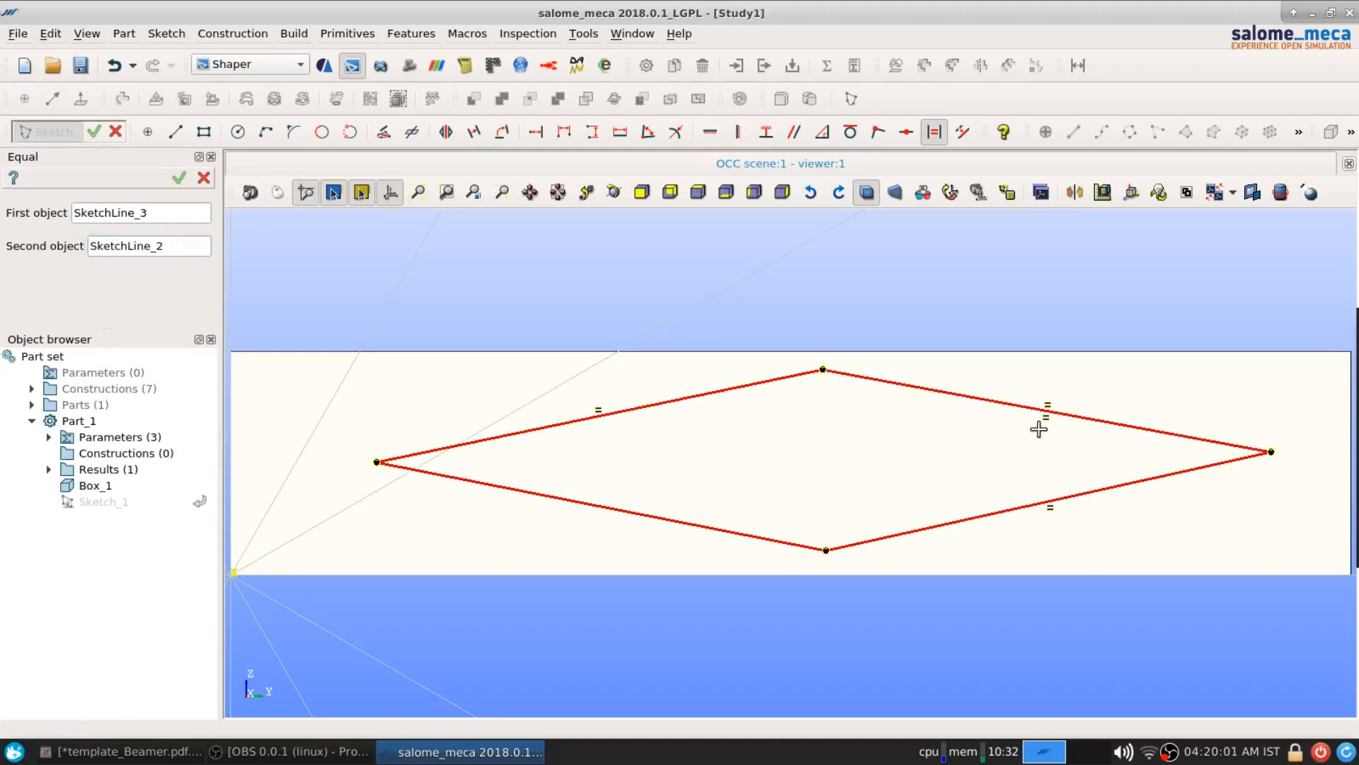
pyautogui.click(984, 514)
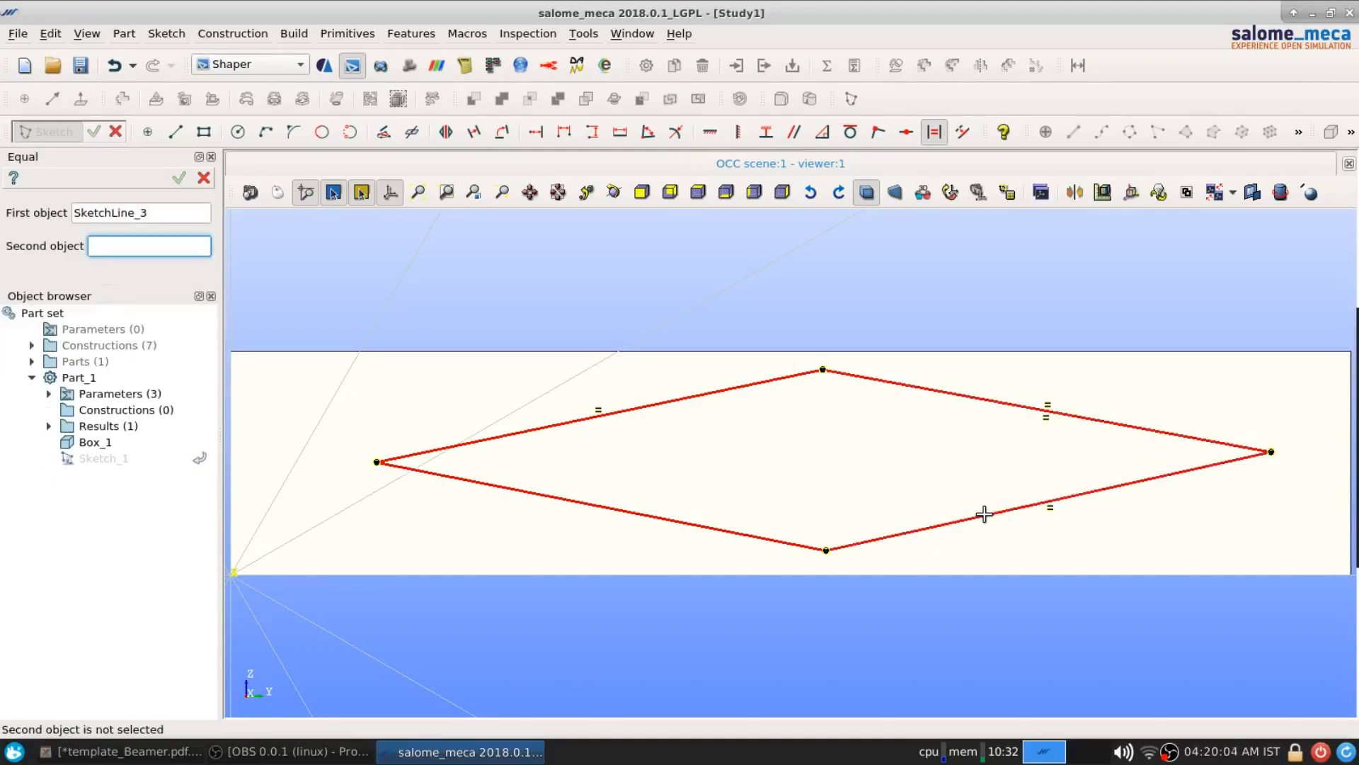
pyautogui.click(750, 537)
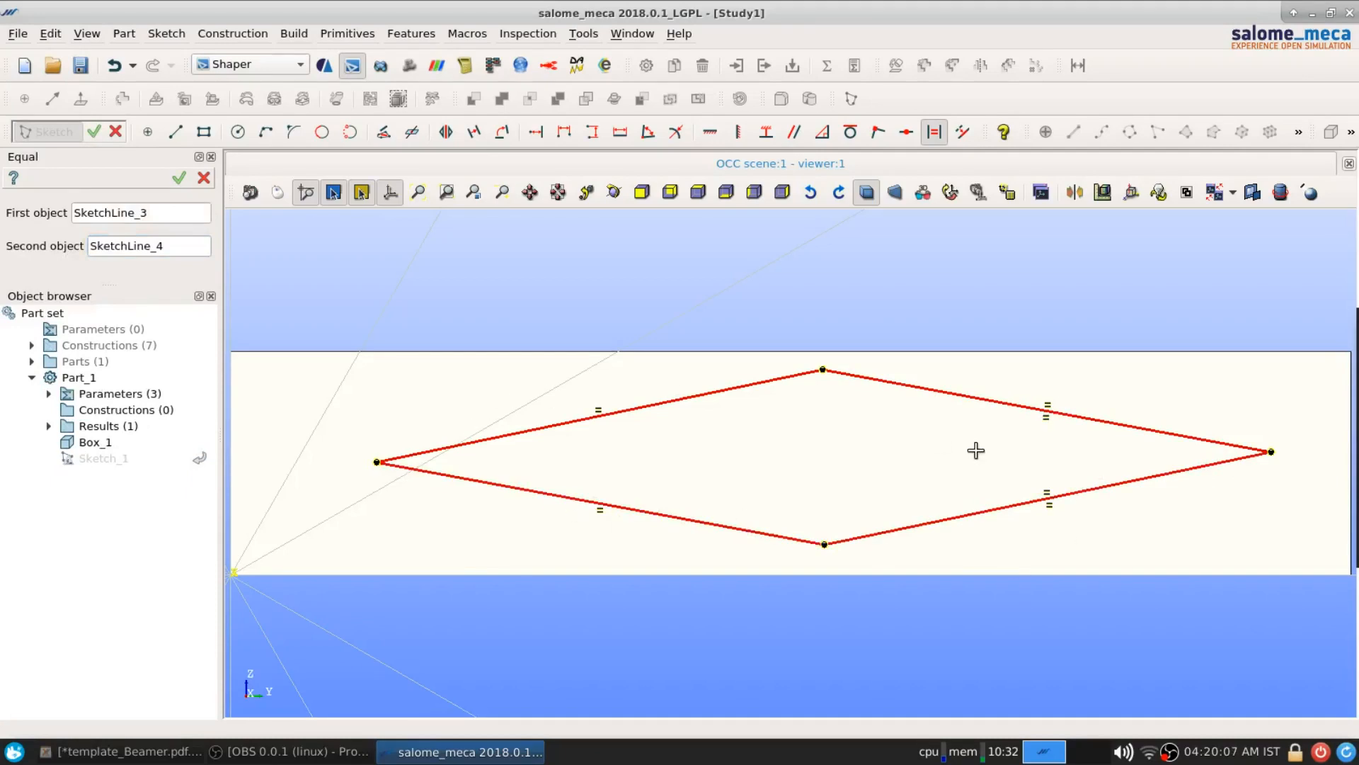
pyautogui.click(179, 178)
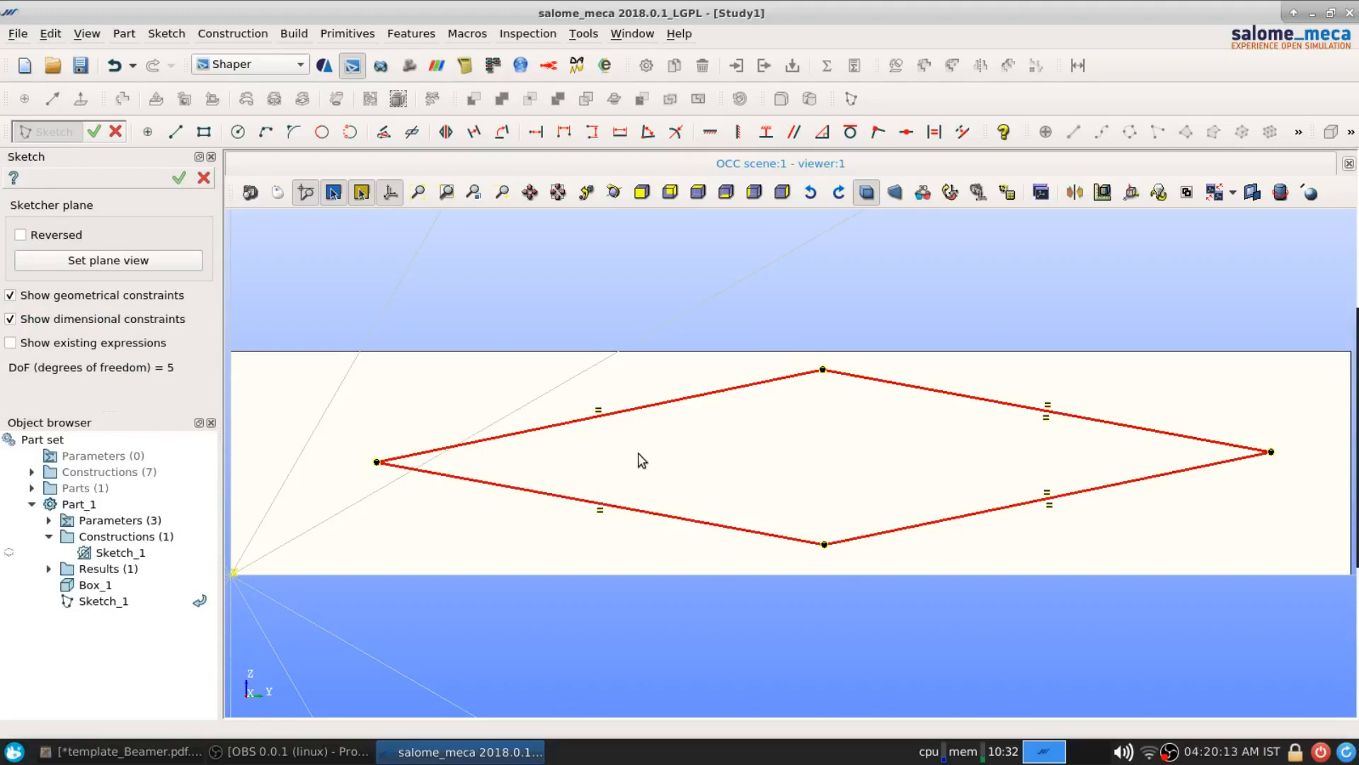
# Step: Constrain the distance from the end face's left vertical edge to the diamond's left vertex to 0.025
pyautogui.click(379, 464)
pyautogui.click(361, 473)
pyautogui.click(538, 132)
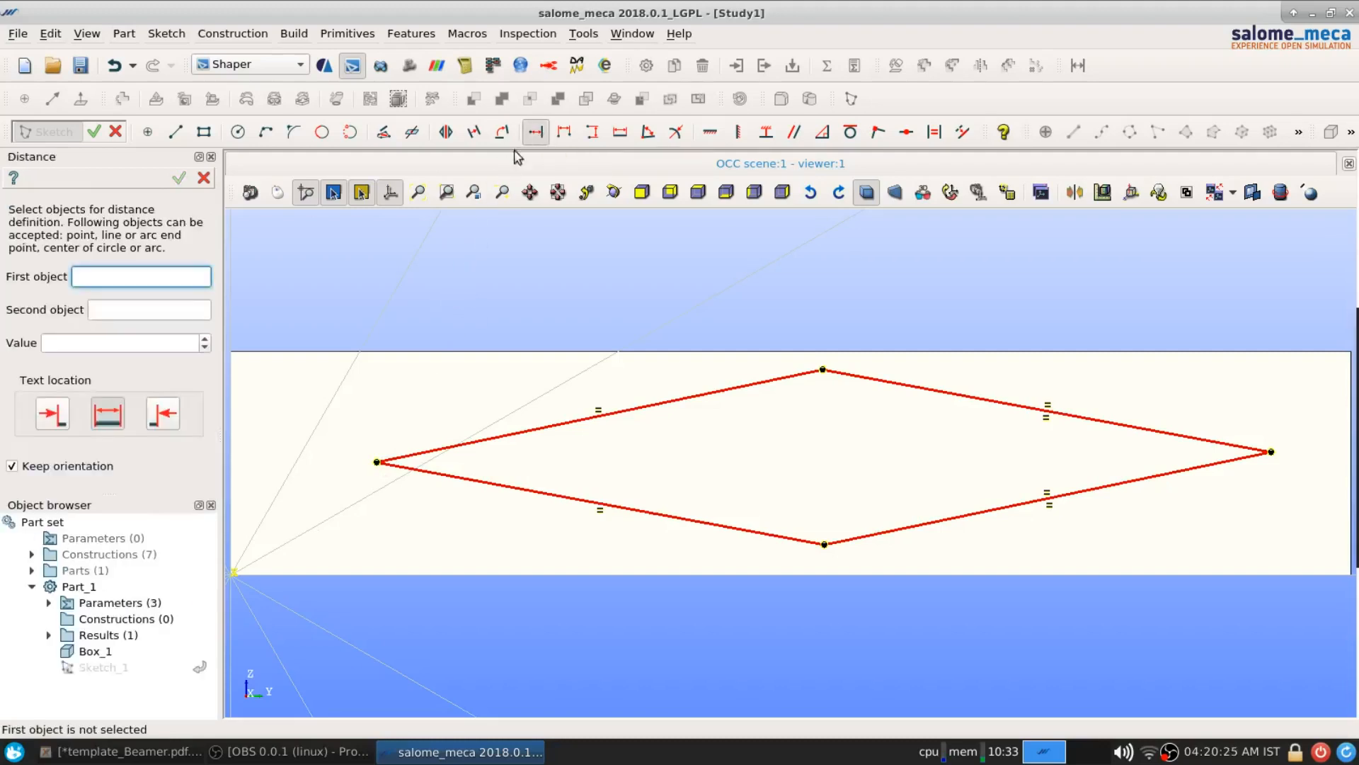
pyautogui.click(230, 474)
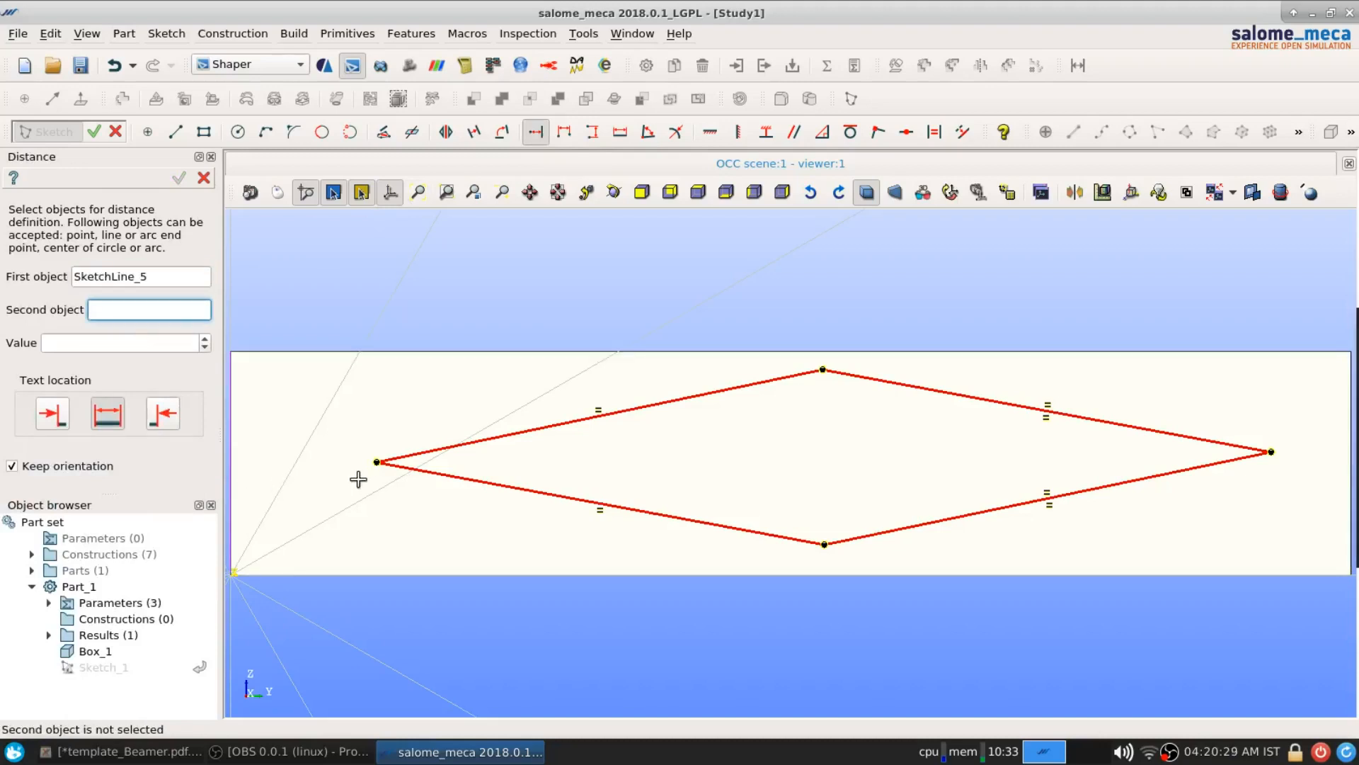
pyautogui.click(378, 462)
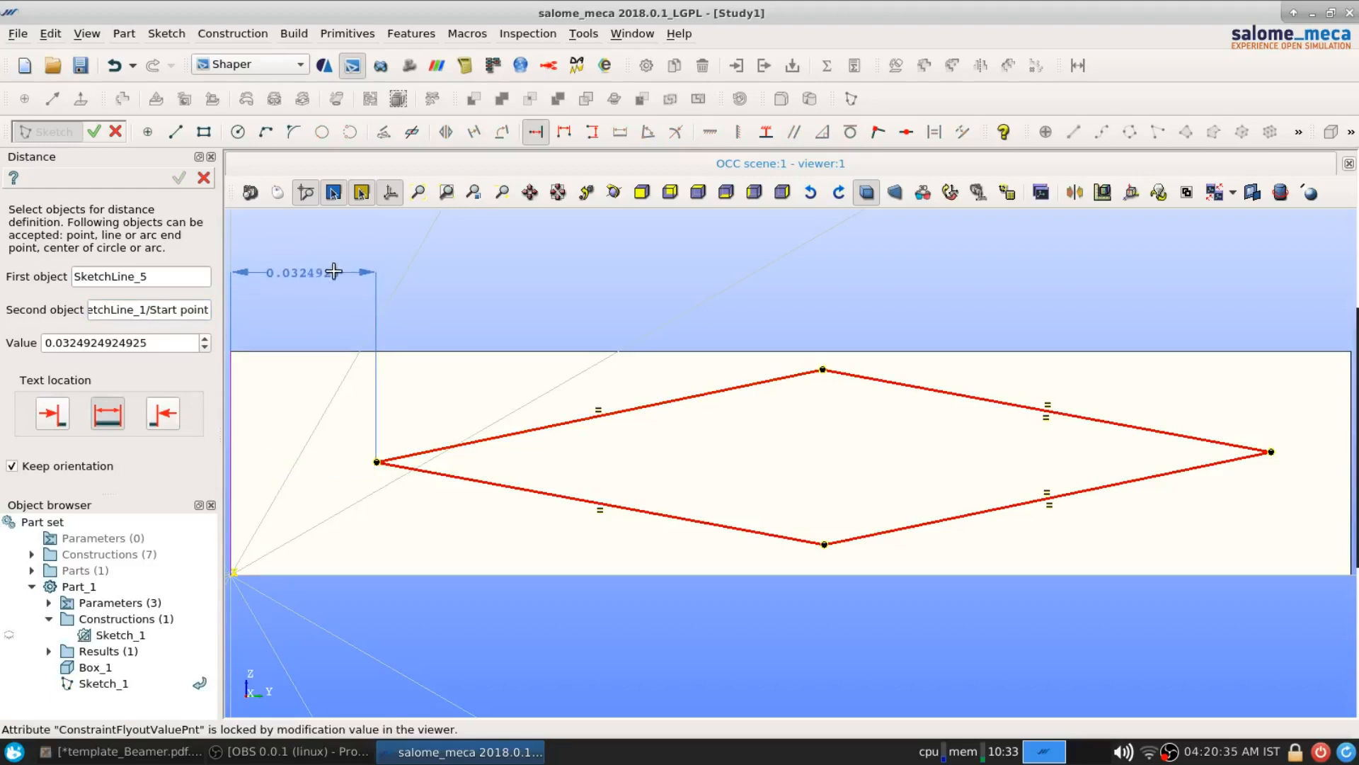
pyautogui.click(334, 271)
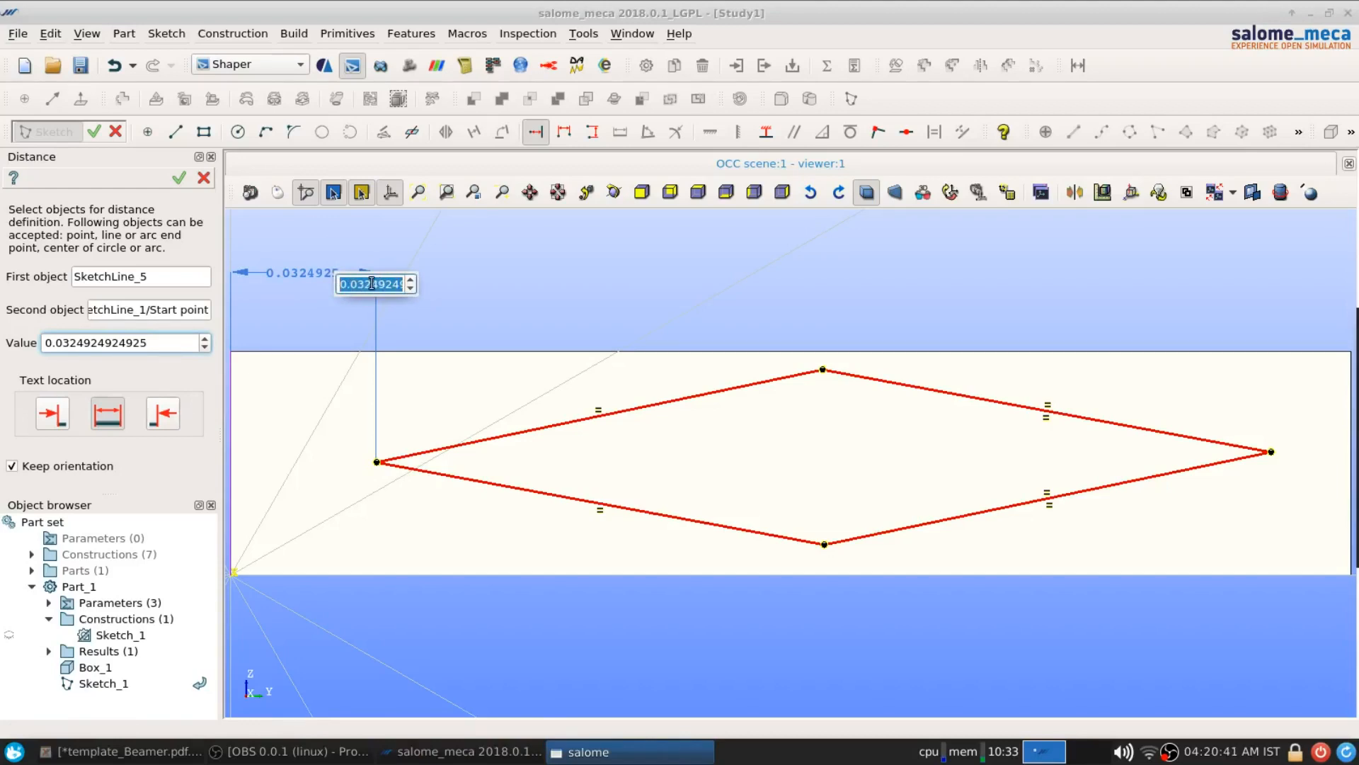
pyautogui.click(98, 753)
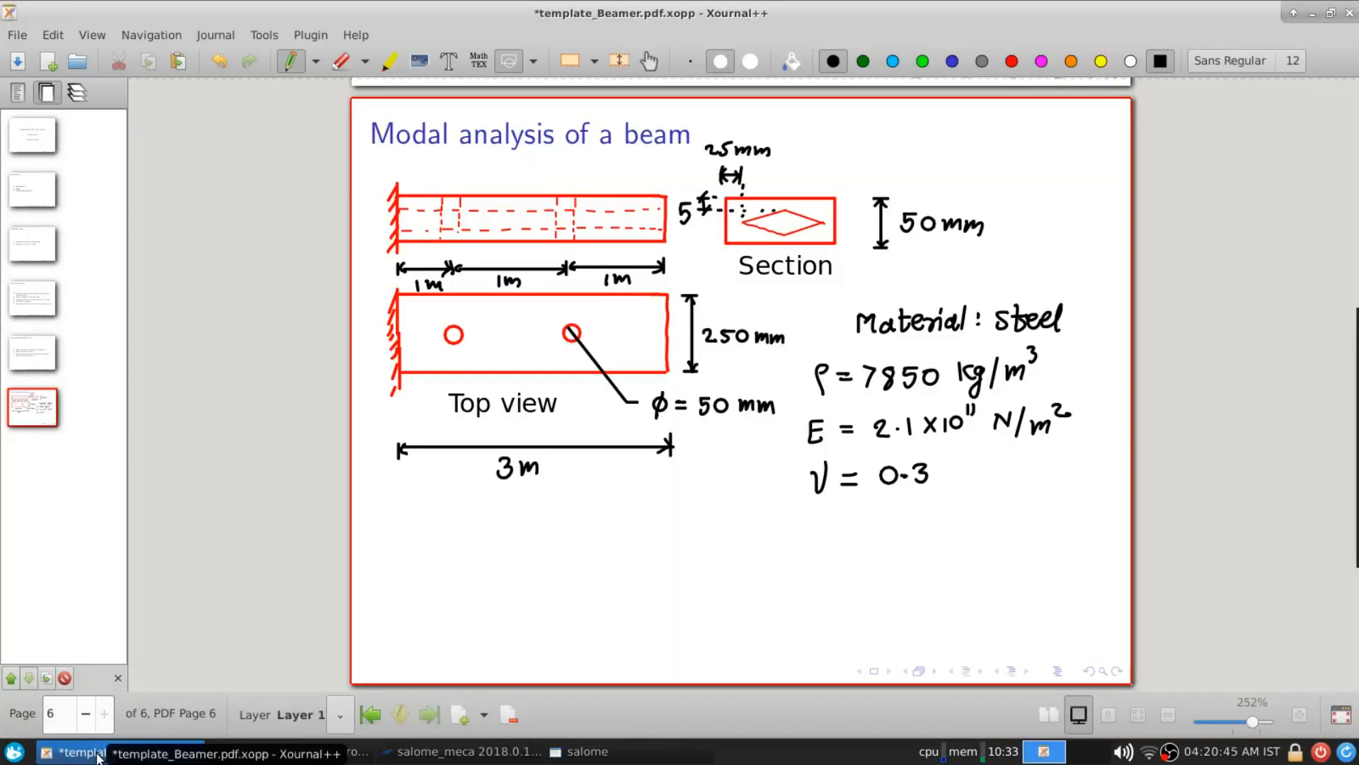
pyautogui.click(98, 754)
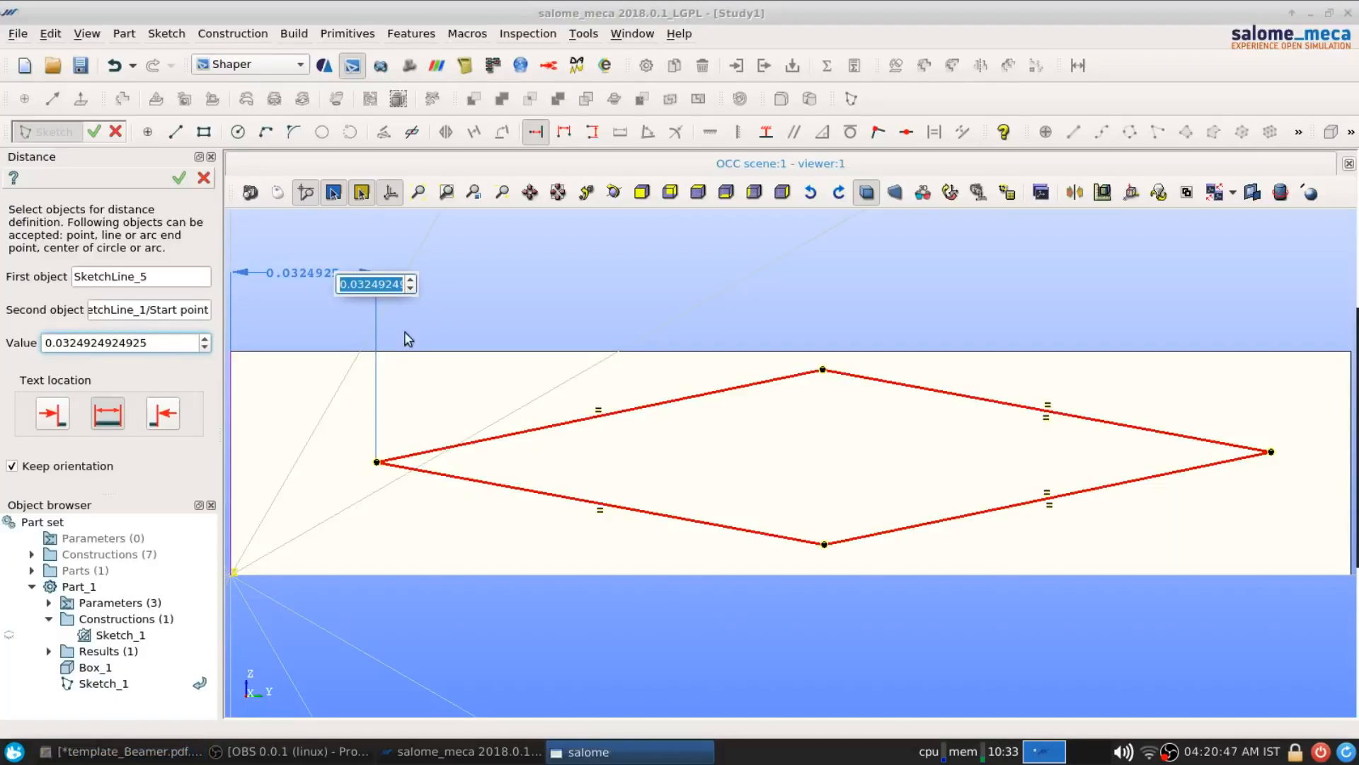
pyautogui.write('0.')
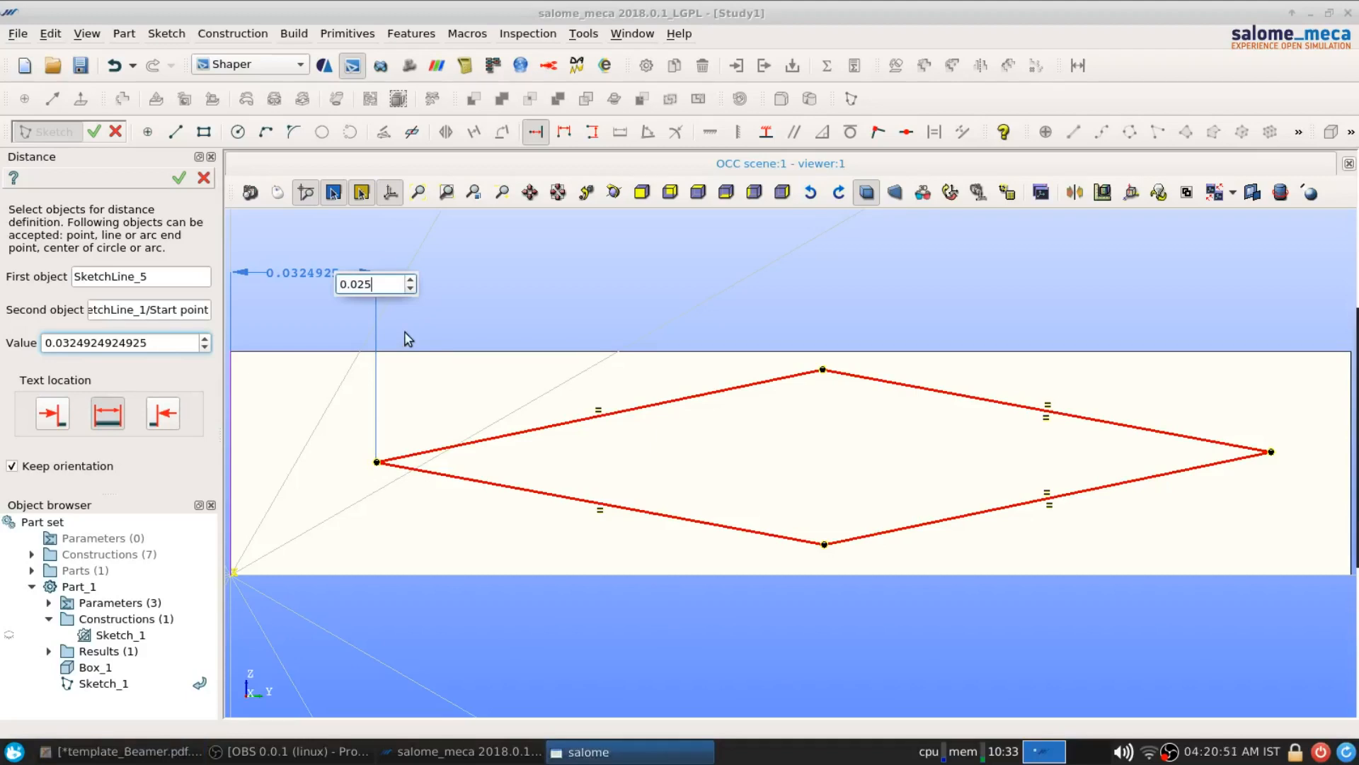
pyautogui.write('025')
pyautogui.press('Return')
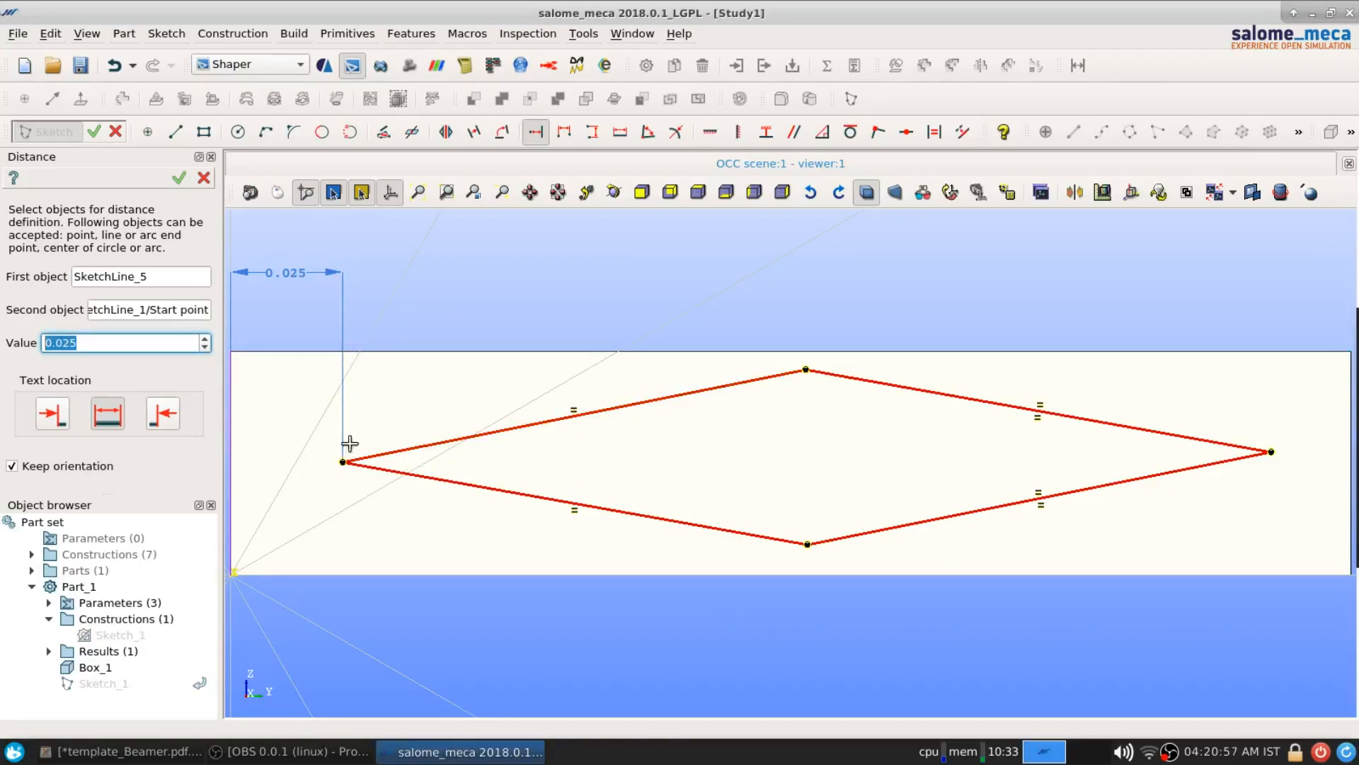
# Step: Constrain the vertical distance from the end face's upper edge to the diamond's left vertex to D/2
pyautogui.click(374, 350)
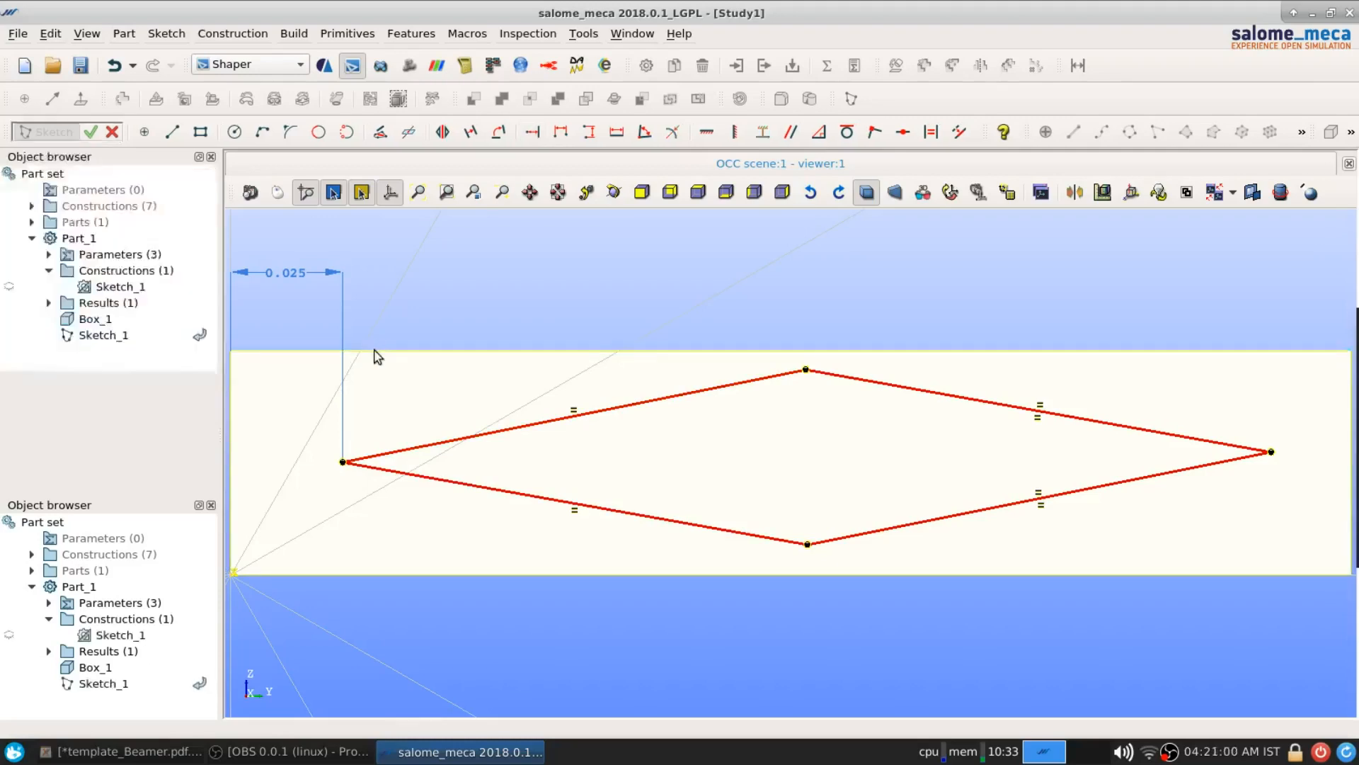
pyautogui.click(343, 461)
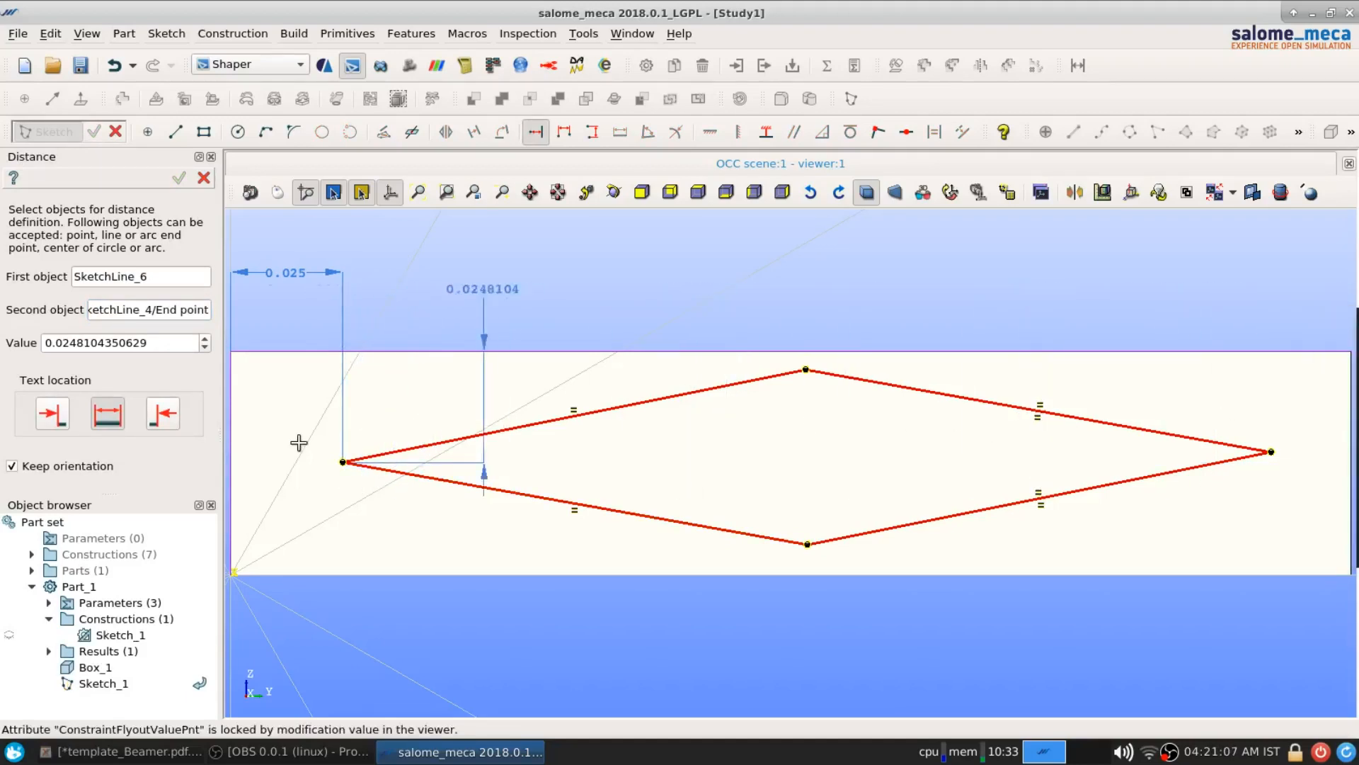
pyautogui.click(226, 425)
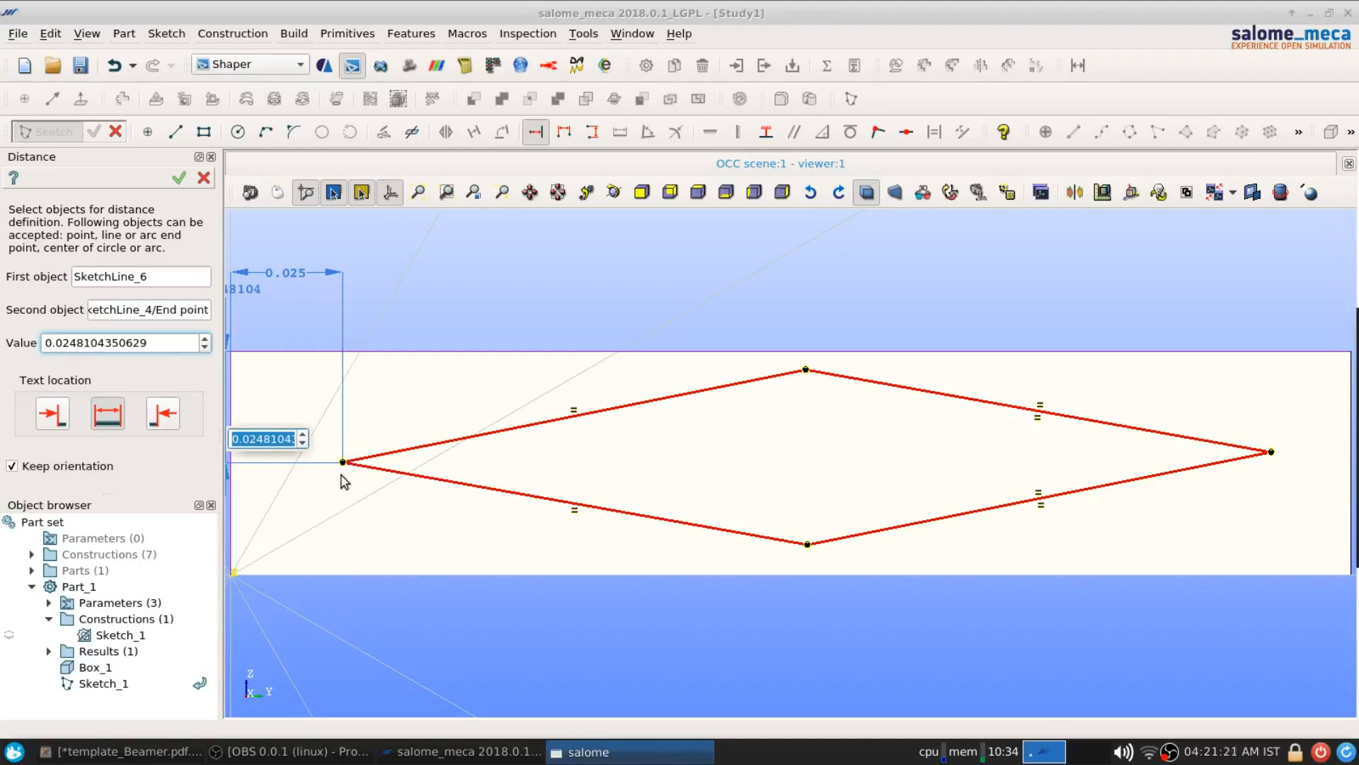
pyautogui.write('D/2')
pyautogui.press('Return')
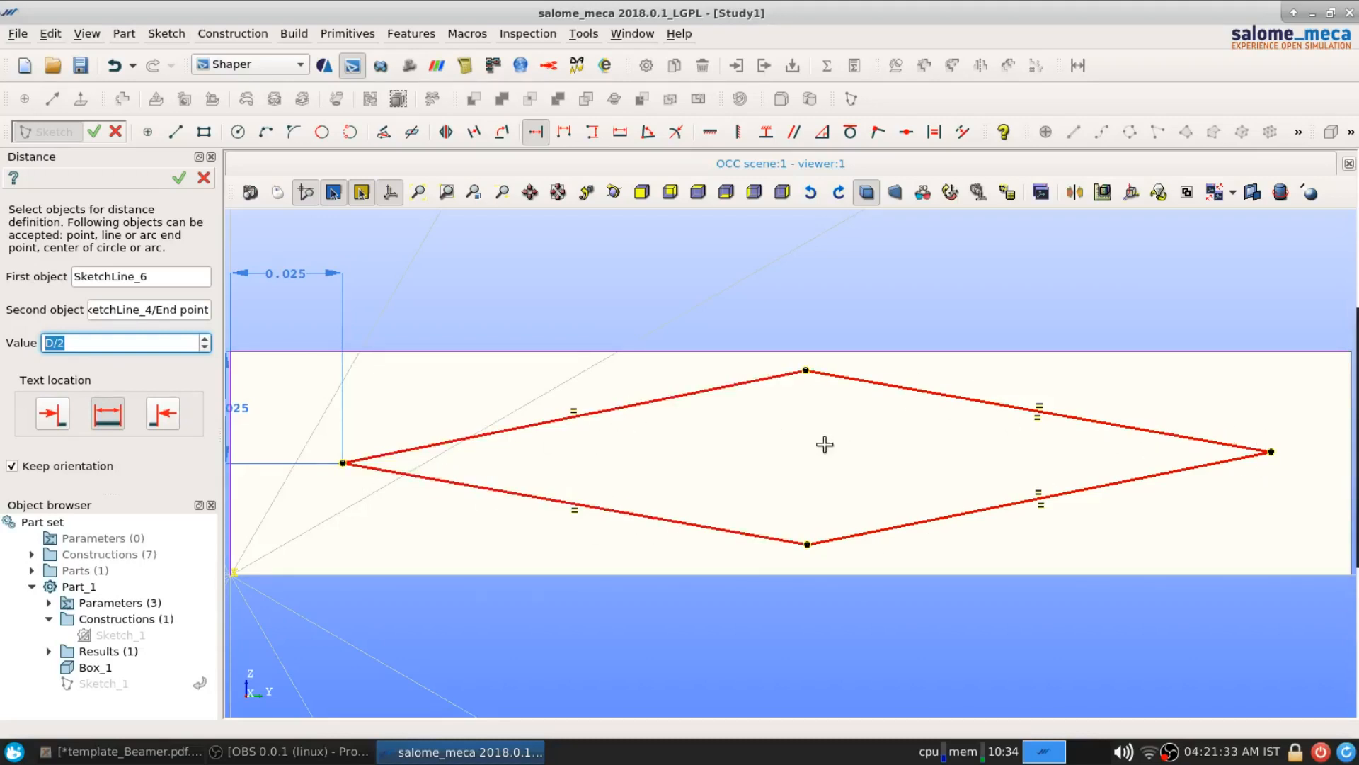
# Step: Constrain the distance from the end face's upper edge to the diamond's top vertex to 0.005
pyautogui.click(851, 350)
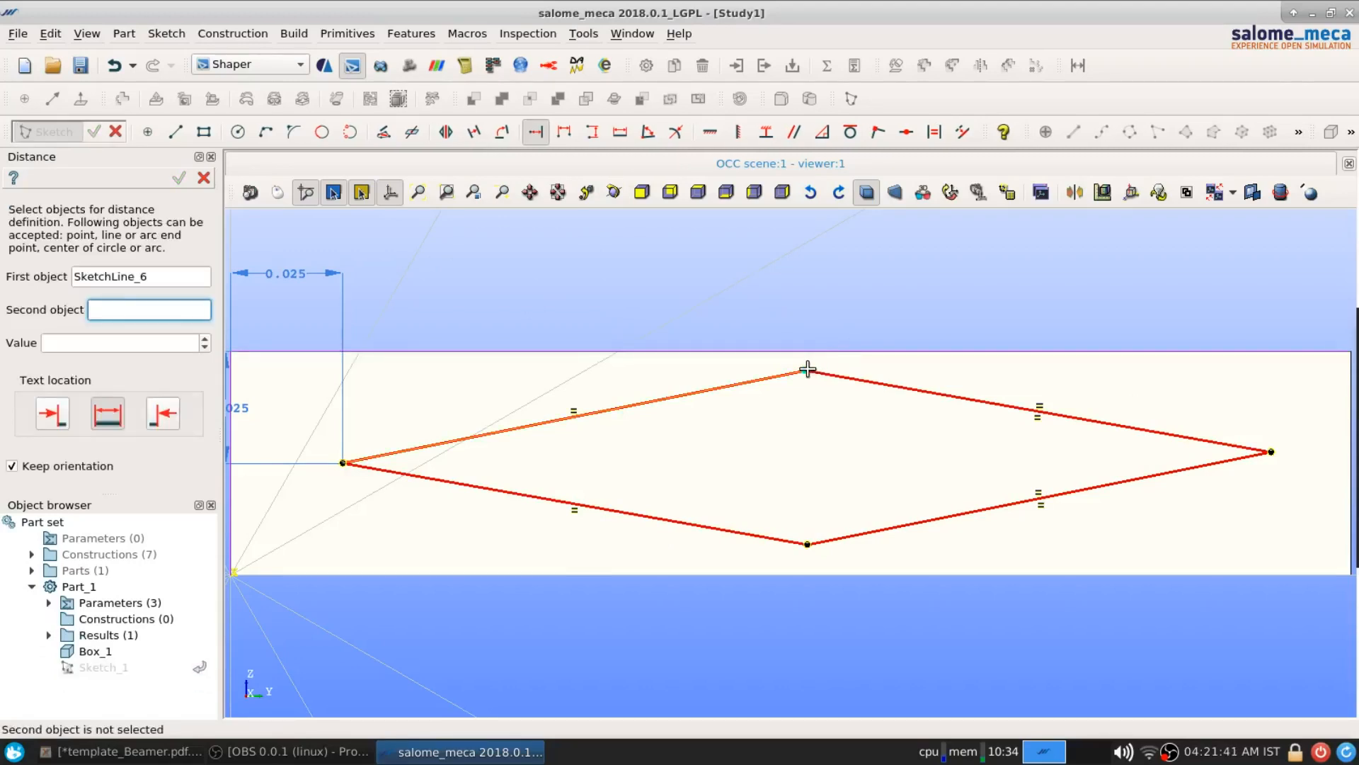
pyautogui.click(807, 369)
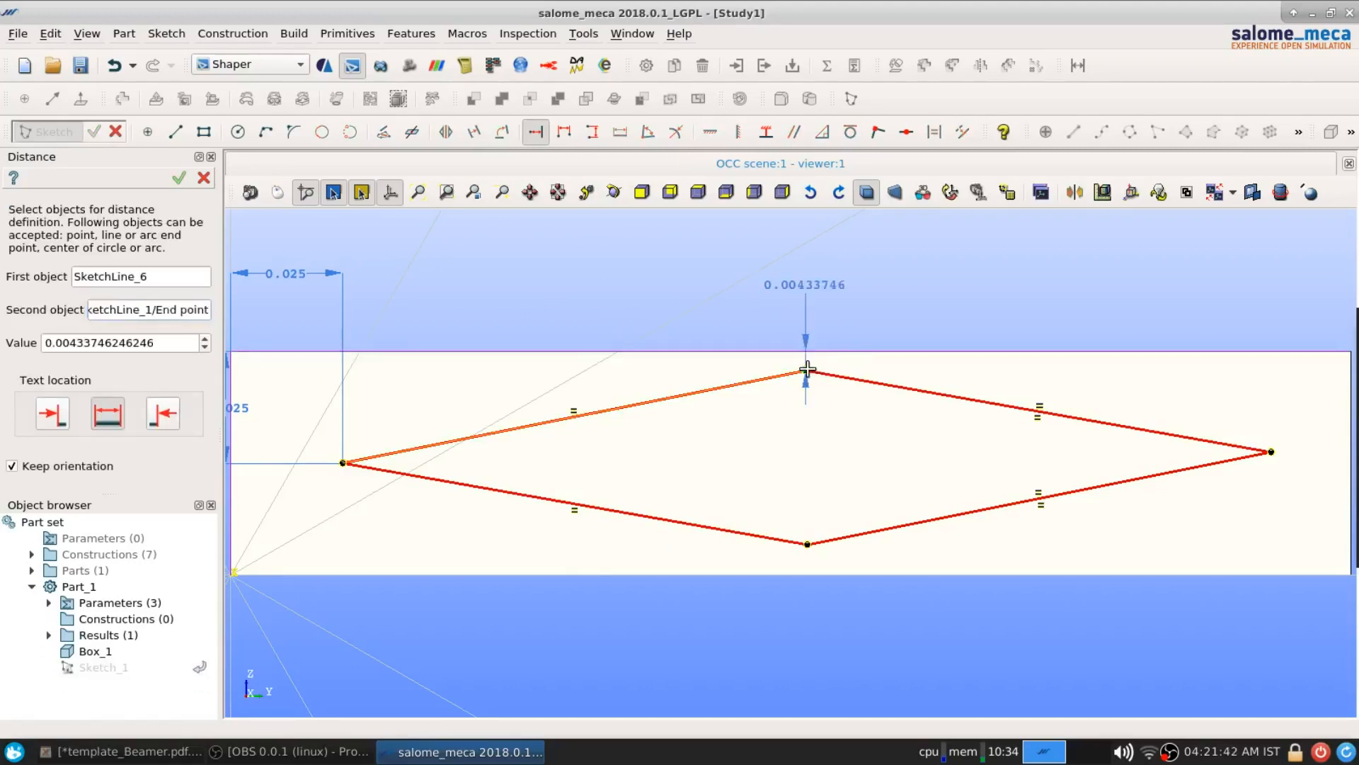
pyautogui.click(1030, 383)
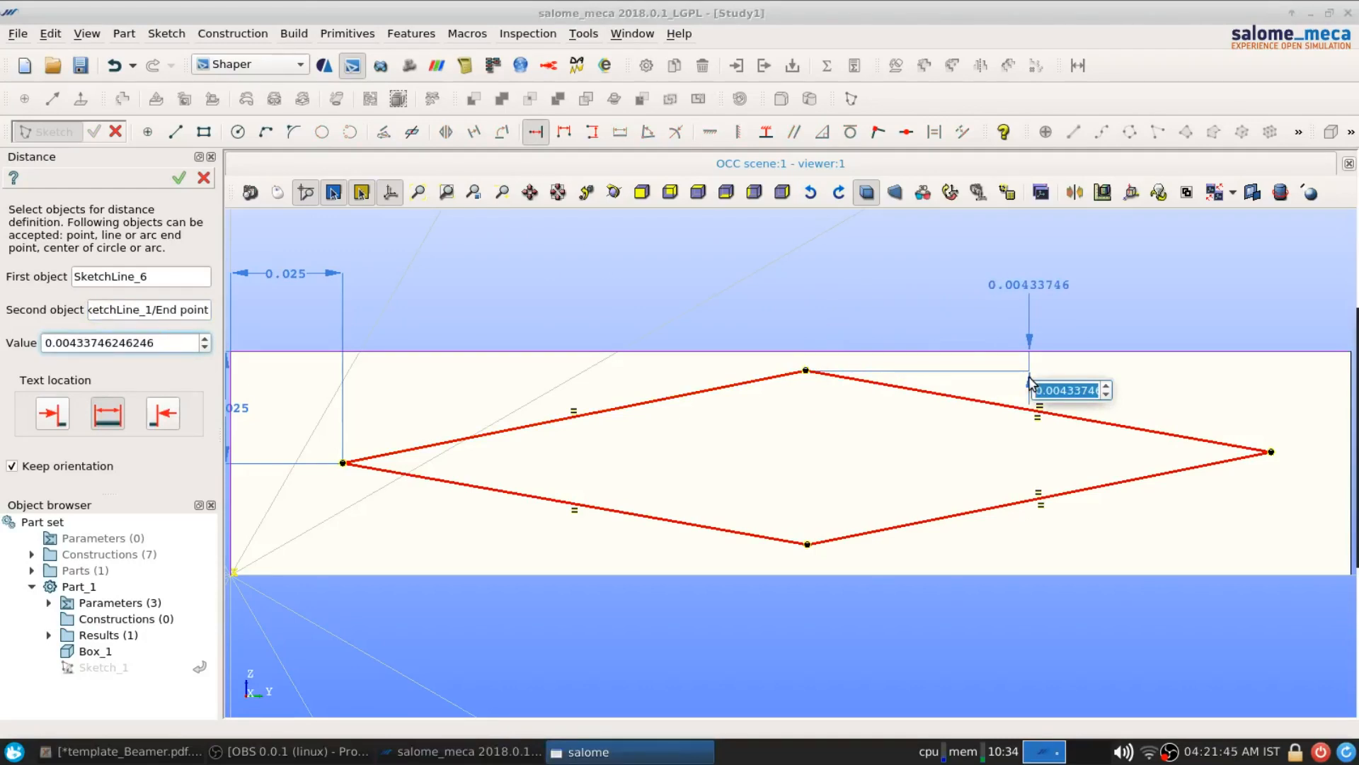
pyautogui.write('0.005')
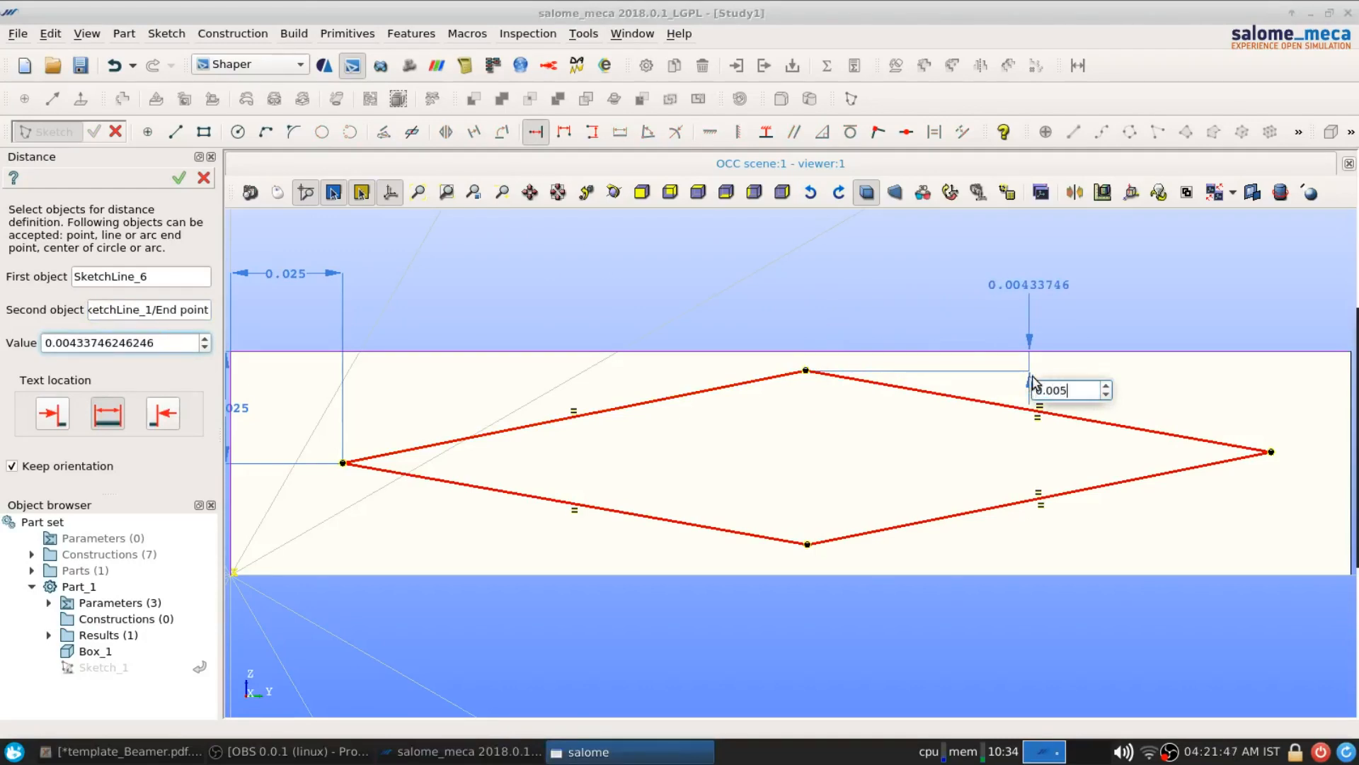
pyautogui.press('Return')
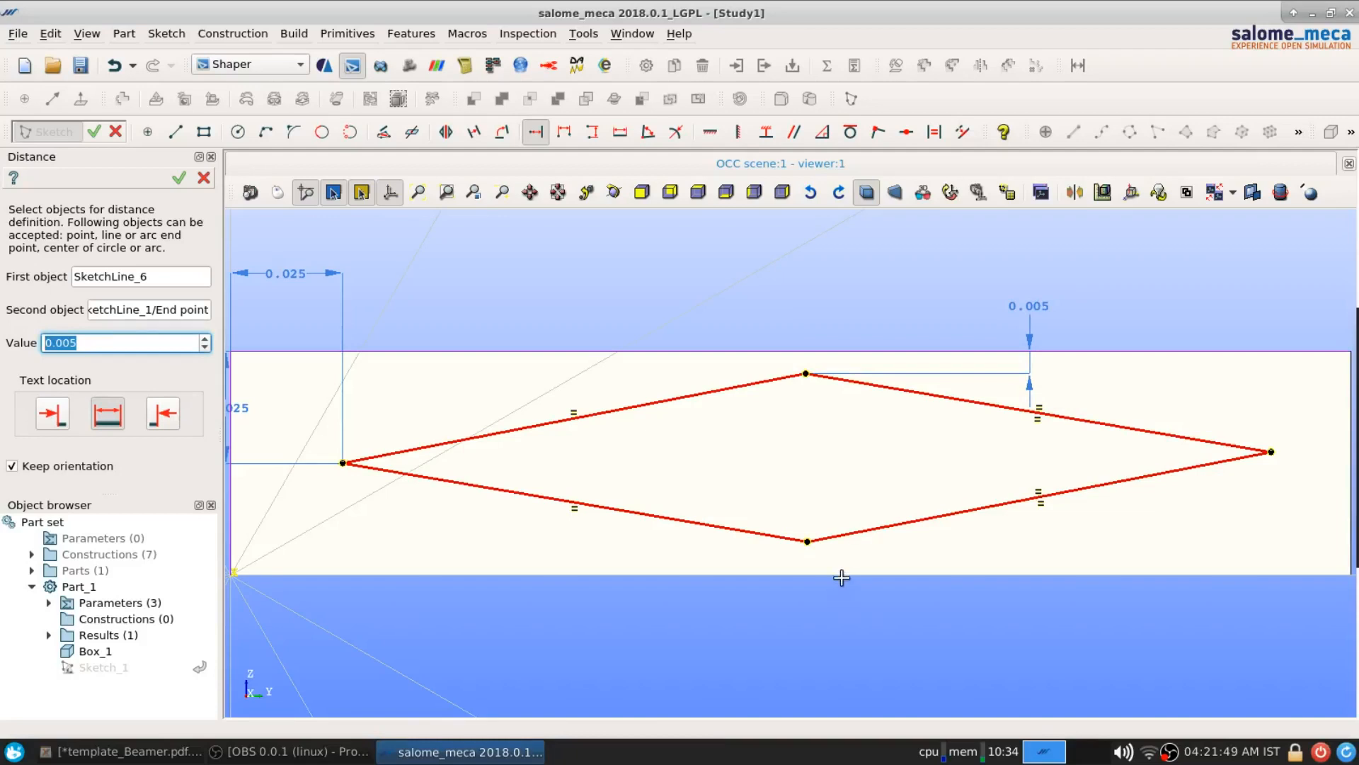
# Step: Constrain the distance from the end face's lower edge to the diamond's bottom vertex to 0.005
pyautogui.click(812, 540)
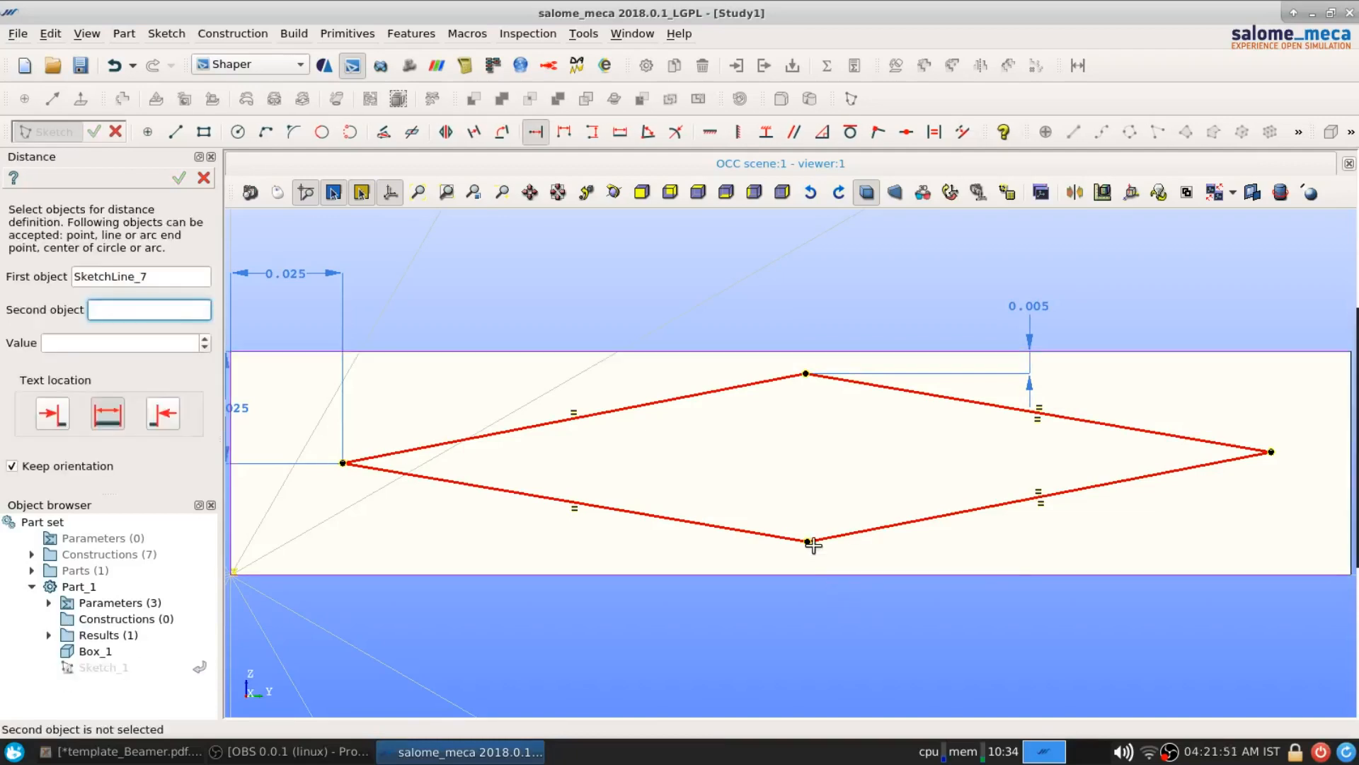
pyautogui.click(808, 541)
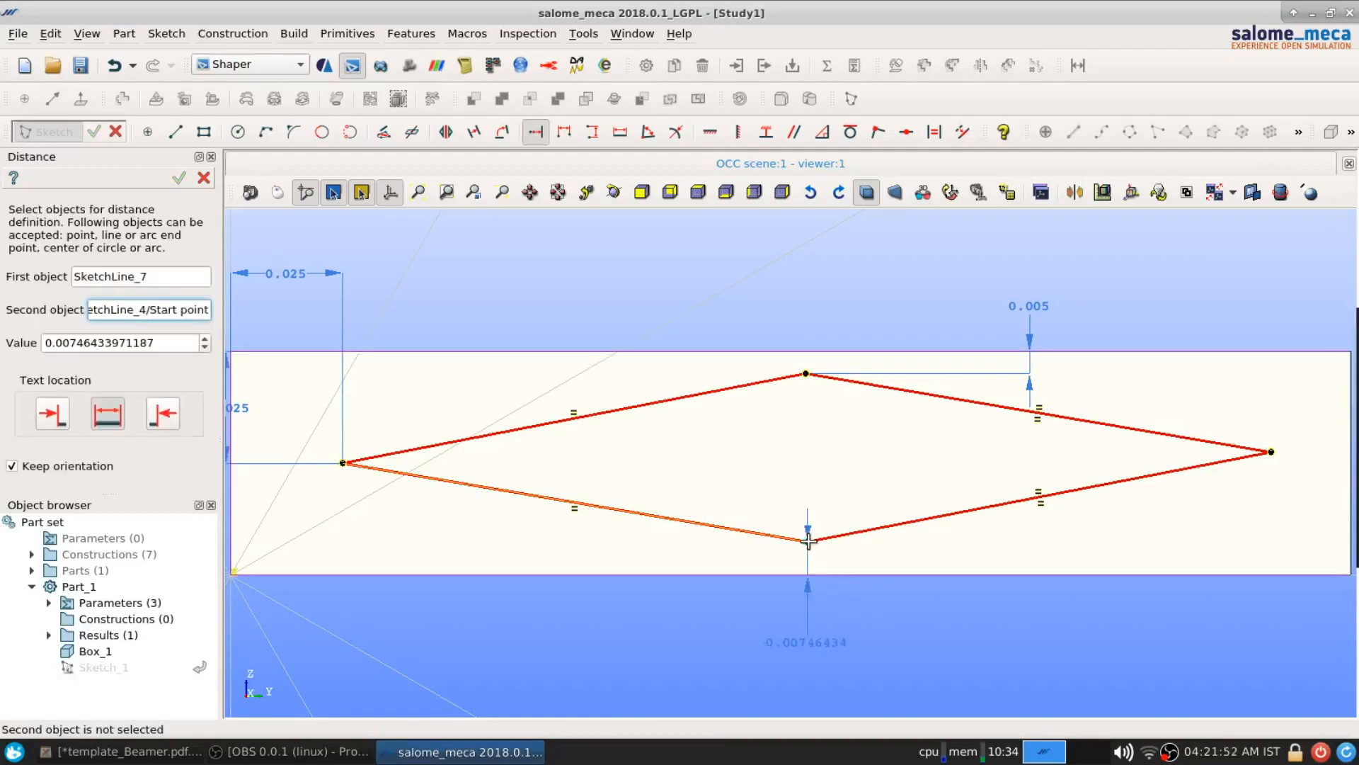
pyautogui.click(1087, 581)
pyautogui.write('0.005')
pyautogui.press('Return')
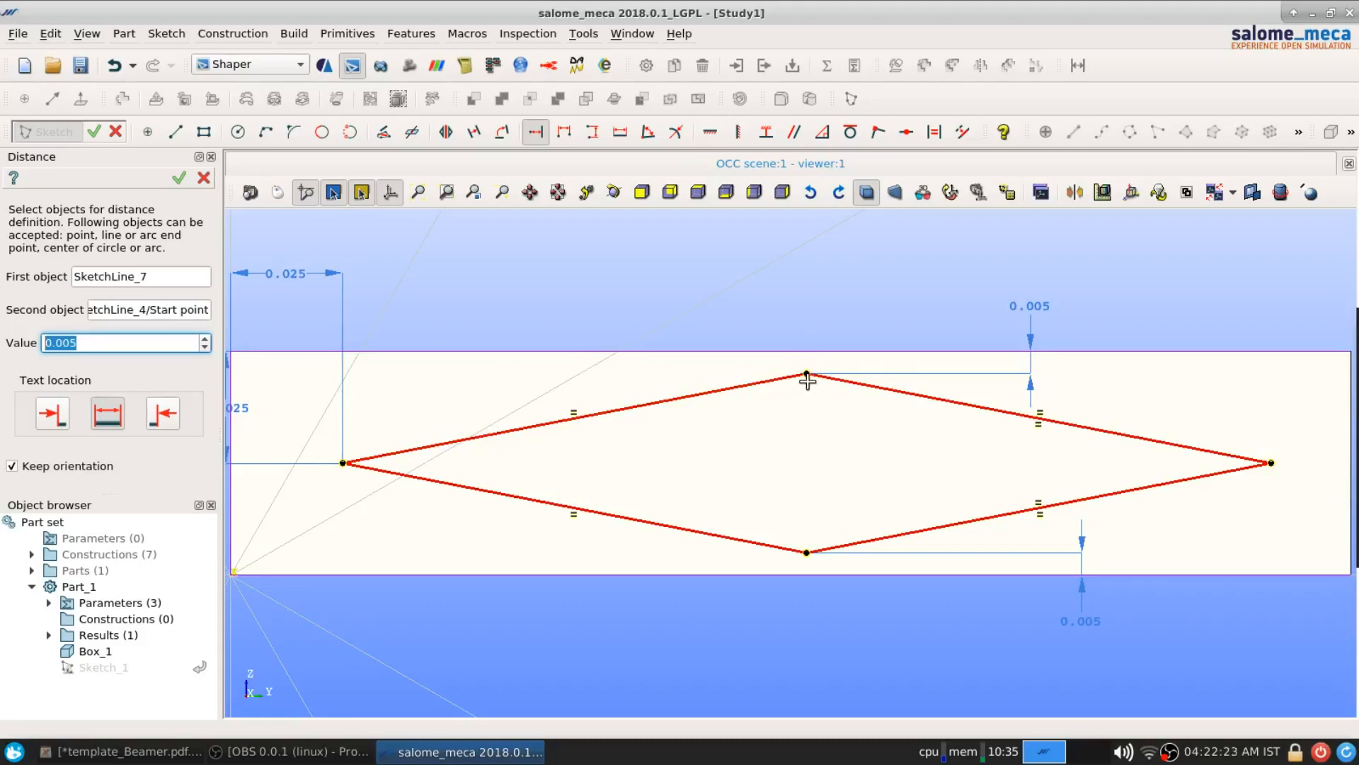
# Step: Constrain the distance from the end face's left vertical edge to the diamond's top vertex to B/2 and finish the sketch
pyautogui.click(231, 487)
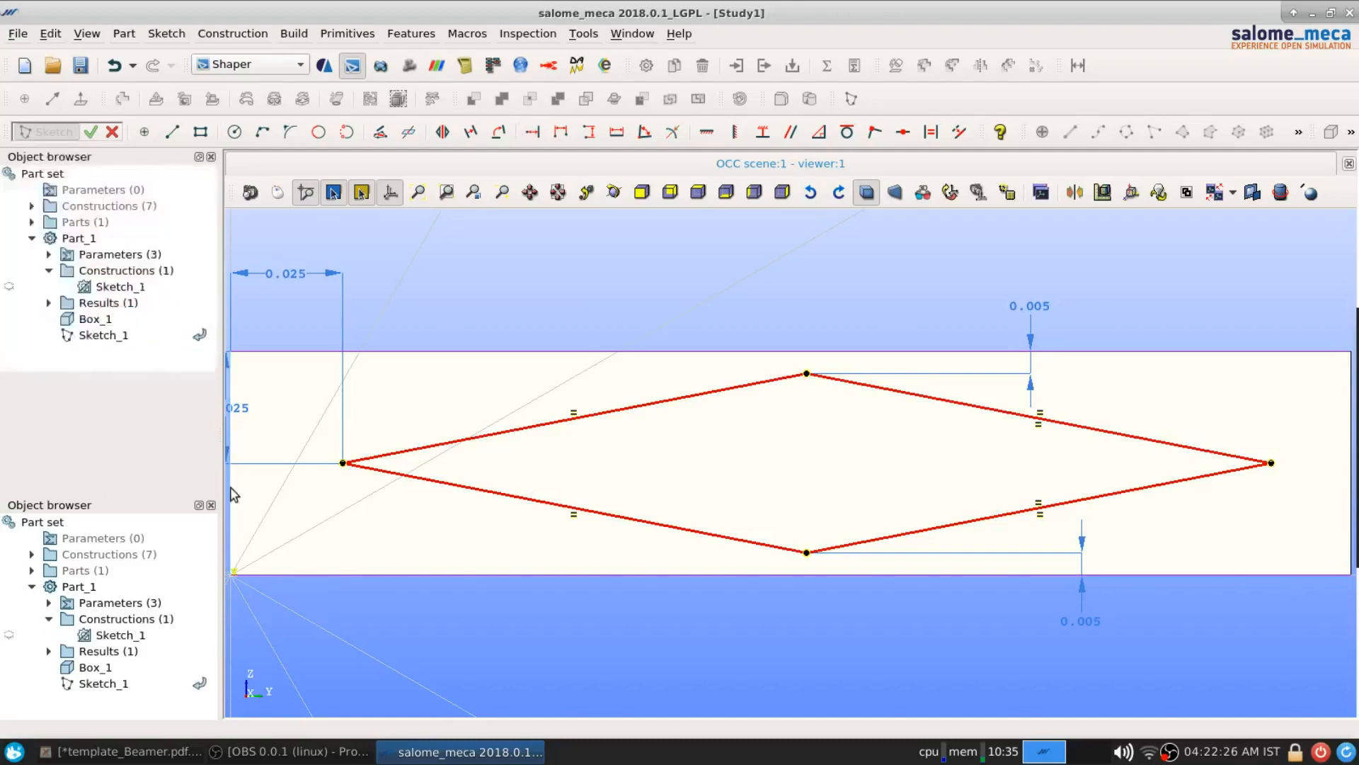
pyautogui.click(806, 373)
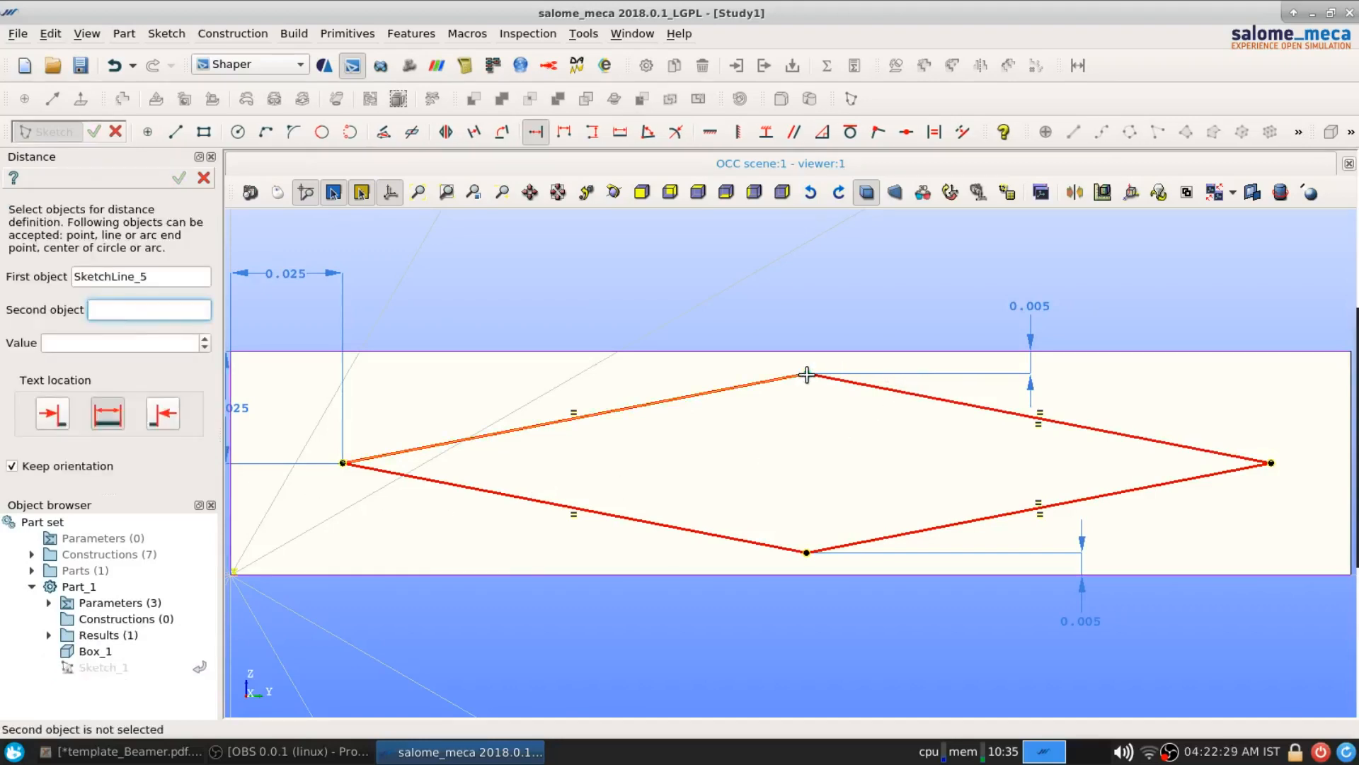
pyautogui.click(802, 632)
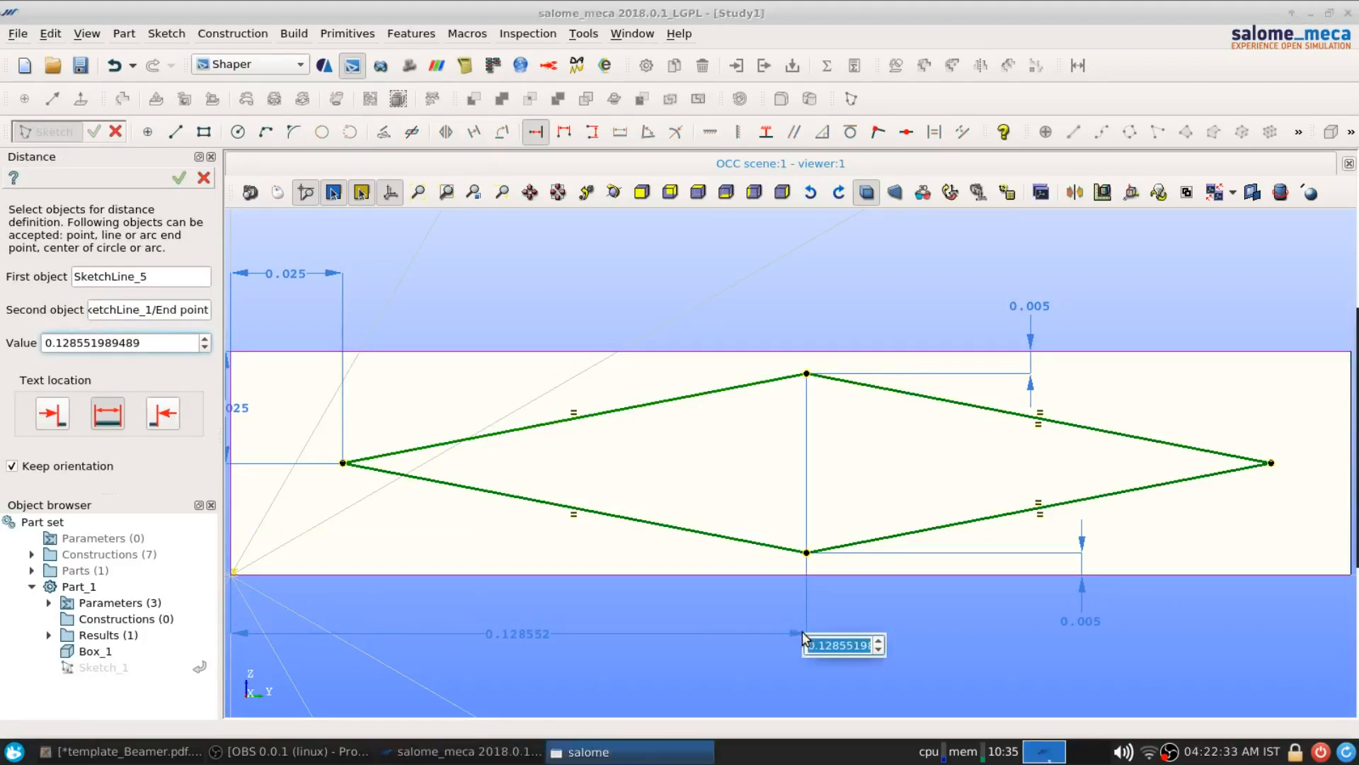
pyautogui.write('B/2')
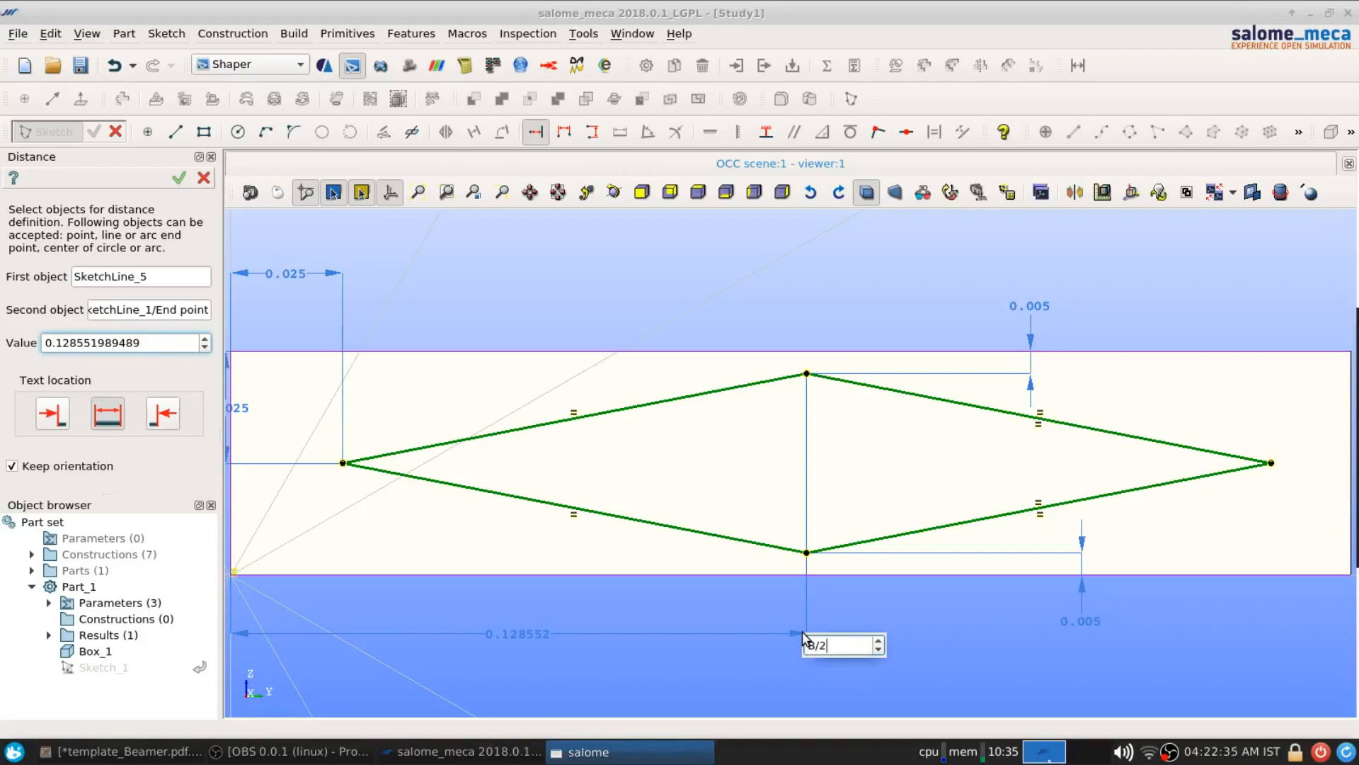
pyautogui.press('Return')
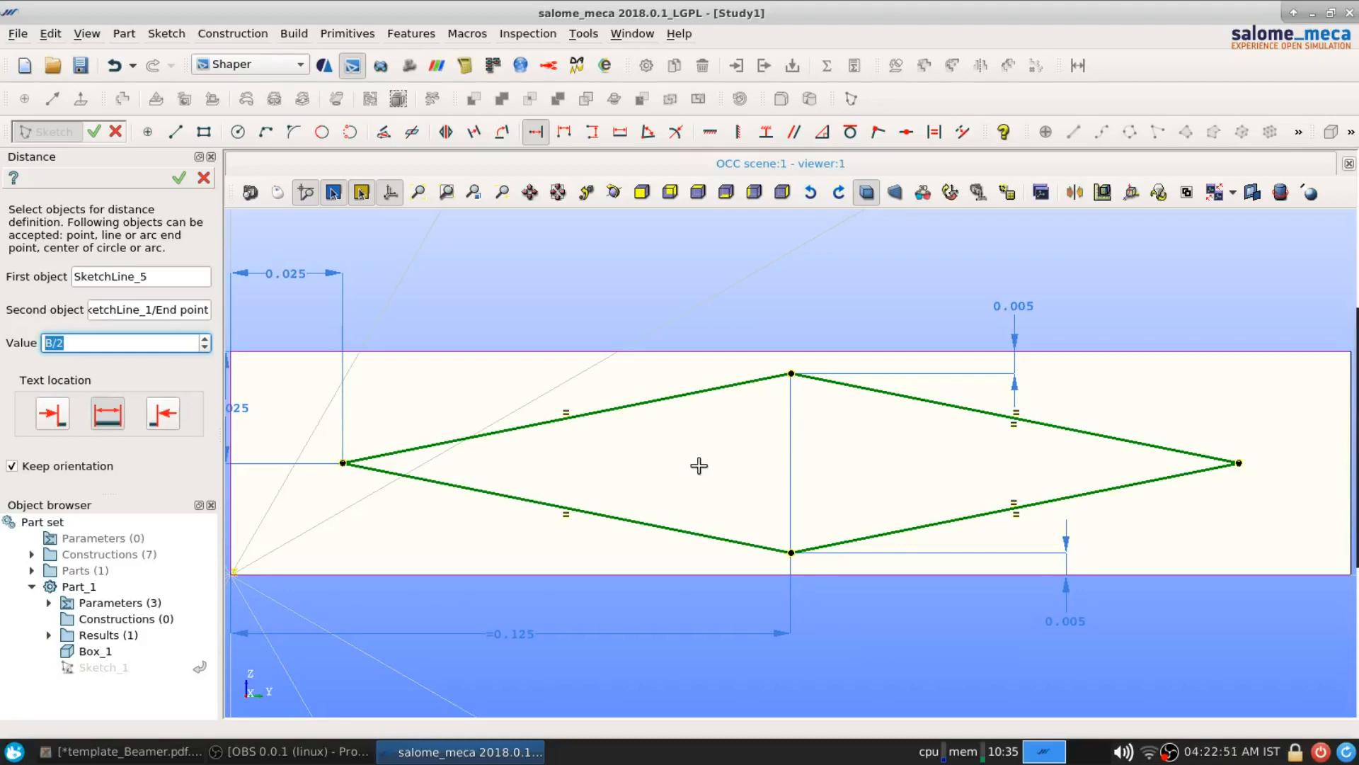
pyautogui.click(179, 179)
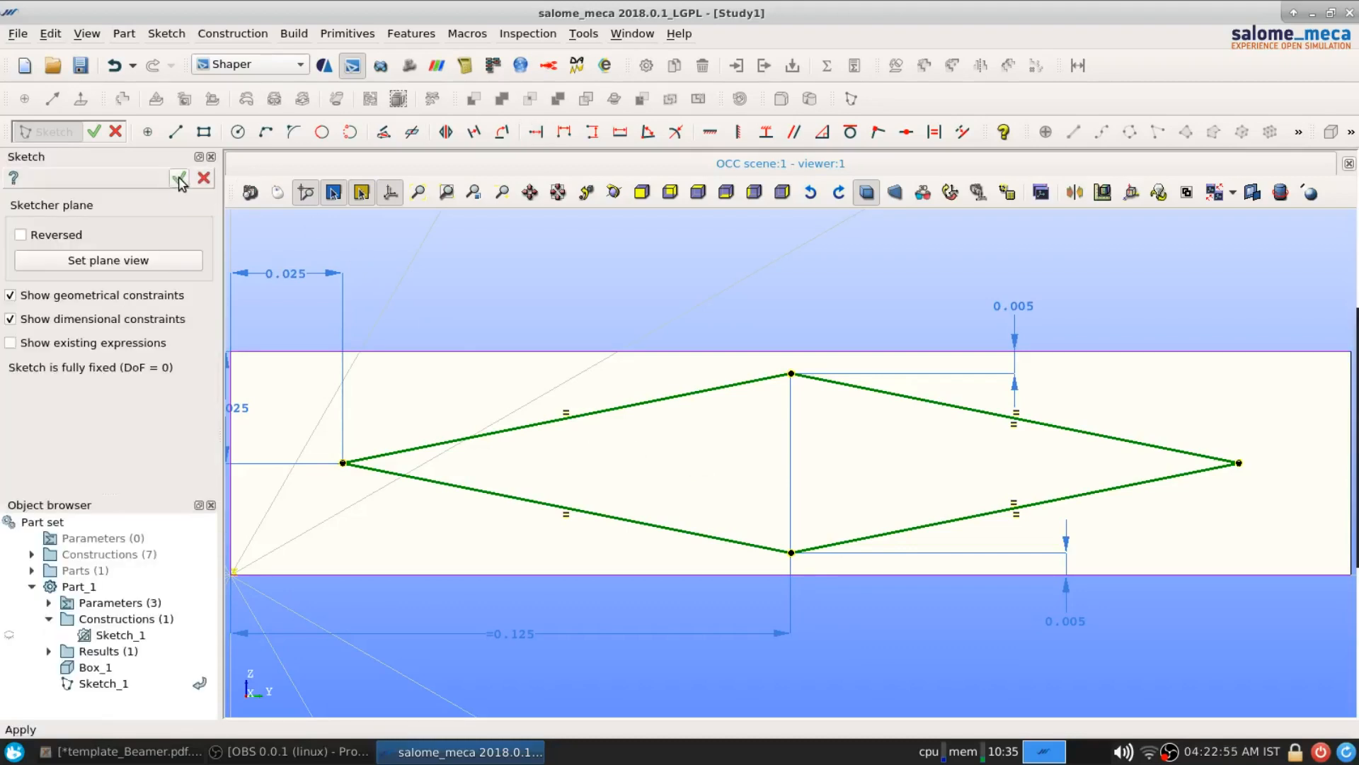
pyautogui.click(179, 179)
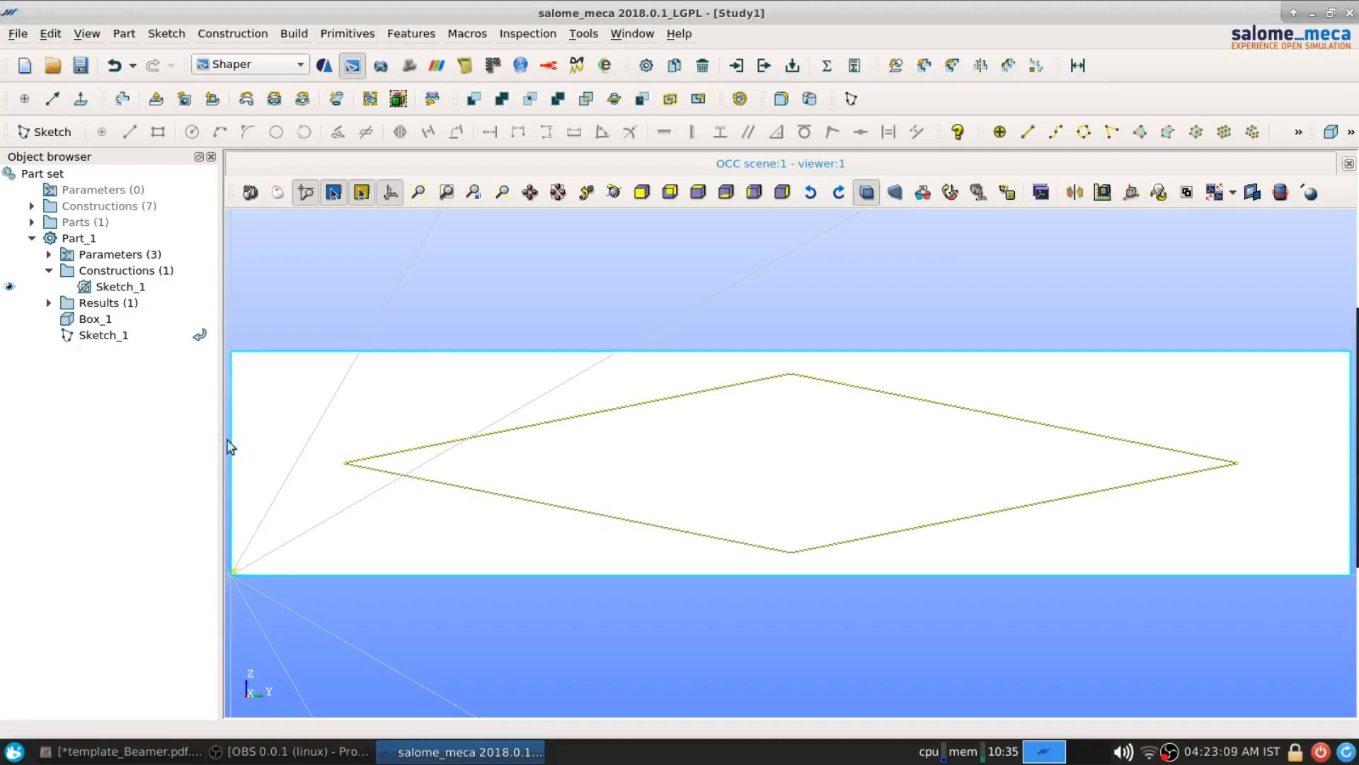
# Step: Set up an extrusion cut of the diamond sketch with both the to and from sizes set to L
pyautogui.click(106, 336)
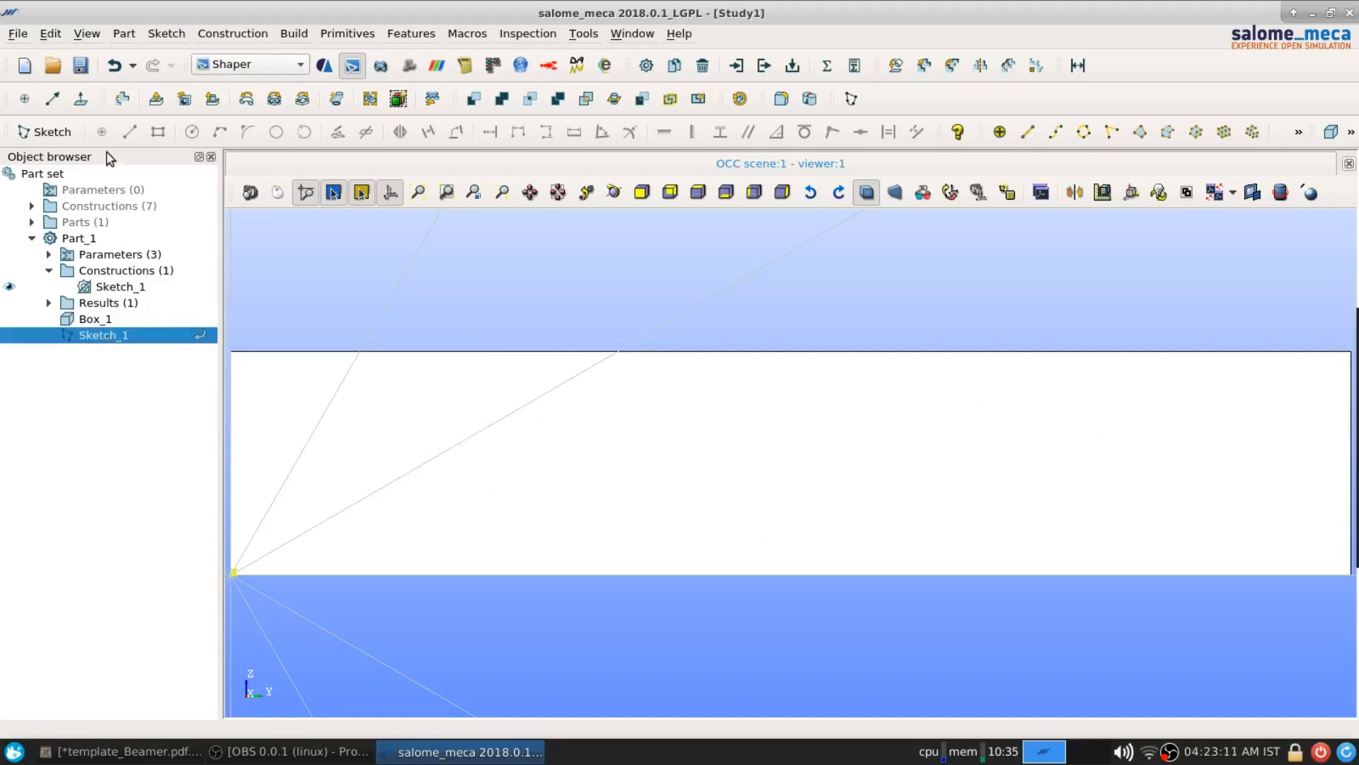
pyautogui.click(186, 101)
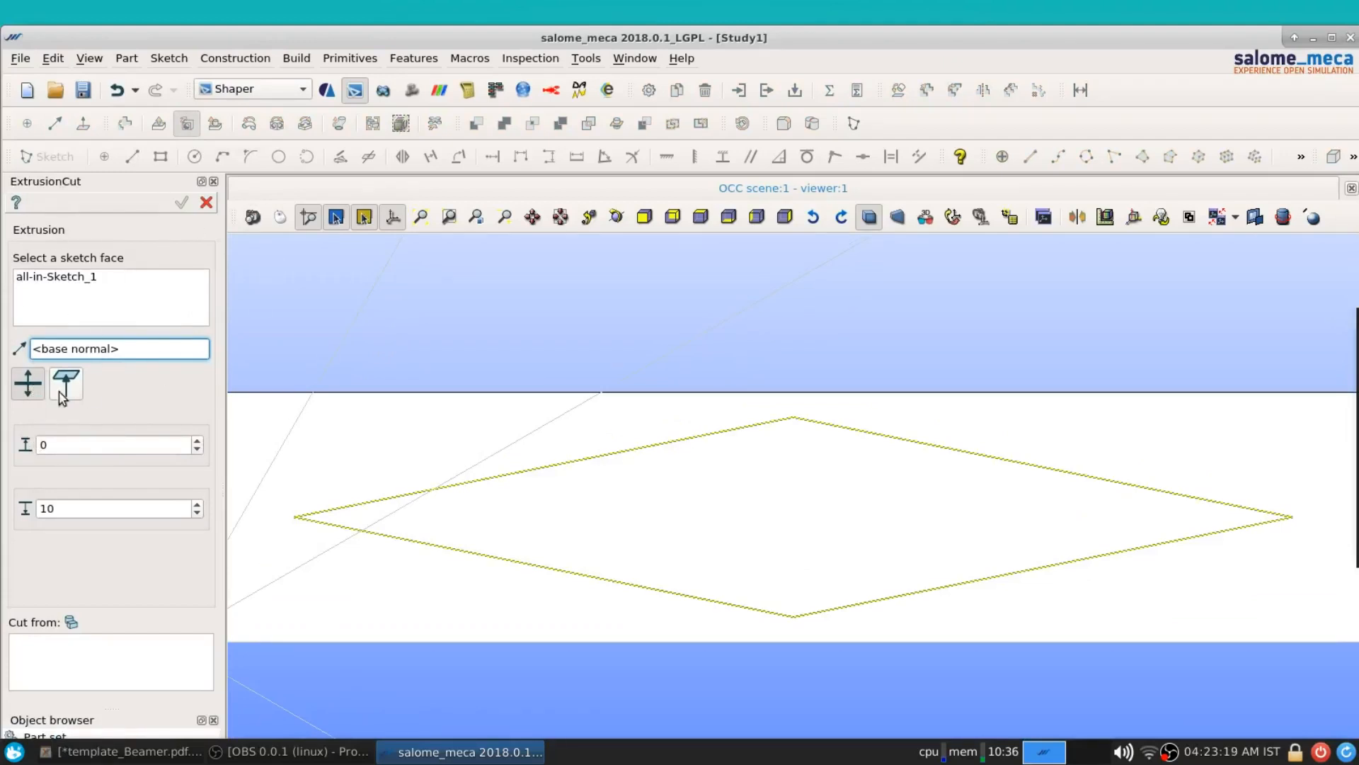
pyautogui.moveTo(49, 446); pyautogui.dragTo(35, 450)
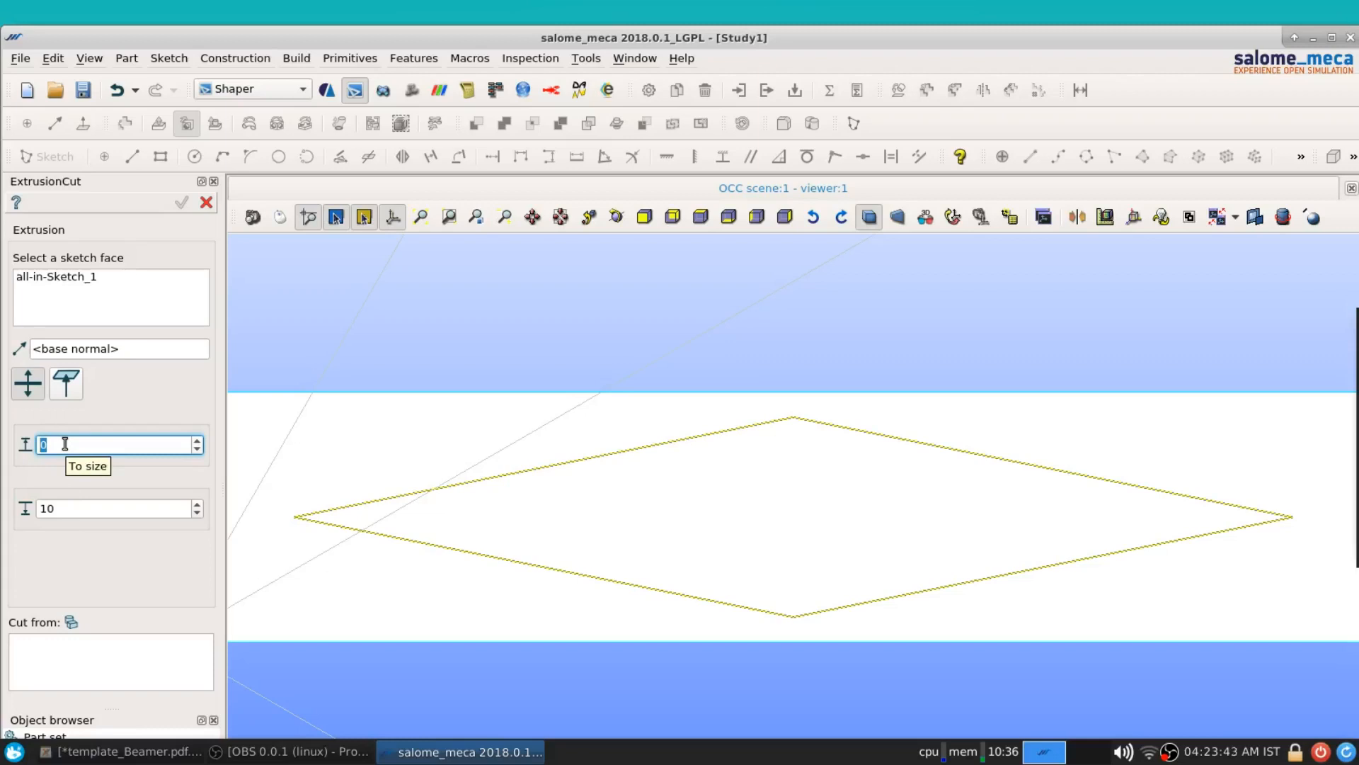
pyautogui.write('L')
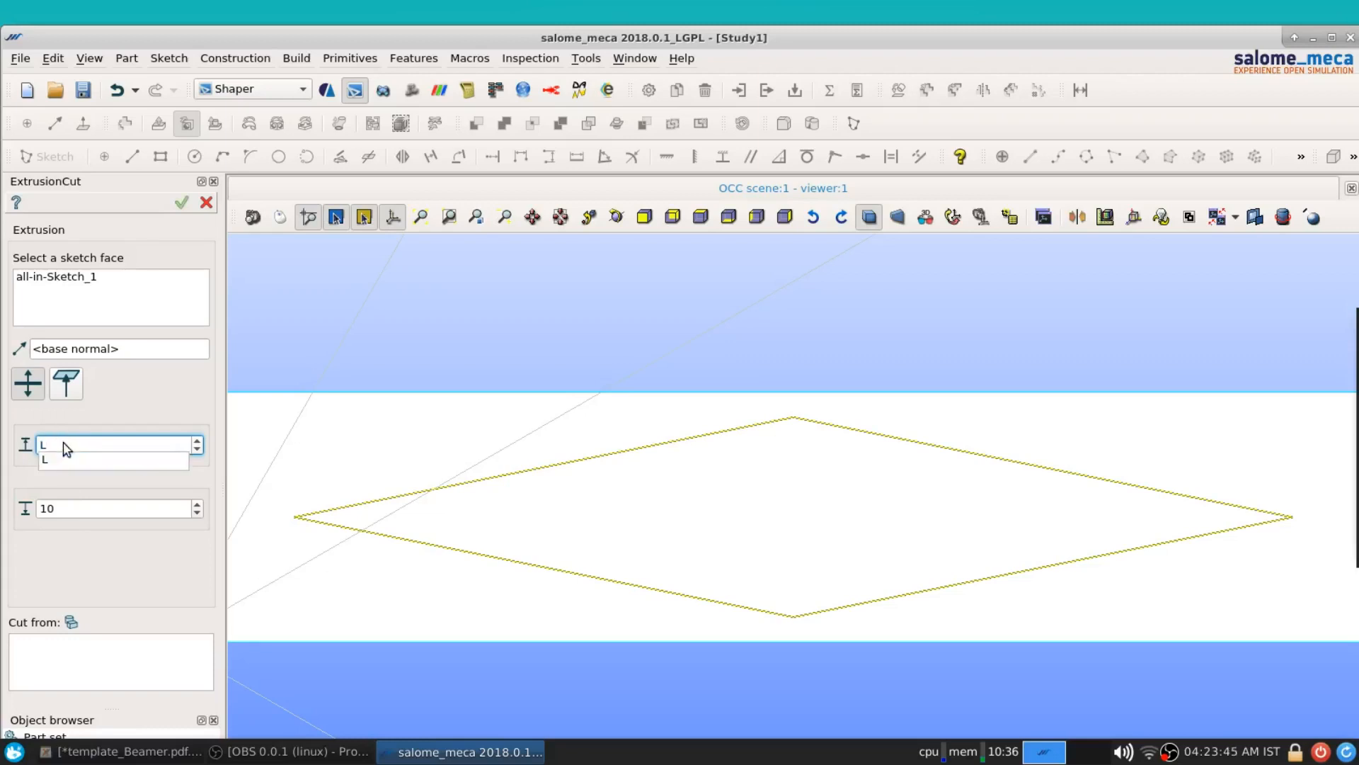
pyautogui.doubleClick(57, 508)
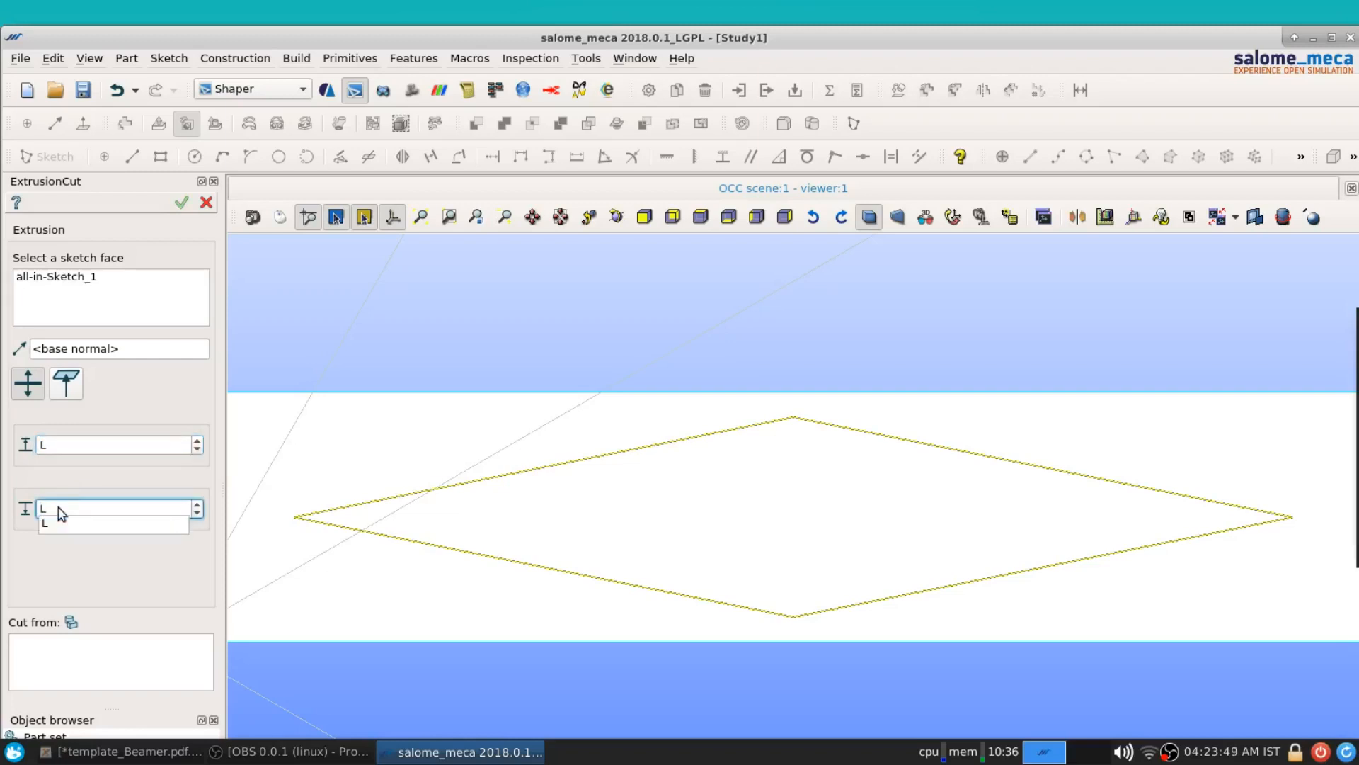
pyautogui.write('L')
# Step: Choose the beam's box as the object to cut from and apply the extrusion cut
pyautogui.click(83, 662)
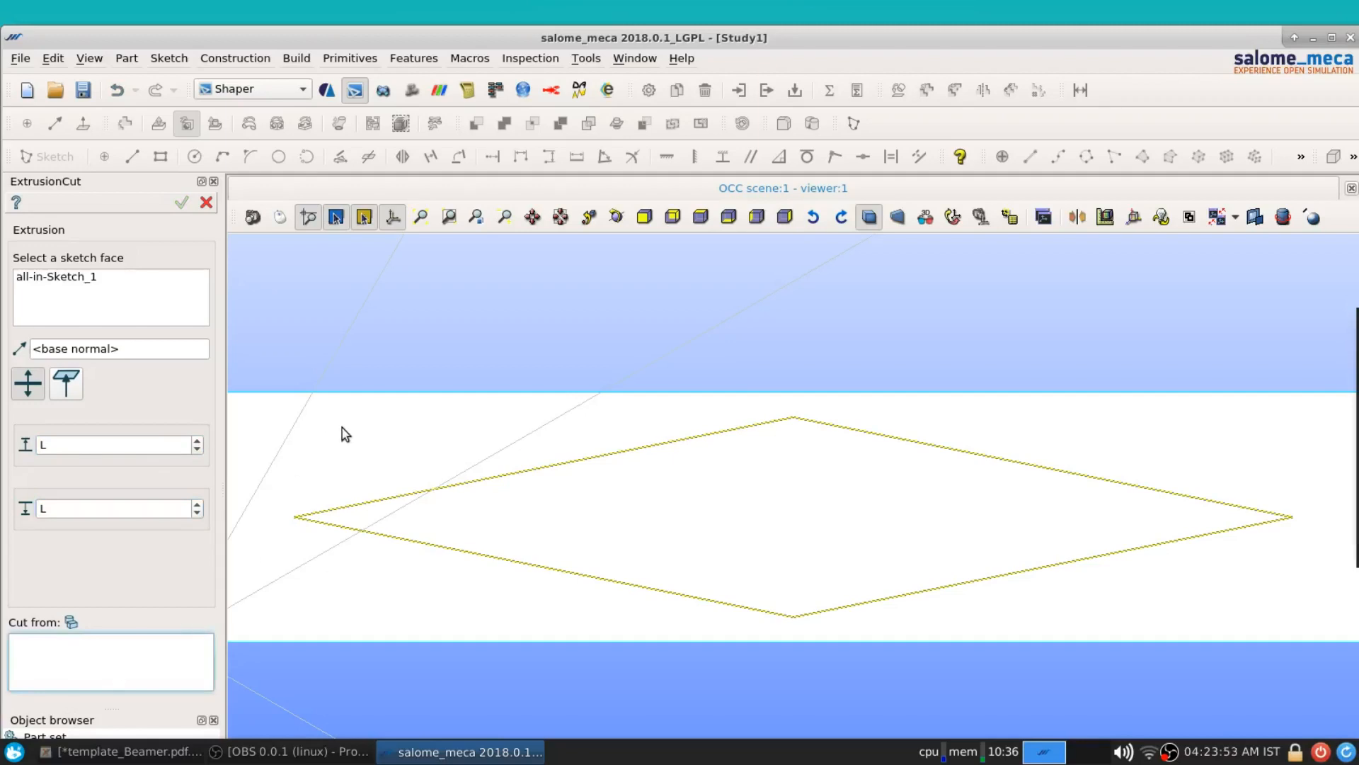
pyautogui.doubleClick(474, 39)
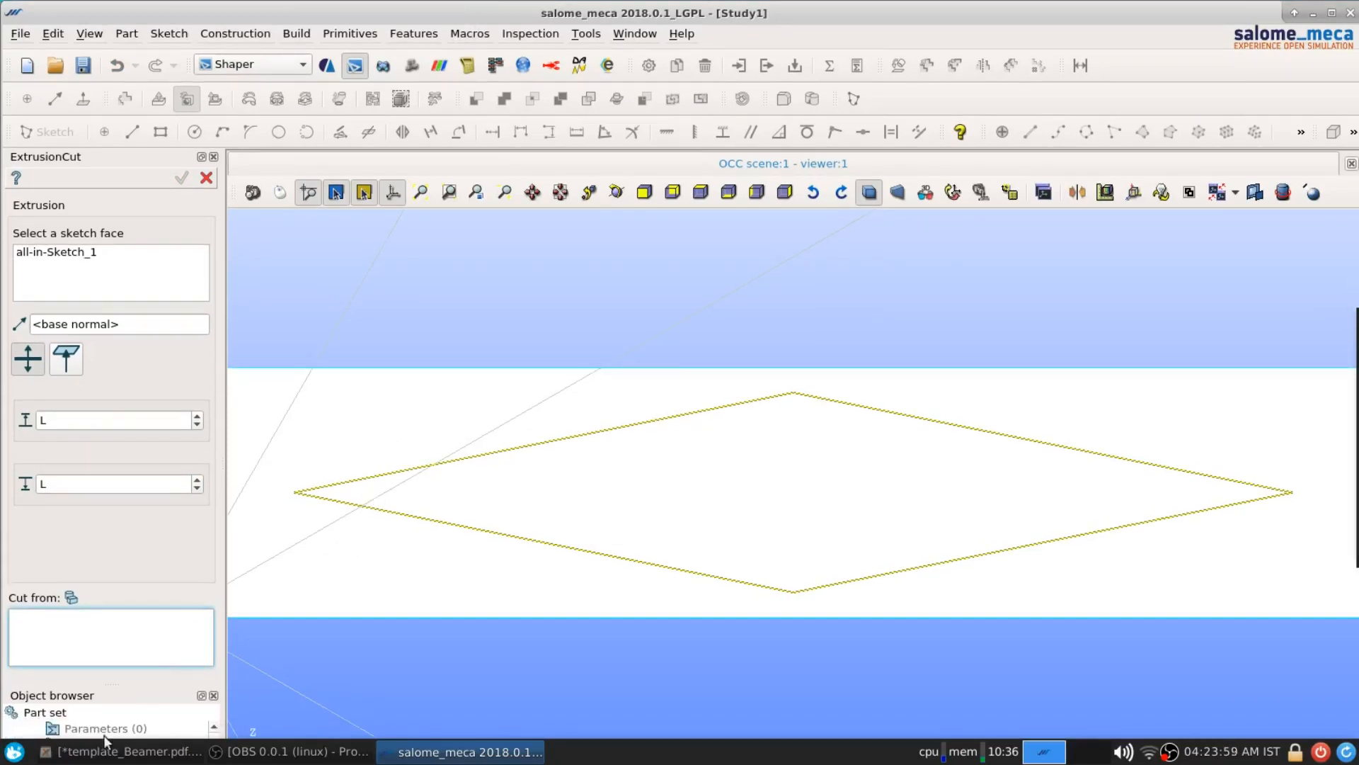
pyautogui.scroll(-1, 86, 729)
pyautogui.scroll(1, 78, 716)
pyautogui.click(329, 420)
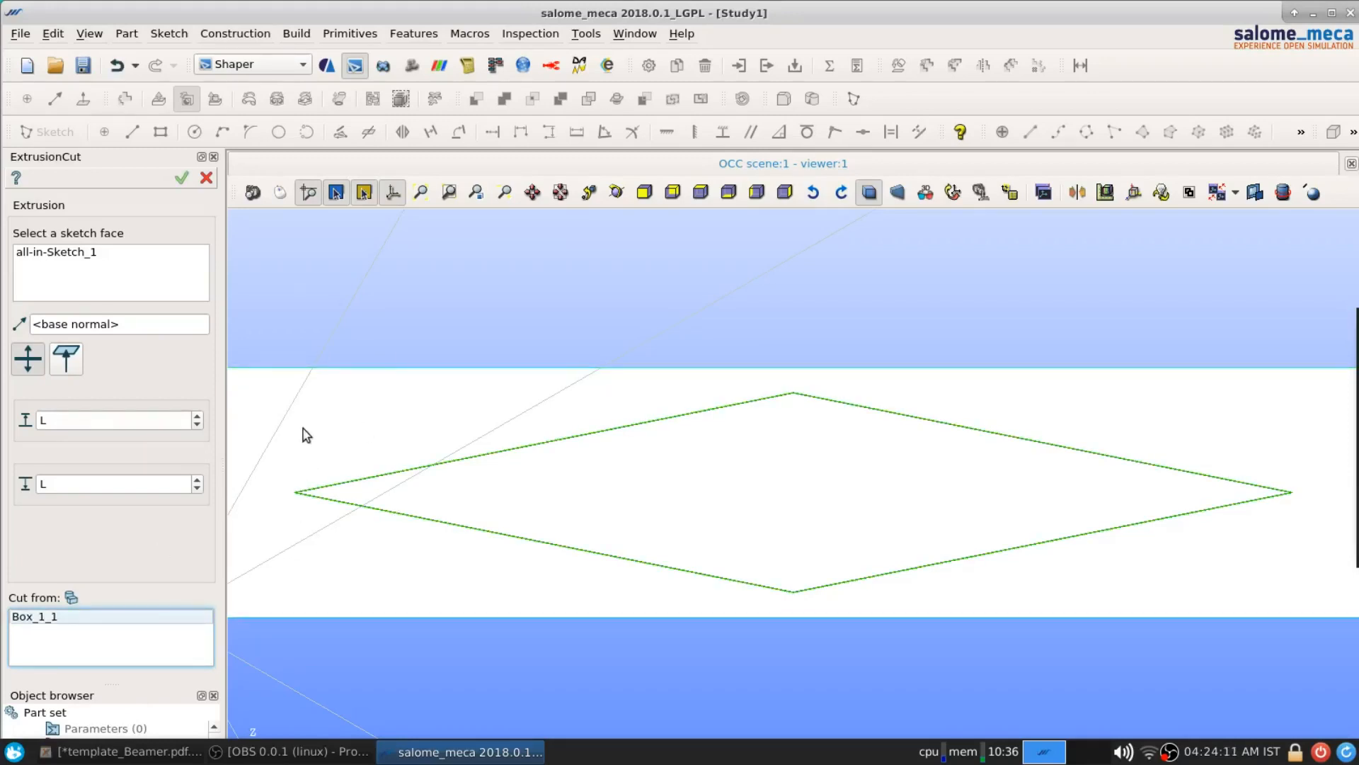
pyautogui.click(181, 178)
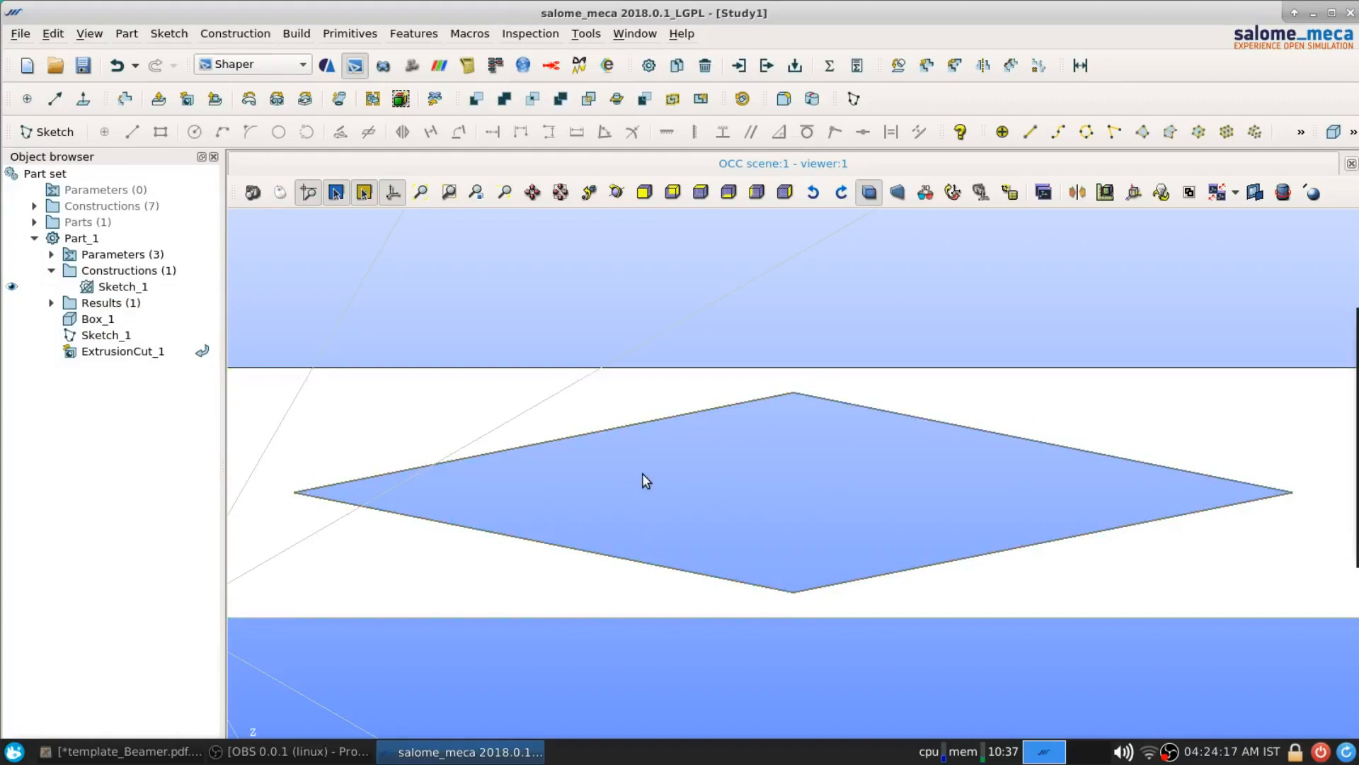
# Step: Check the hole layout in the Xournal++ beam drawing, return to salome_meca and start a sketch on the beam's top face
pyautogui.scroll(-5, 644, 468)
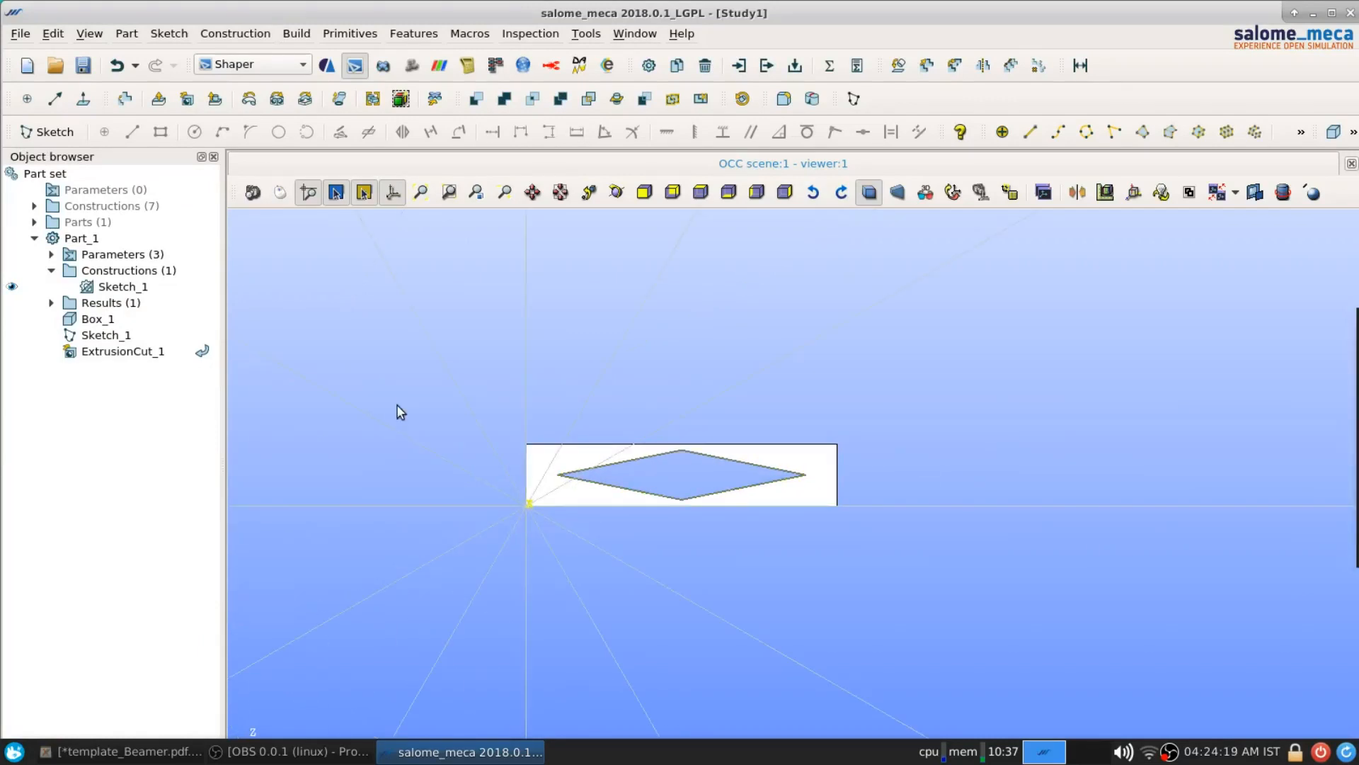
pyautogui.keyDown('ctrl'); pyautogui.moveTo(401, 393); pyautogui.dragTo(531, 473, button='right'); pyautogui.keyUp('ctrl')
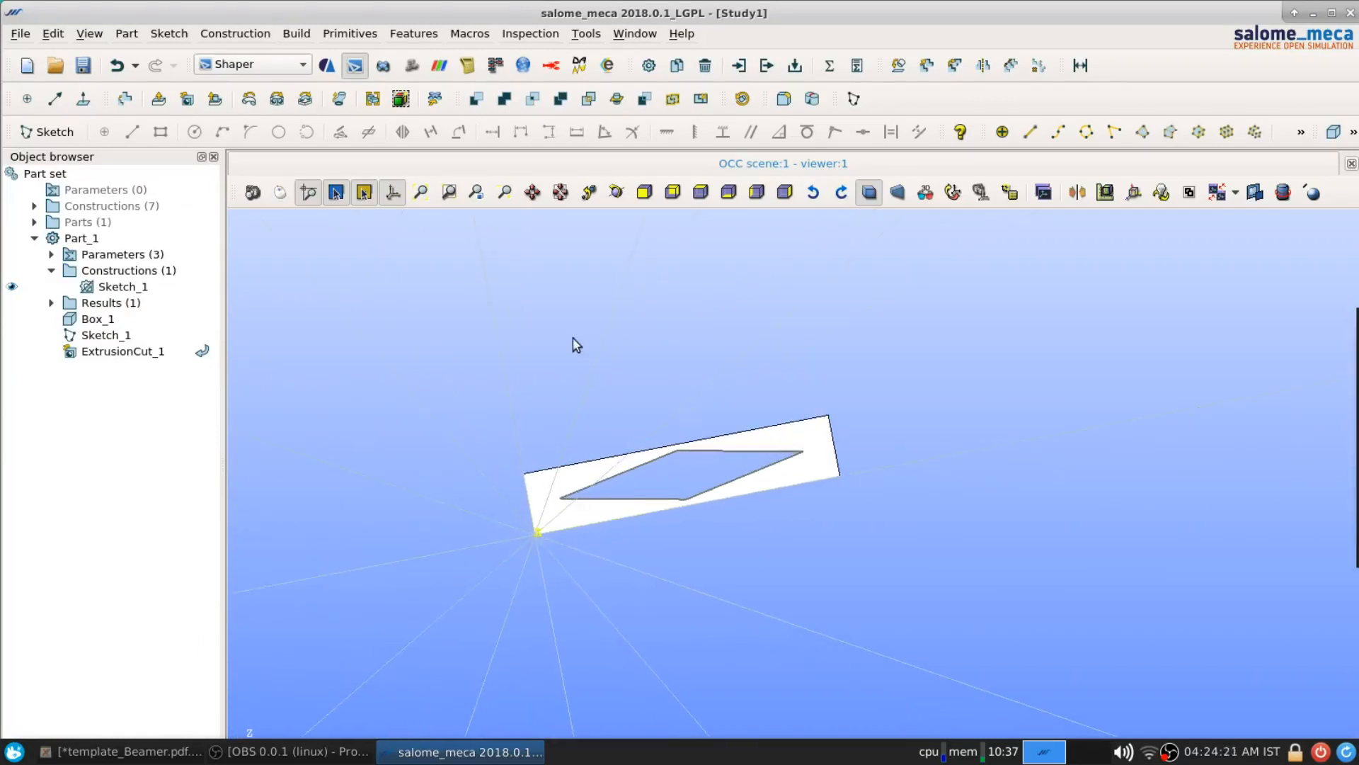
pyautogui.keyDown('ctrl'); pyautogui.moveTo(527, 346); pyautogui.dragTo(565, 362, button='right'); pyautogui.keyUp('ctrl')
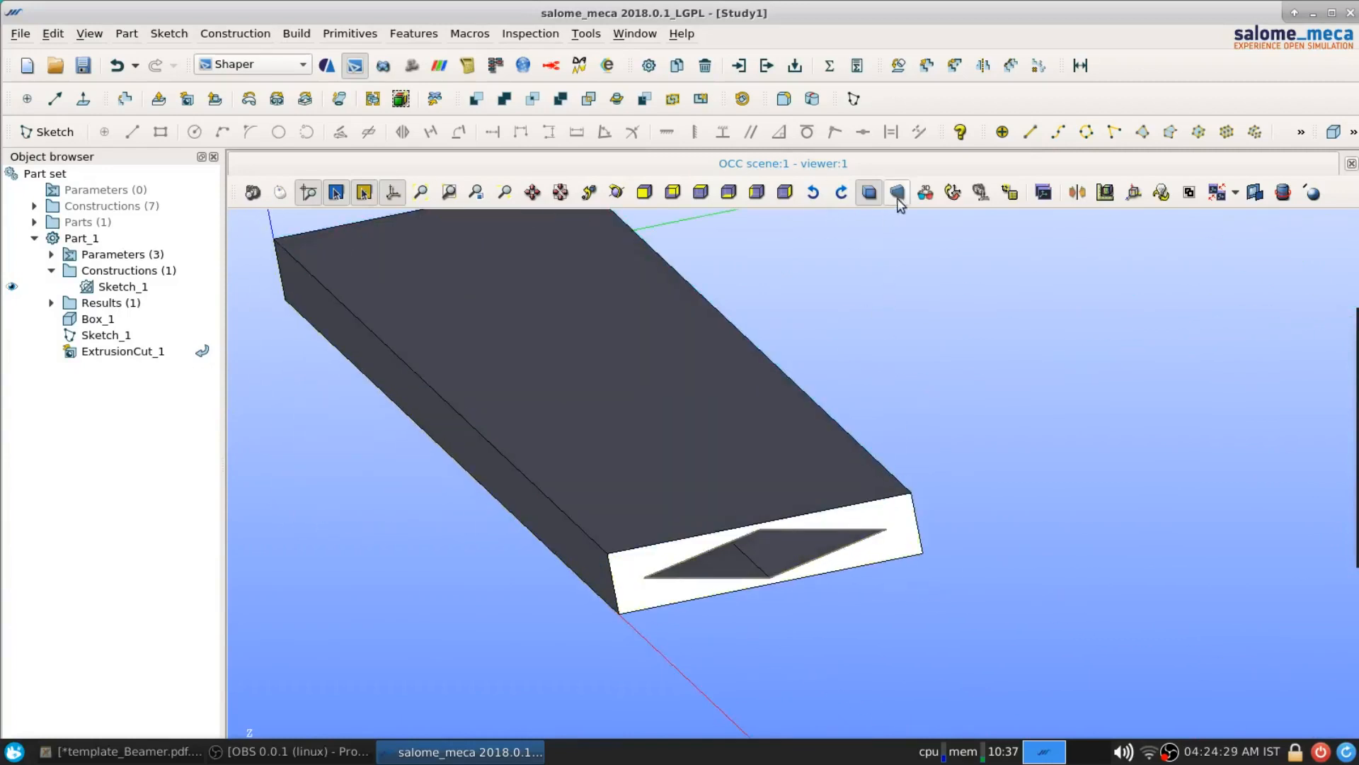
pyautogui.click(953, 192)
pyautogui.scroll(-2, 844, 525)
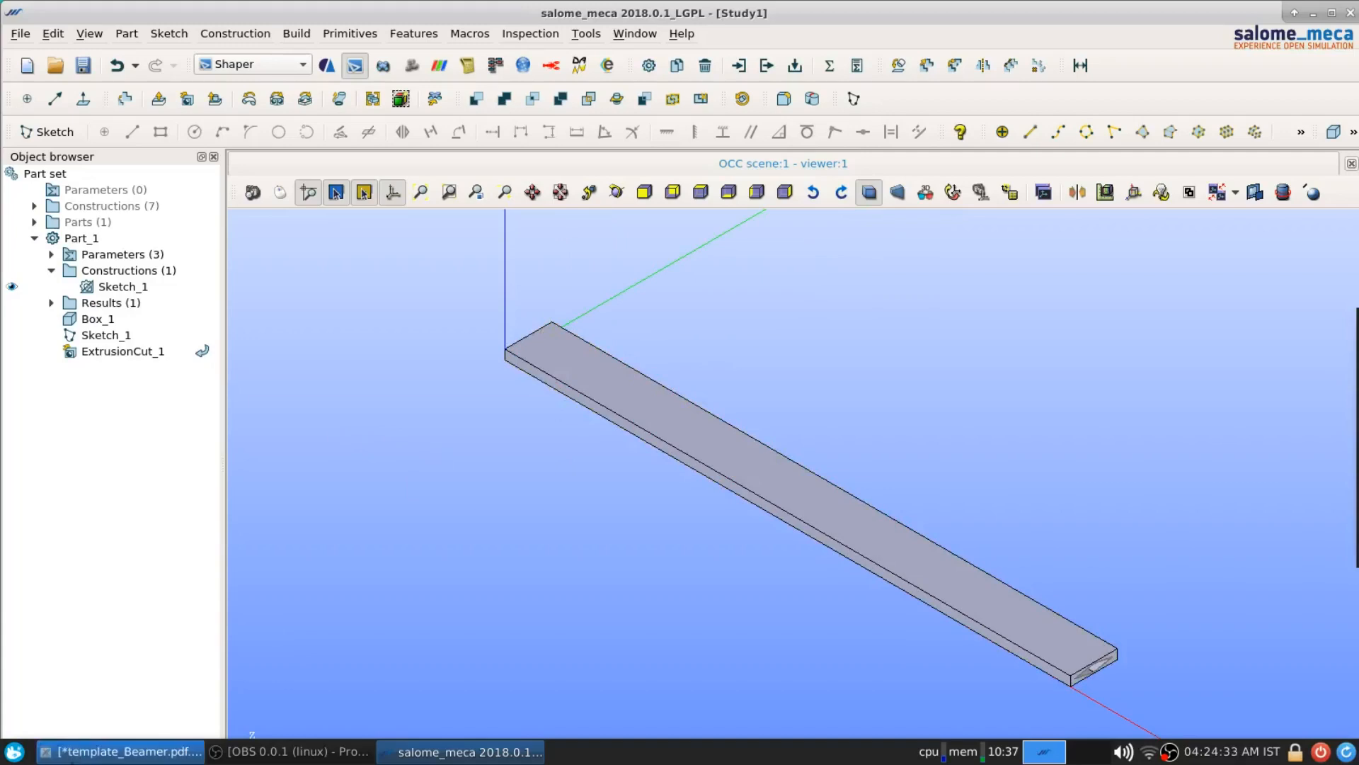
pyautogui.click(117, 749)
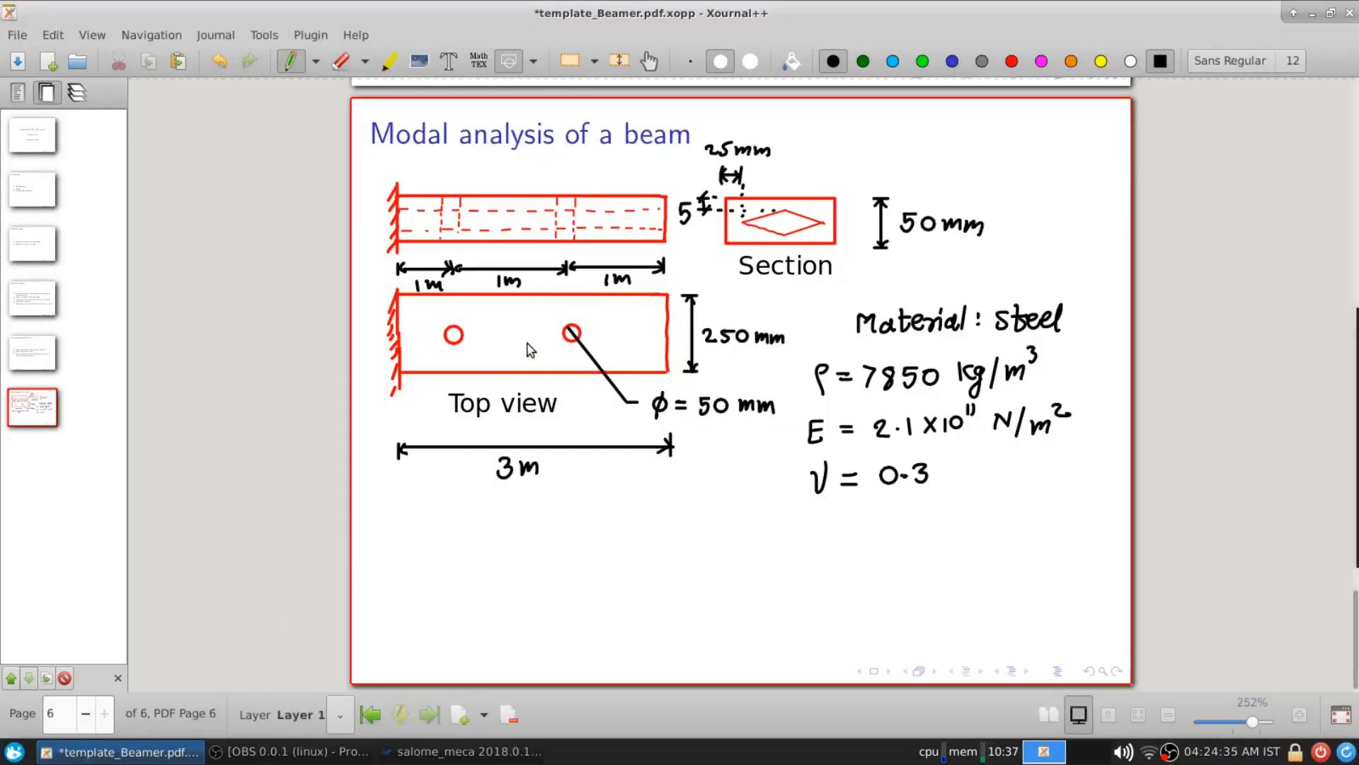
pyautogui.hotkey('alt', 'Tab')
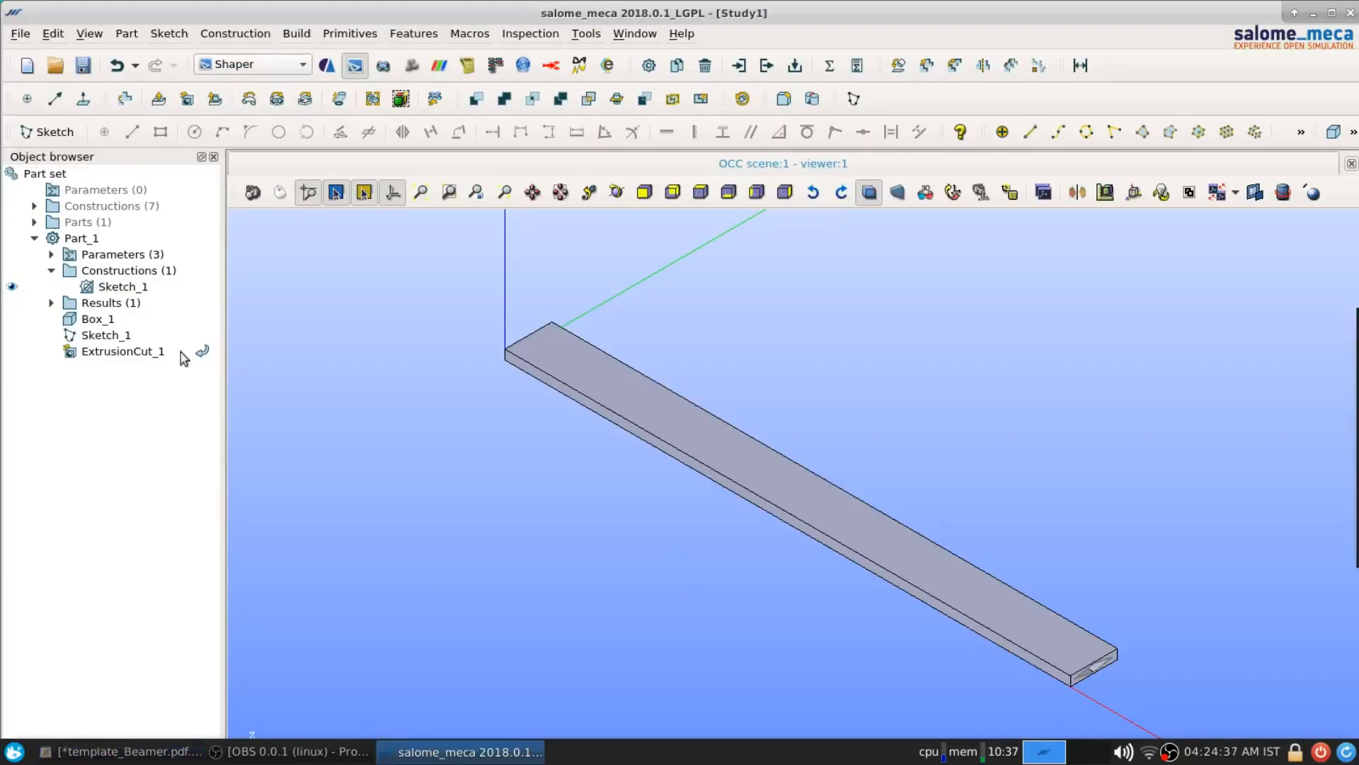
pyautogui.click(49, 134)
pyautogui.click(660, 431)
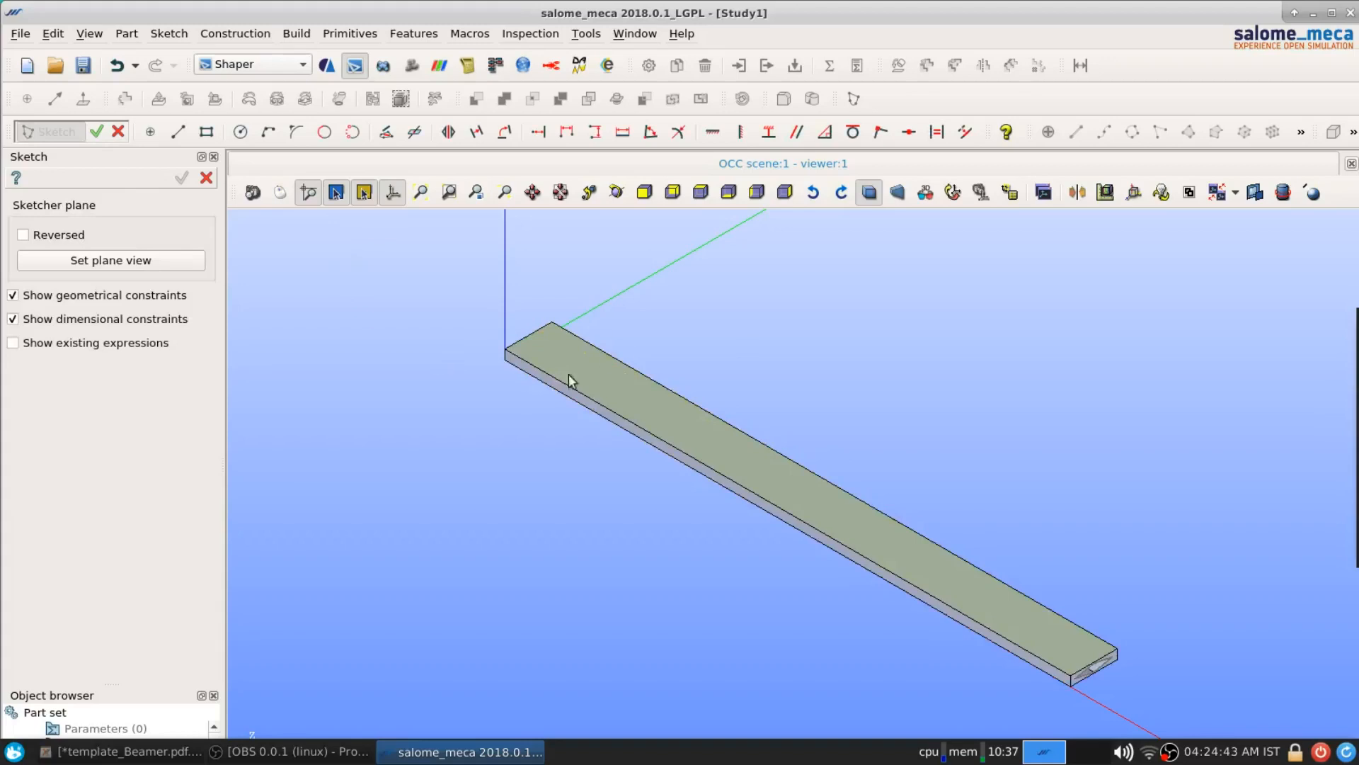
# Step: Sketch two circles on the beam's top face in plane view, radius about 0.055 nearer the origin end and about 0.064 nearer the far end
pyautogui.click(104, 262)
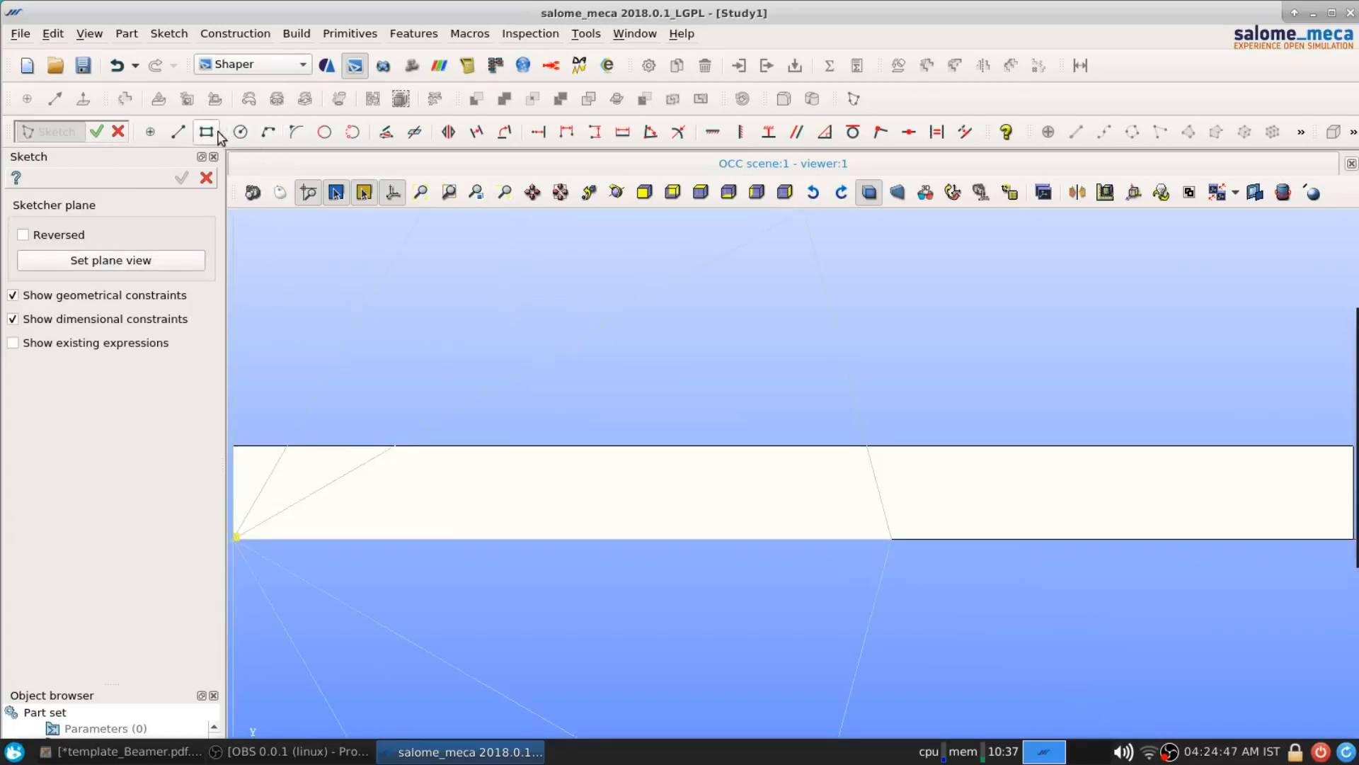
pyautogui.click(241, 132)
pyautogui.click(473, 505)
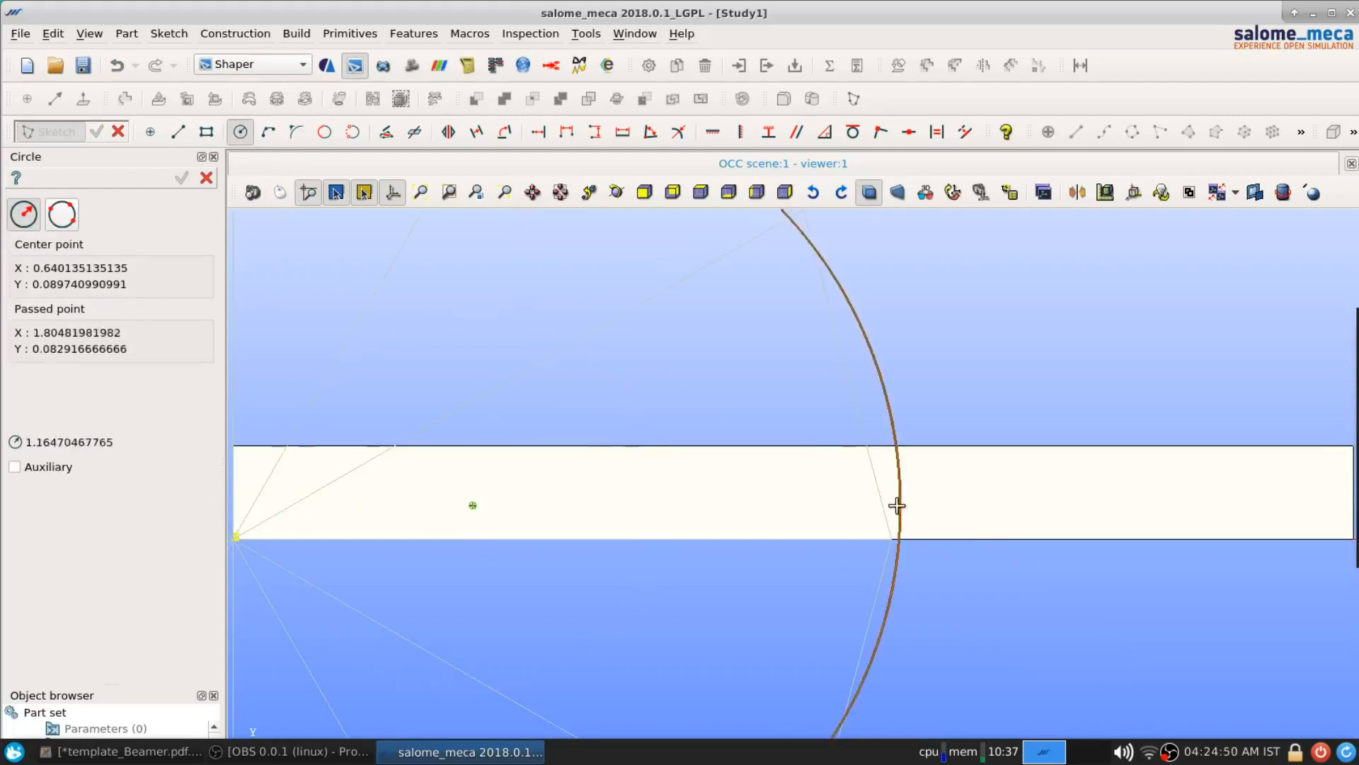
pyautogui.click(494, 503)
pyautogui.click(1059, 486)
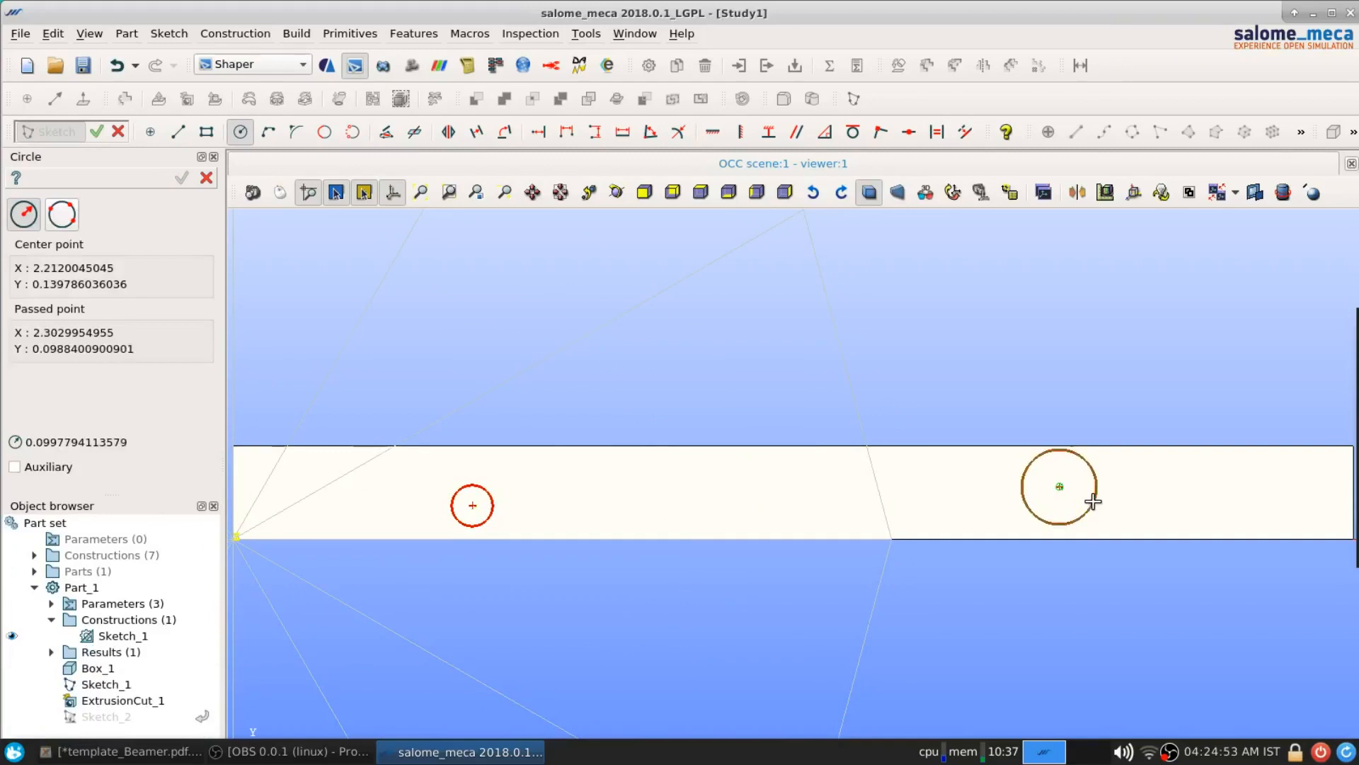
pyautogui.click(1082, 496)
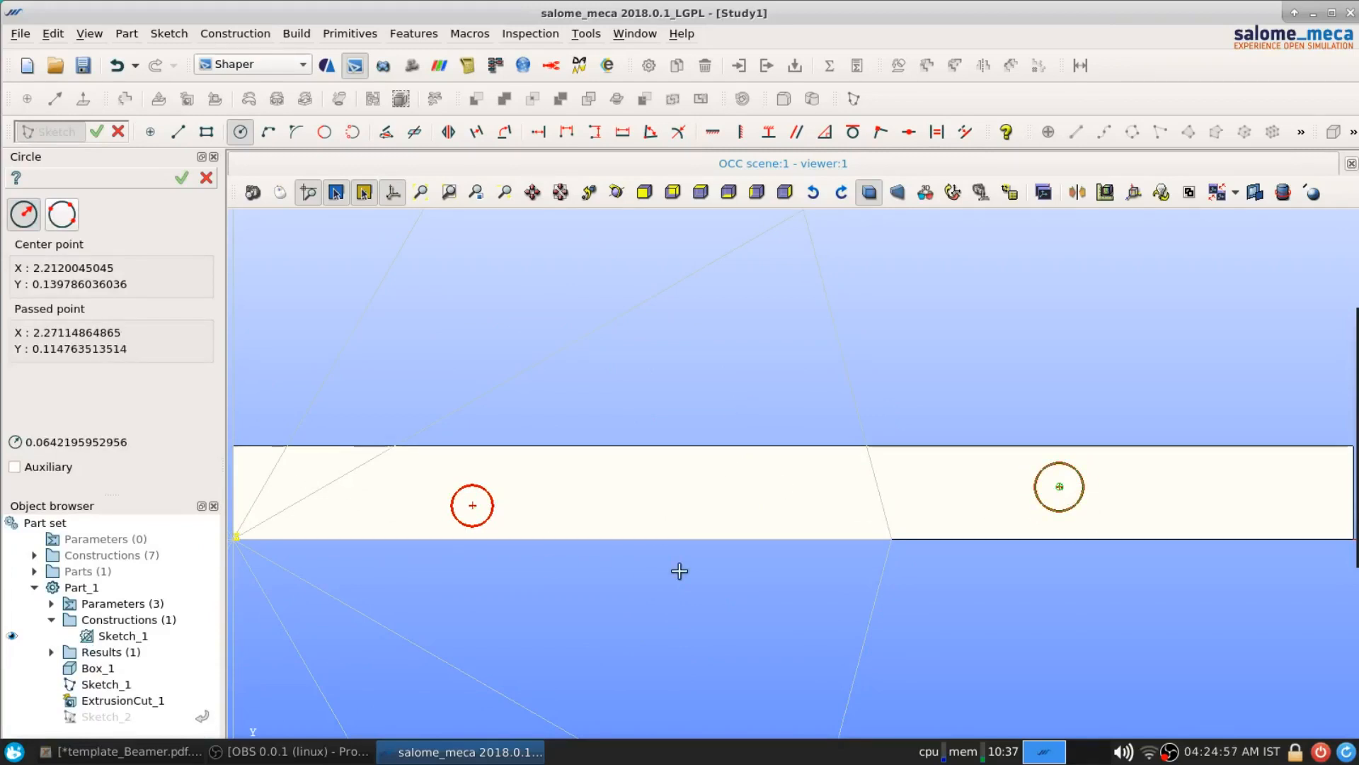
pyautogui.click(181, 178)
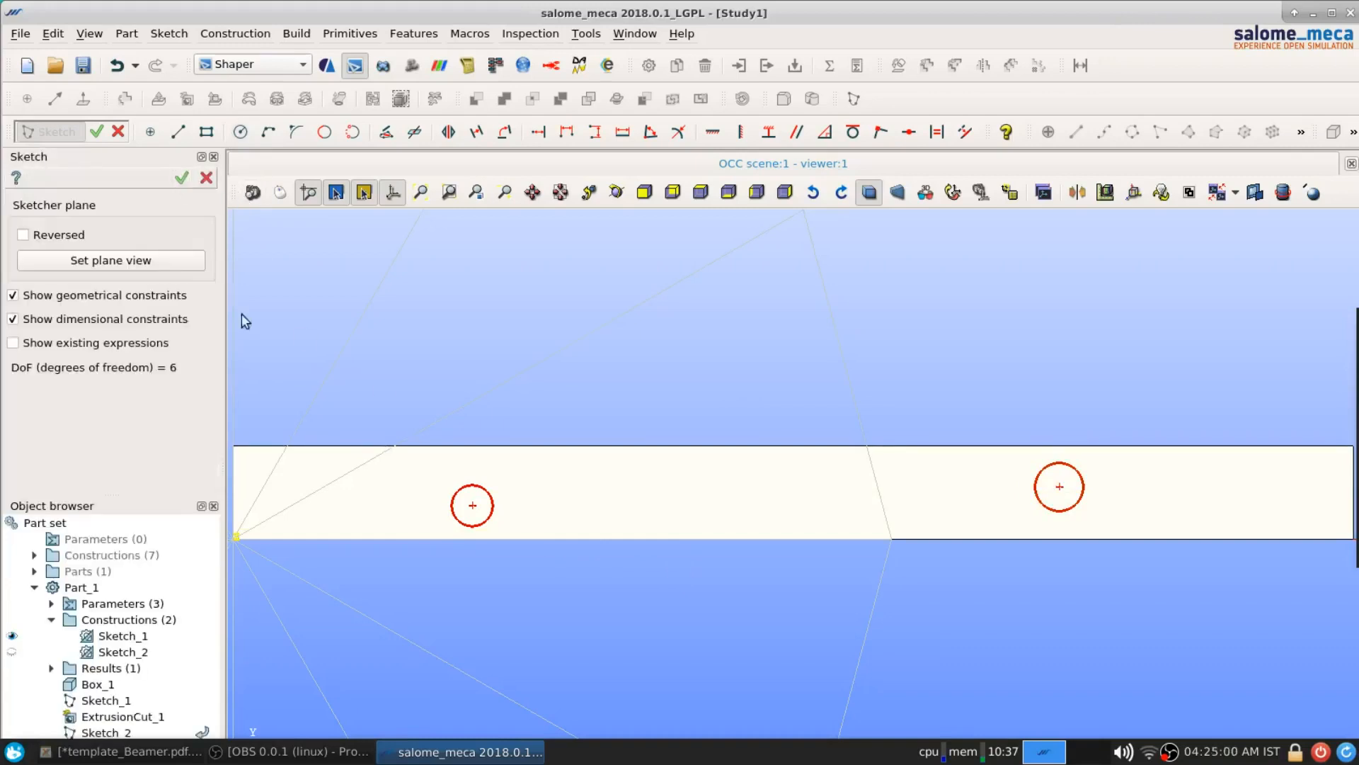
# Step: Apply an Equal constraint between the two hole circles
pyautogui.doubleClick(487, 517)
pyautogui.press('Escape')
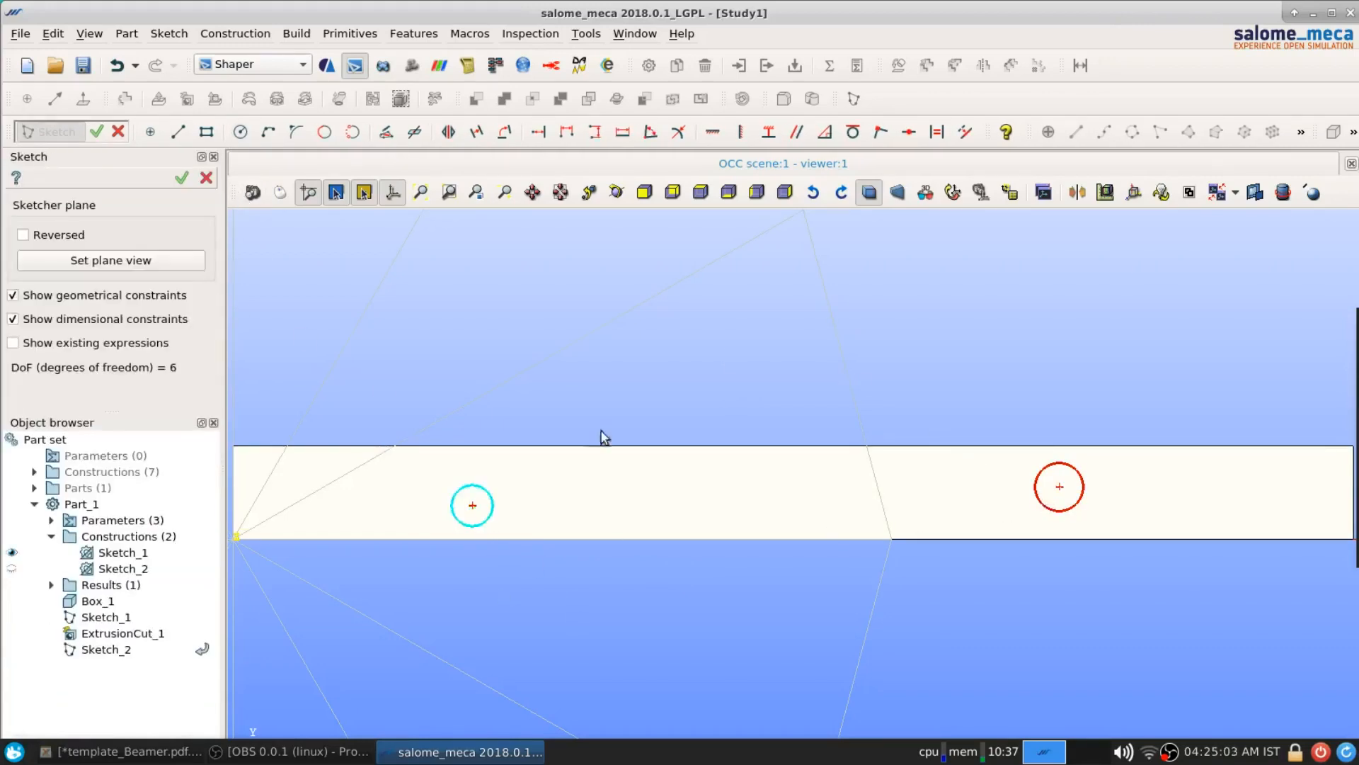
pyautogui.click(937, 132)
pyautogui.click(488, 519)
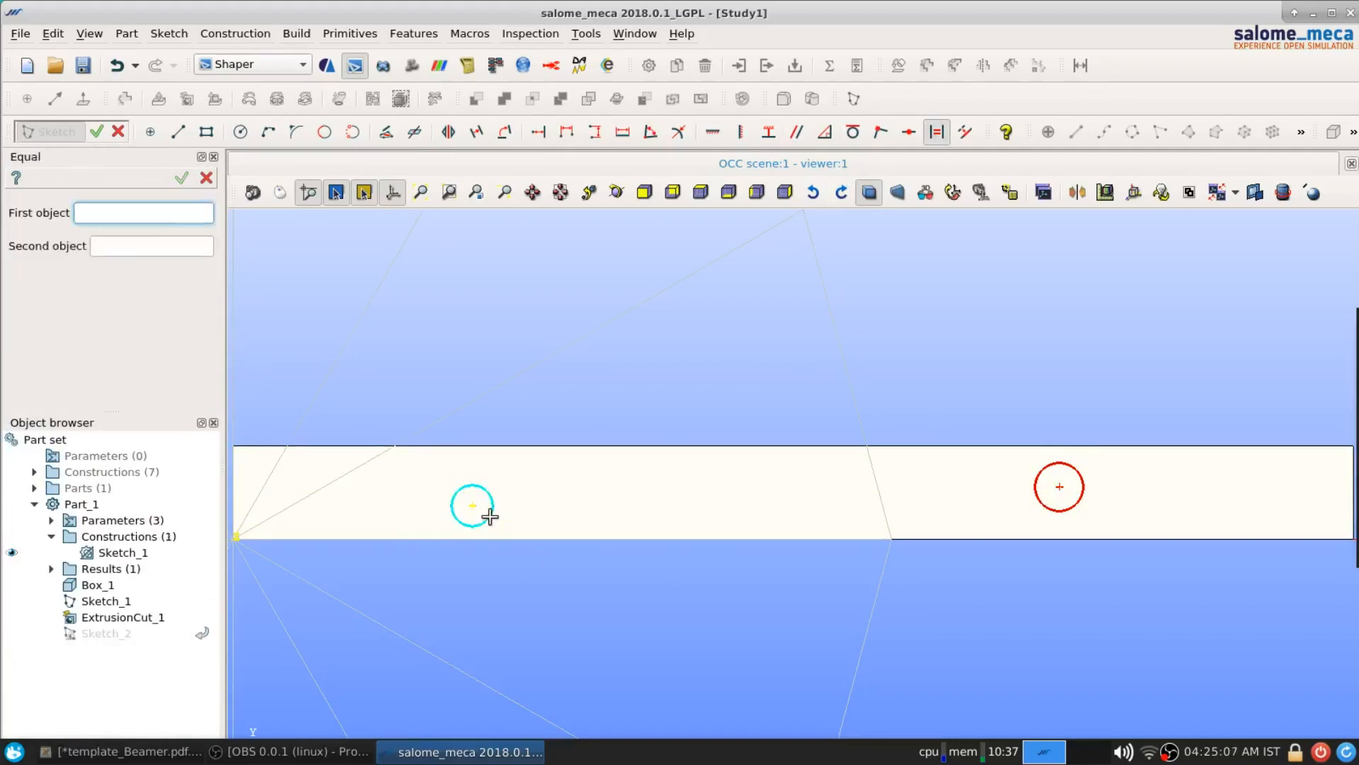
pyautogui.click(1045, 504)
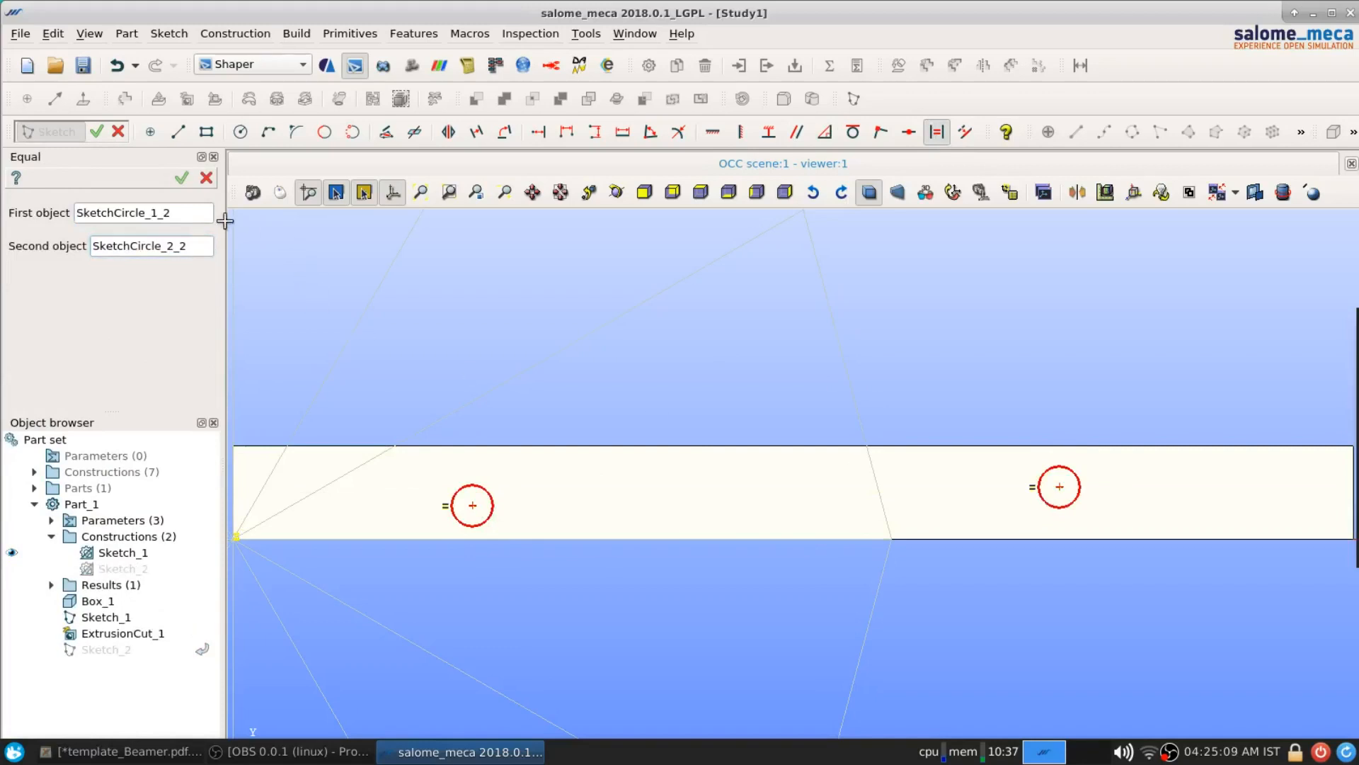
pyautogui.click(181, 177)
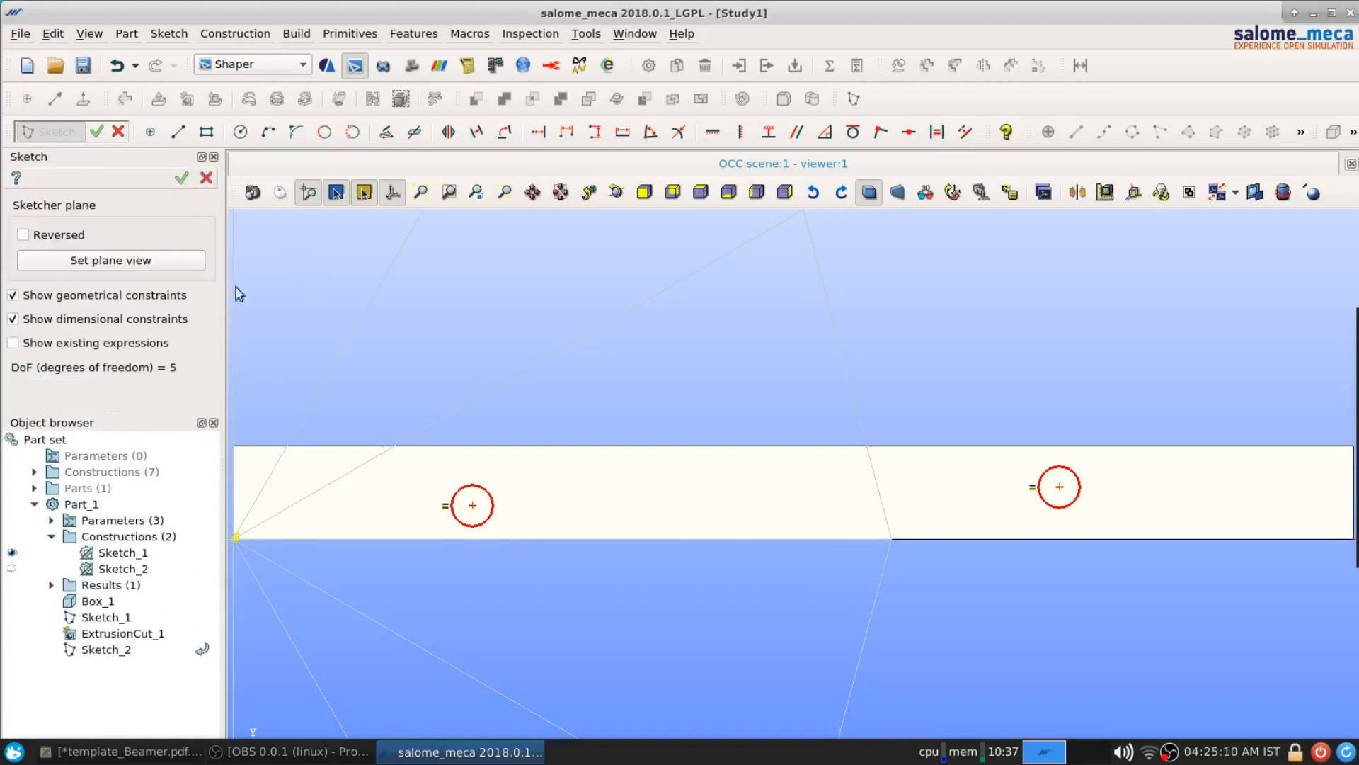
# Step: Add a radius constraint of 0.025 to the circle nearer the origin, checking the hole diameter in the Xournal++ beam drawing
pyautogui.doubleClick(487, 522)
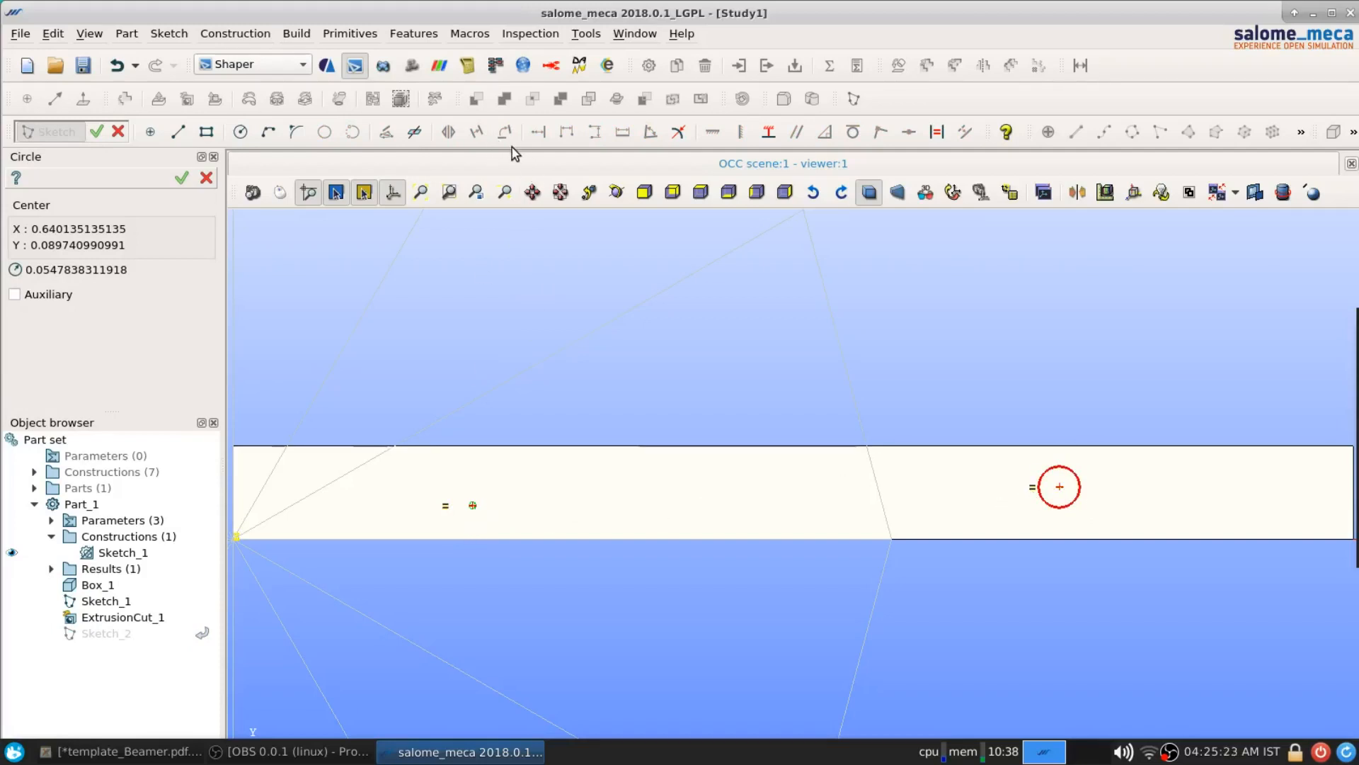
pyautogui.click(678, 133)
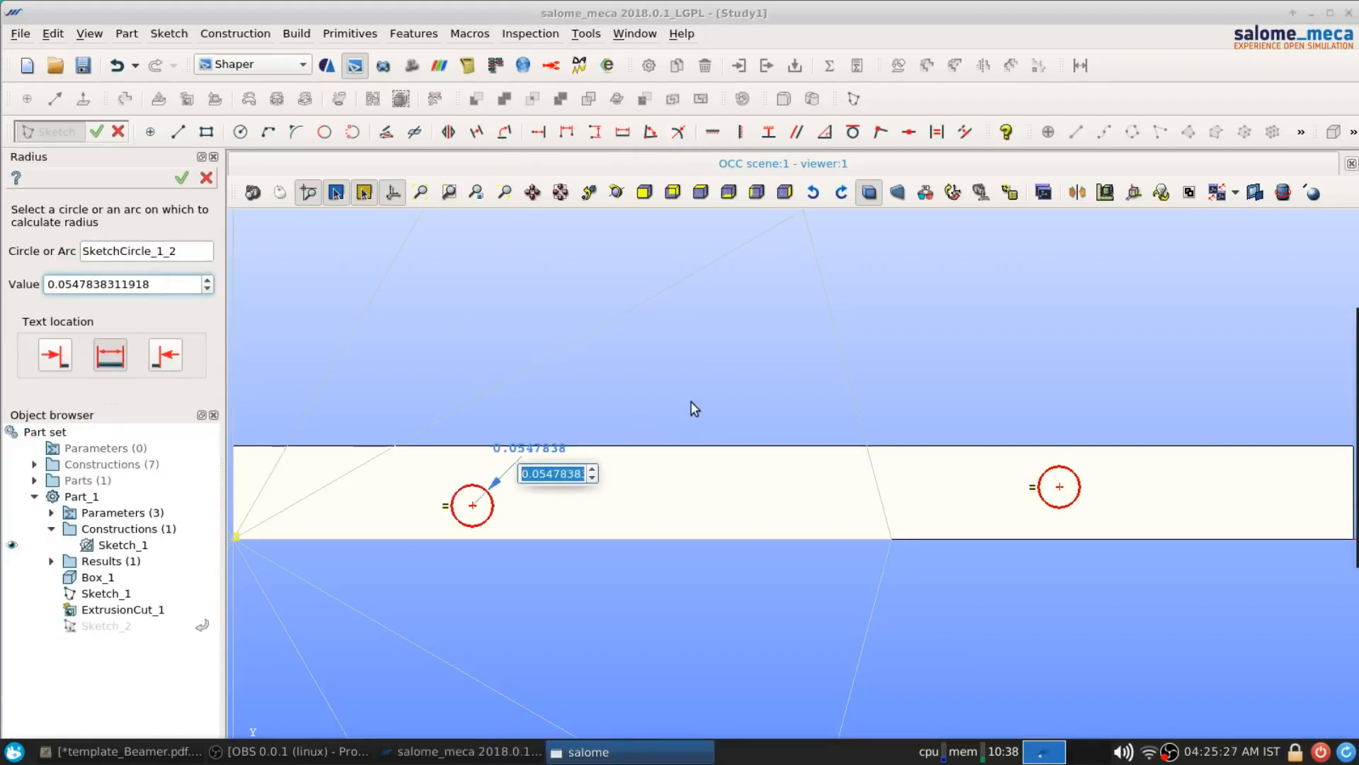
pyautogui.click(186, 752)
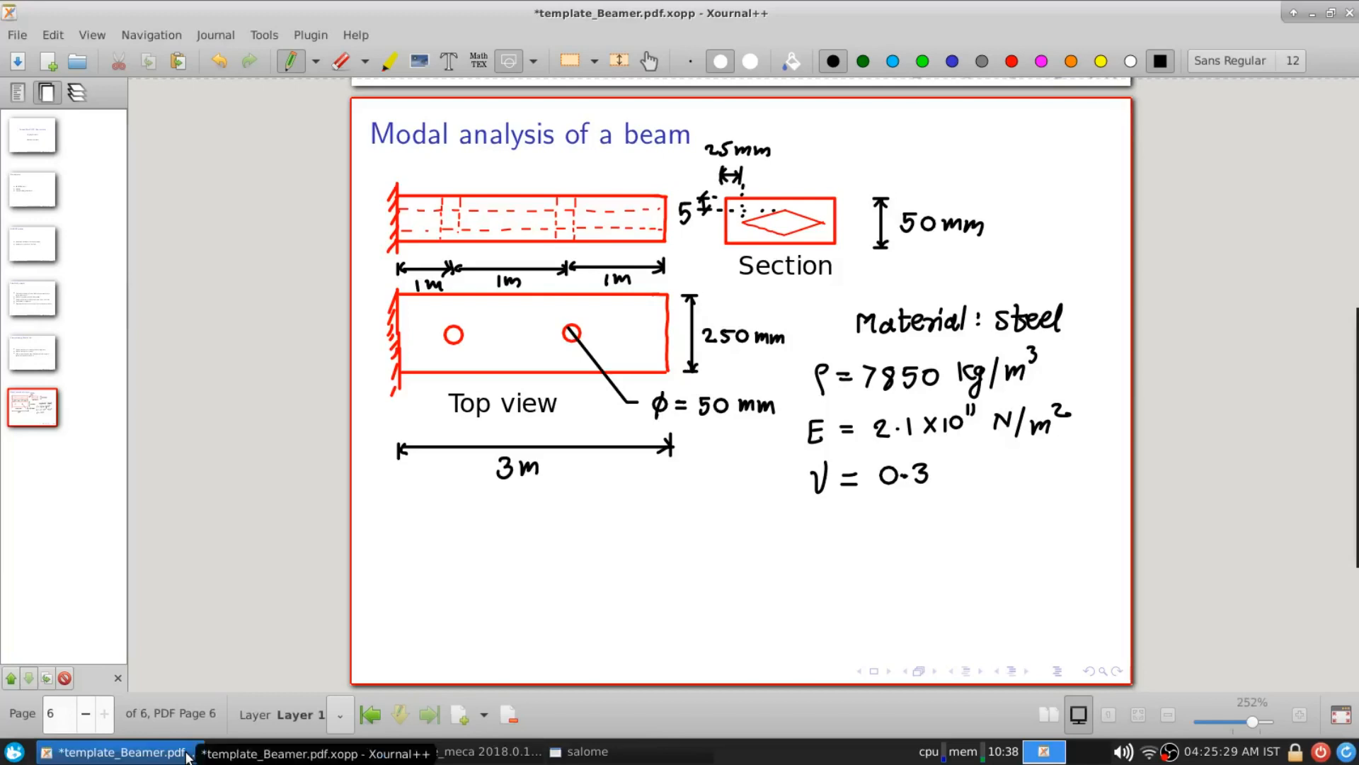
pyautogui.click(186, 752)
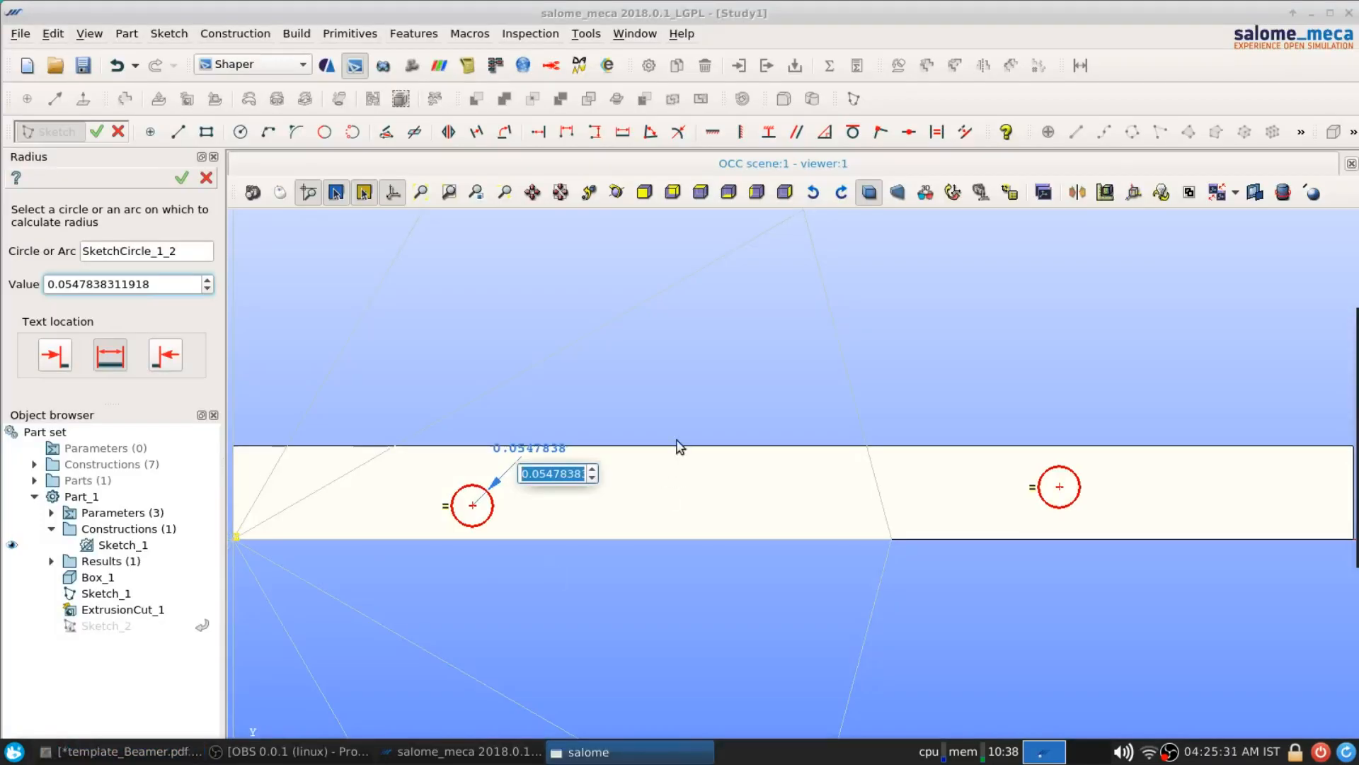
pyautogui.write('0.025')
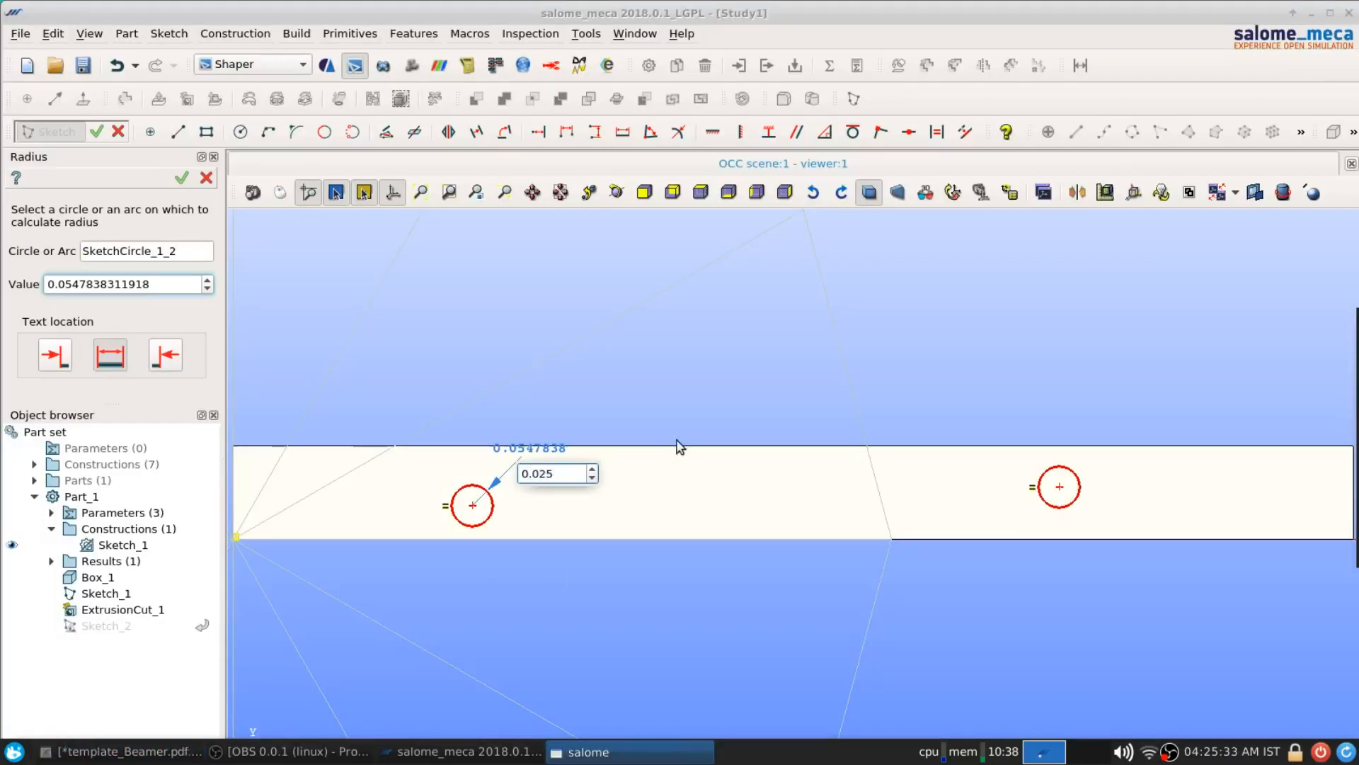
pyautogui.press('Return')
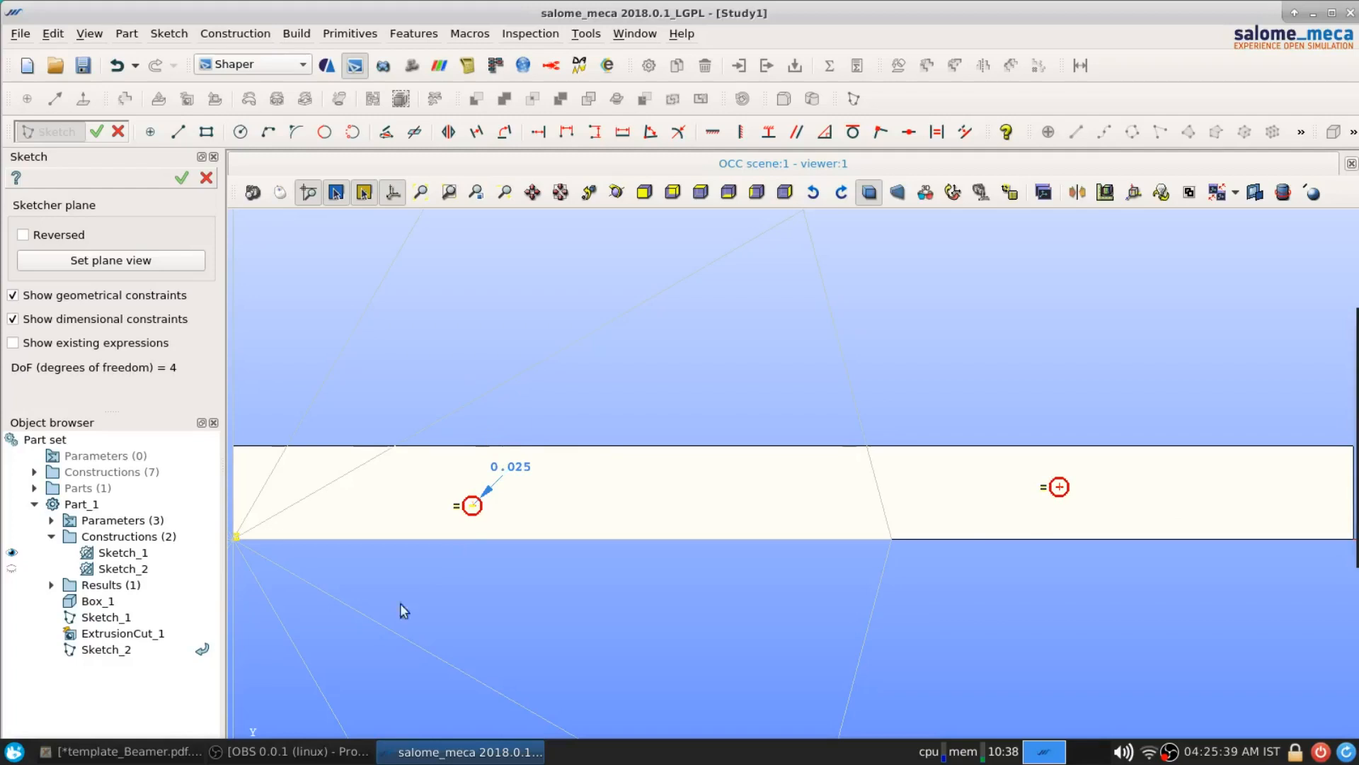
# Step: Check the hole positions in the Xournal++ drawing, then in salome_meca constrain the beam's lower long edge to the first circle's center at B/2
pyautogui.click(120, 751)
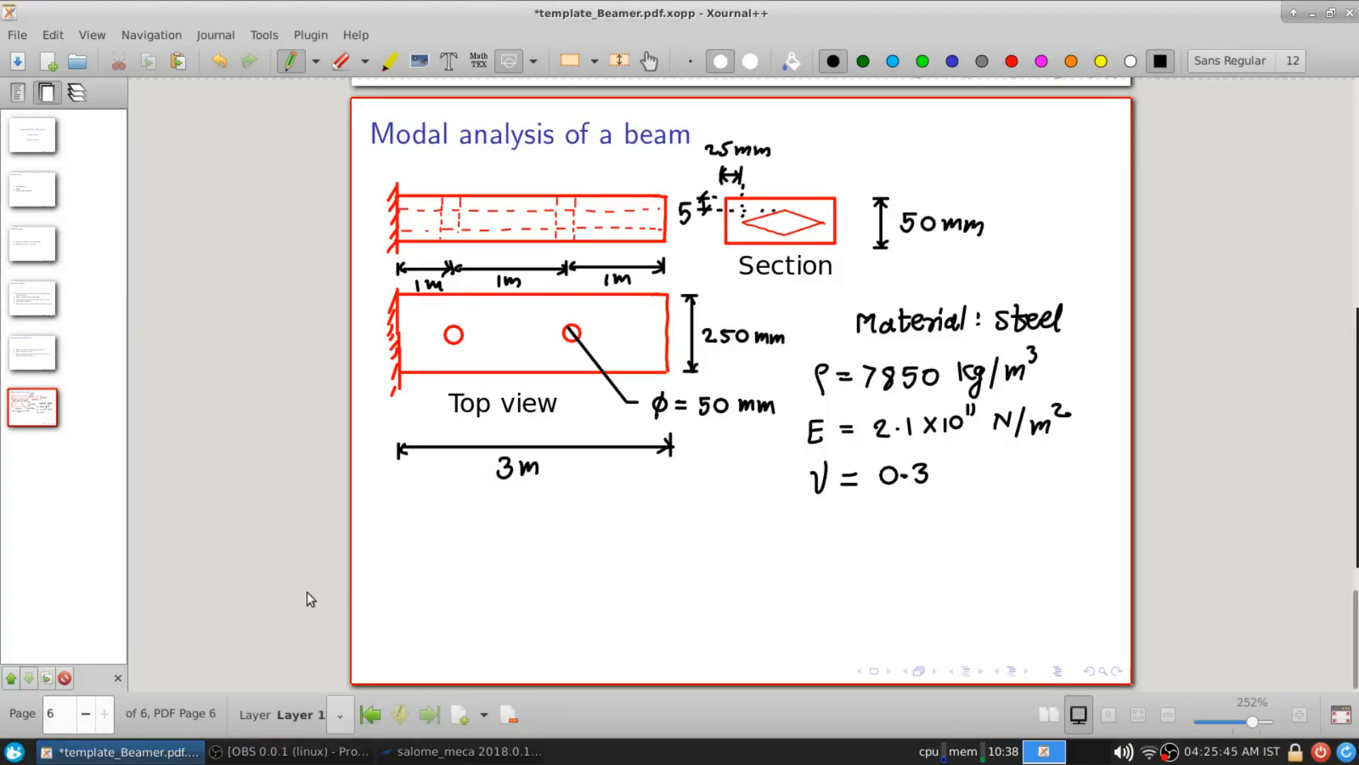
pyautogui.click(160, 753)
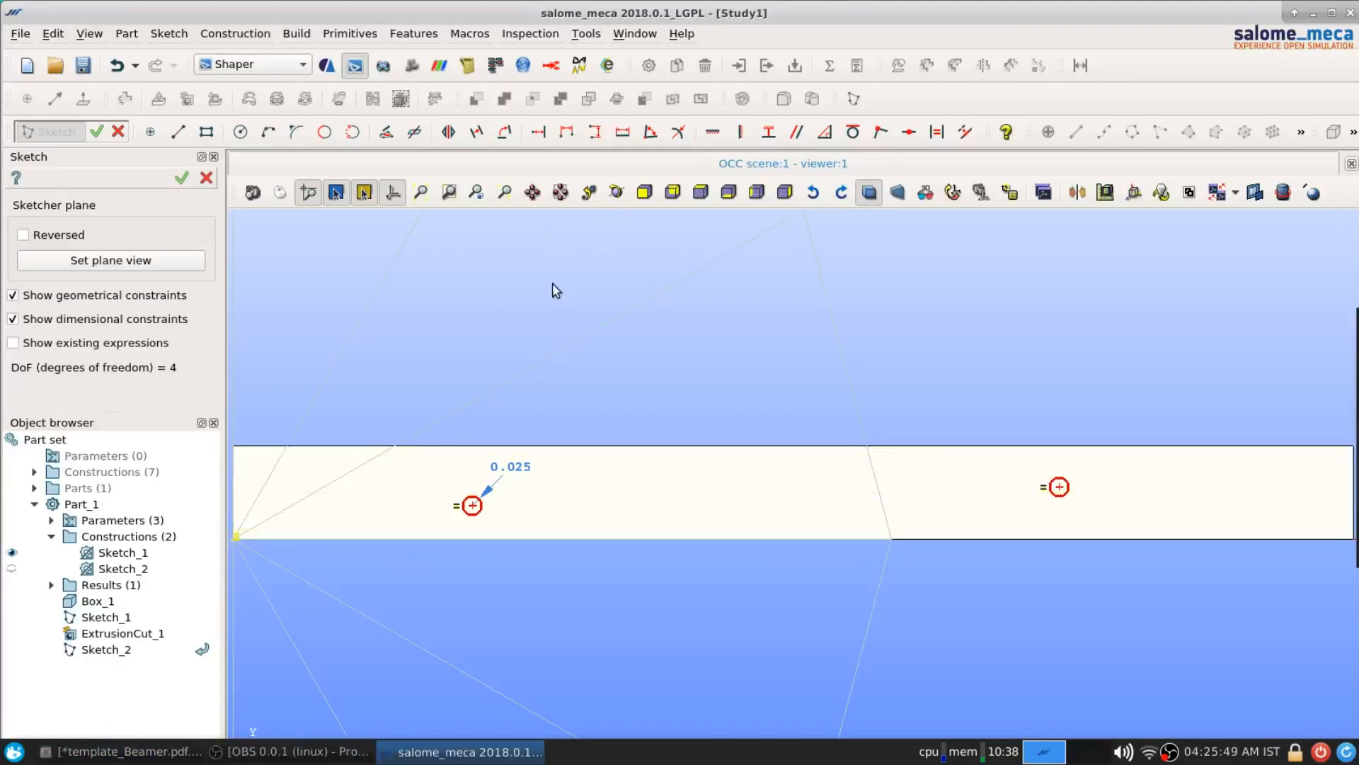
pyautogui.click(538, 132)
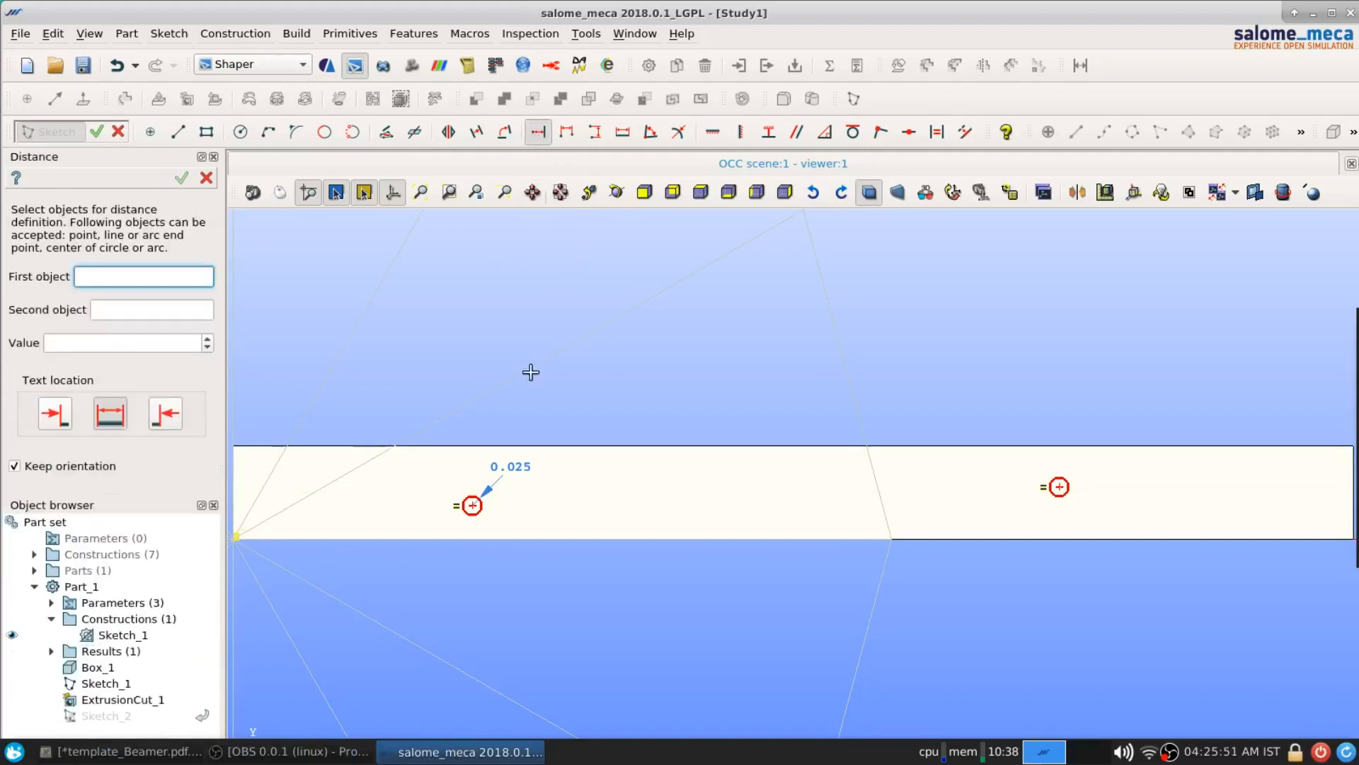
pyautogui.click(485, 539)
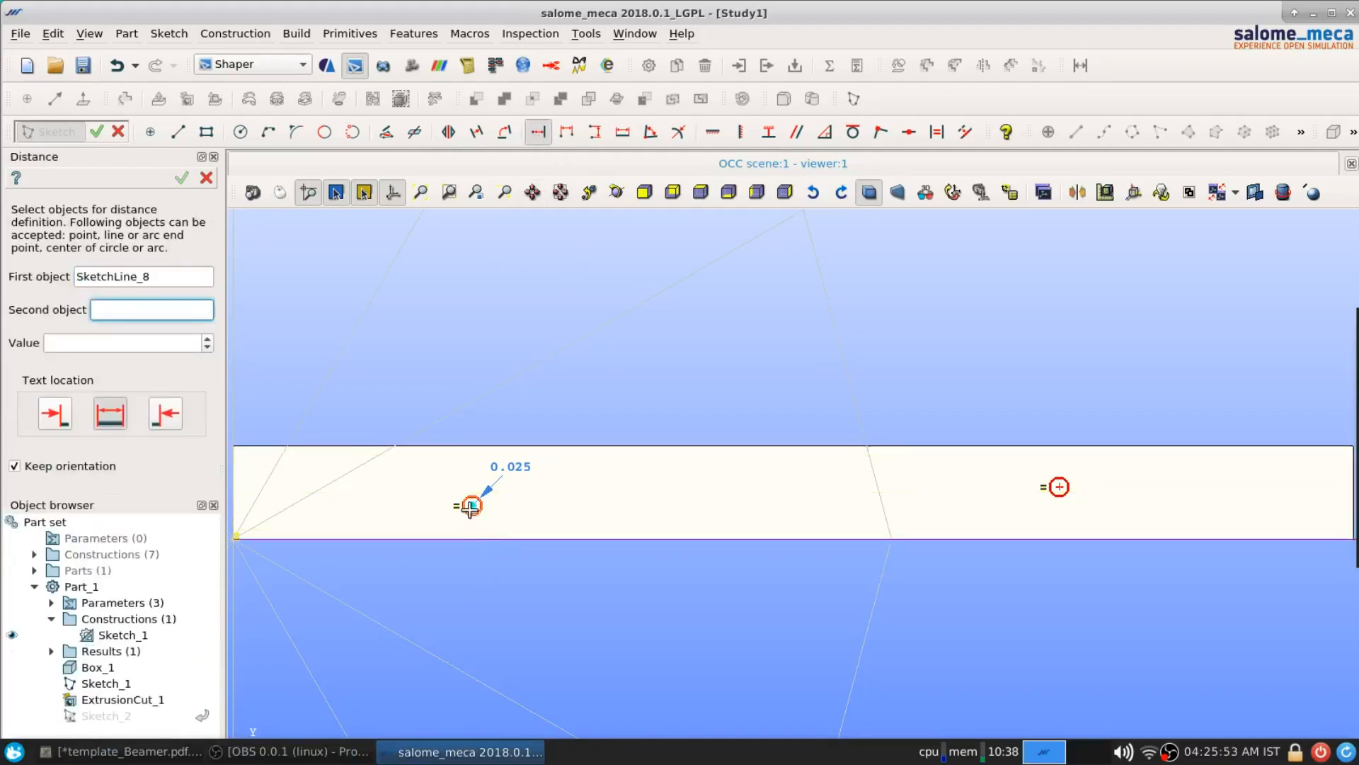
pyautogui.click(472, 505)
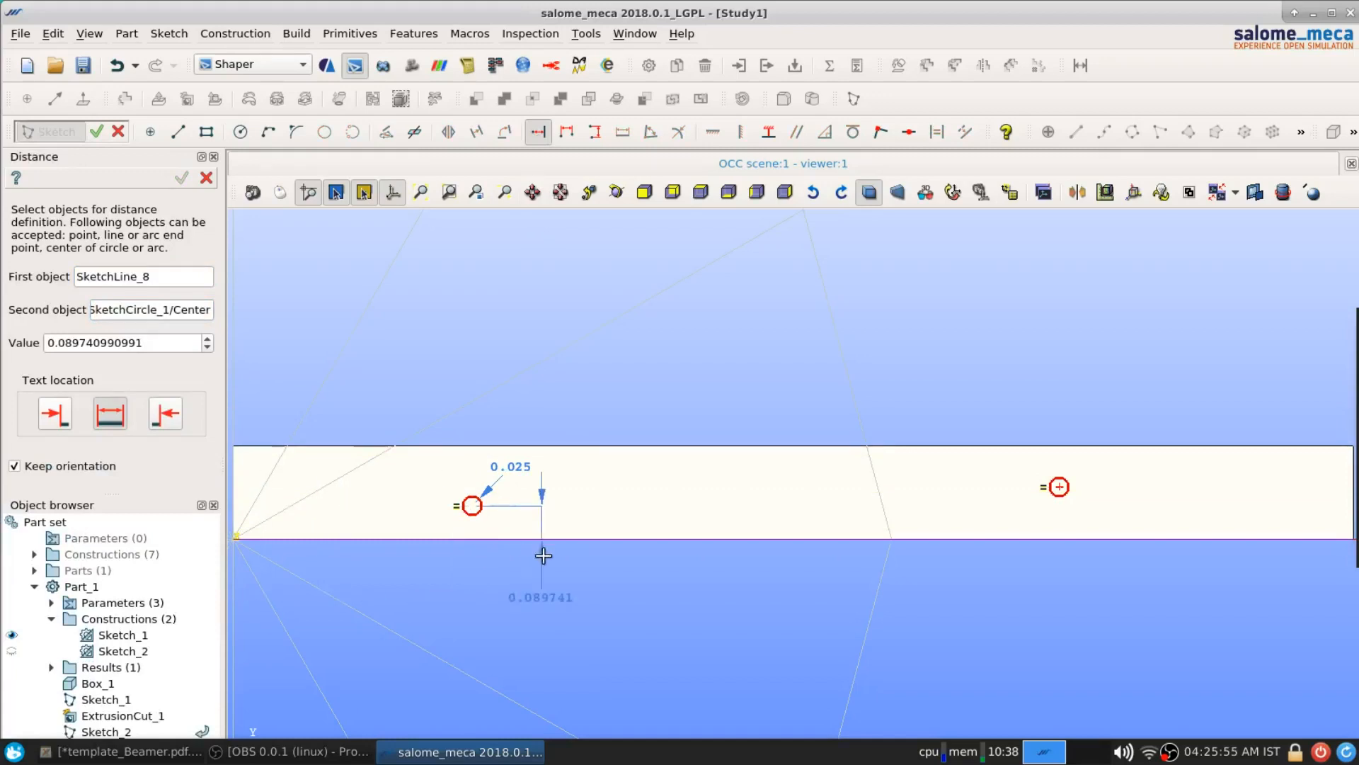
pyautogui.click(577, 560)
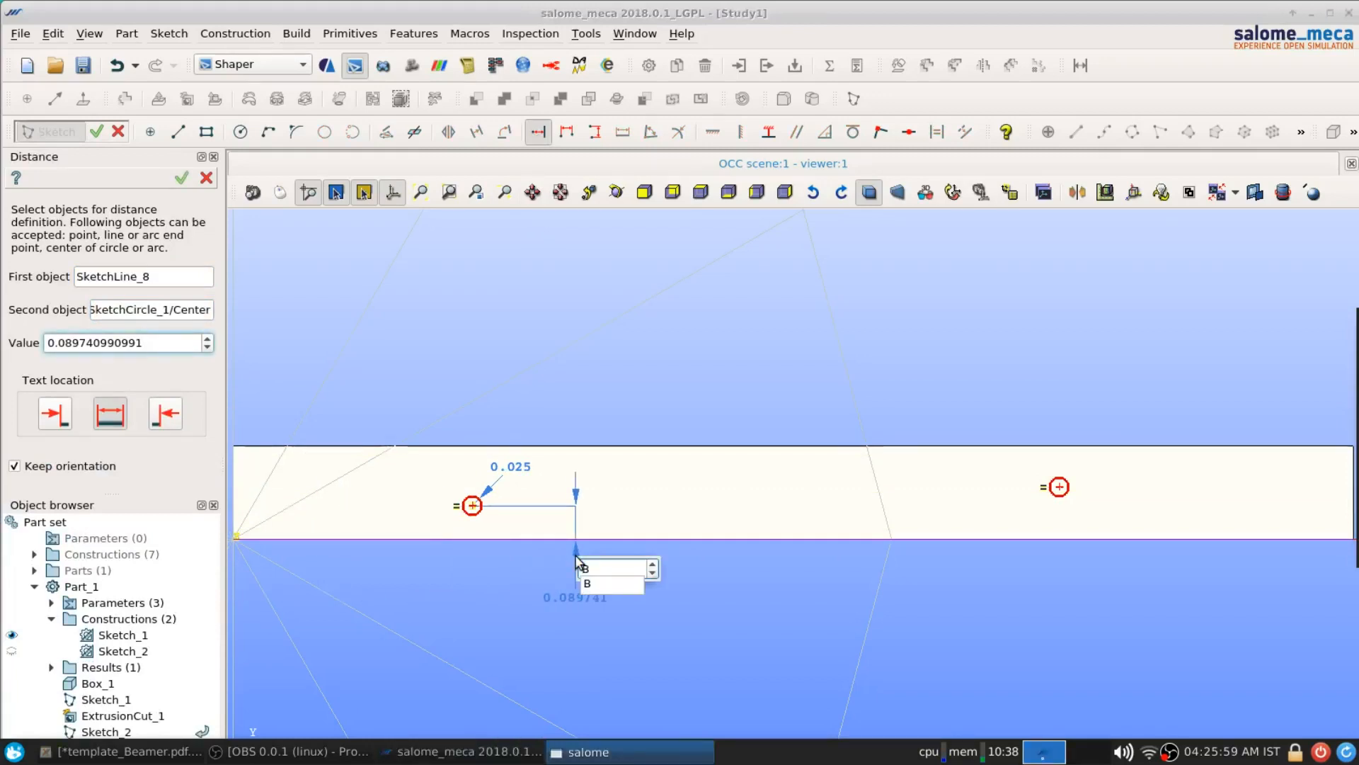
pyautogui.write('B/2')
pyautogui.press('Return')
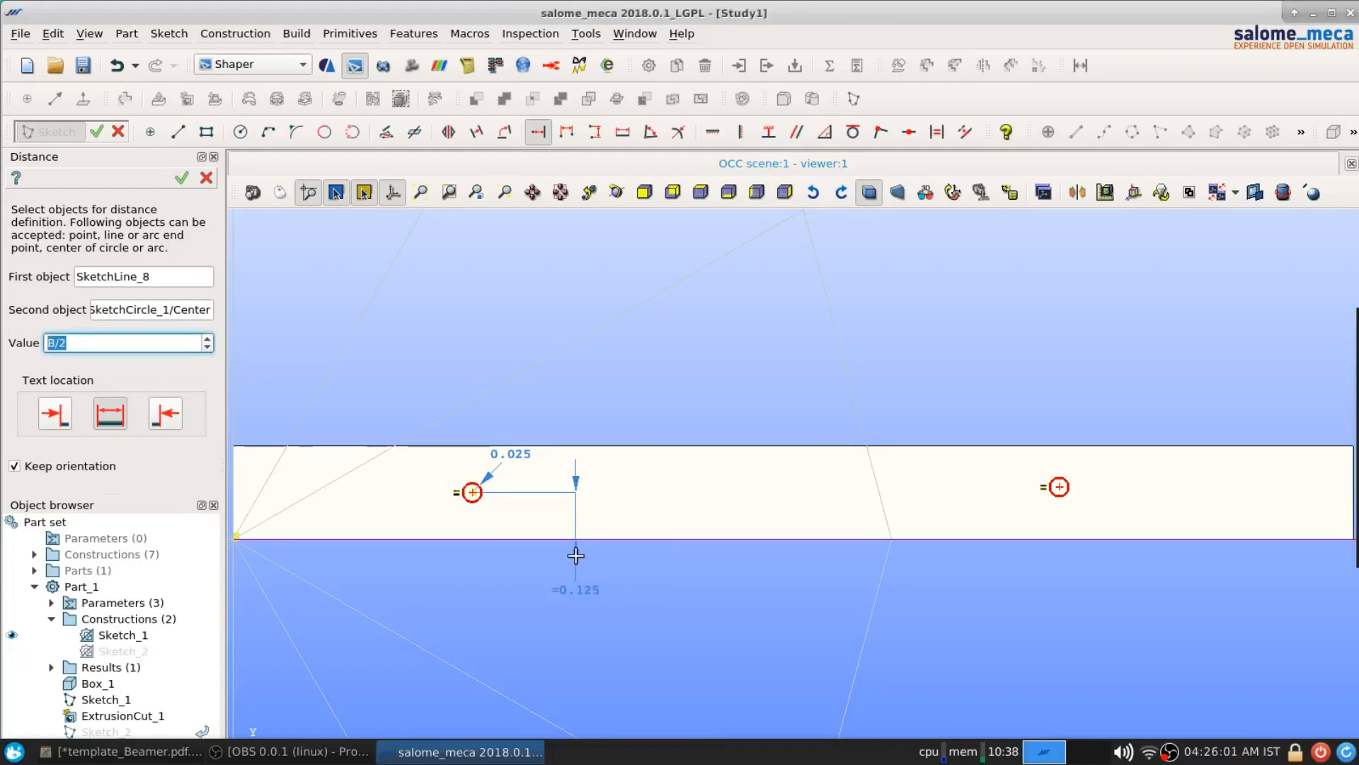
# Step: Constrain the distance from the beam's lower long edge to the second circle's center to B/2
pyautogui.click(1053, 539)
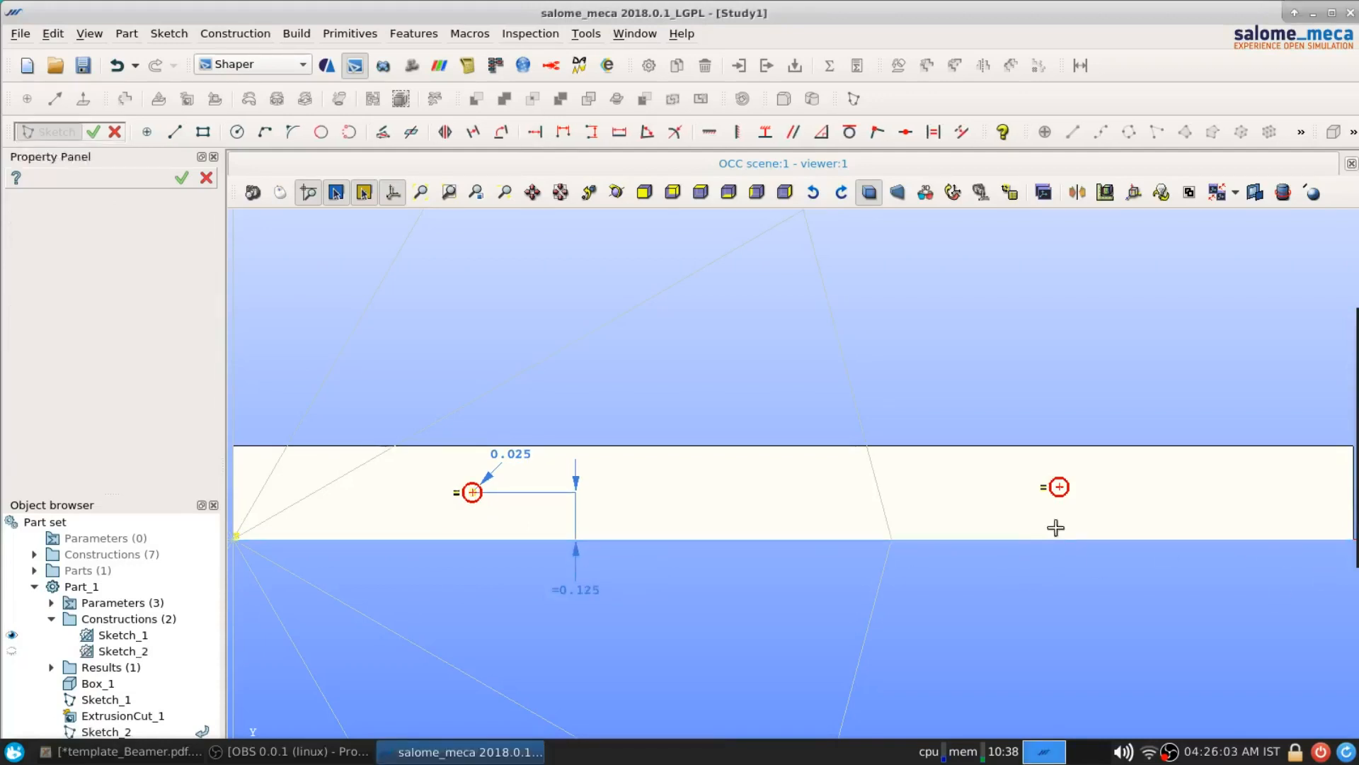
pyautogui.click(1059, 488)
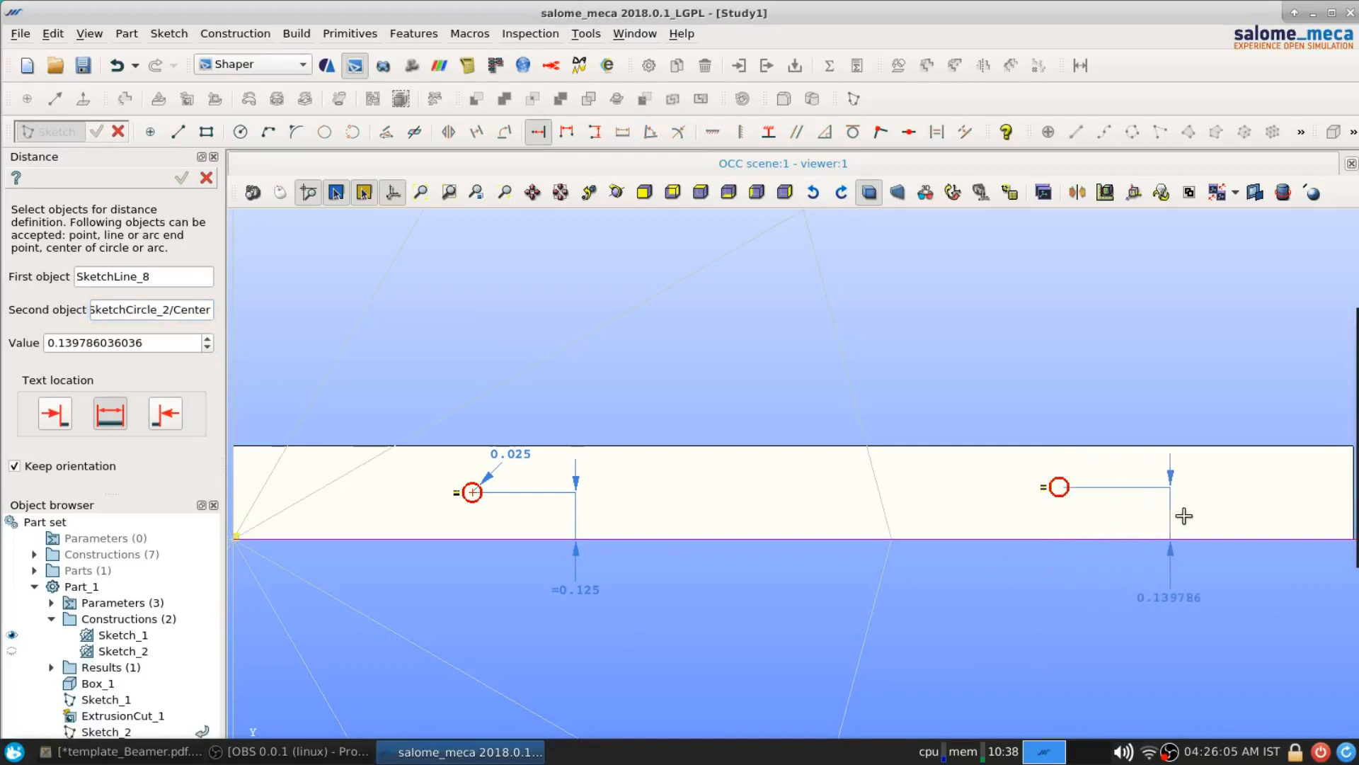
pyautogui.click(1186, 519)
pyautogui.write('B/2')
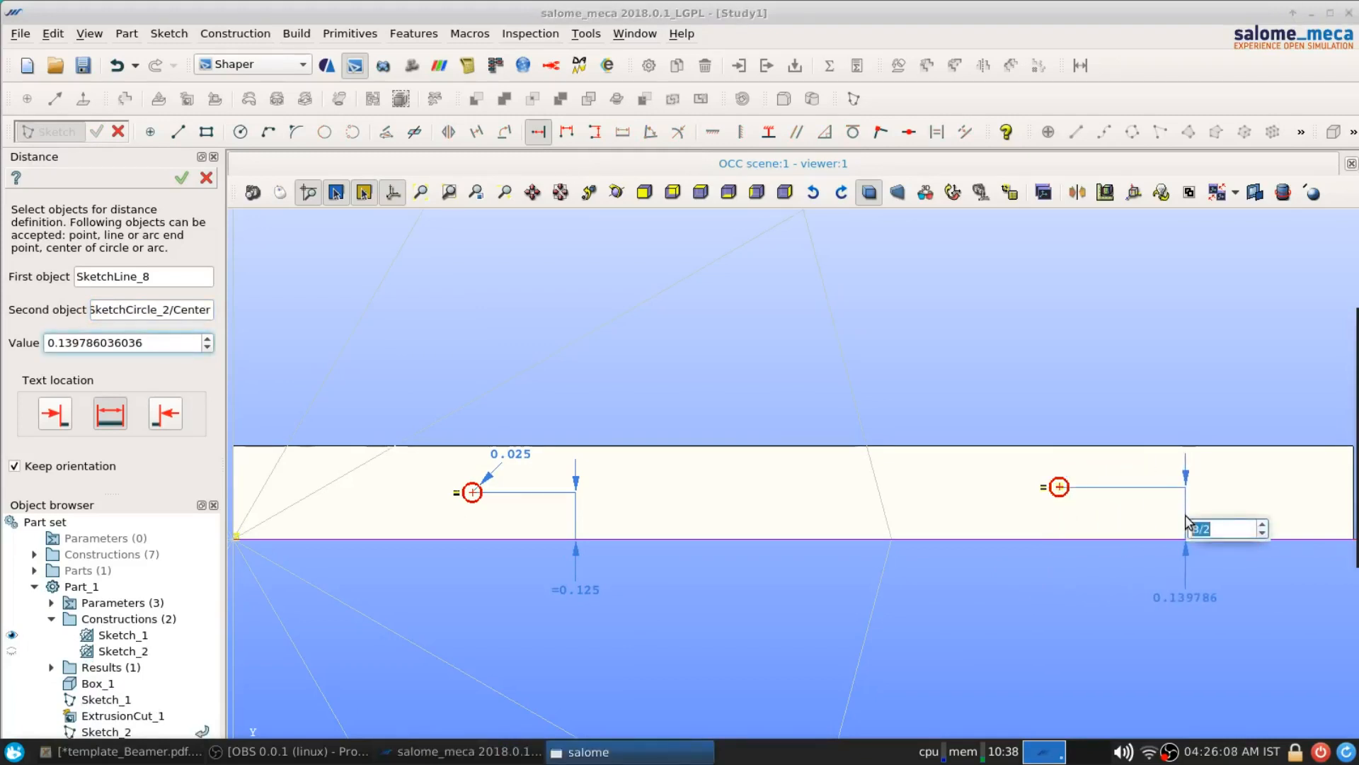
pyautogui.press('Return')
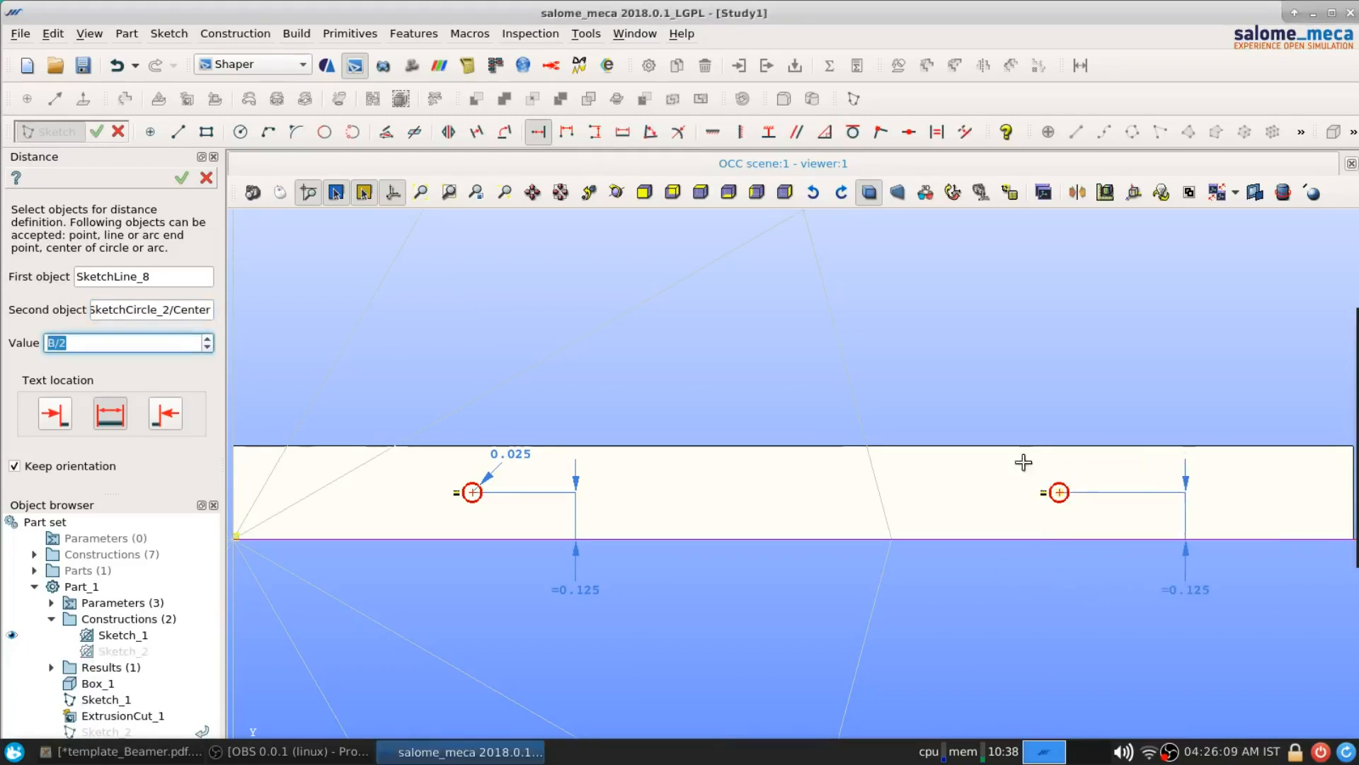
# Step: Constrain the distance from the beam's short edge at the origin to the first circle's center to L/3
pyautogui.click(236, 500)
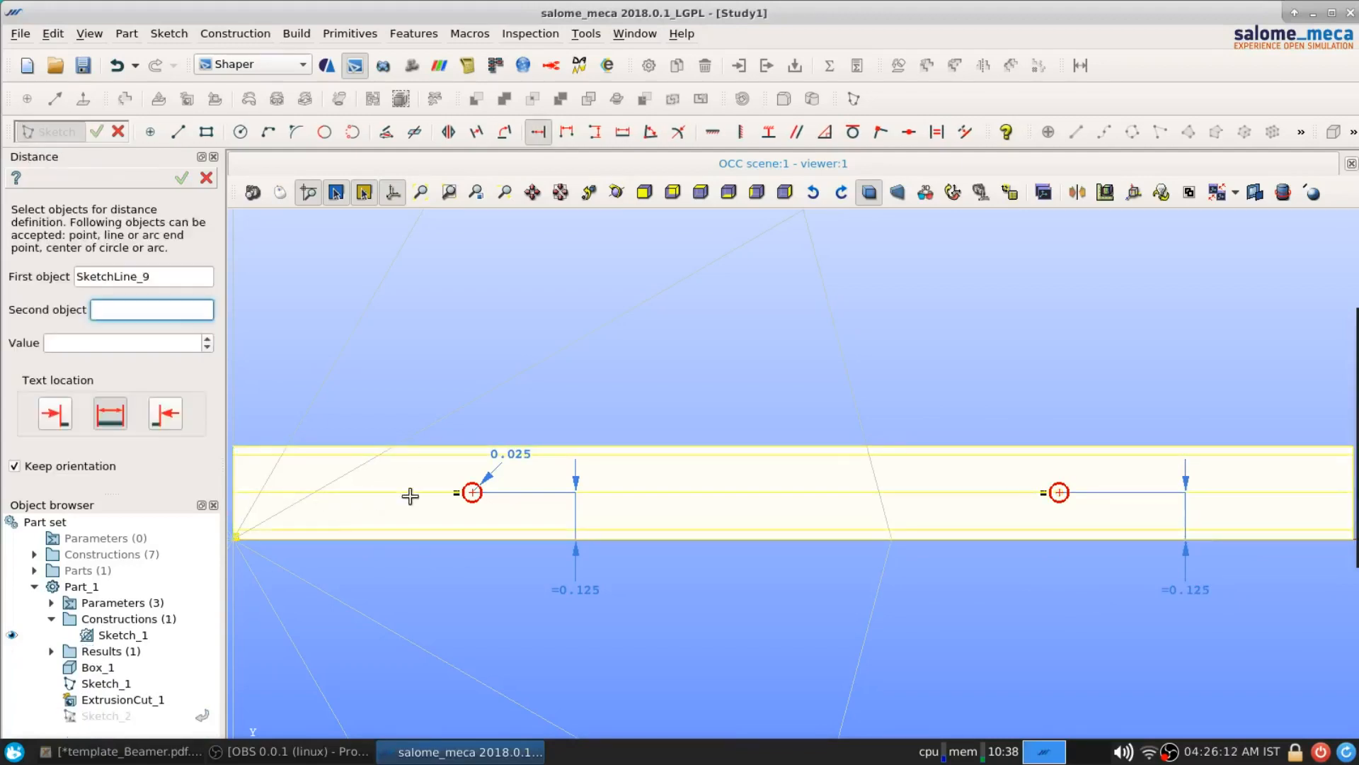
pyautogui.click(473, 492)
pyautogui.click(495, 618)
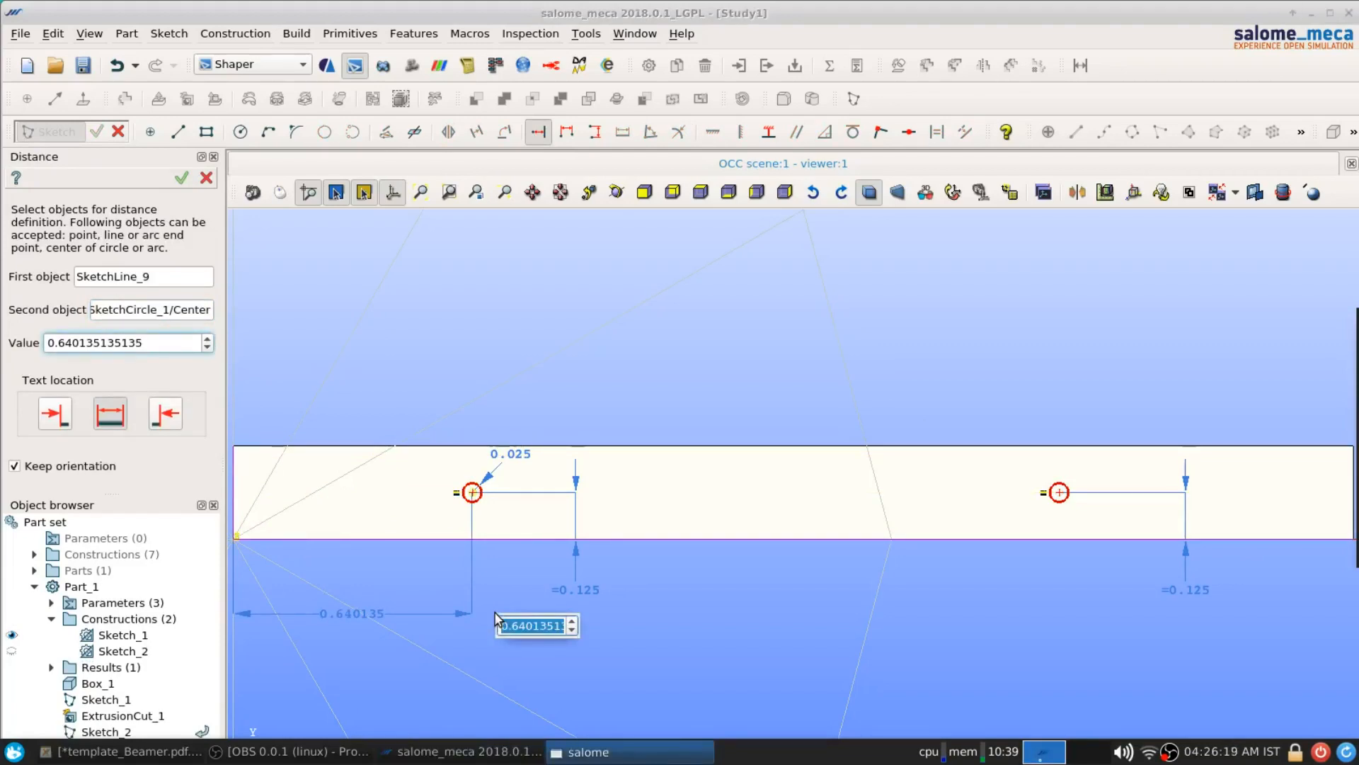
pyautogui.write('L/3')
pyautogui.press('Return')
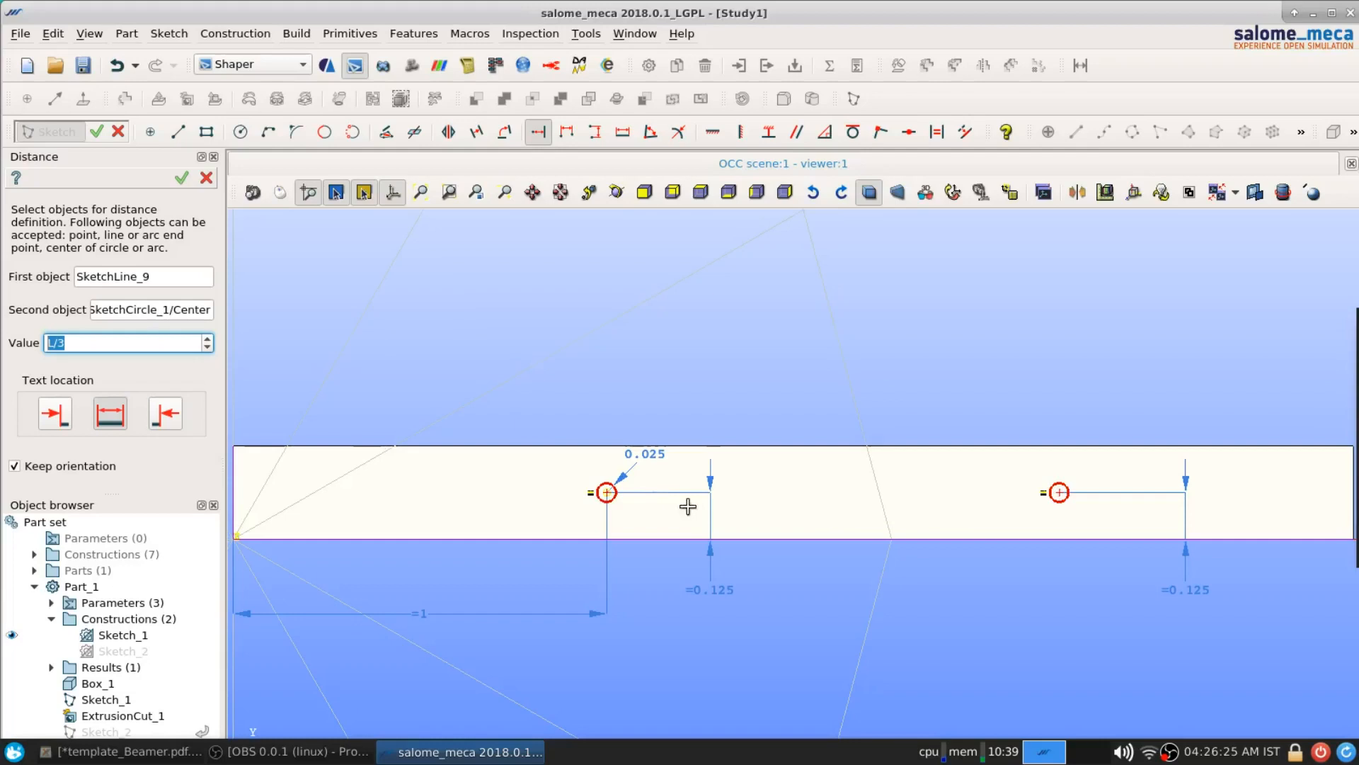
# Step: Constrain the distance from the beam's far short edge to the second circle's center to L/3 and finish the sketch
pyautogui.click(1351, 490)
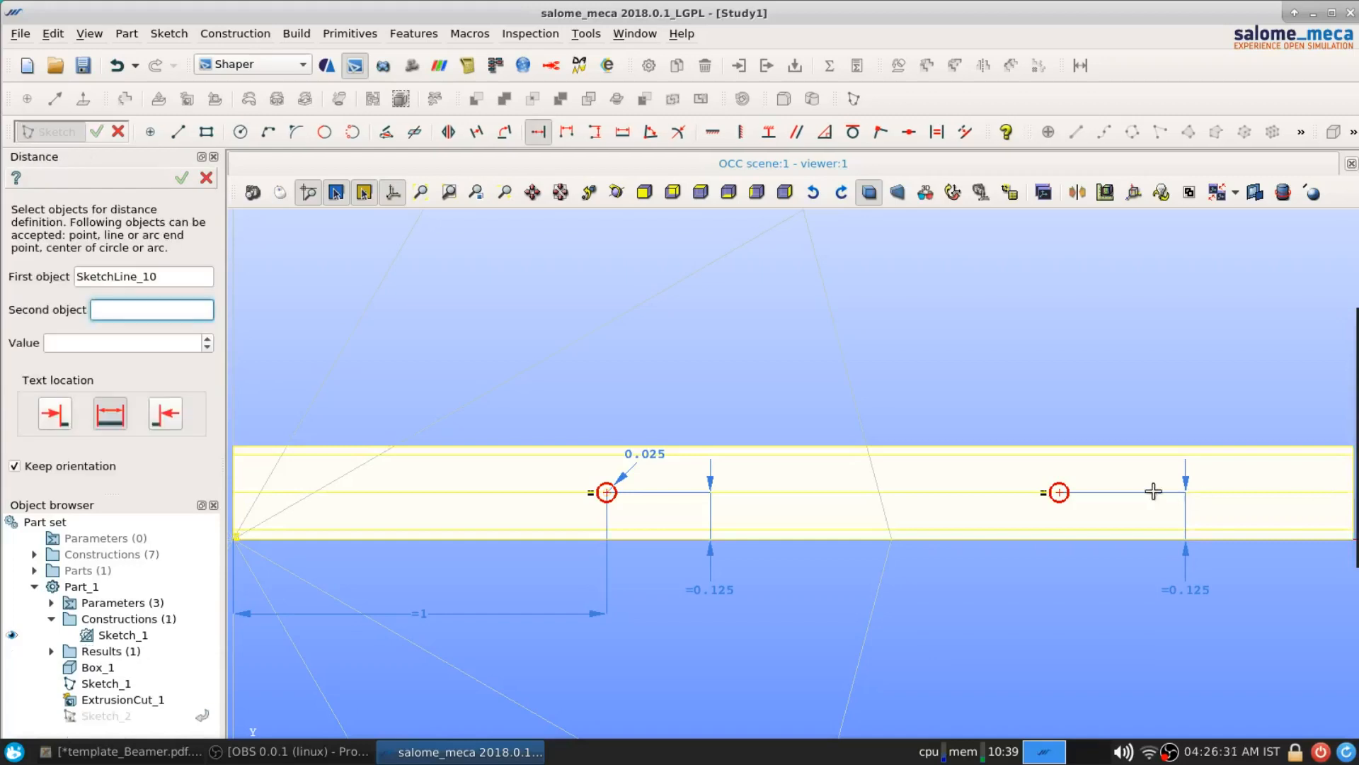
pyautogui.click(1059, 492)
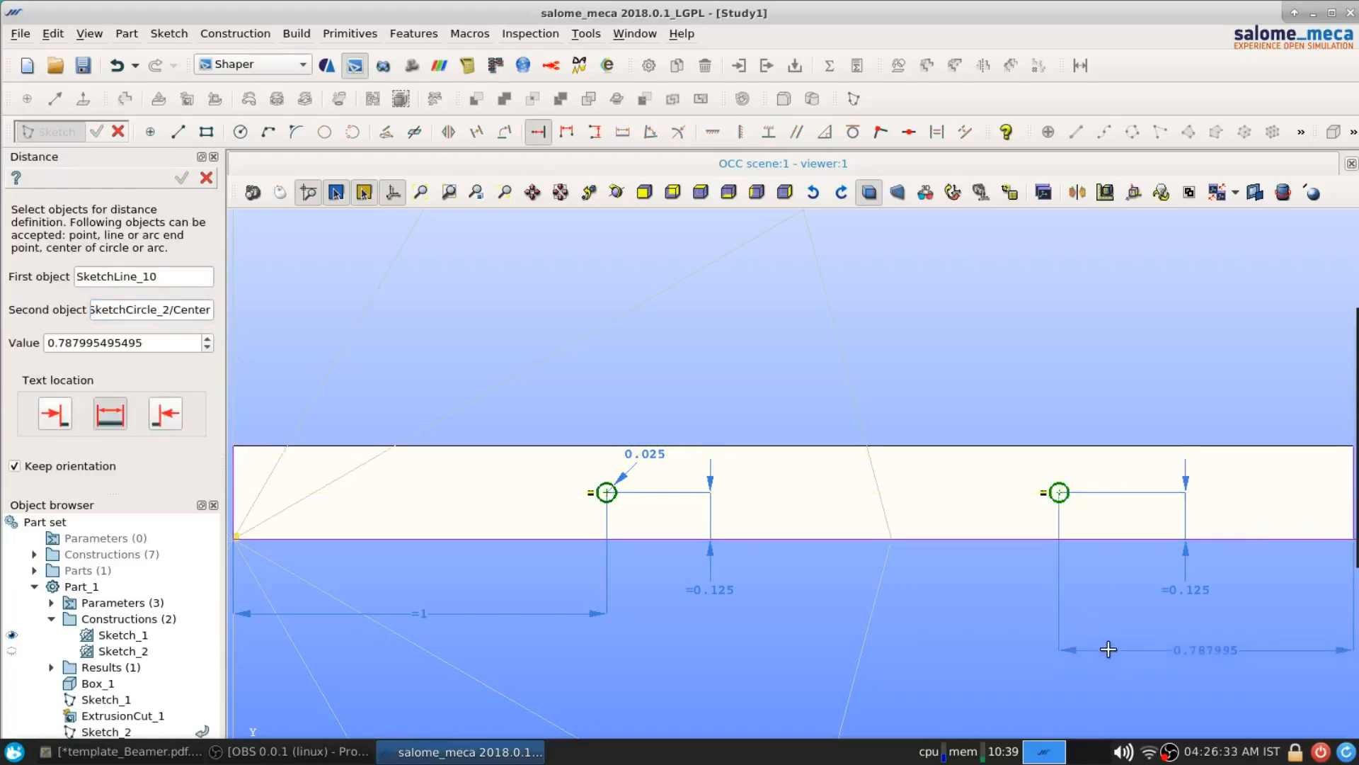
pyautogui.click(1108, 652)
pyautogui.write('L/3')
pyautogui.press('Return')
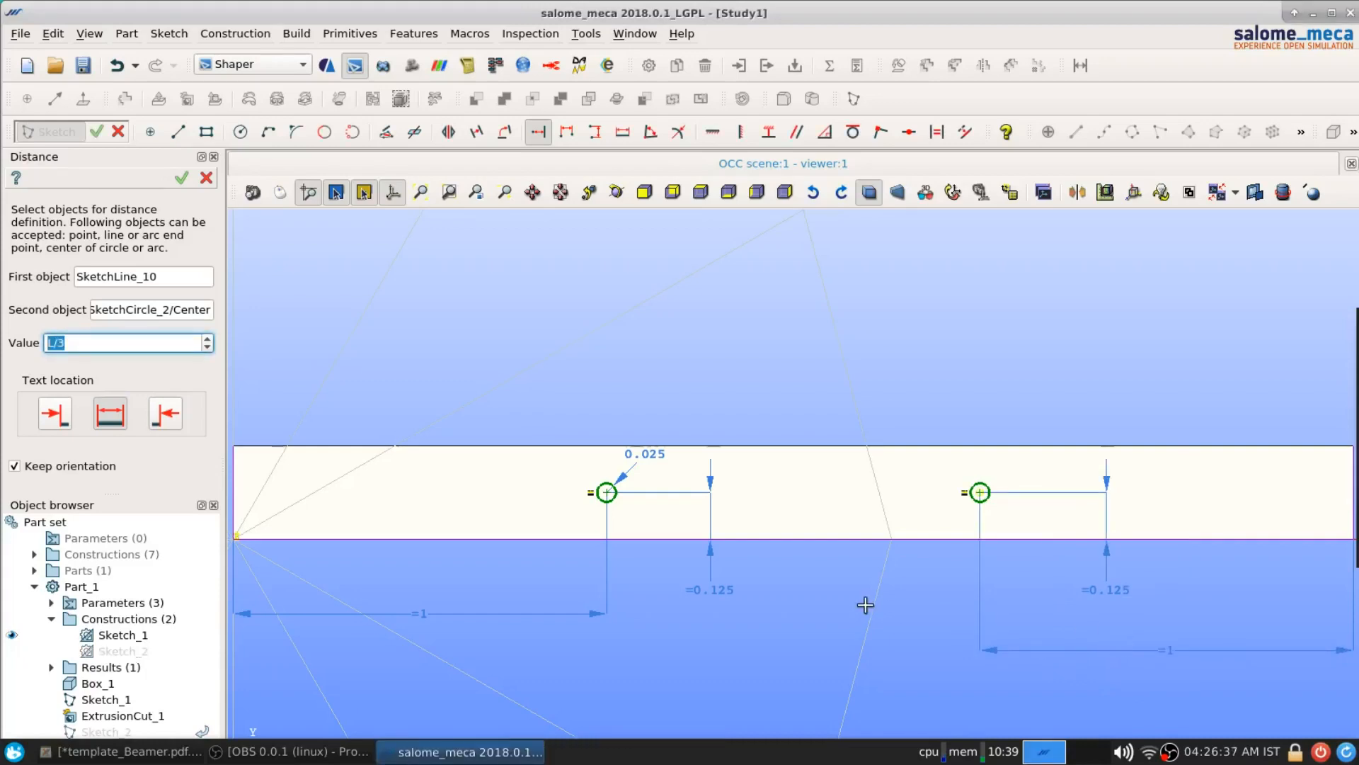
pyautogui.click(181, 178)
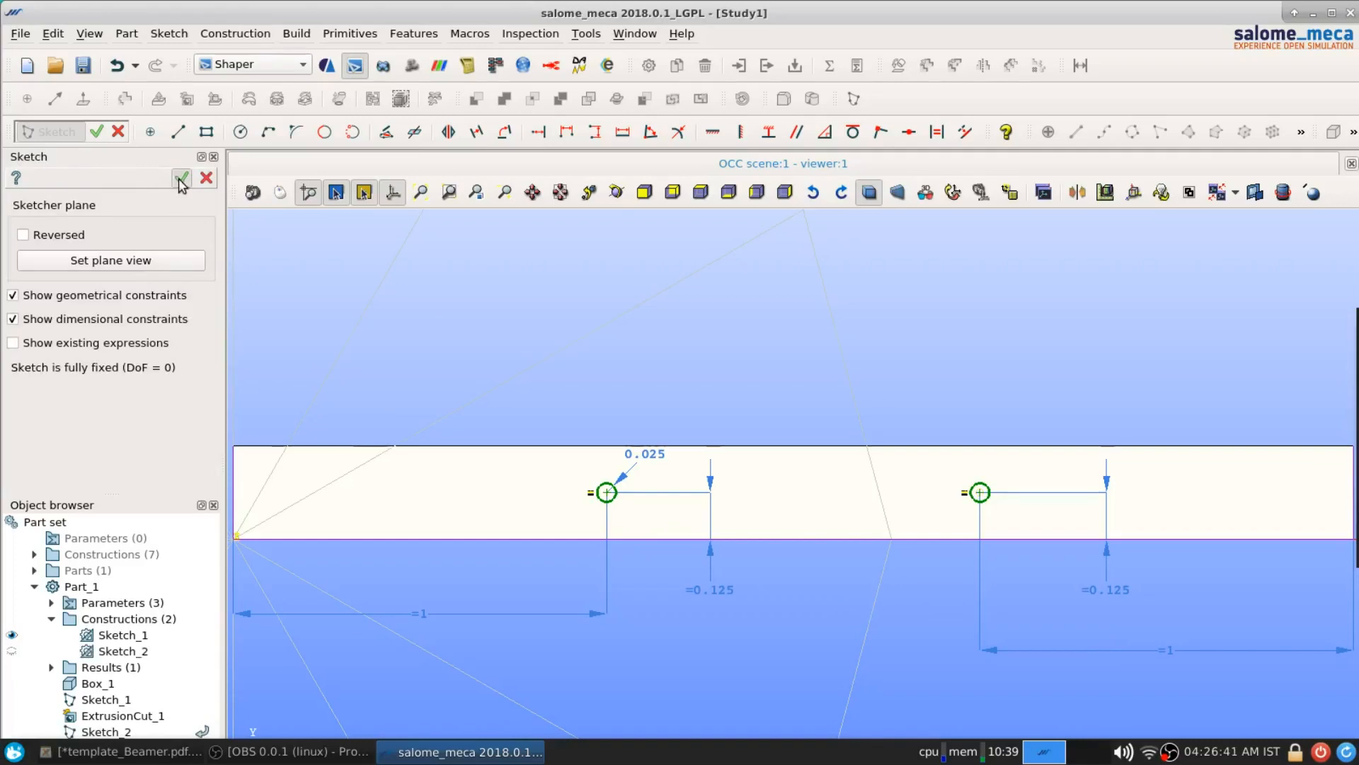
pyautogui.click(181, 177)
# Step: Cut the two circles of Sketch_2 through the hollow beam ExtrusionCut_1_1 with an ExtrusionCut, setting both extrusion sizes to D
pyautogui.click(104, 384)
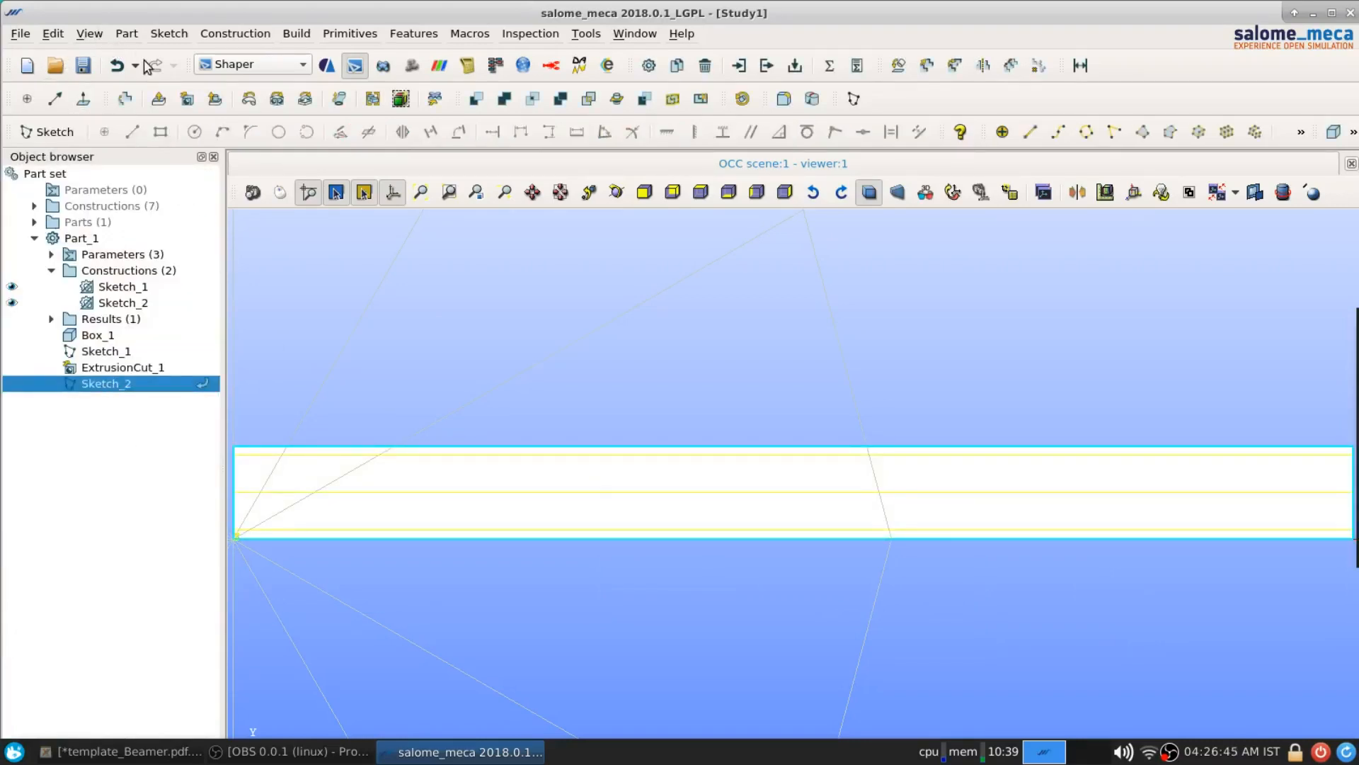
pyautogui.click(186, 99)
pyautogui.press('Tab')
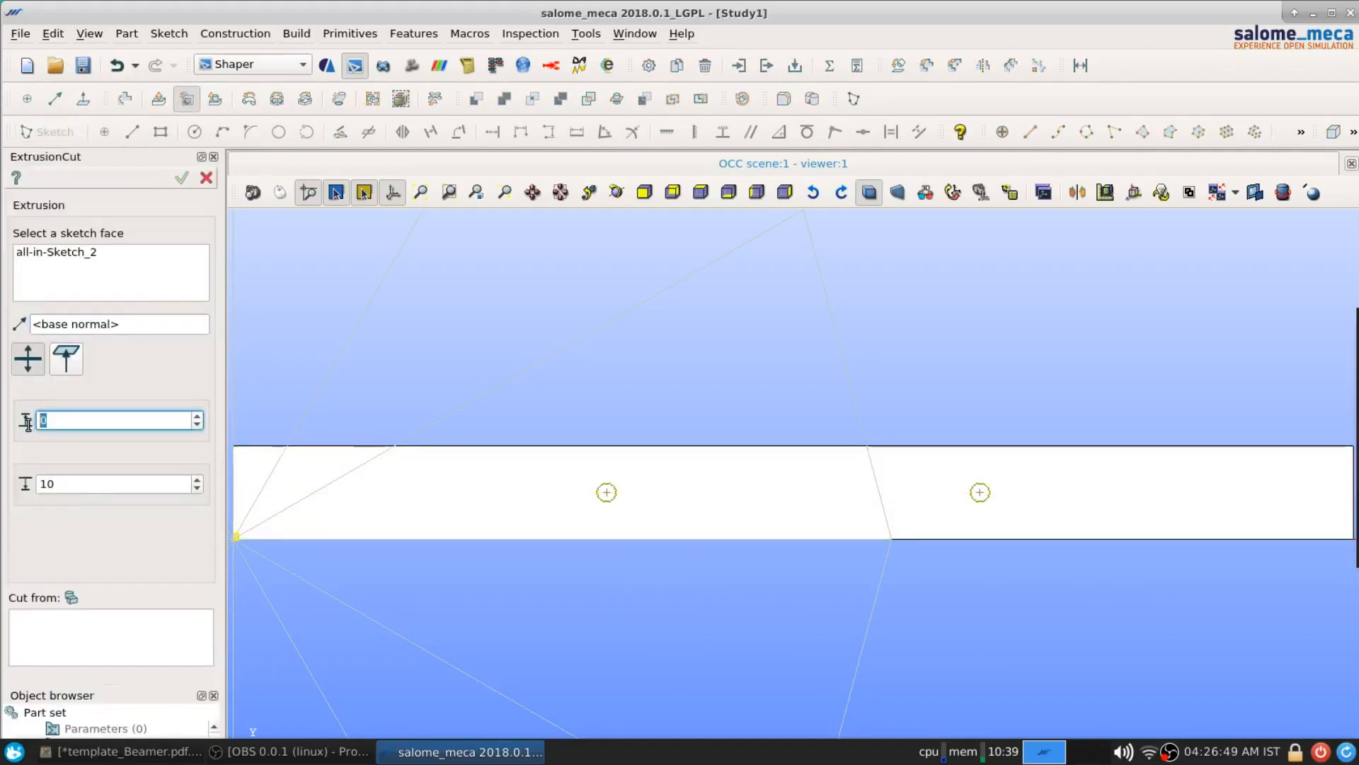
pyautogui.write('D')
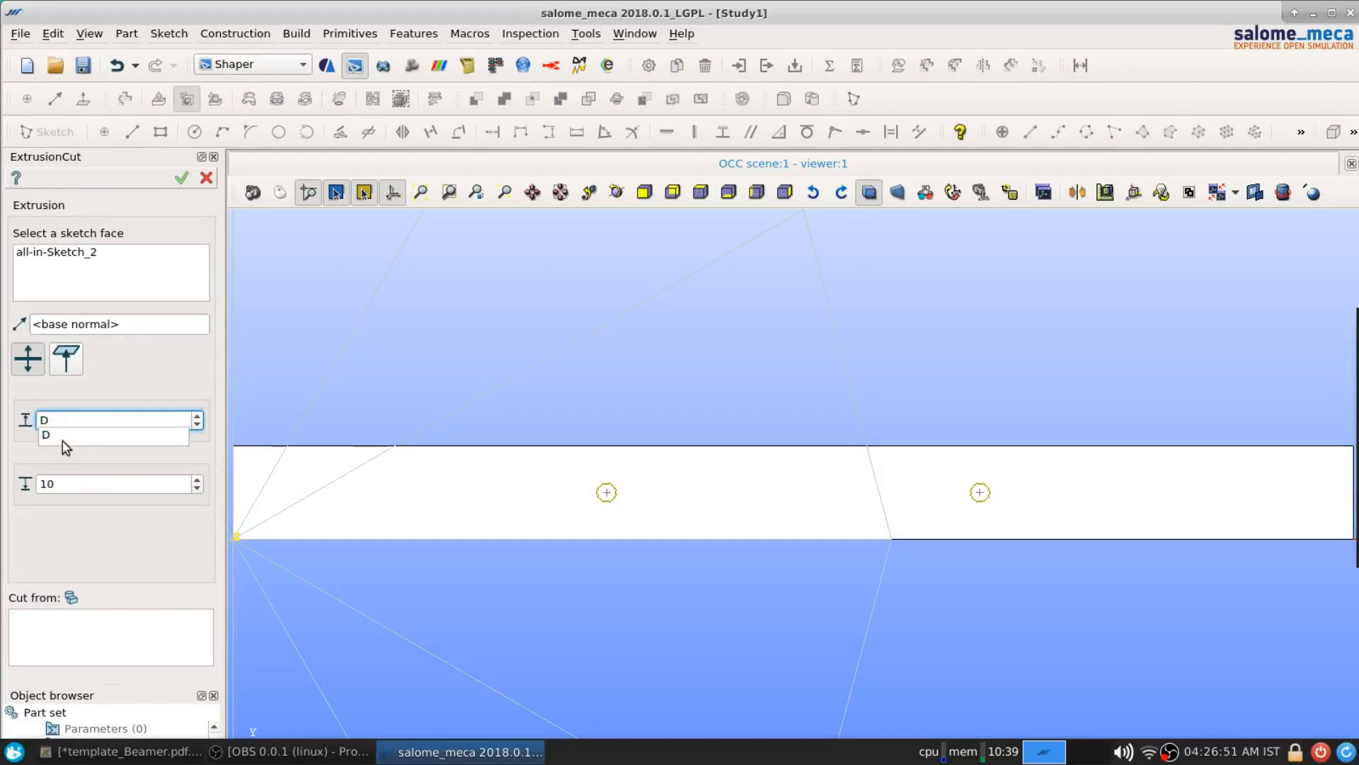
pyautogui.click(72, 483)
pyautogui.write('D')
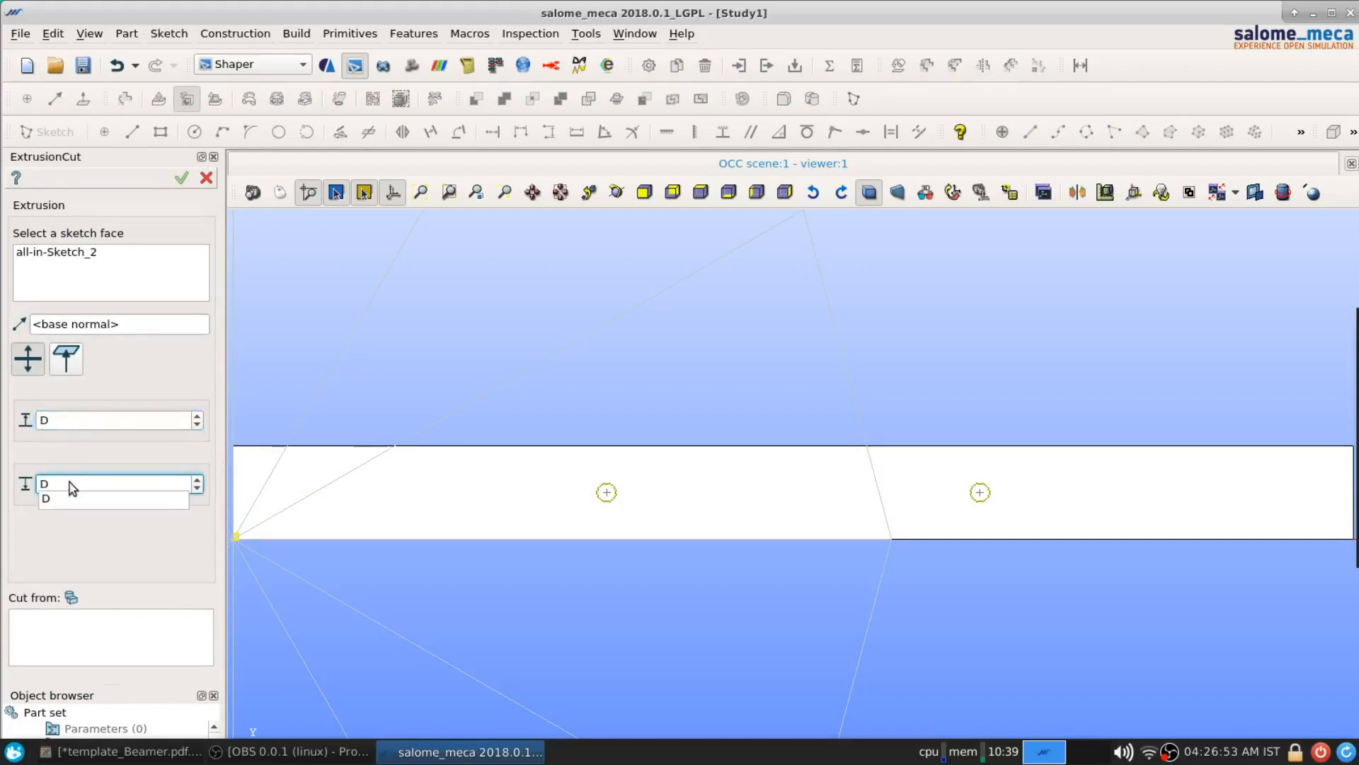
pyautogui.click(83, 630)
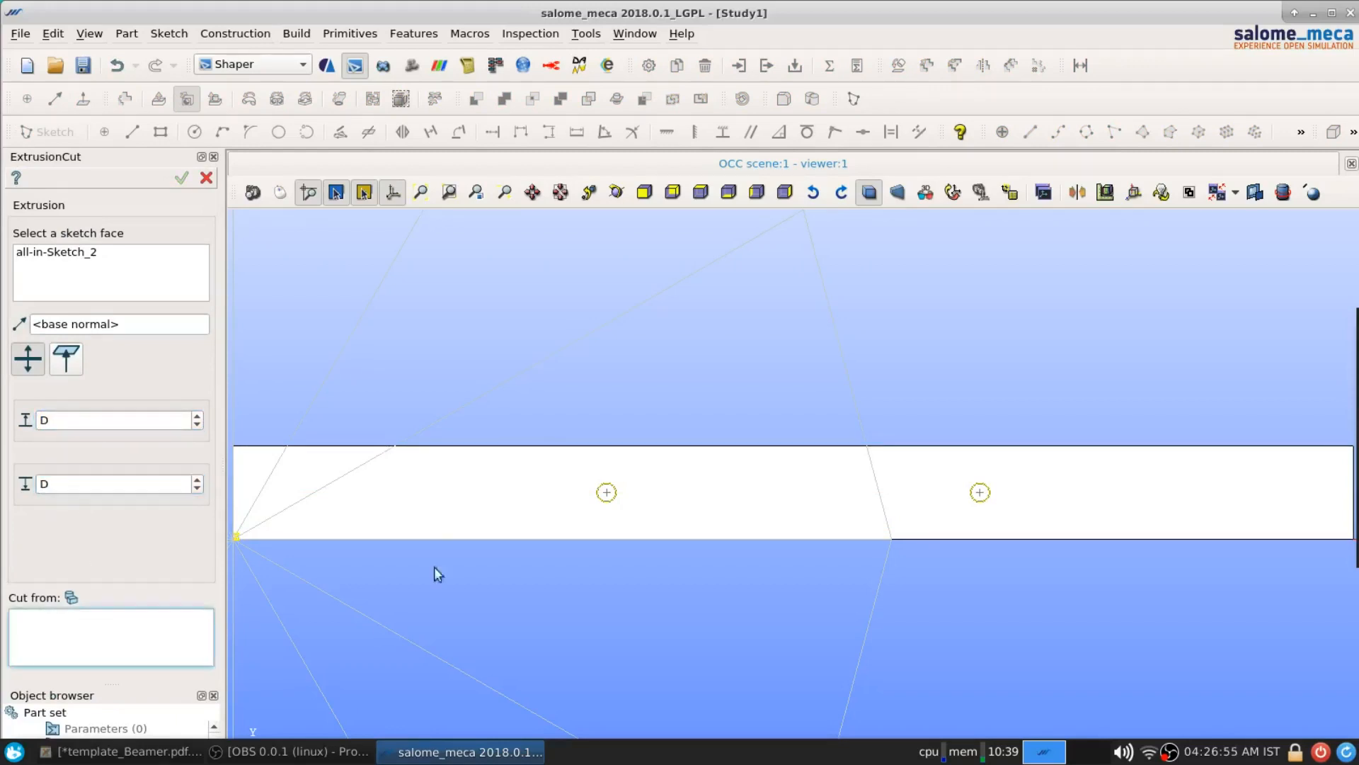
pyautogui.click(415, 507)
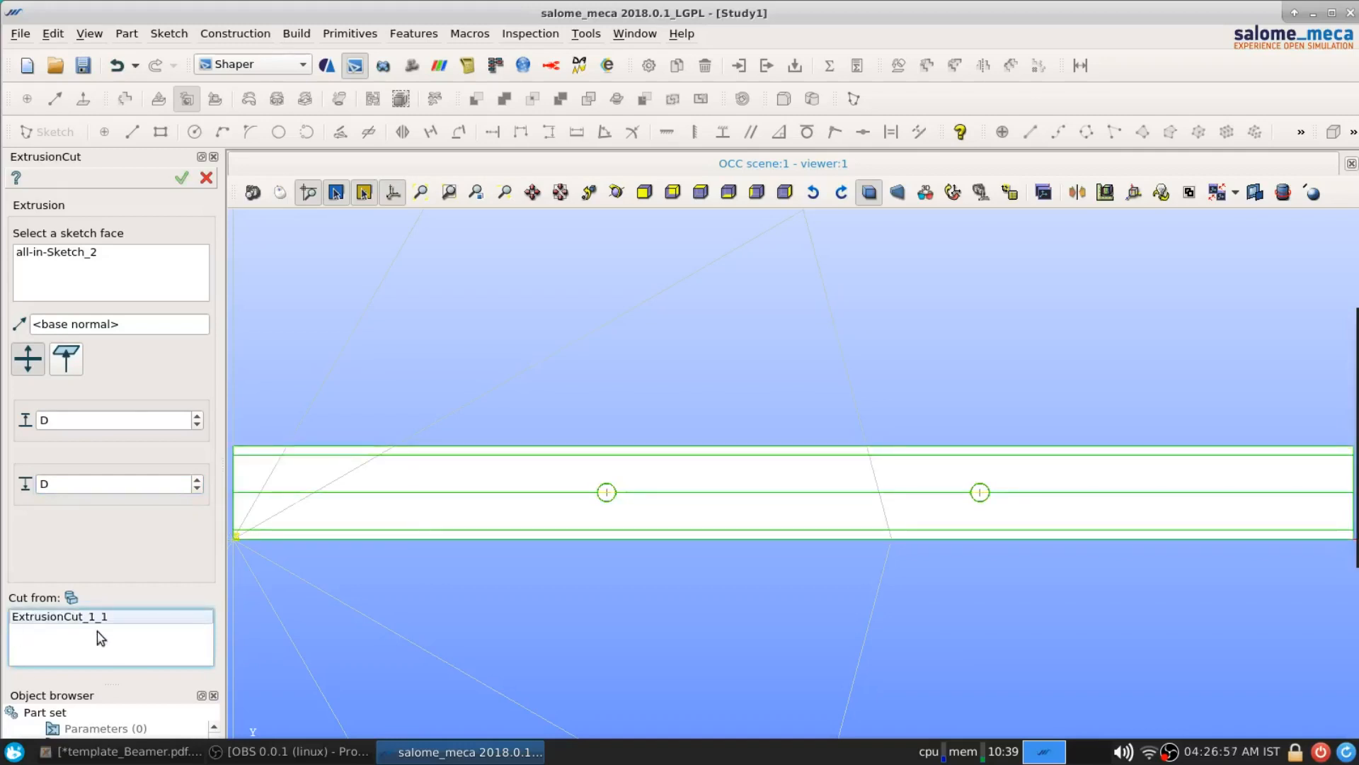
pyautogui.click(181, 182)
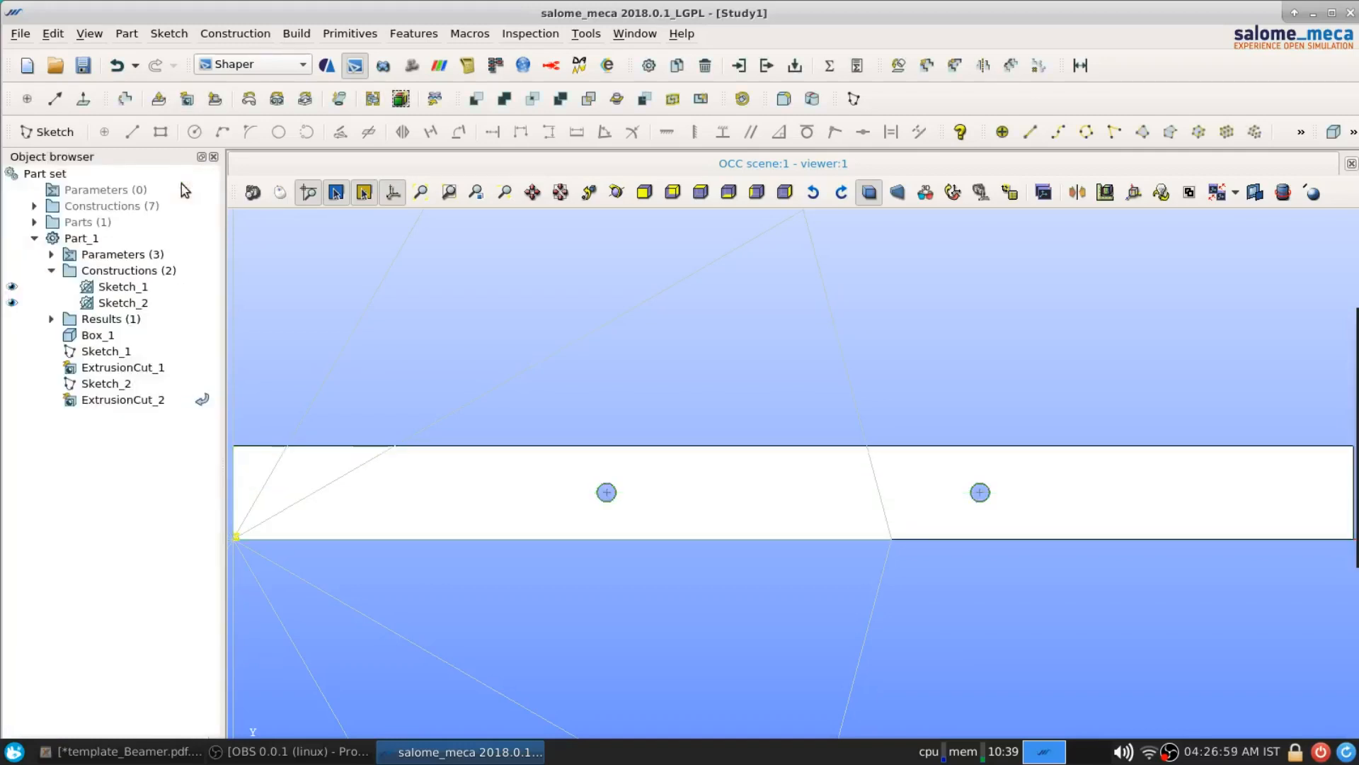
# Step: Create a face group named FIX from the beam's end face at the origin, the one with the diamond opening
pyautogui.scroll(-1, 678, 508)
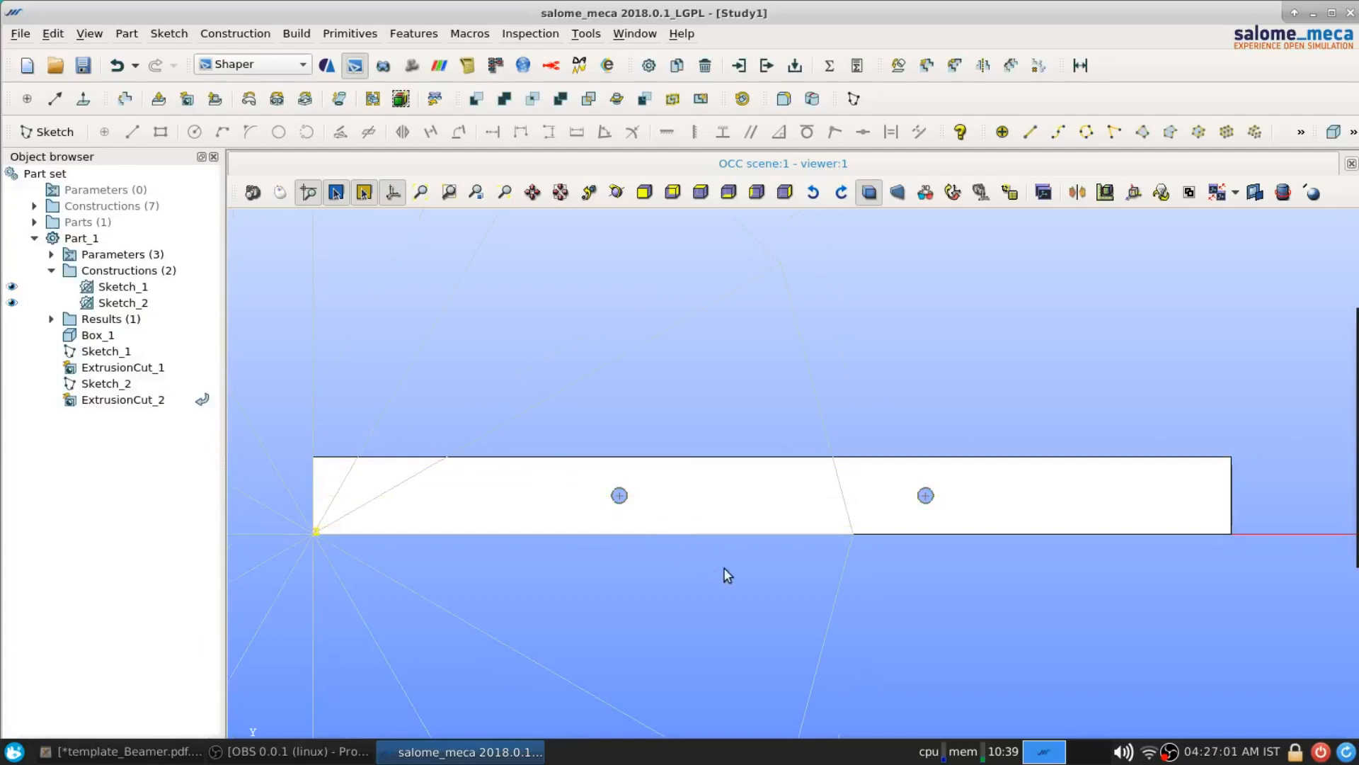
pyautogui.keyDown('ctrl'); pyautogui.moveTo(804, 589); pyautogui.dragTo(582, 499, button='right'); pyautogui.keyUp('ctrl')
pyautogui.keyDown('ctrl'); pyautogui.moveTo(1126, 553); pyautogui.dragTo(851, 657, button='right'); pyautogui.keyUp('ctrl')
pyautogui.scroll(5, 487, 626)
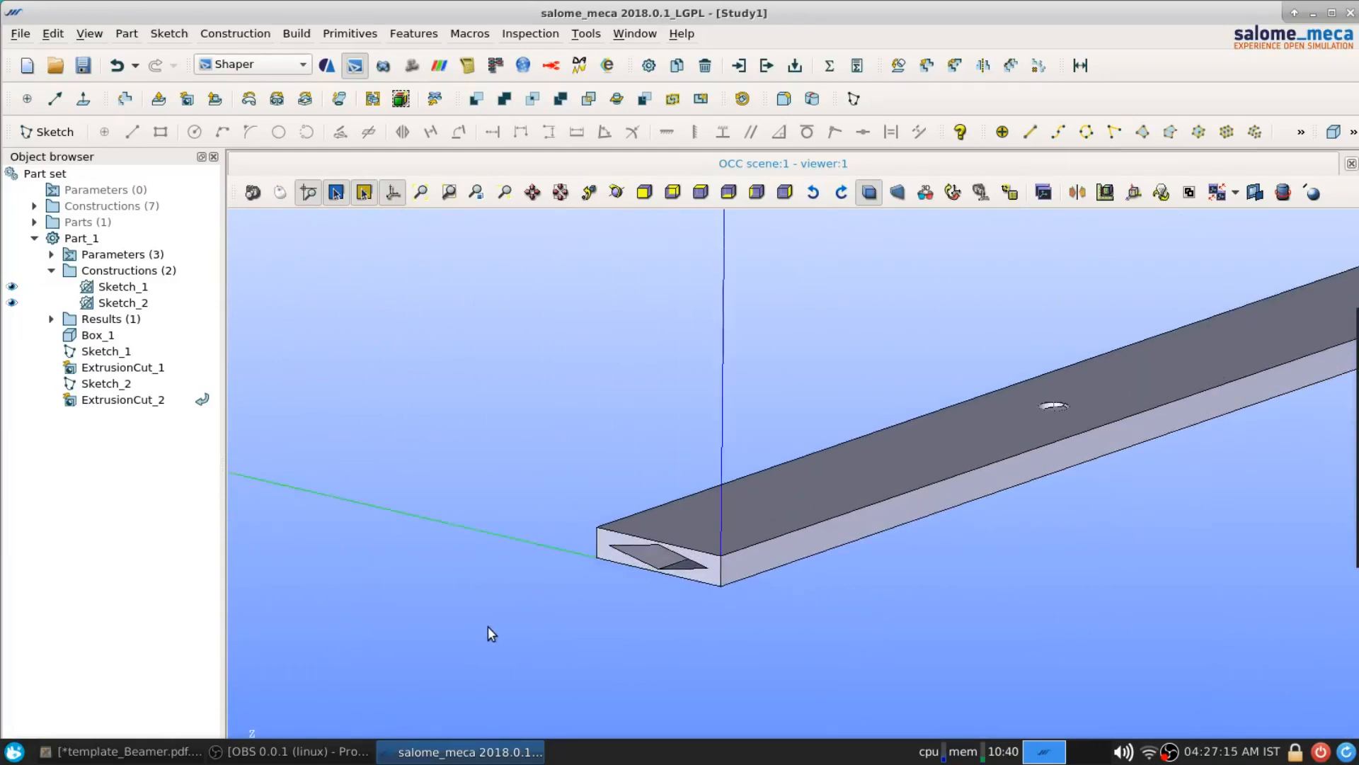
pyautogui.click(114, 401)
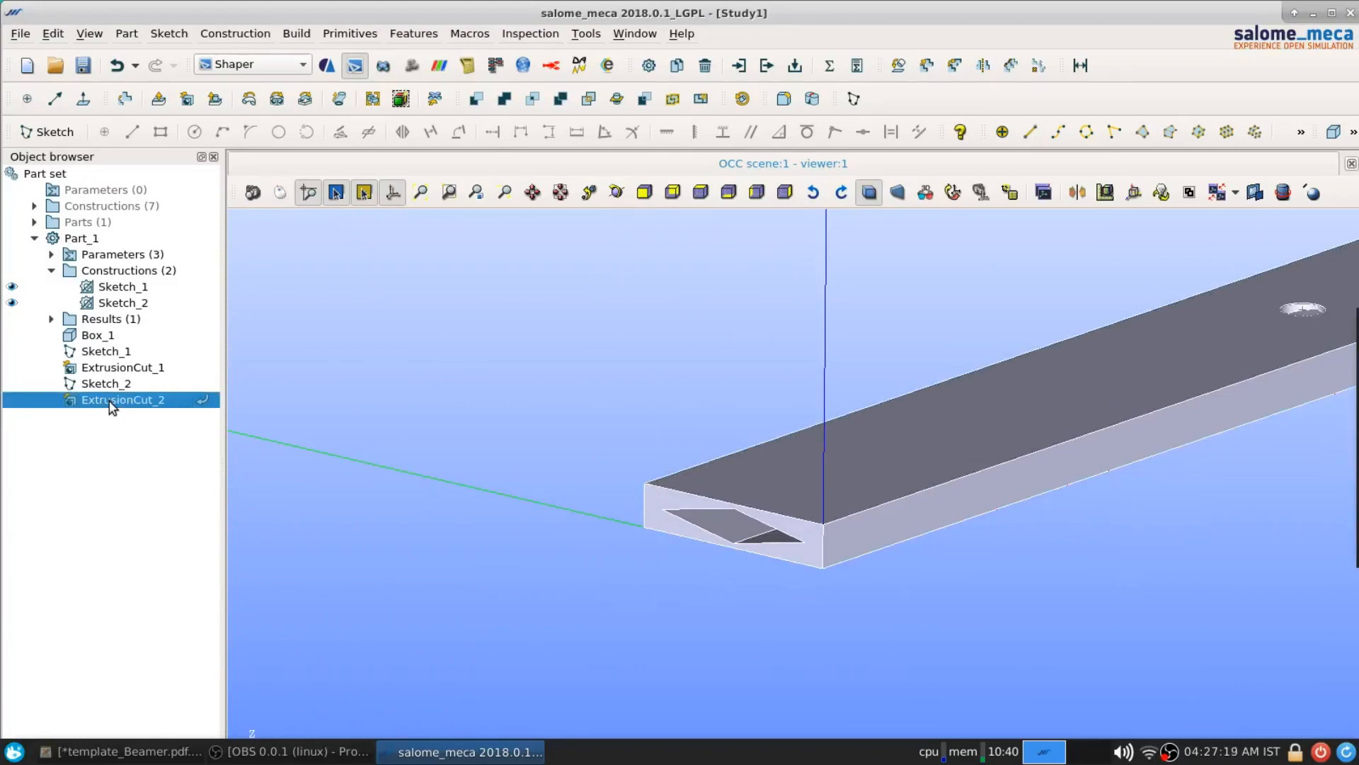
pyautogui.click(409, 36)
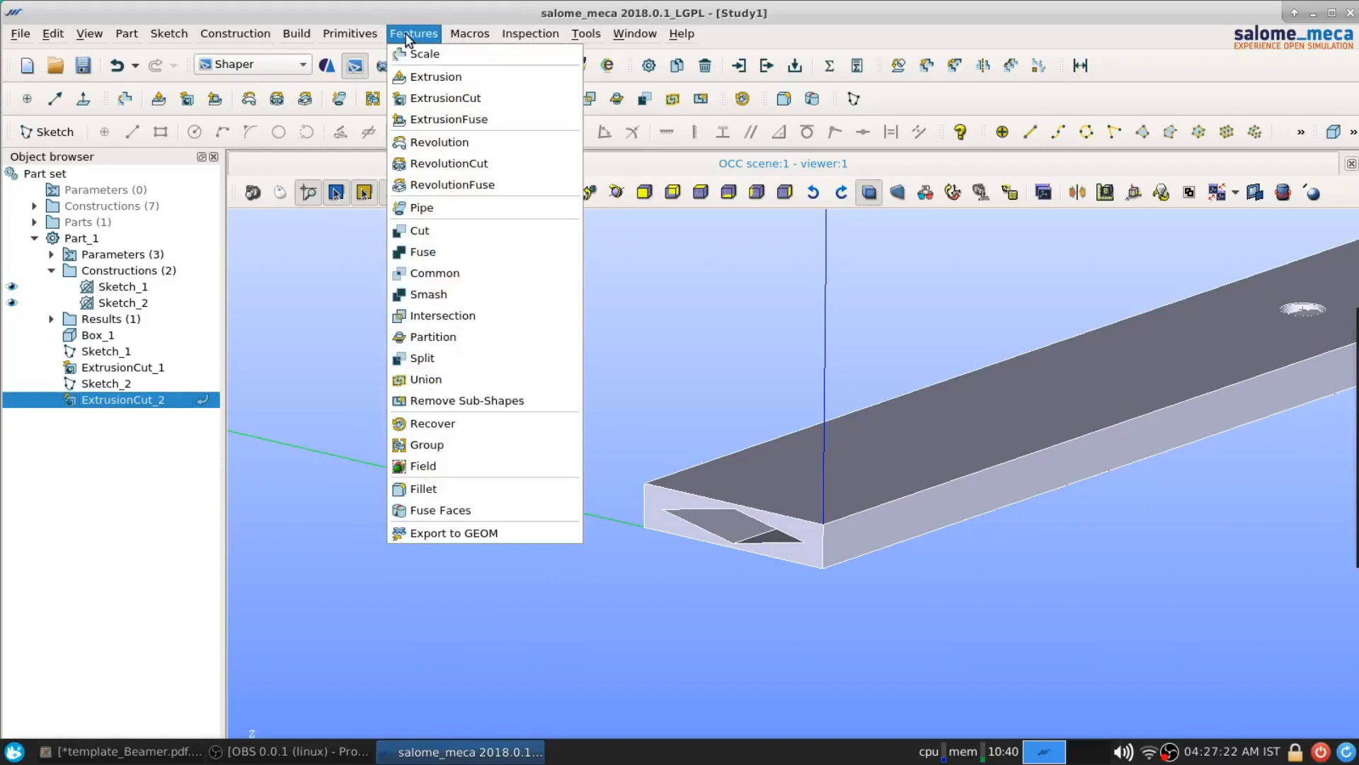
pyautogui.click(451, 443)
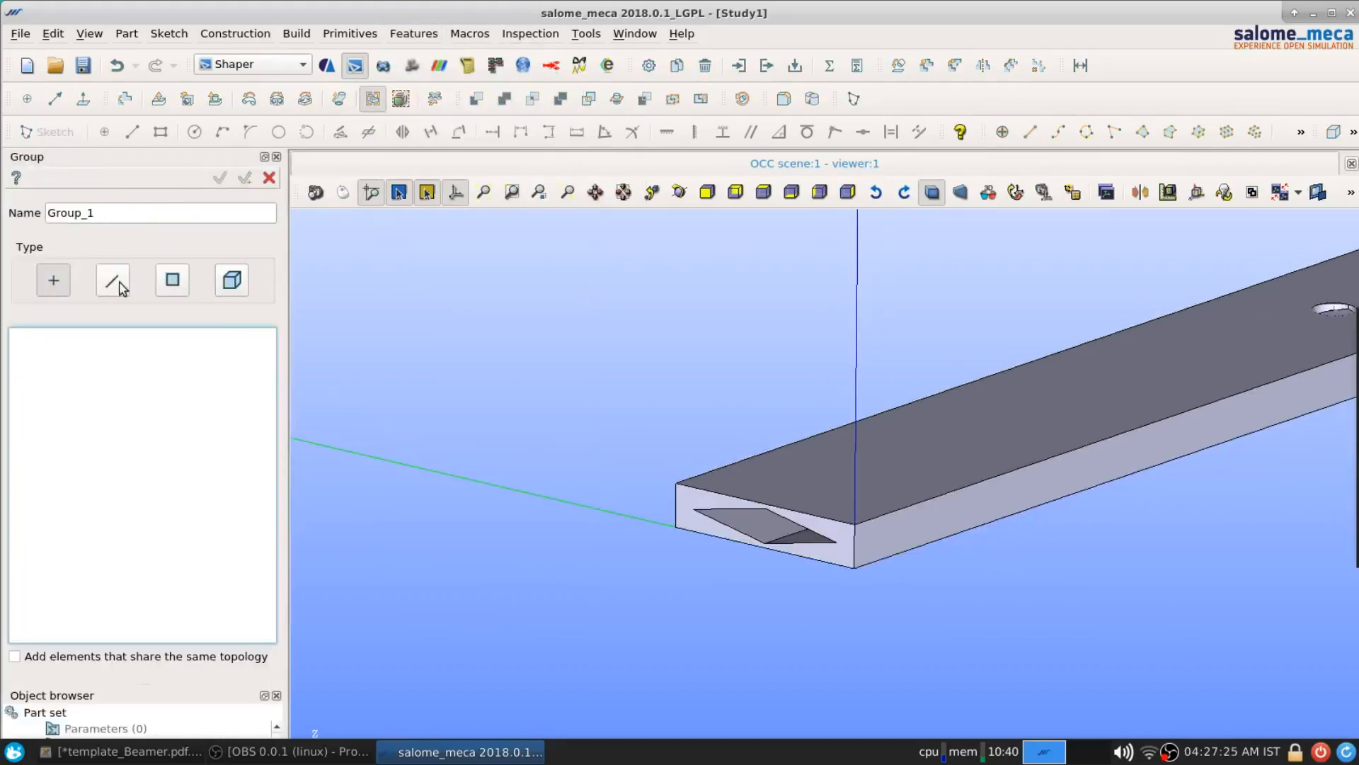
pyautogui.click(173, 287)
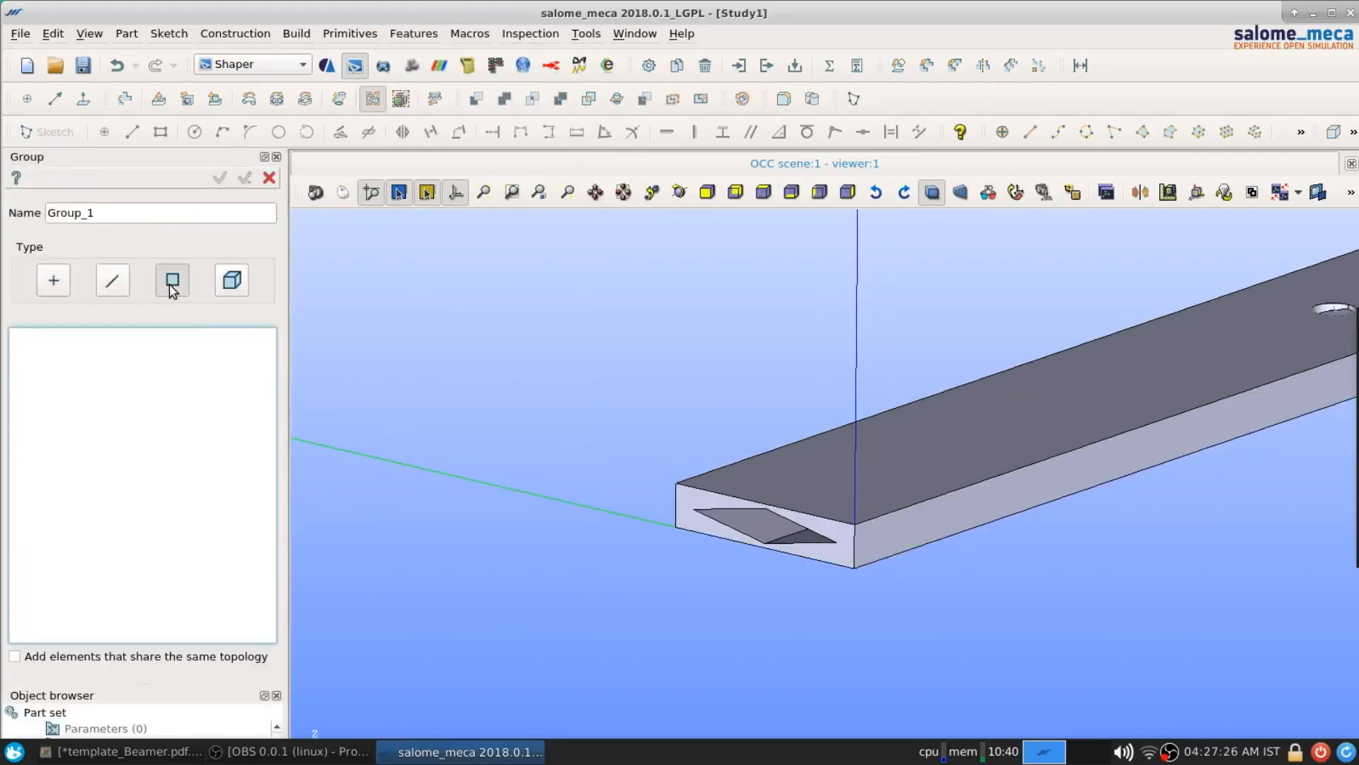
pyautogui.click(691, 502)
pyautogui.moveTo(111, 212); pyautogui.dragTo(26, 211)
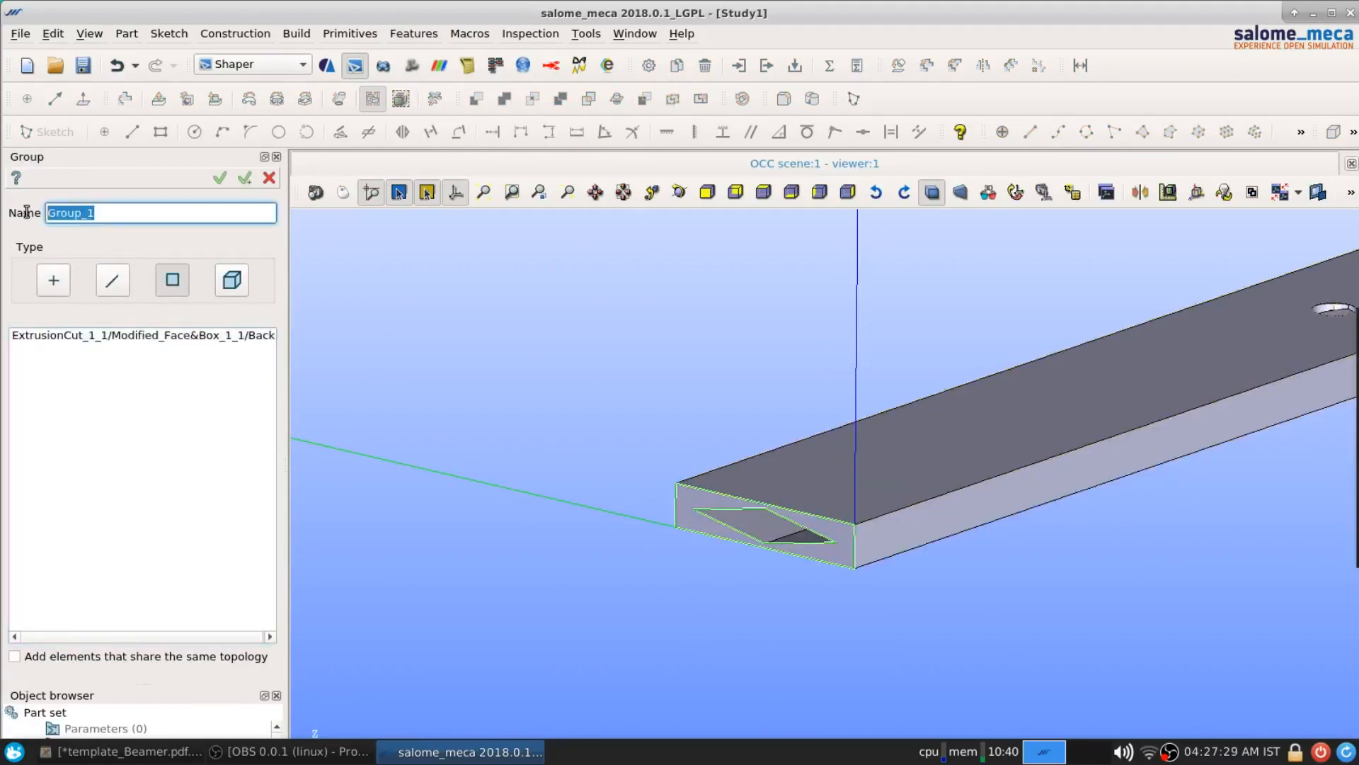
pyautogui.write('FIX')
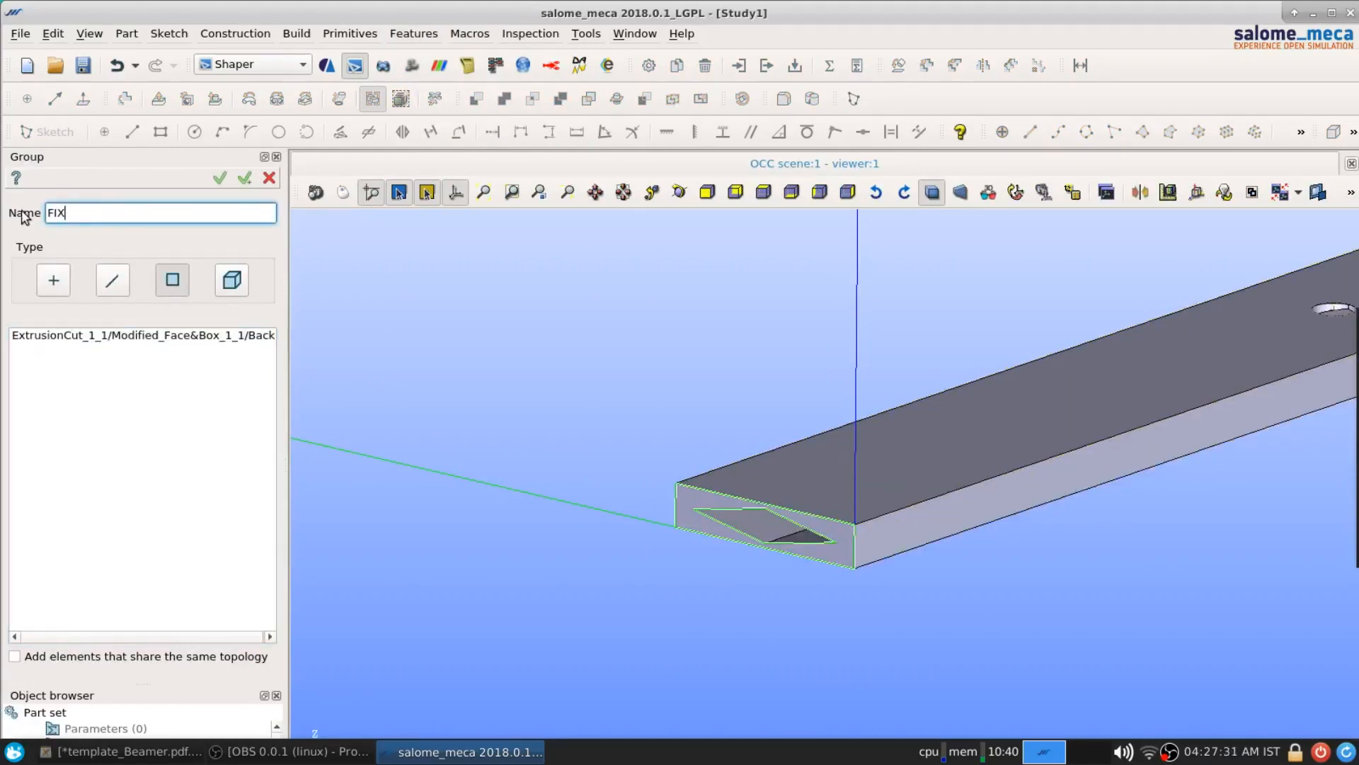
pyautogui.click(218, 181)
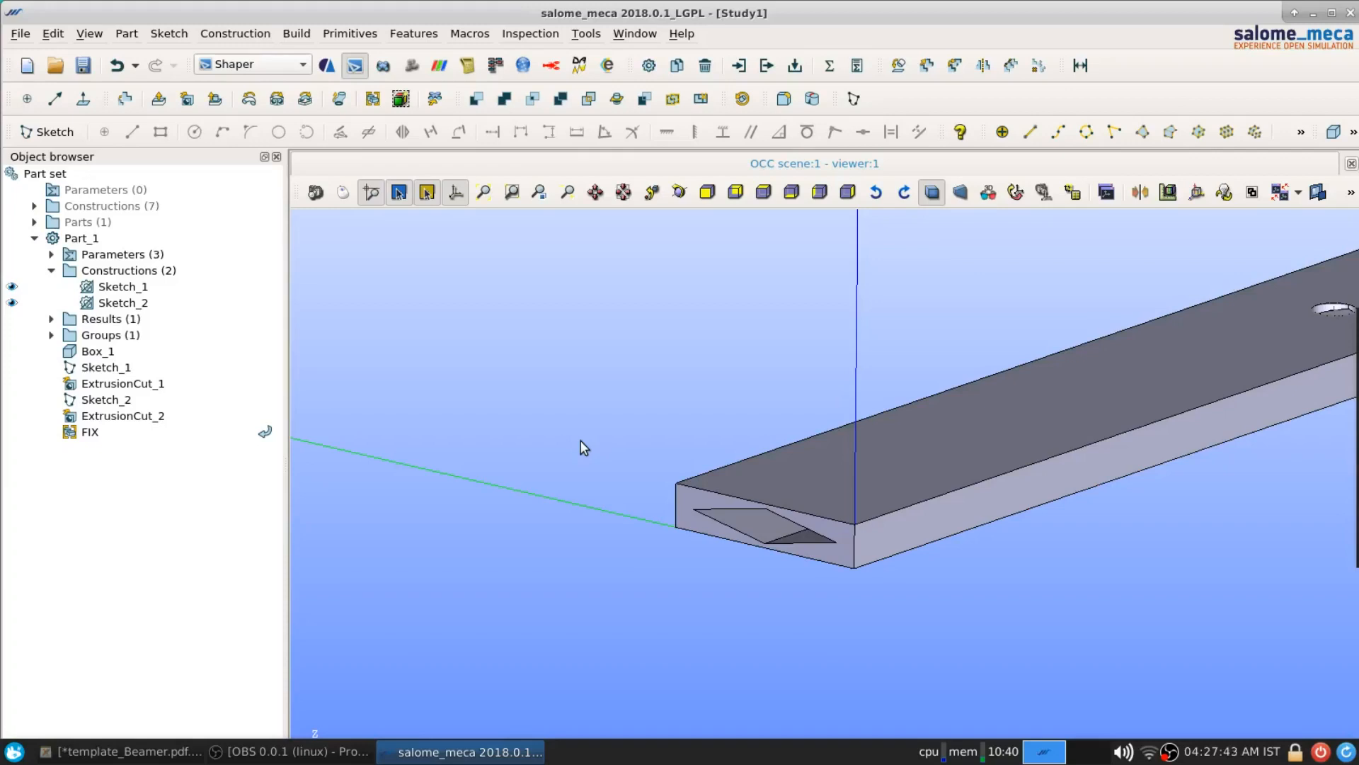
# Step: Export ExtrusionCut_2 to GEOM and check the exported solid and its FIX group in the Geometry module
pyautogui.scroll(-5, 581, 446)
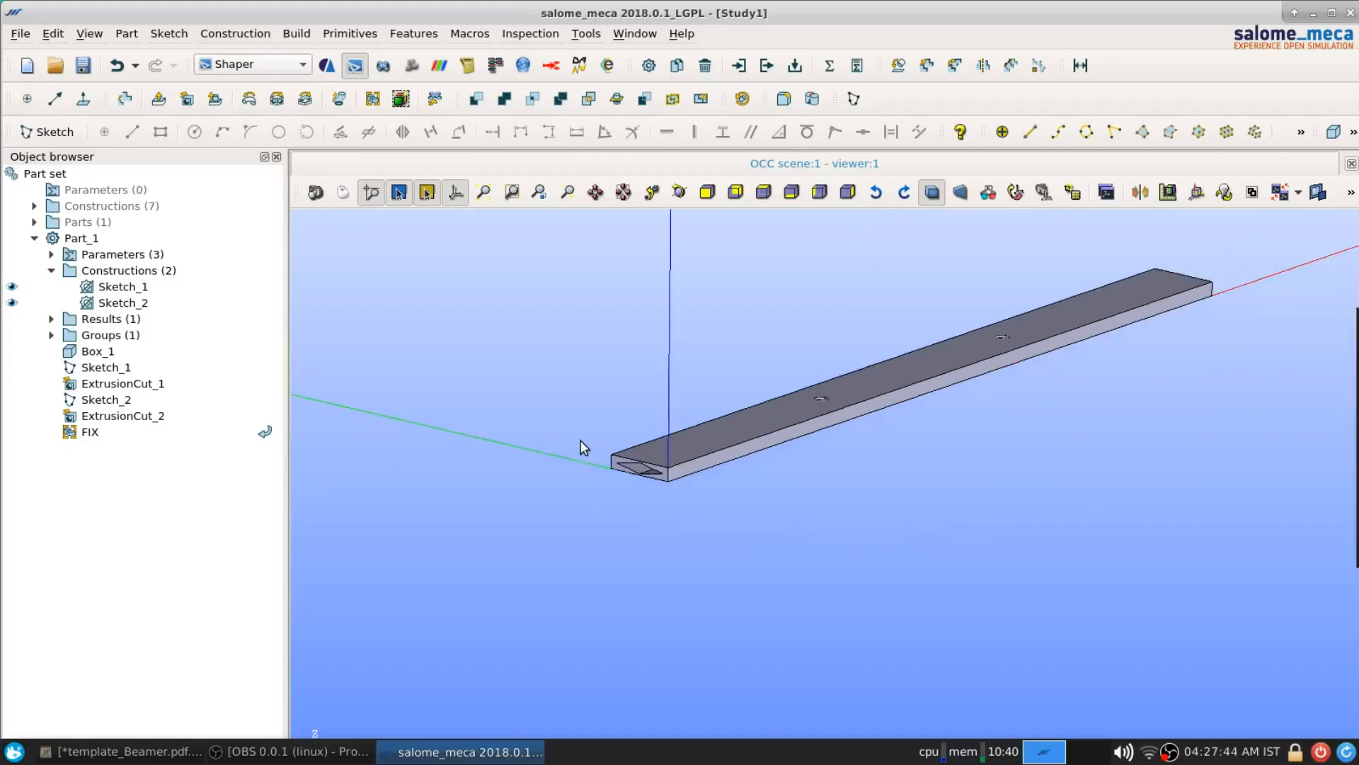
pyautogui.click(114, 421)
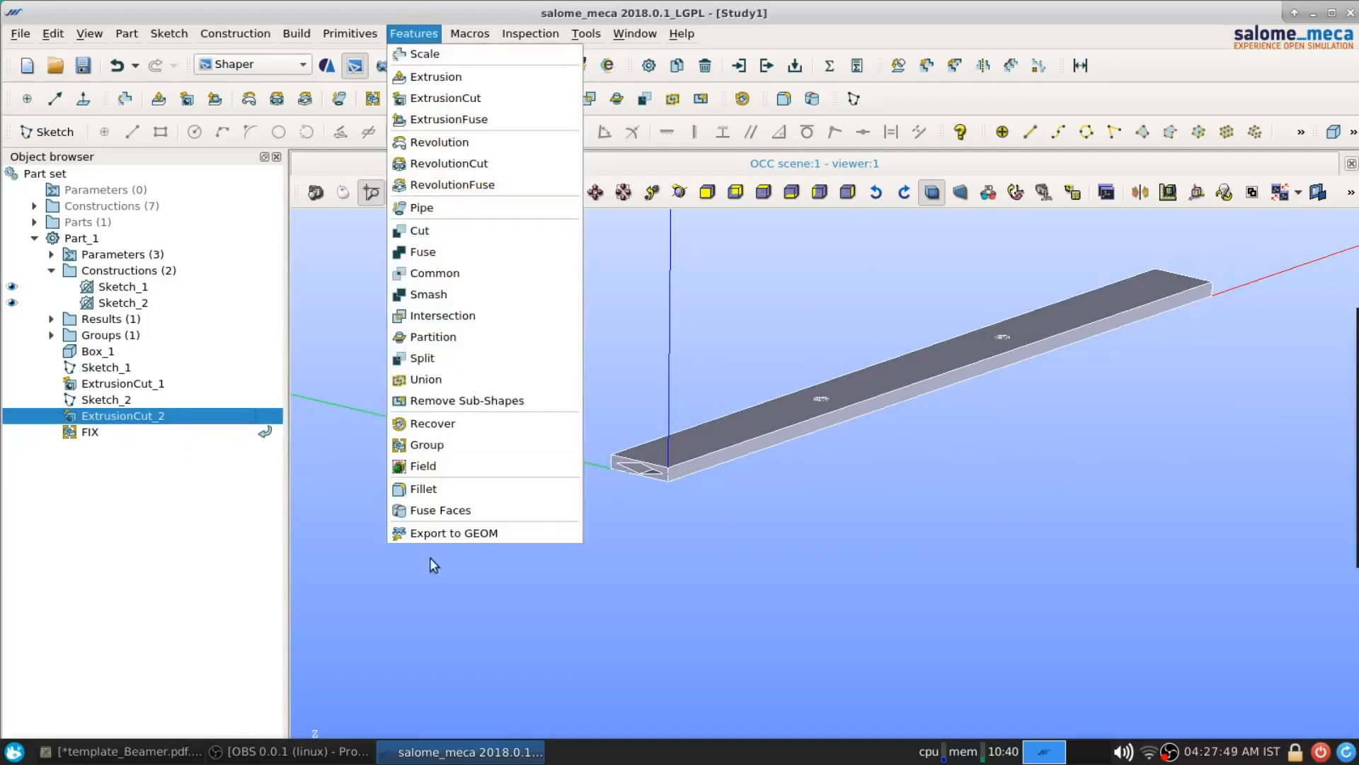
pyautogui.click(453, 536)
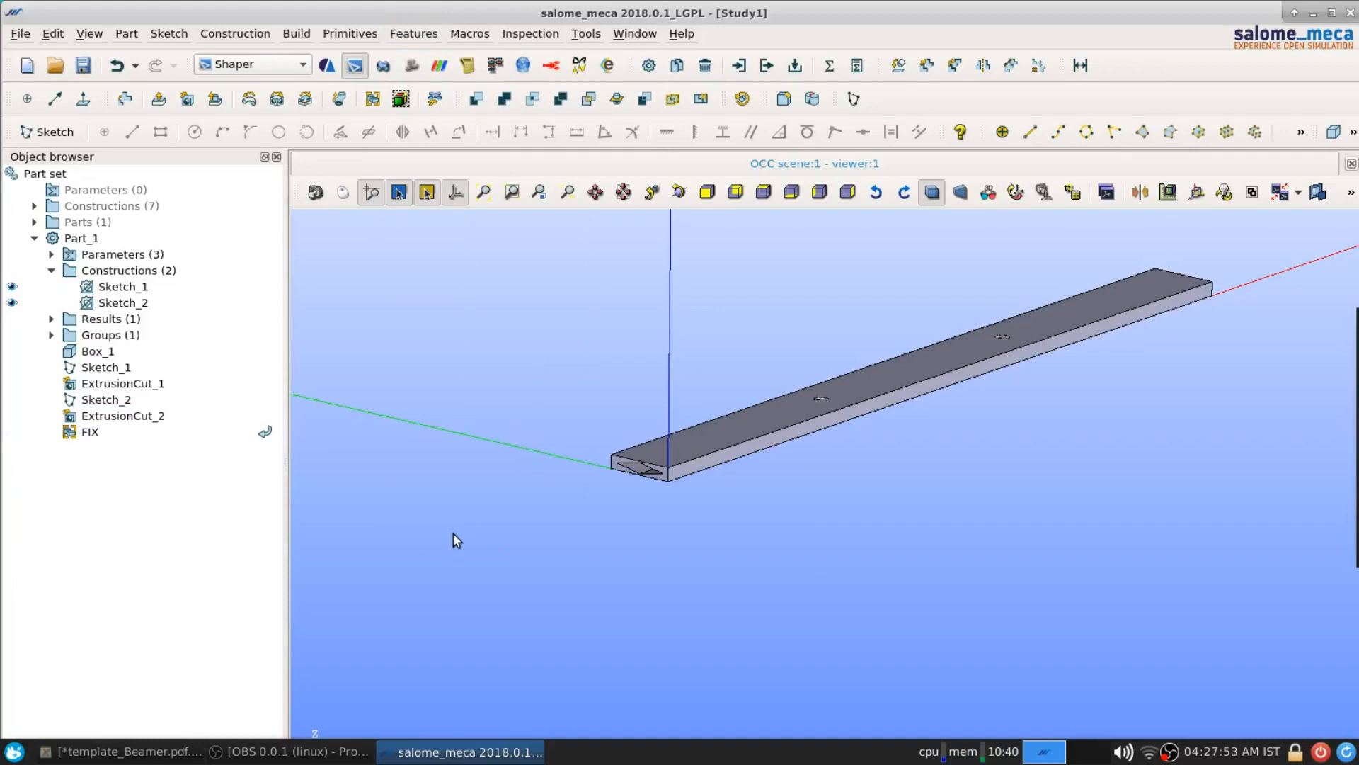
pyautogui.click(383, 66)
pyautogui.click(34, 240)
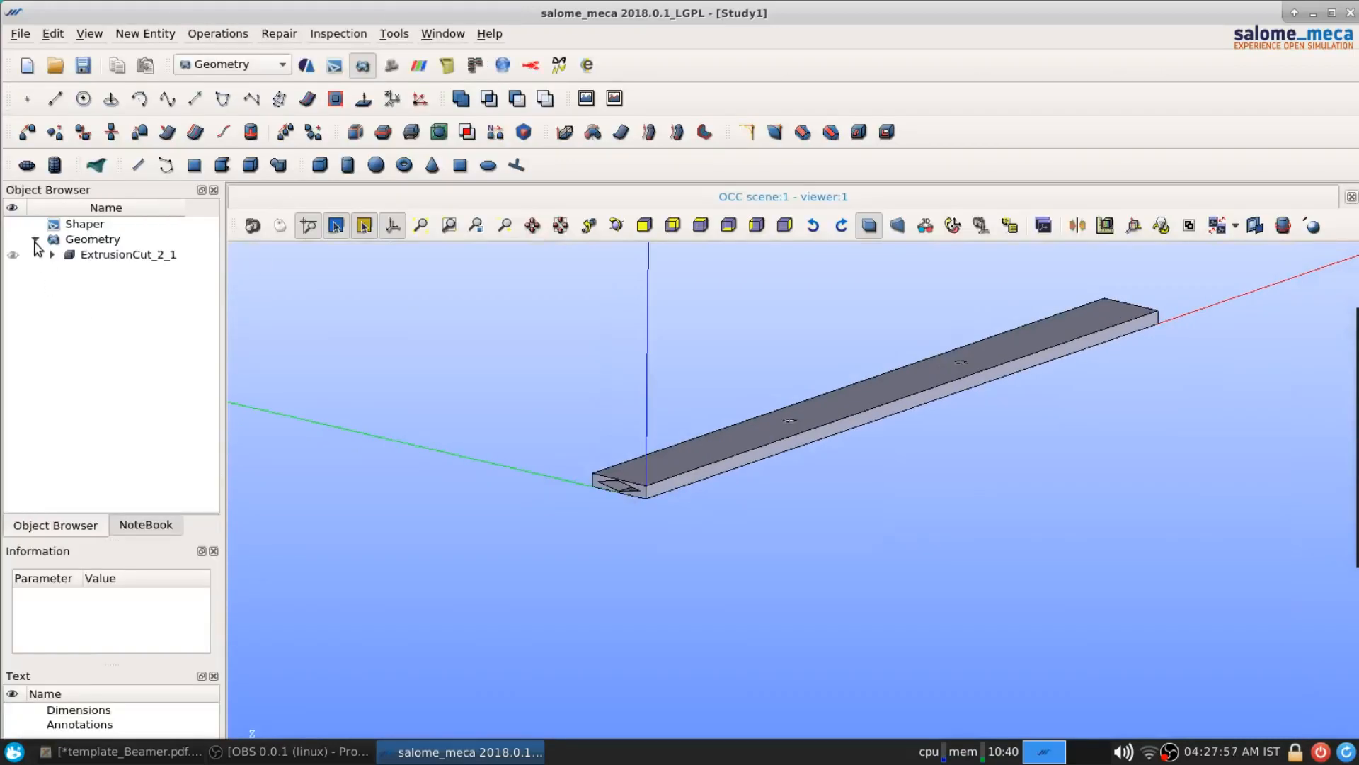
pyautogui.click(122, 257)
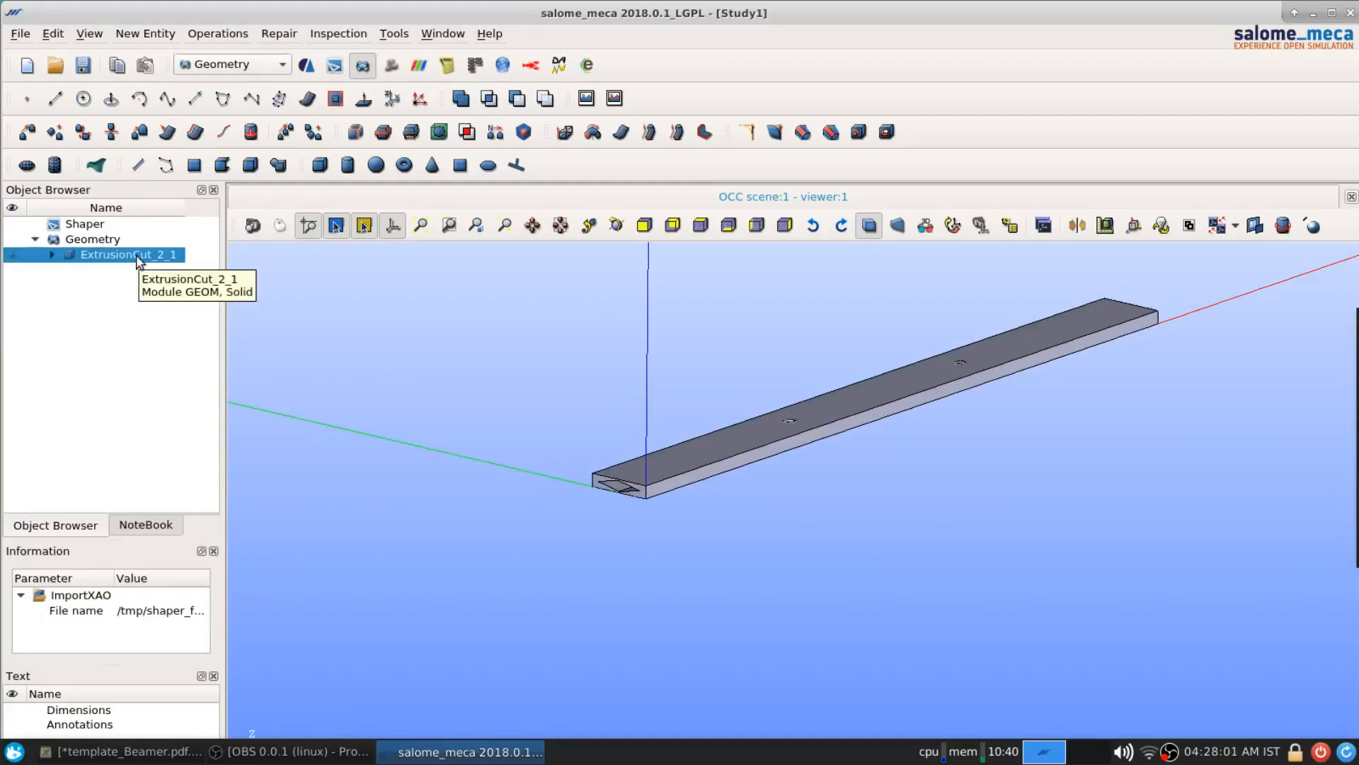
pyautogui.click(53, 255)
pyautogui.click(106, 276)
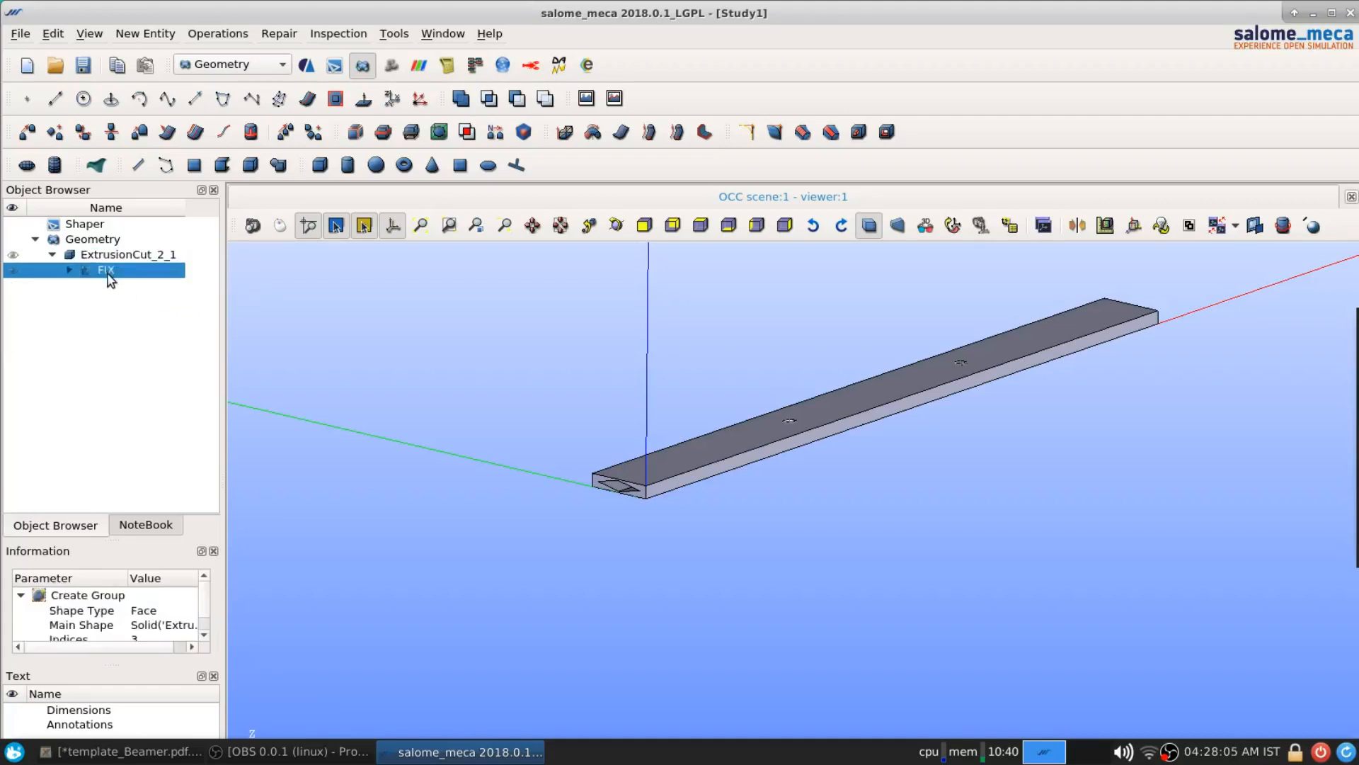
# Step: Start a new mesh on the solid ExtrusionCut_2_1 in the Mesh module, using the NETGEN 1D-2D-3D algorithm
pyautogui.click(112, 256)
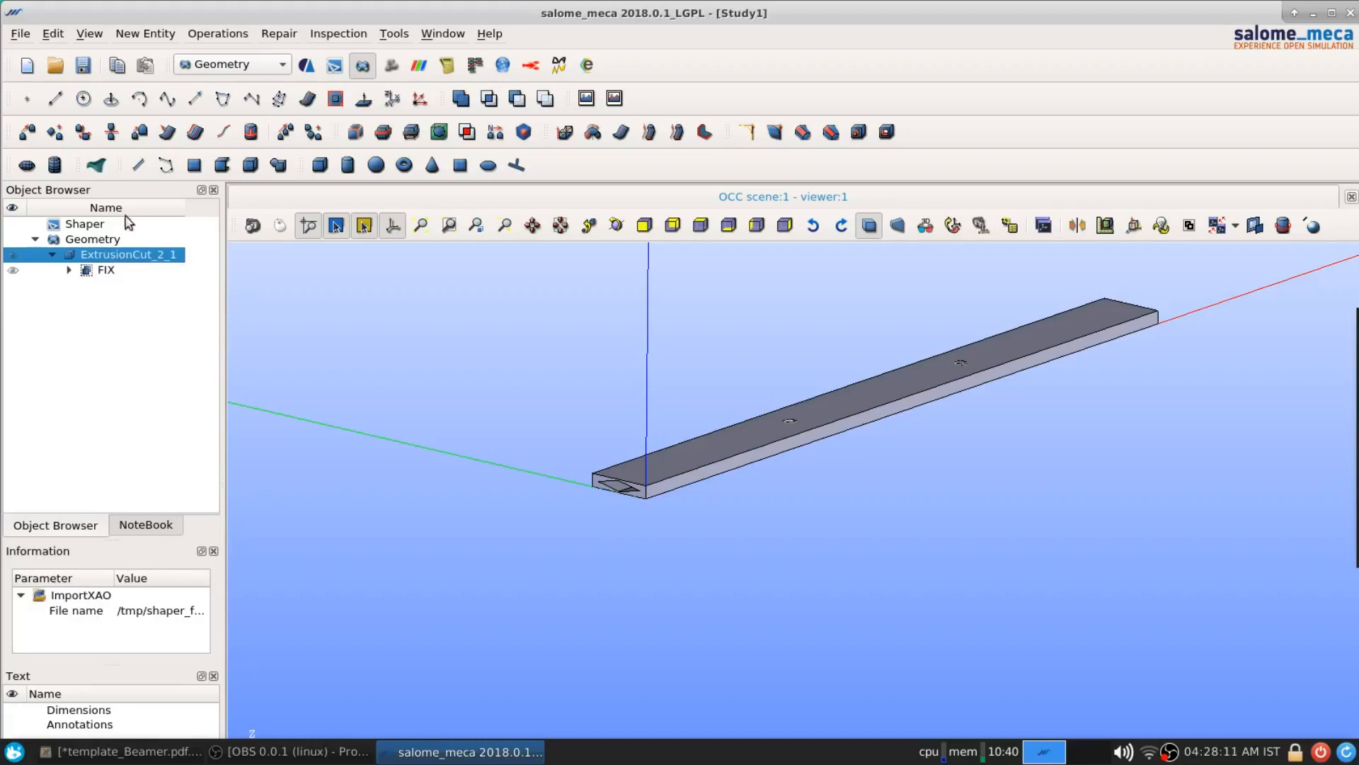
pyautogui.doubleClick(327, 12)
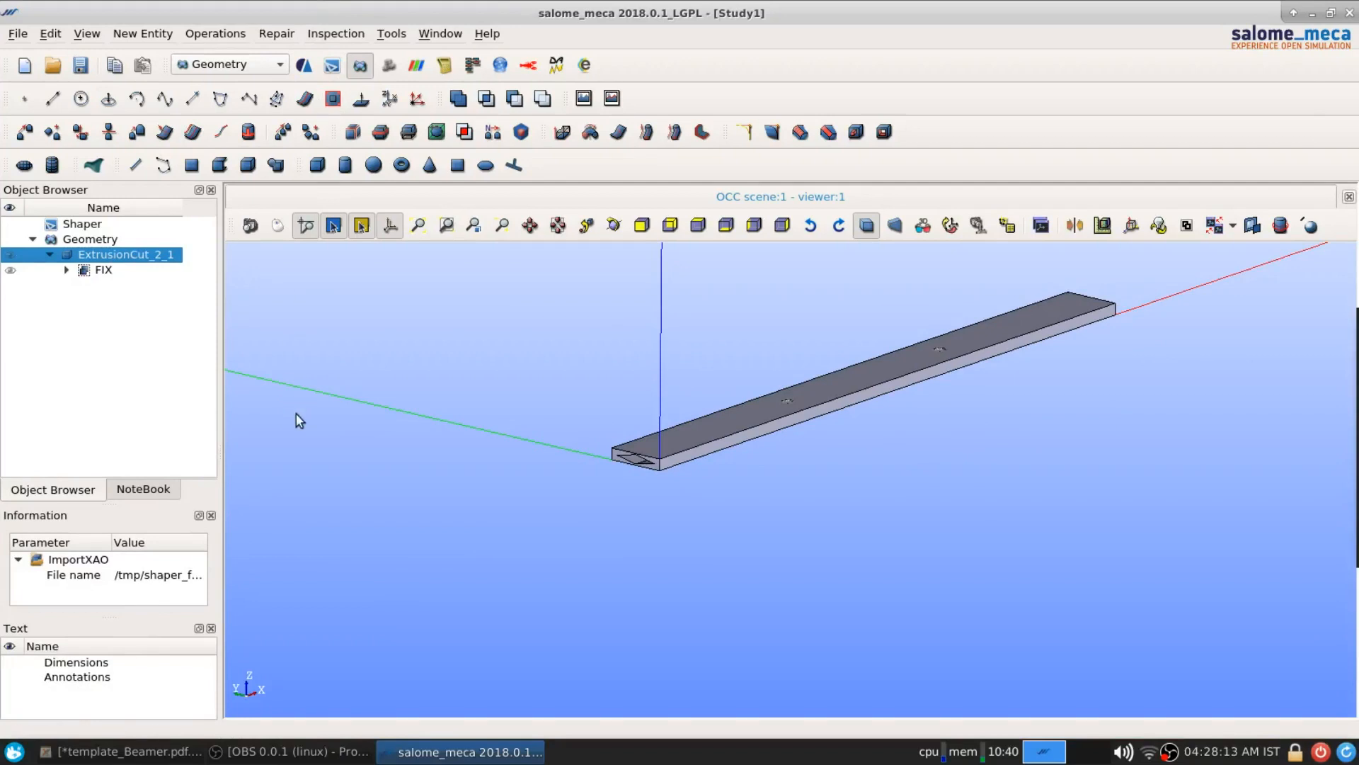
pyautogui.click(394, 63)
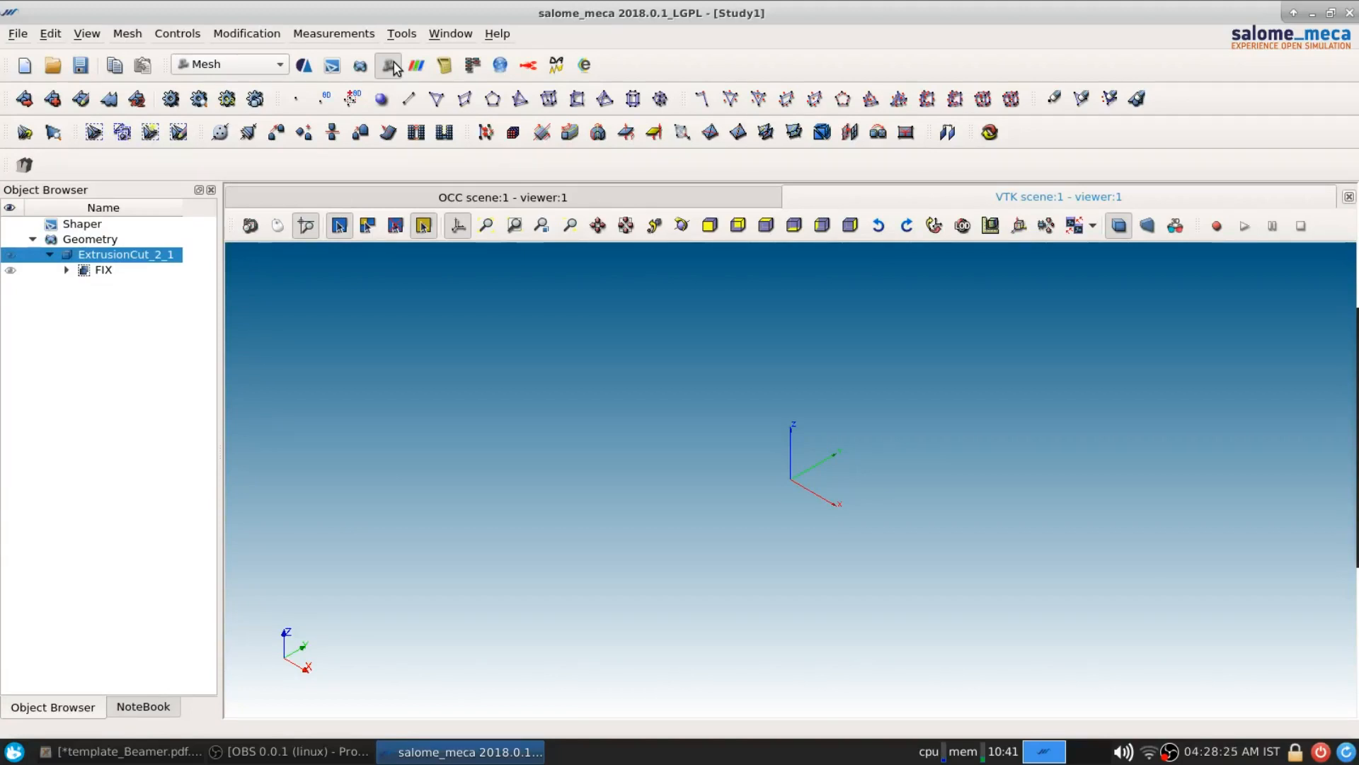
pyautogui.click(131, 35)
pyautogui.click(159, 52)
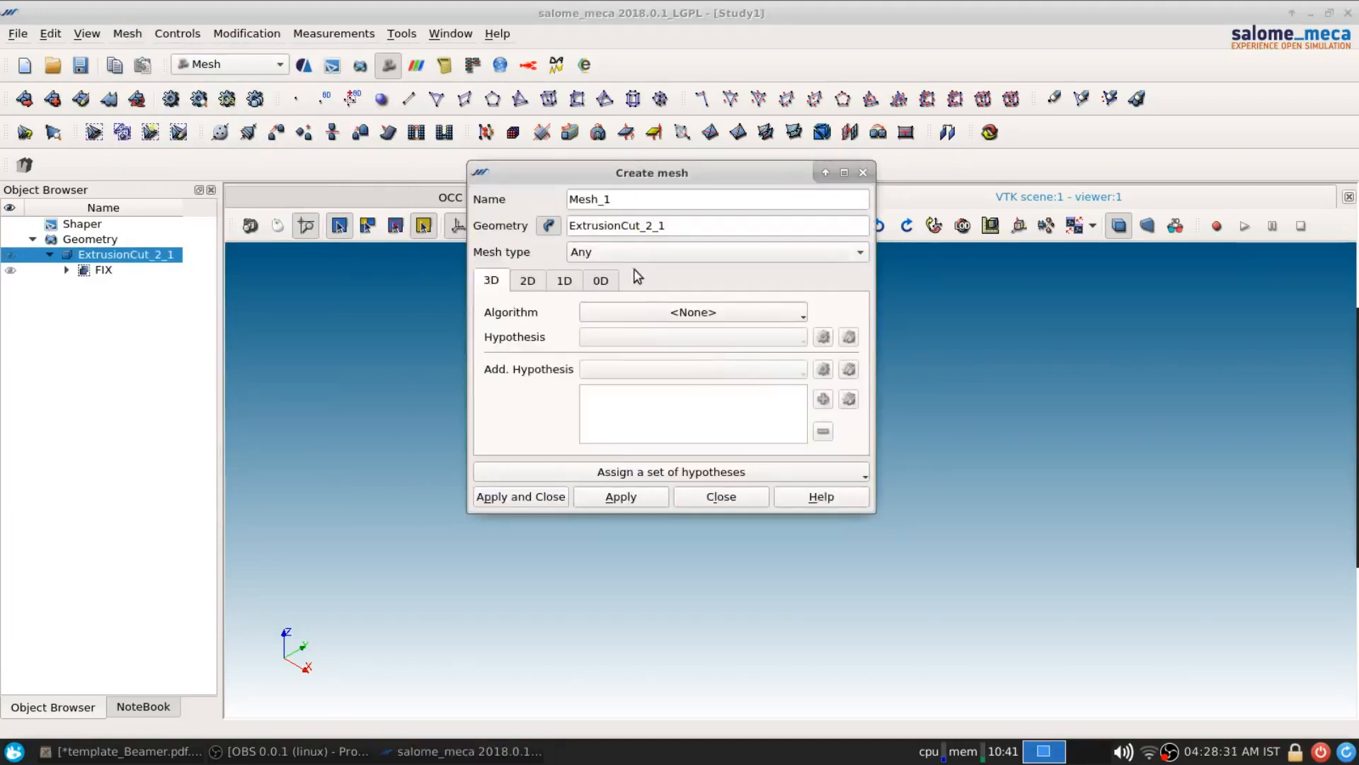
pyautogui.click(728, 315)
pyautogui.click(679, 457)
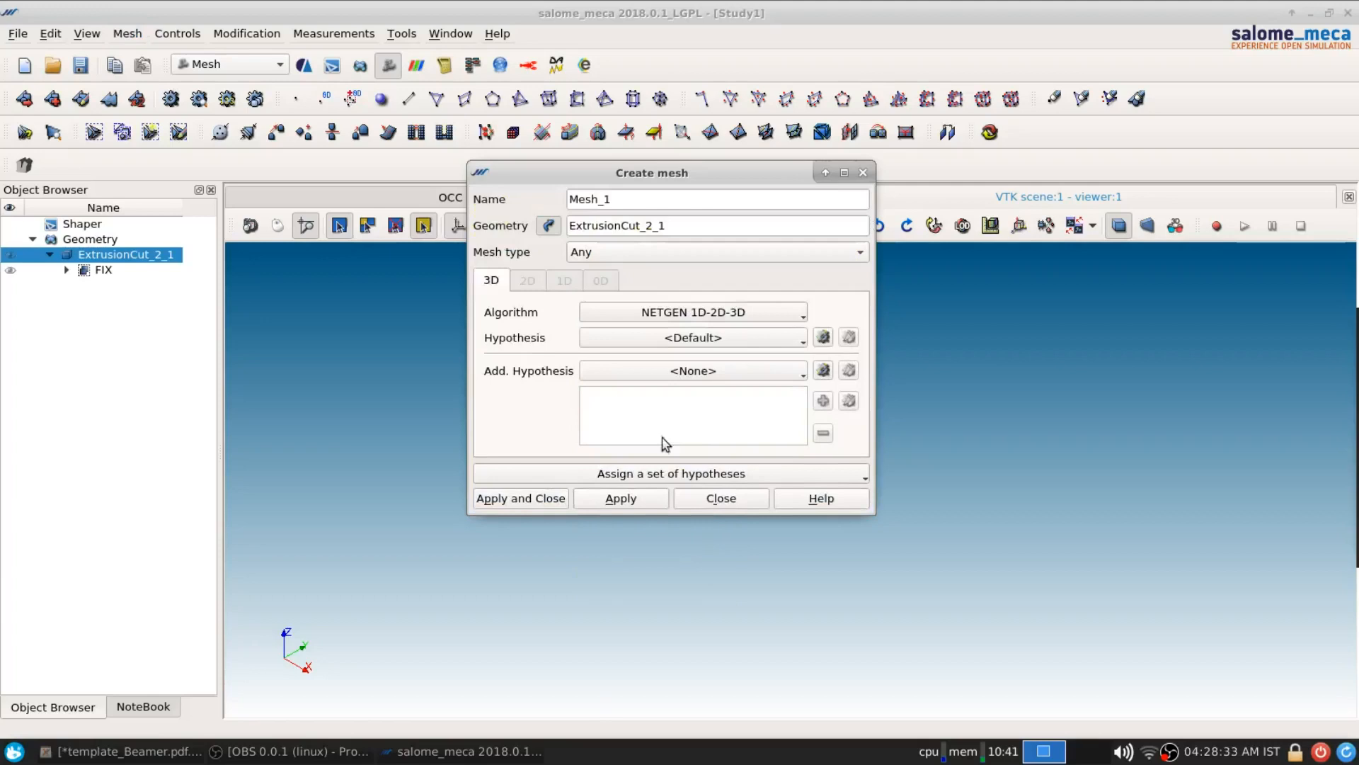
# Step: Assign a NETGEN 3D Parameters hypothesis with its default settings and create Mesh_1
pyautogui.click(823, 338)
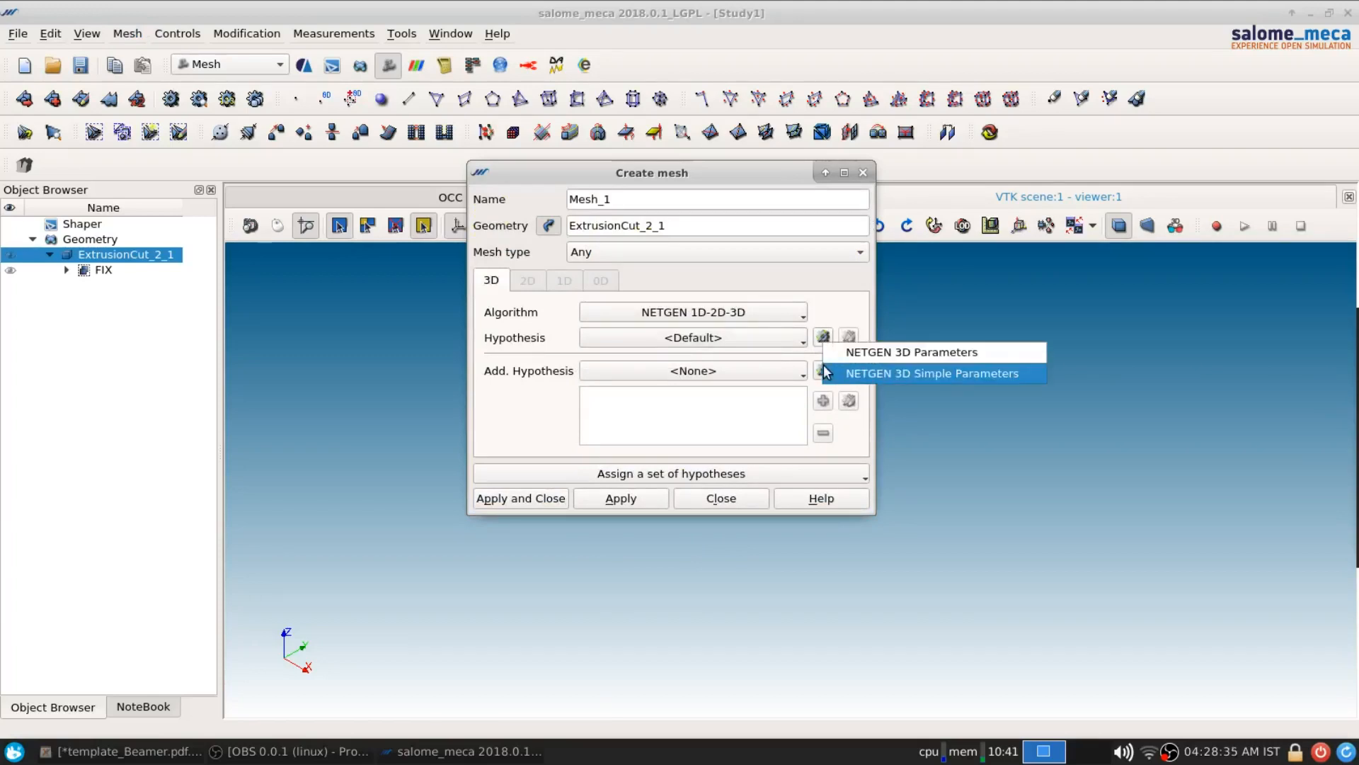
pyautogui.click(835, 354)
pyautogui.click(556, 543)
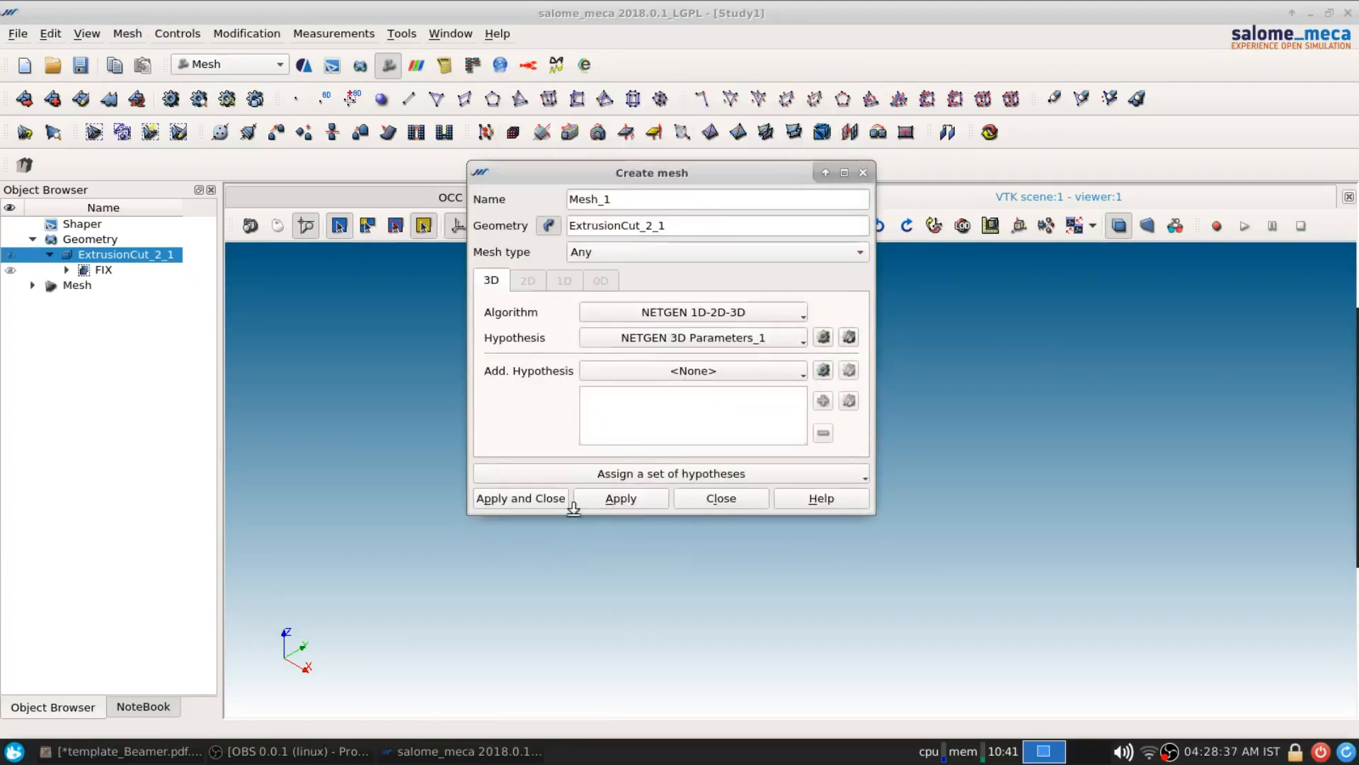
pyautogui.click(542, 499)
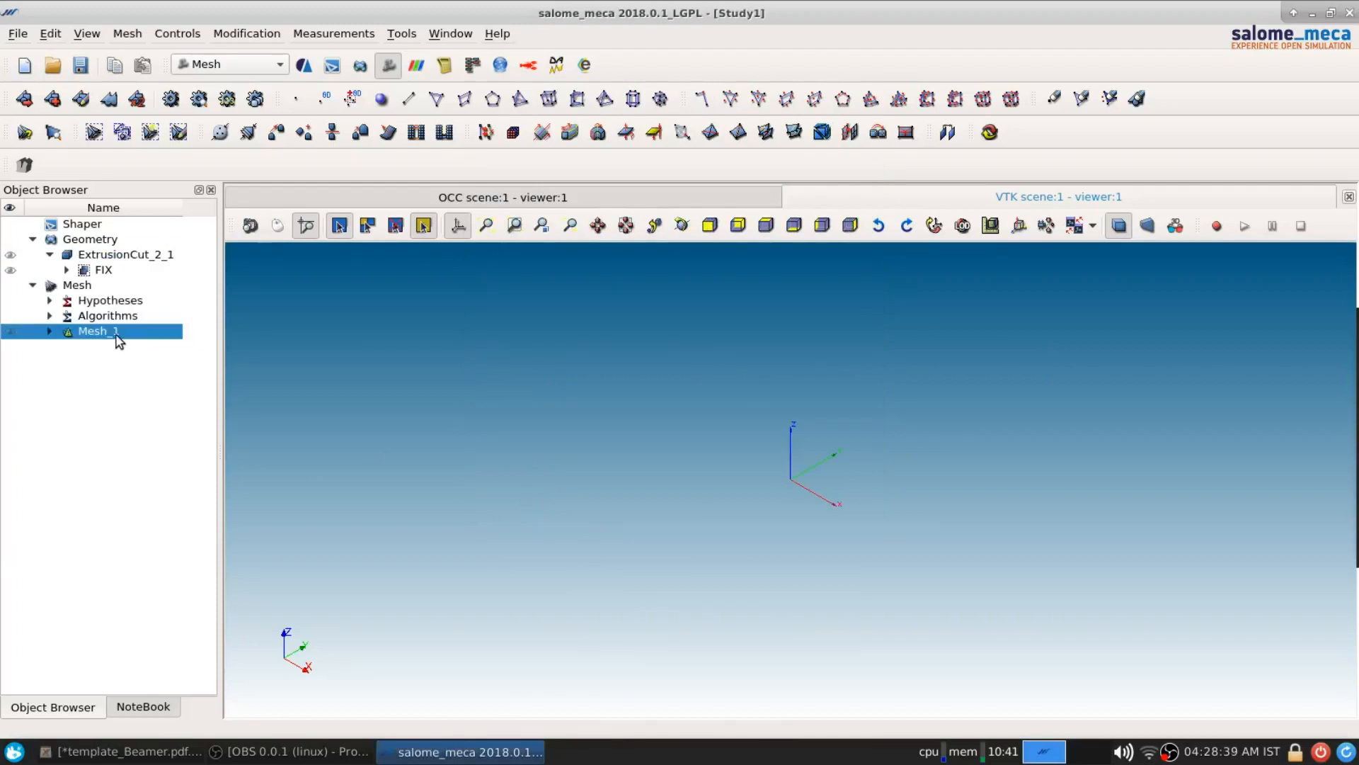
# Step: Compute Mesh_1, dismiss the computation summary and inspect the meshed beam
pyautogui.rightClick(121, 333)
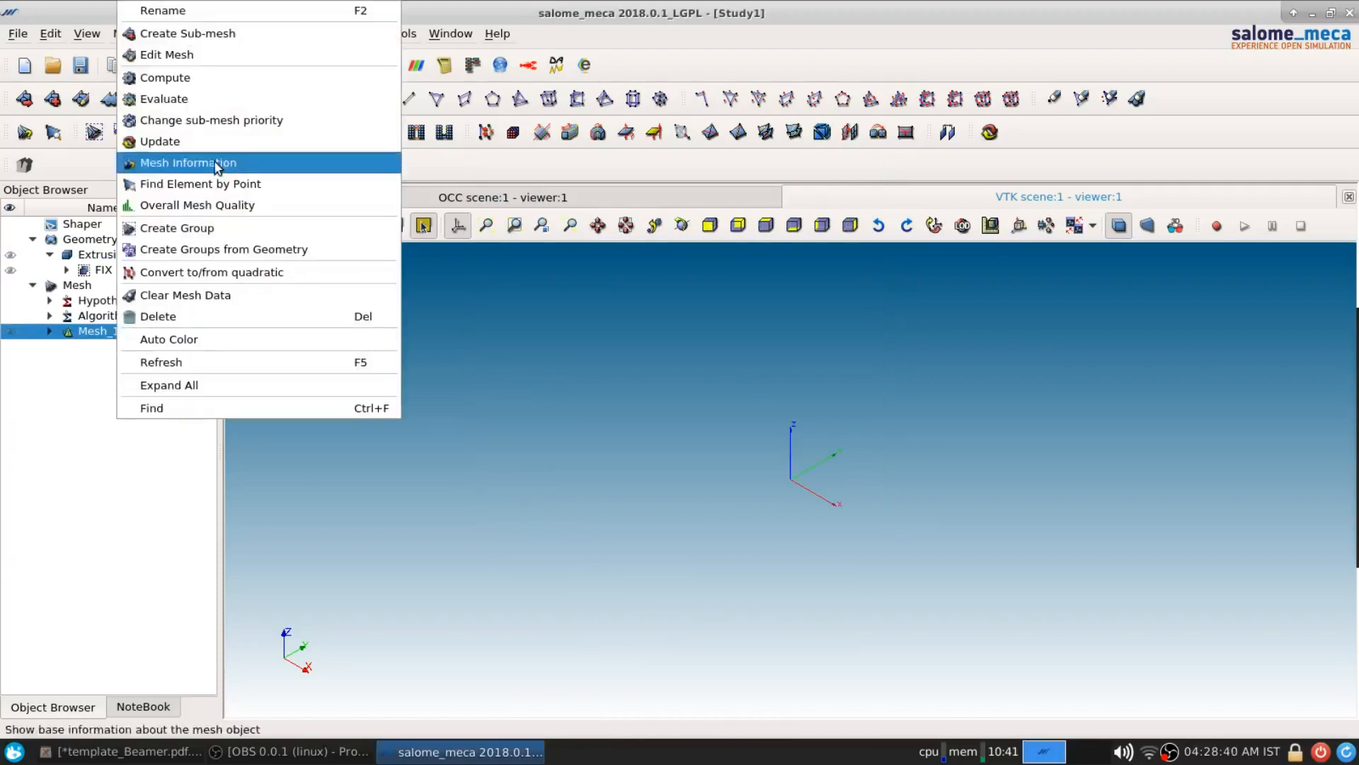
pyautogui.click(214, 80)
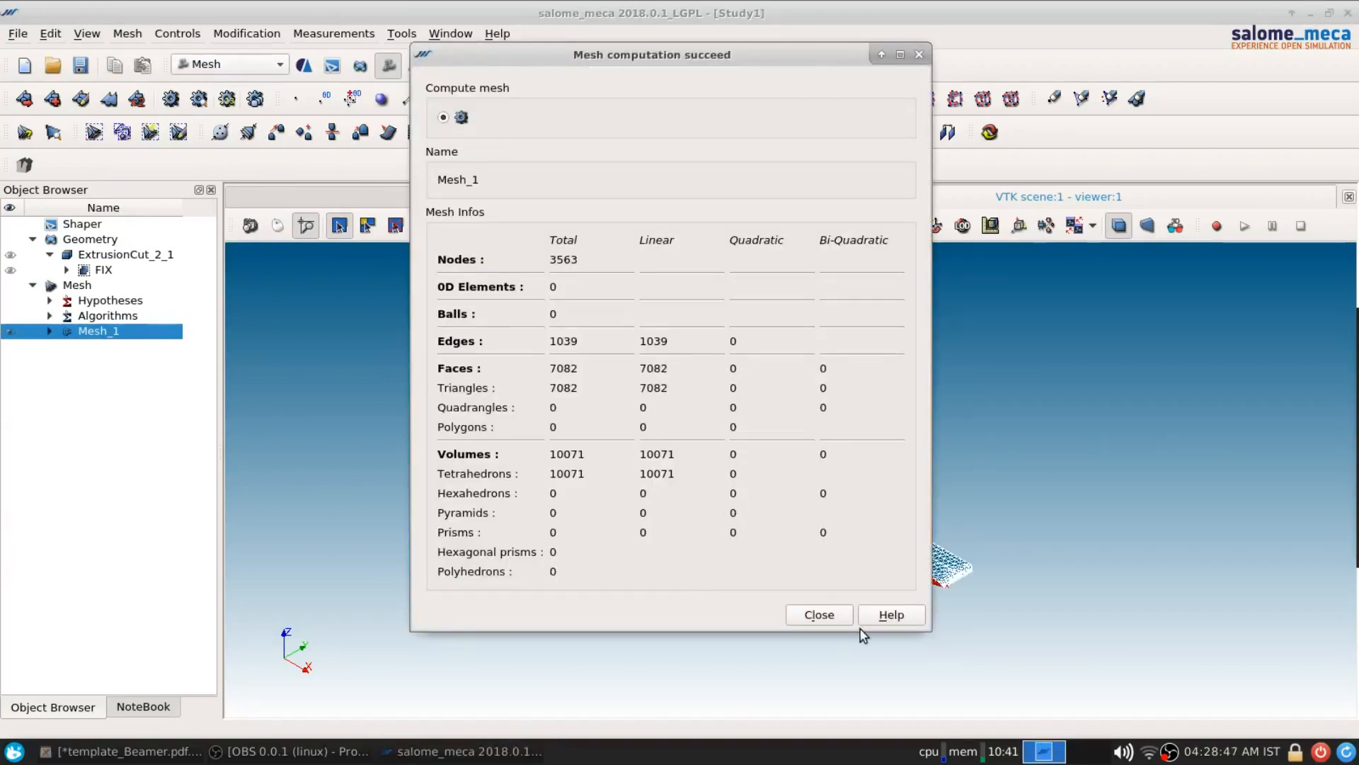
pyautogui.click(821, 616)
pyautogui.scroll(5, 853, 496)
pyautogui.scroll(-5, 844, 529)
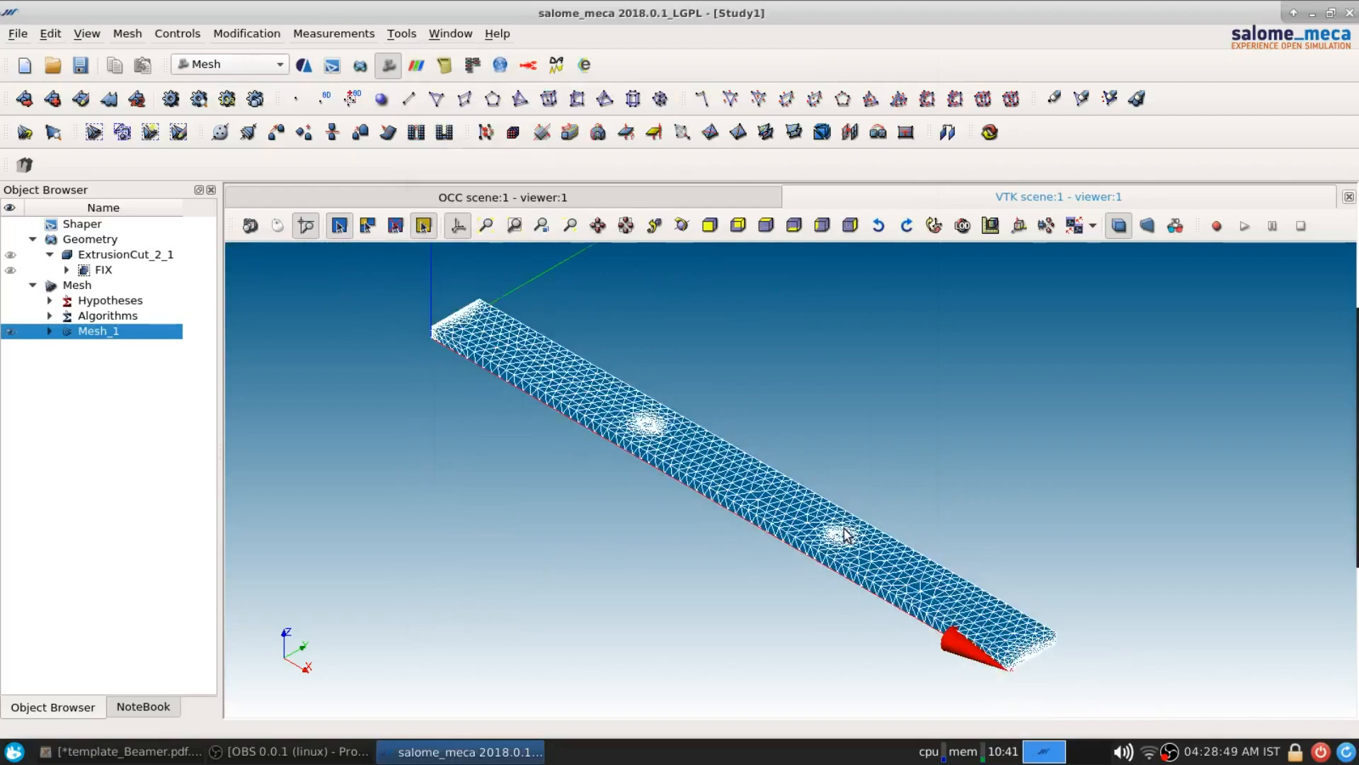
# Step: Create a mesh element group on Mesh_1 from the FIX geometry group
pyautogui.click(50, 331)
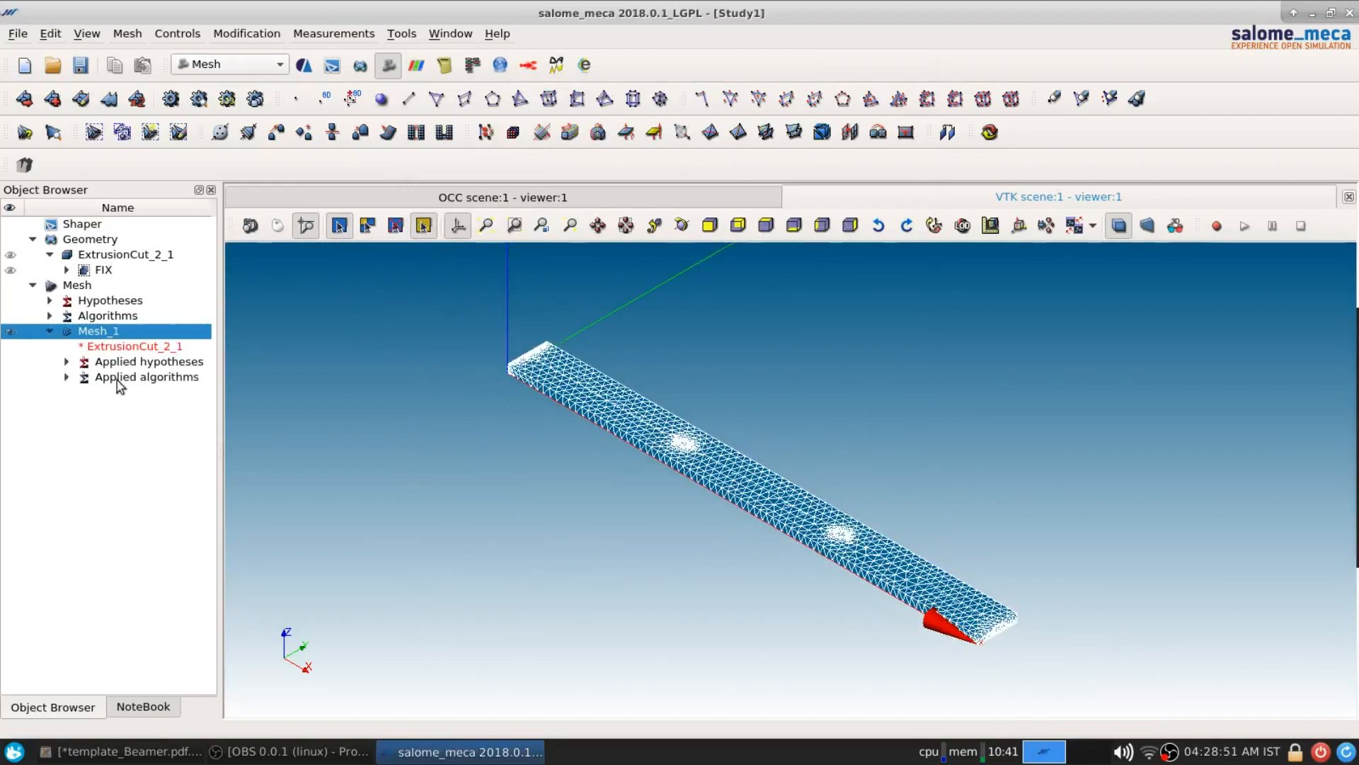
pyautogui.click(128, 34)
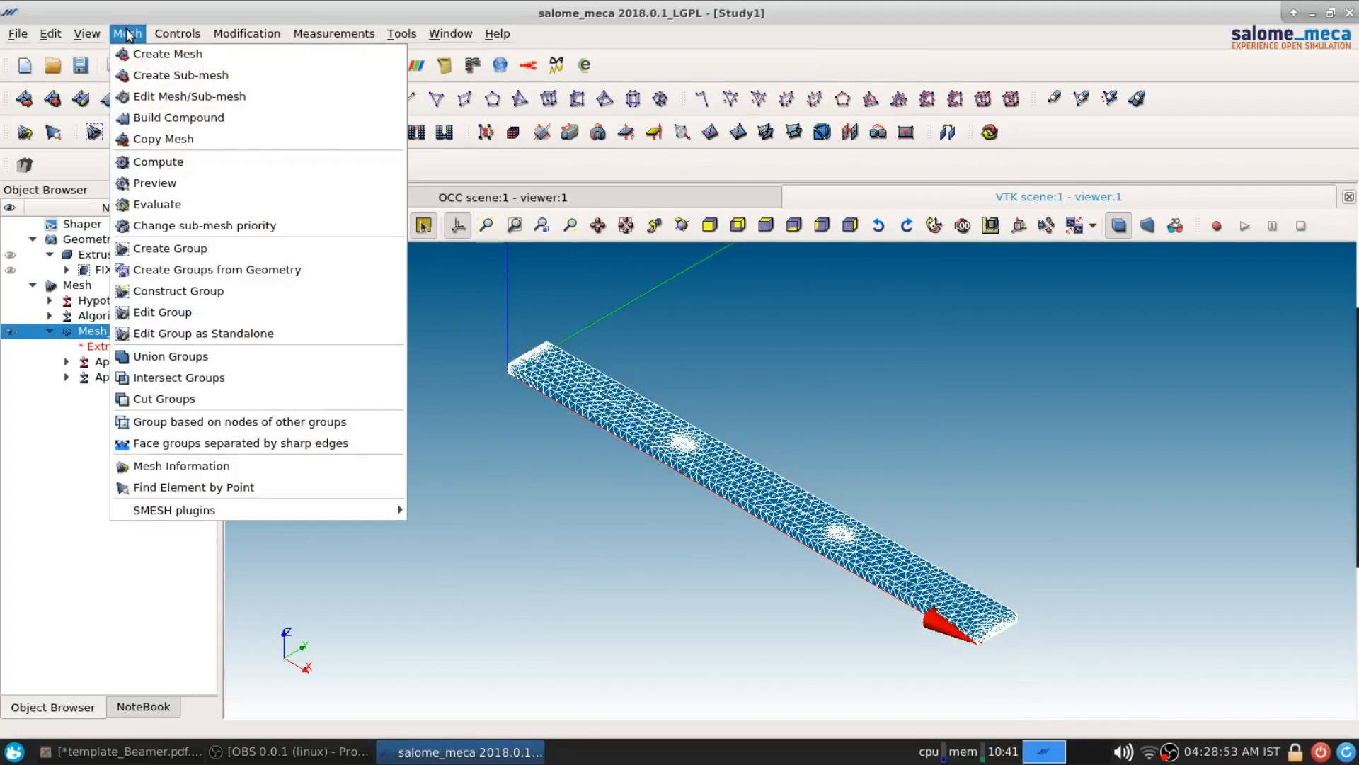
pyautogui.click(219, 271)
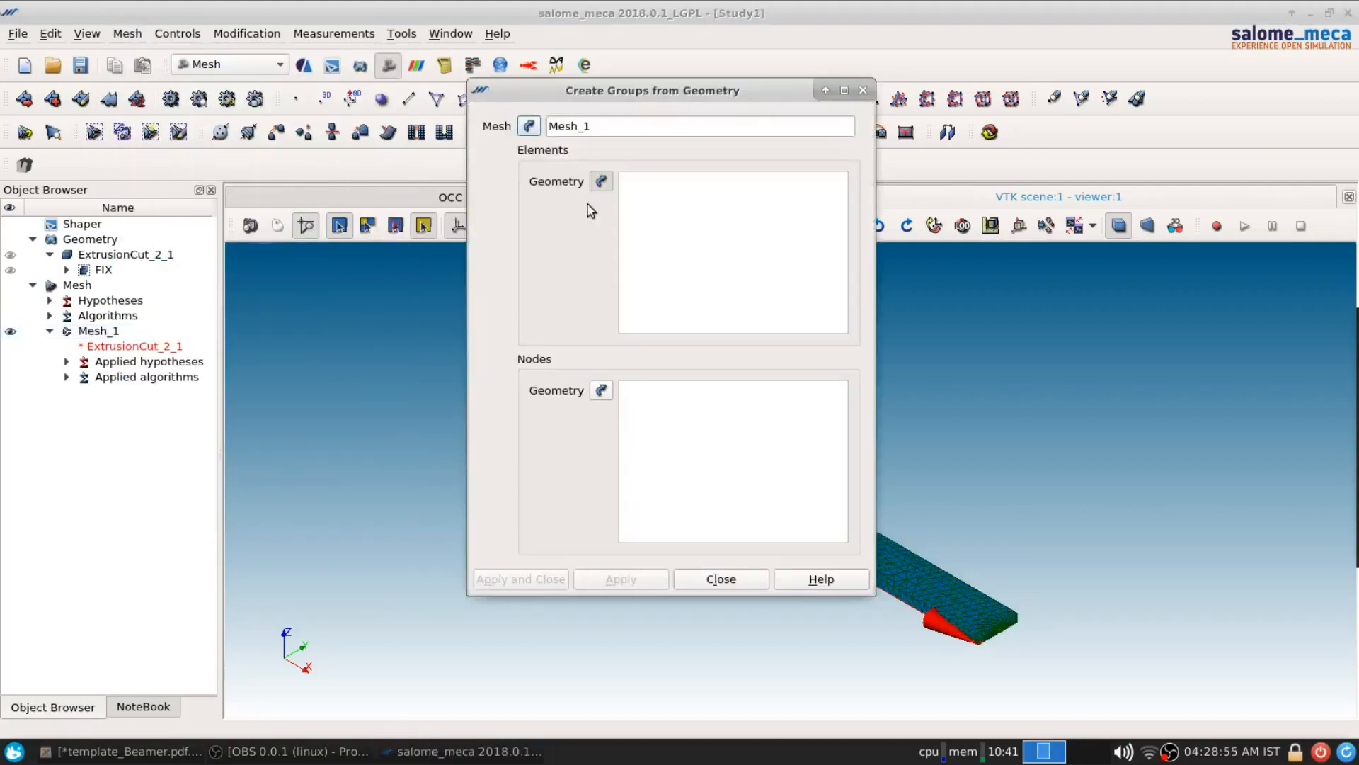
pyautogui.click(102, 269)
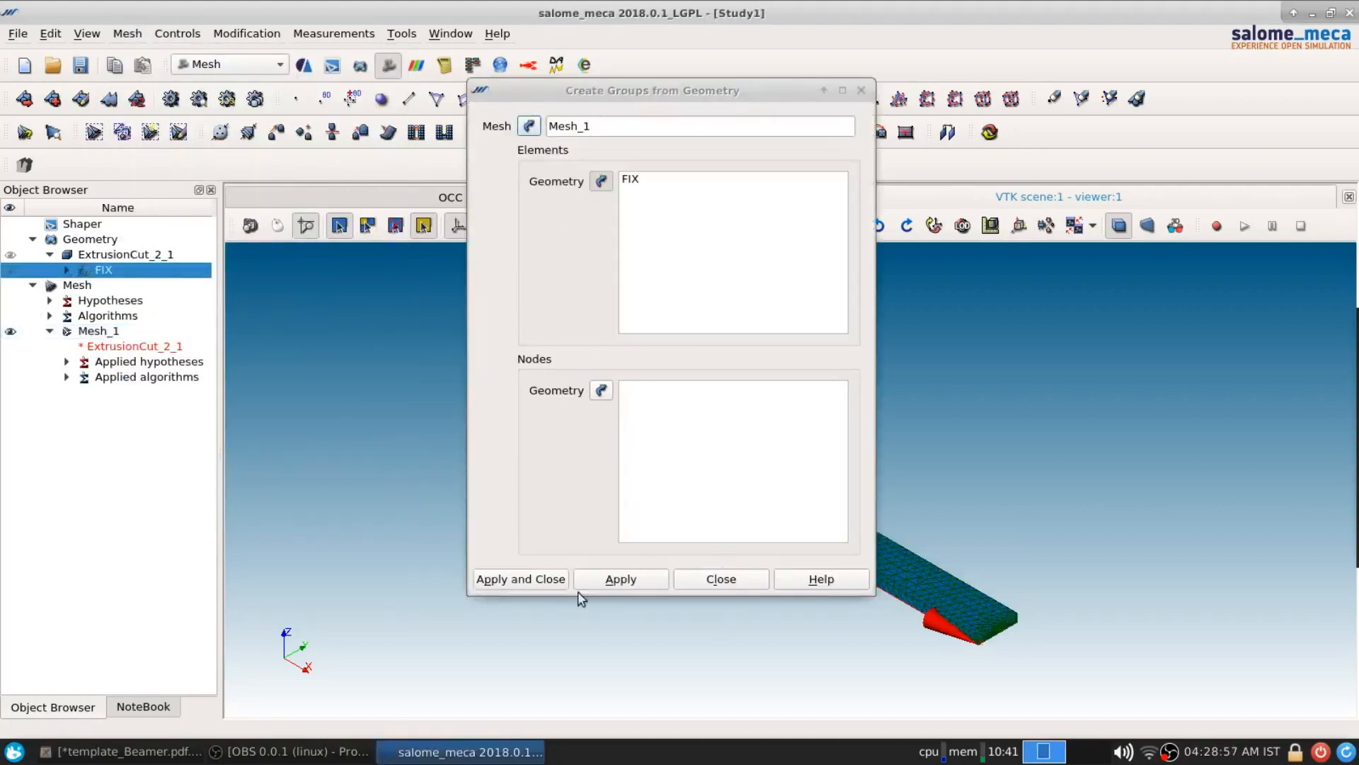
pyautogui.click(533, 585)
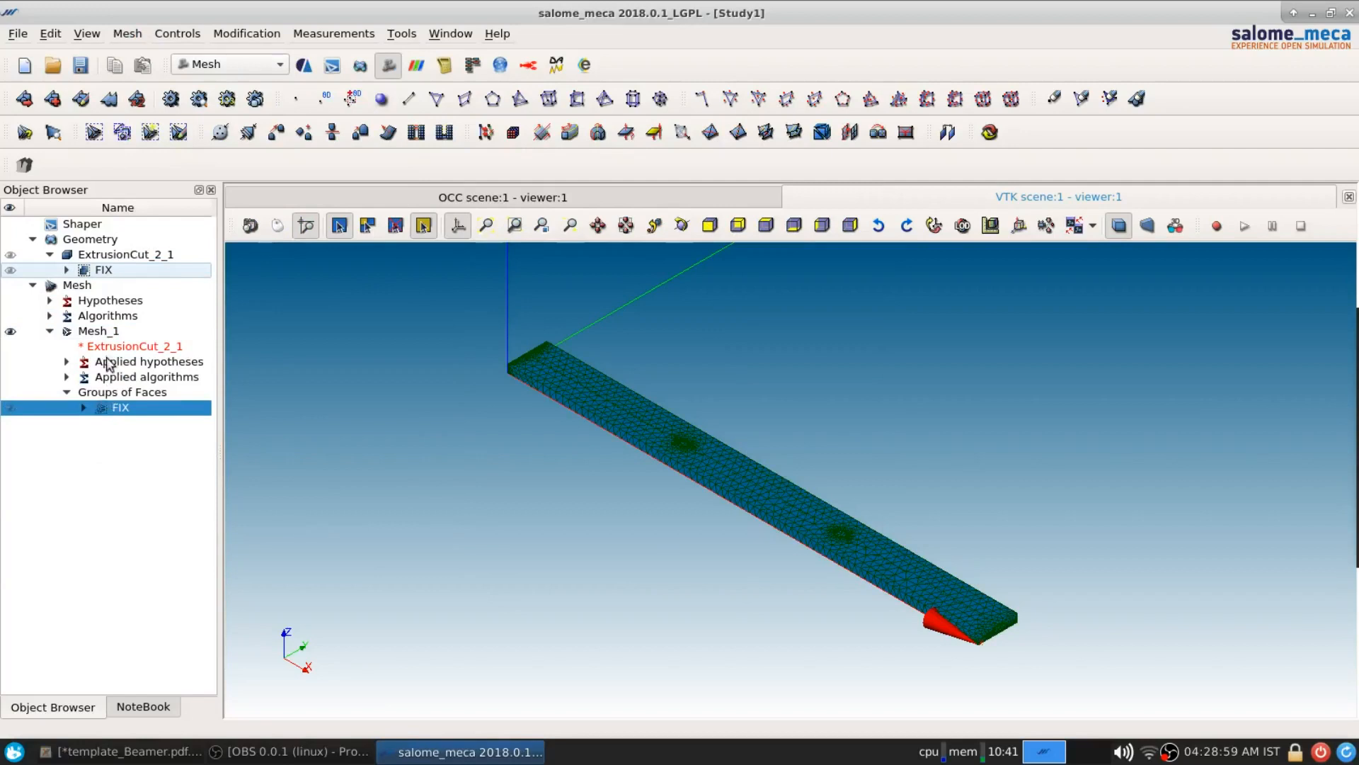
pyautogui.click(106, 332)
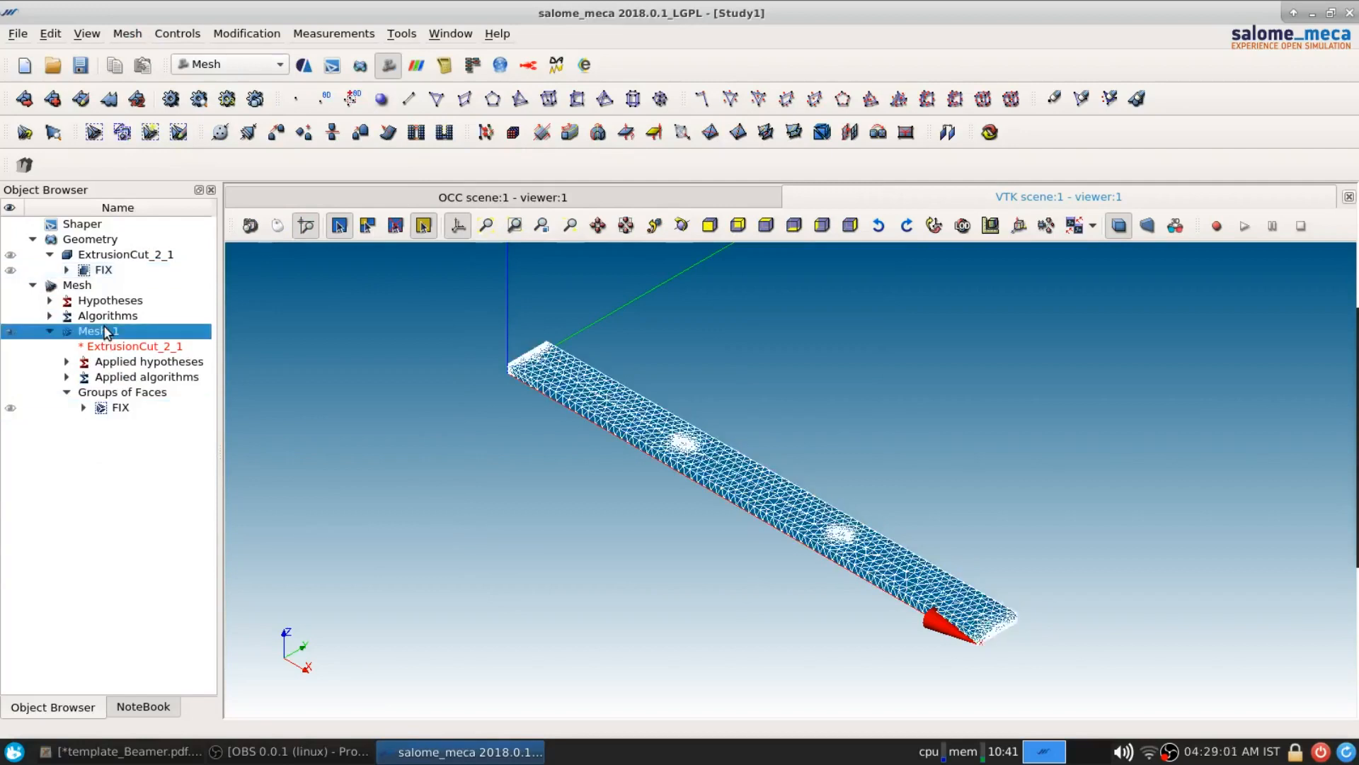
# Step: Switch to the AsterStudy module and start a Modal analysis stage with the assistant on the current case, passing its introduction
pyautogui.click(304, 66)
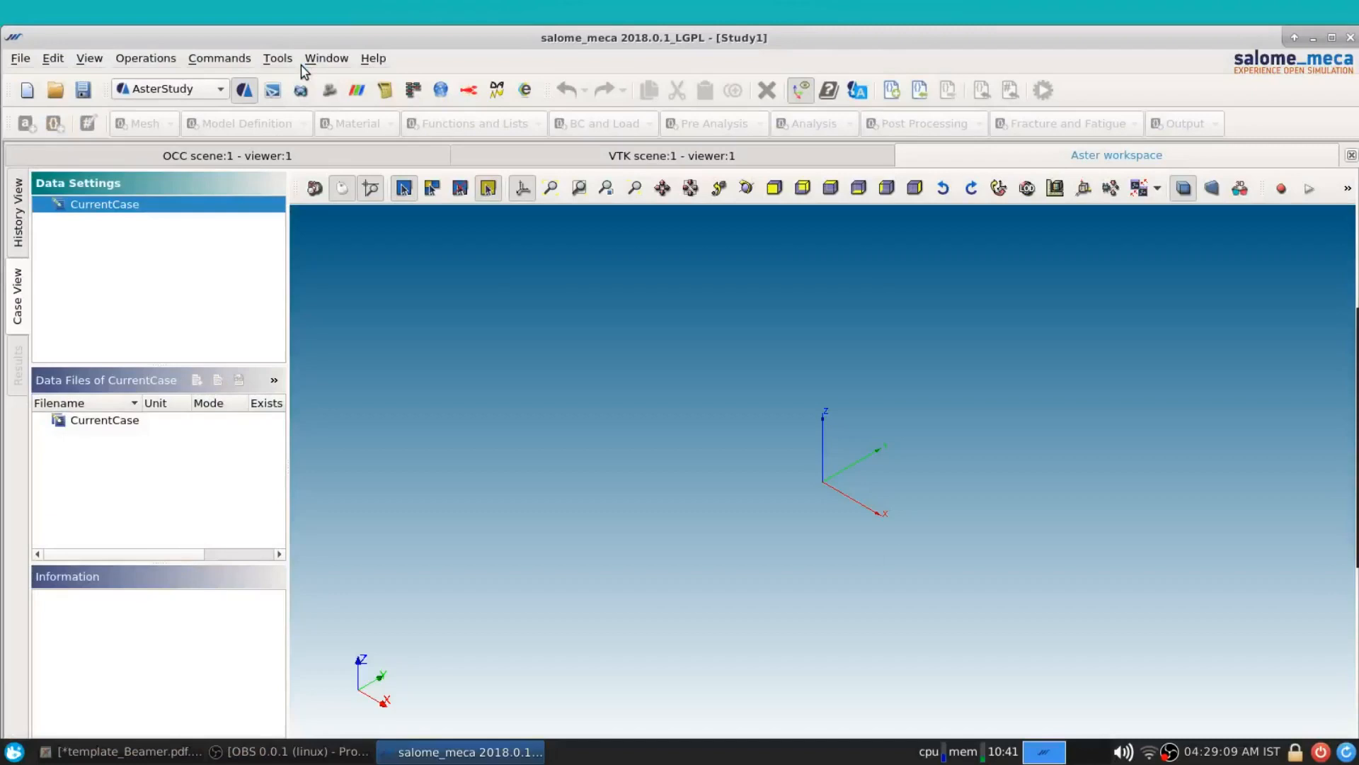
pyautogui.doubleClick(446, 34)
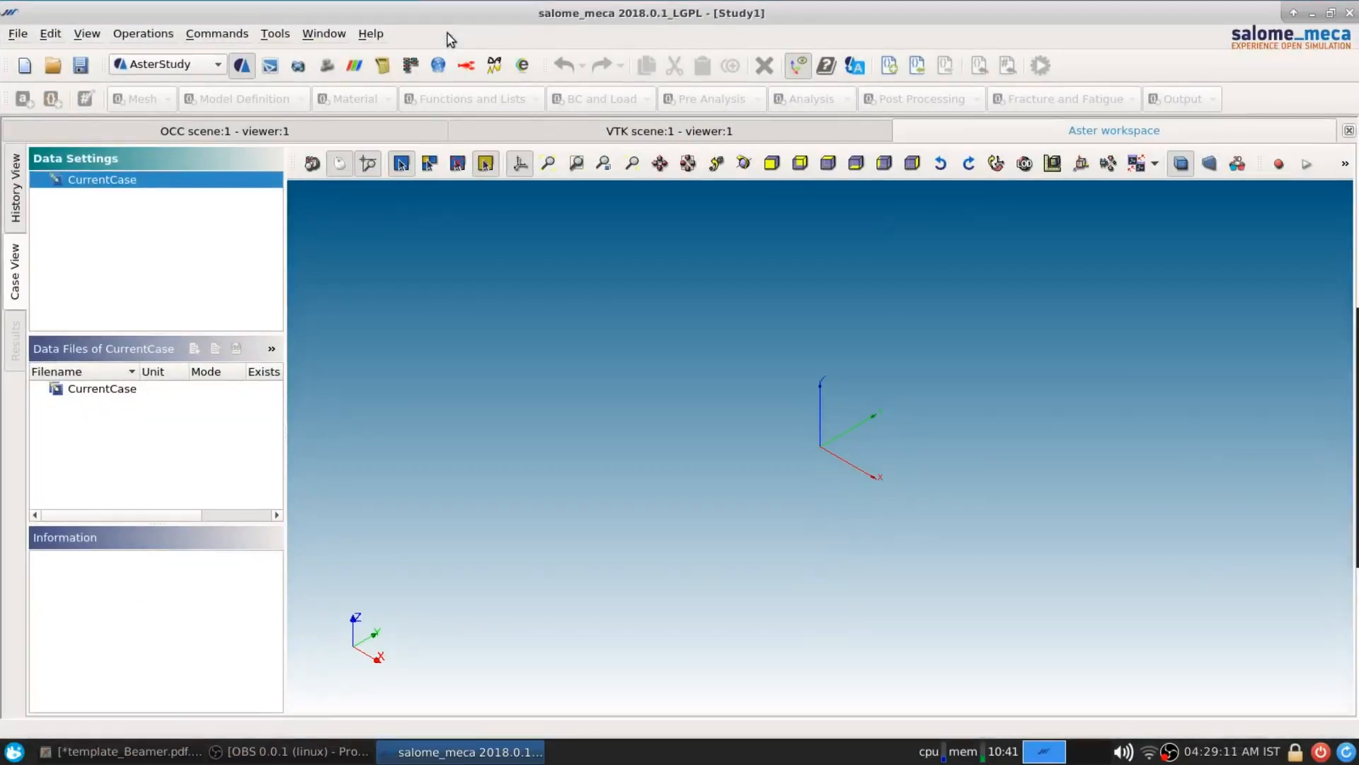
pyautogui.rightClick(132, 211)
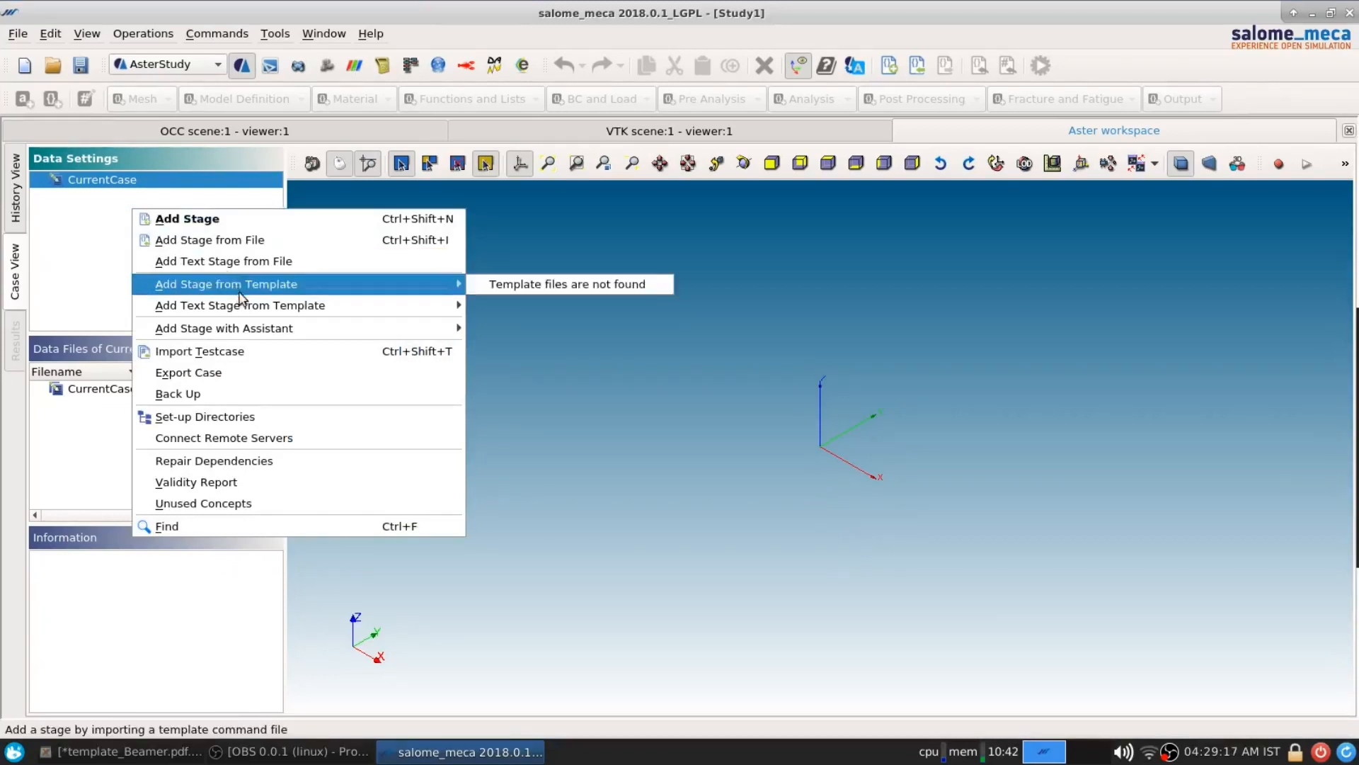
pyautogui.moveTo(233, 329)
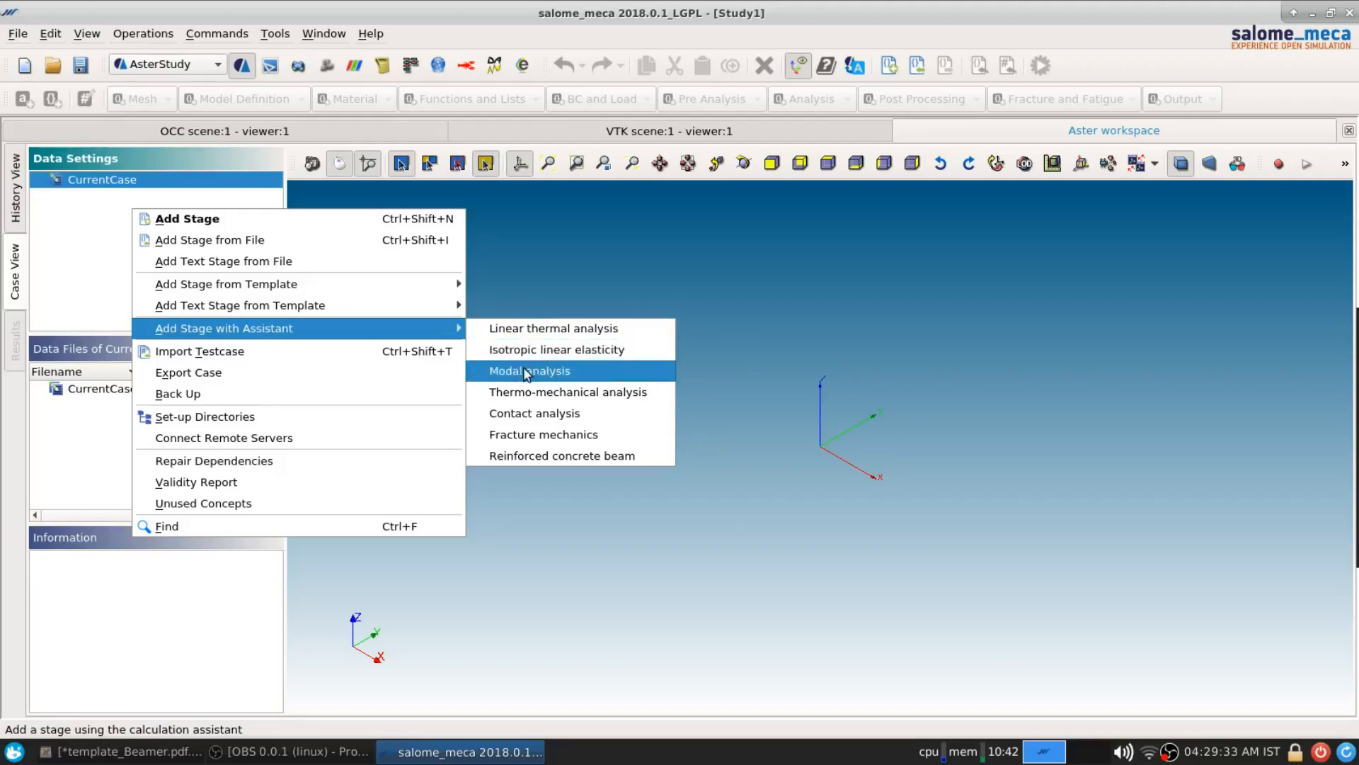
pyautogui.click(556, 373)
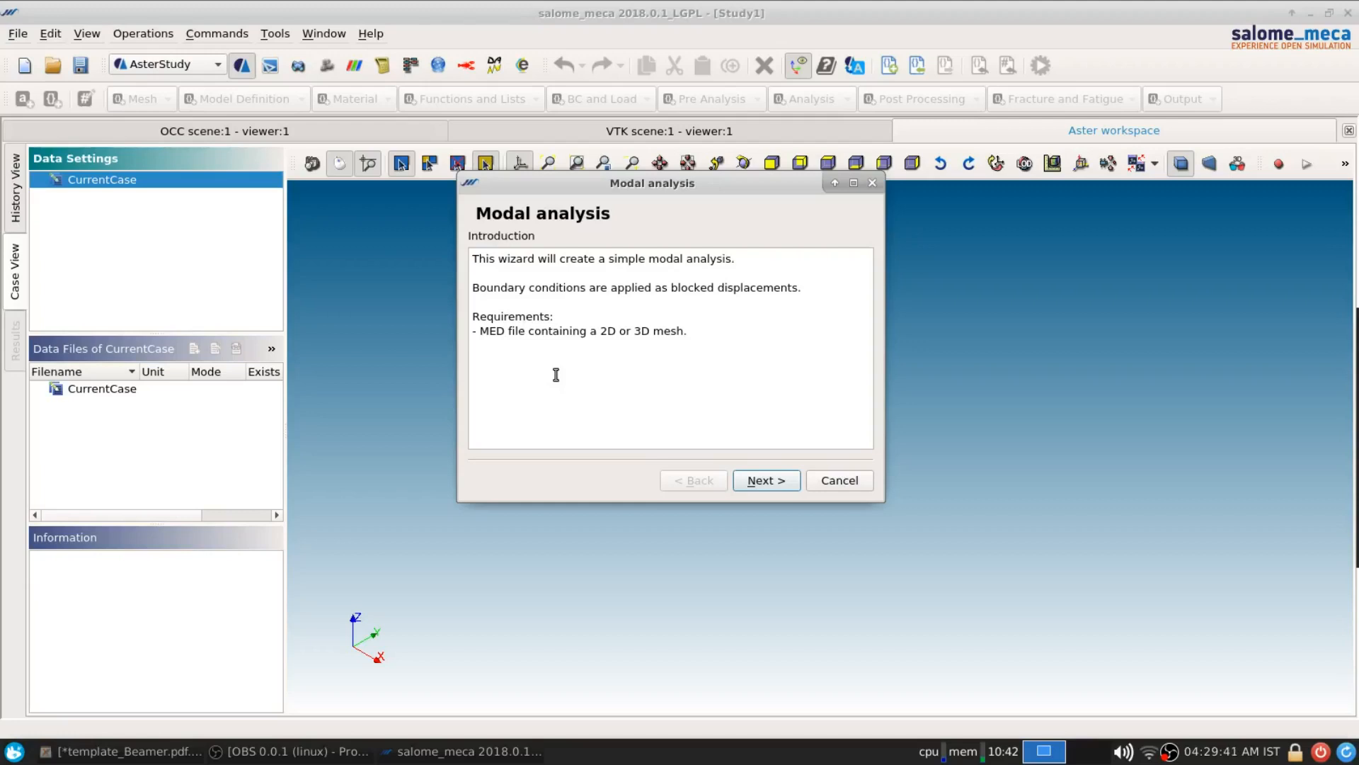
pyautogui.click(773, 482)
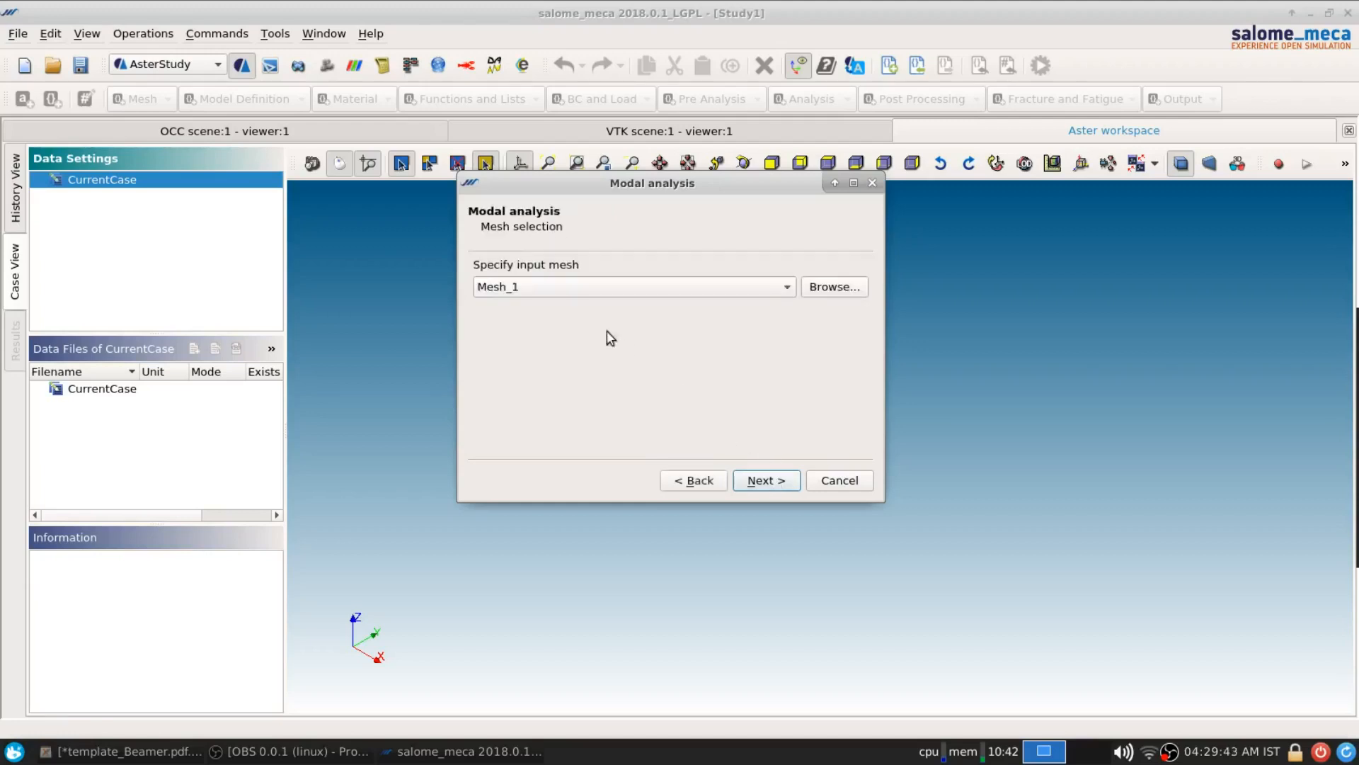
# Step: Specify Mesh_1 as the input mesh and 3D as the model type for the modal analysis
pyautogui.click(620, 289)
pyautogui.click(621, 289)
pyautogui.click(816, 292)
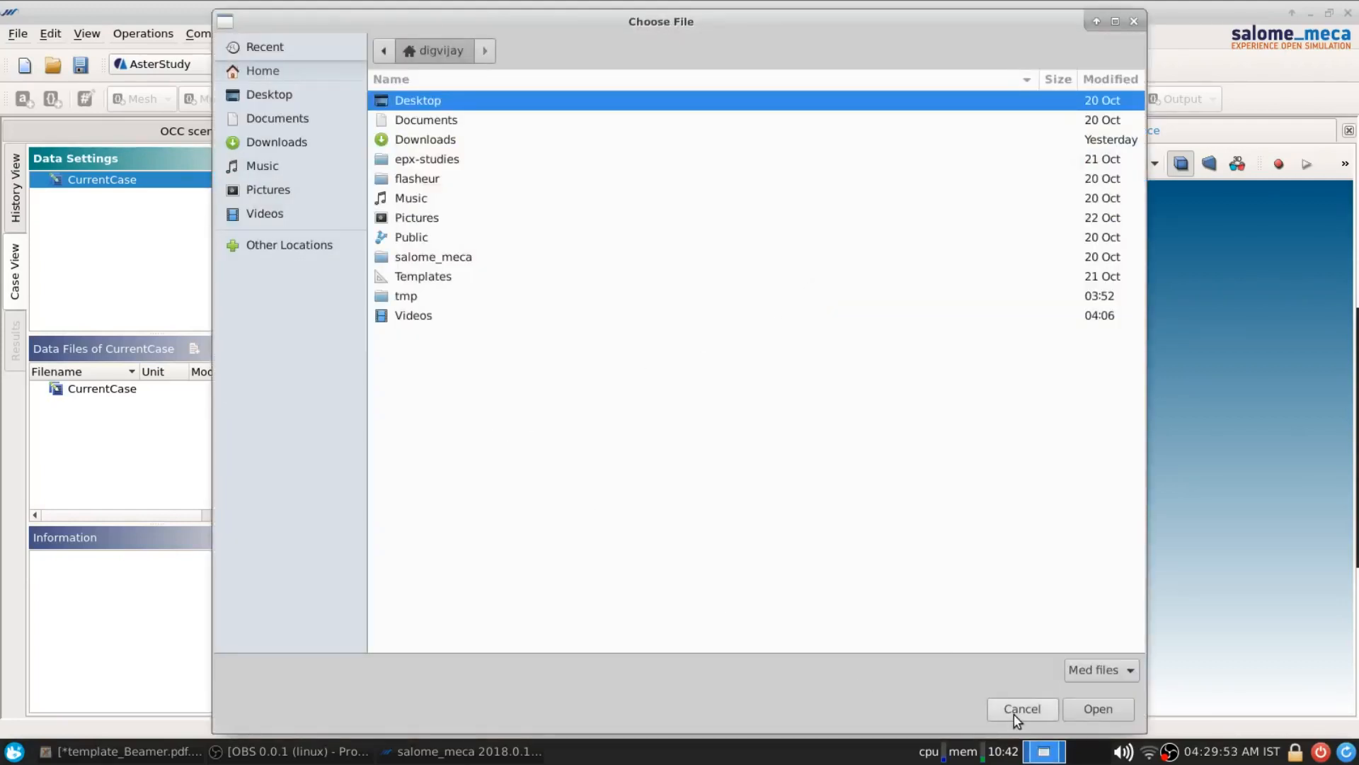
pyautogui.click(1022, 709)
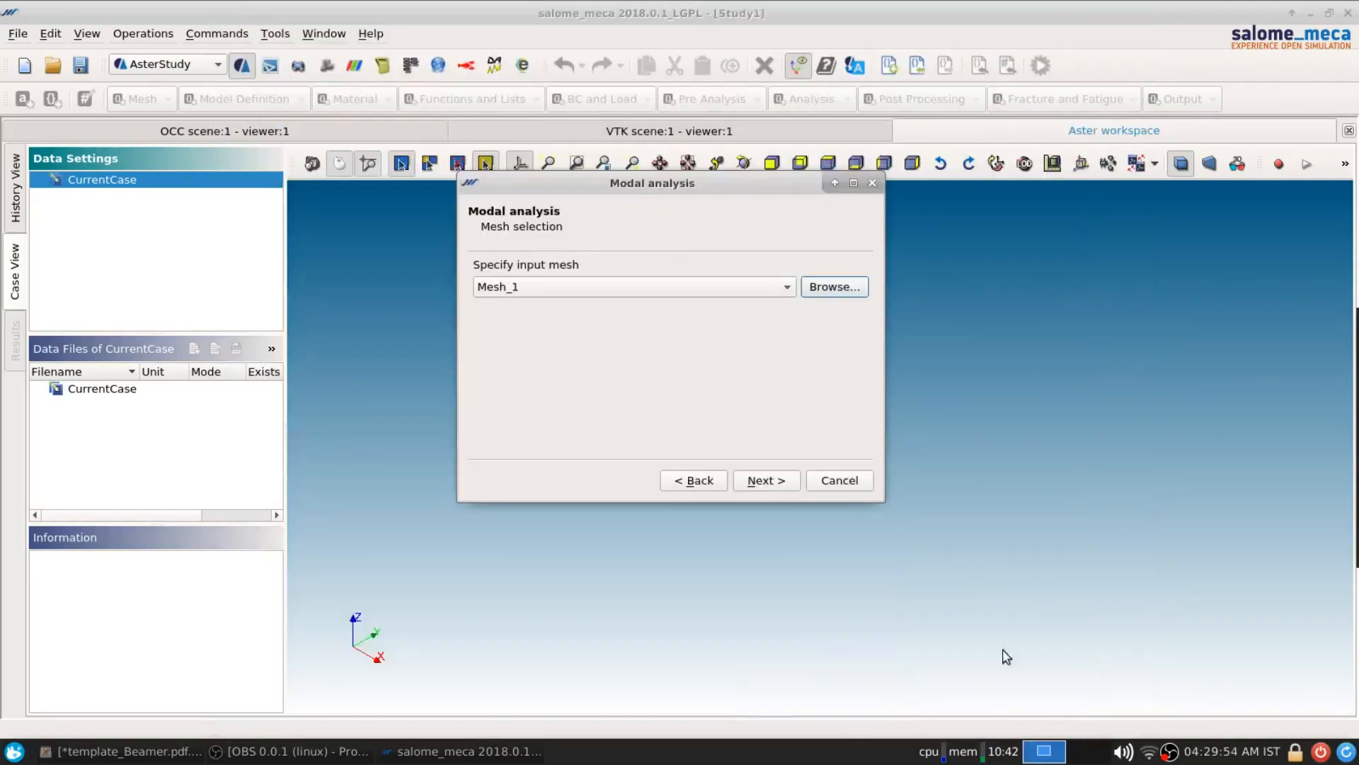
pyautogui.click(775, 481)
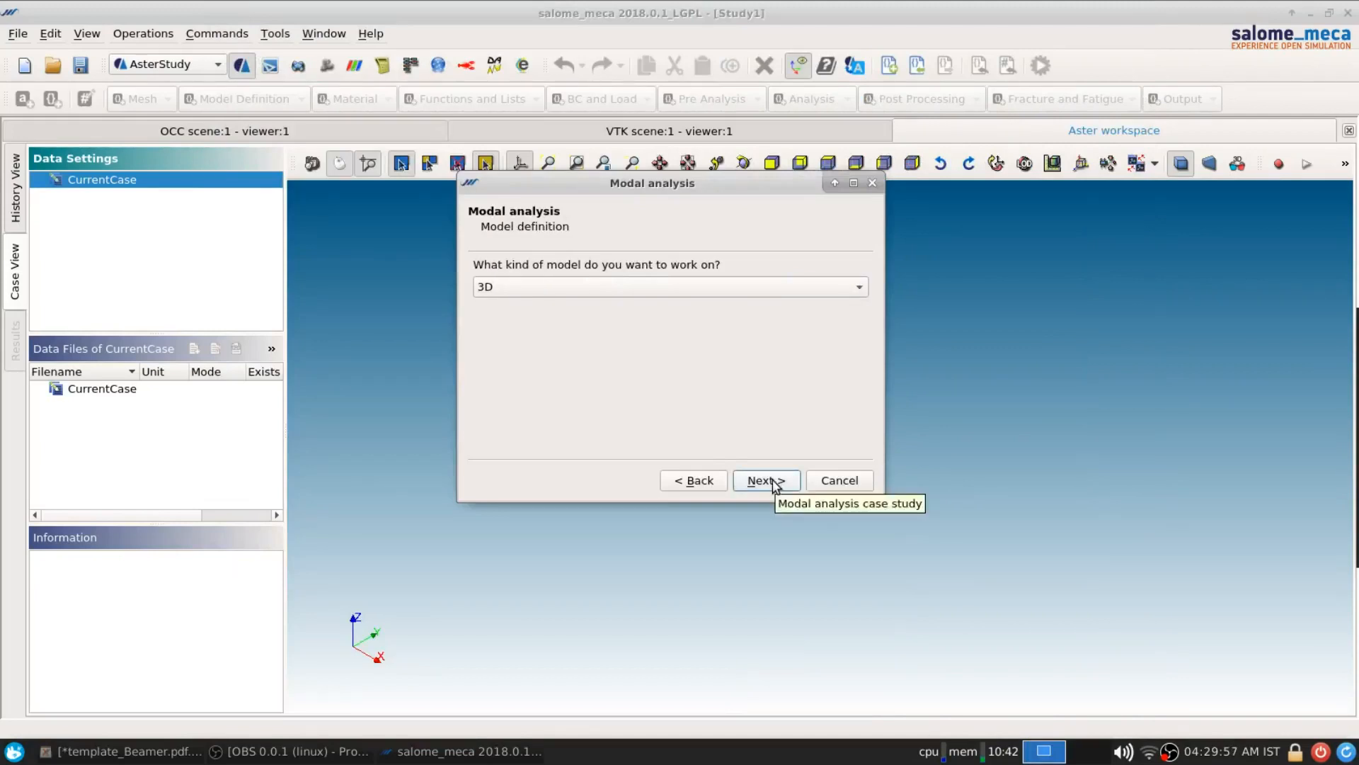
pyautogui.click(689, 287)
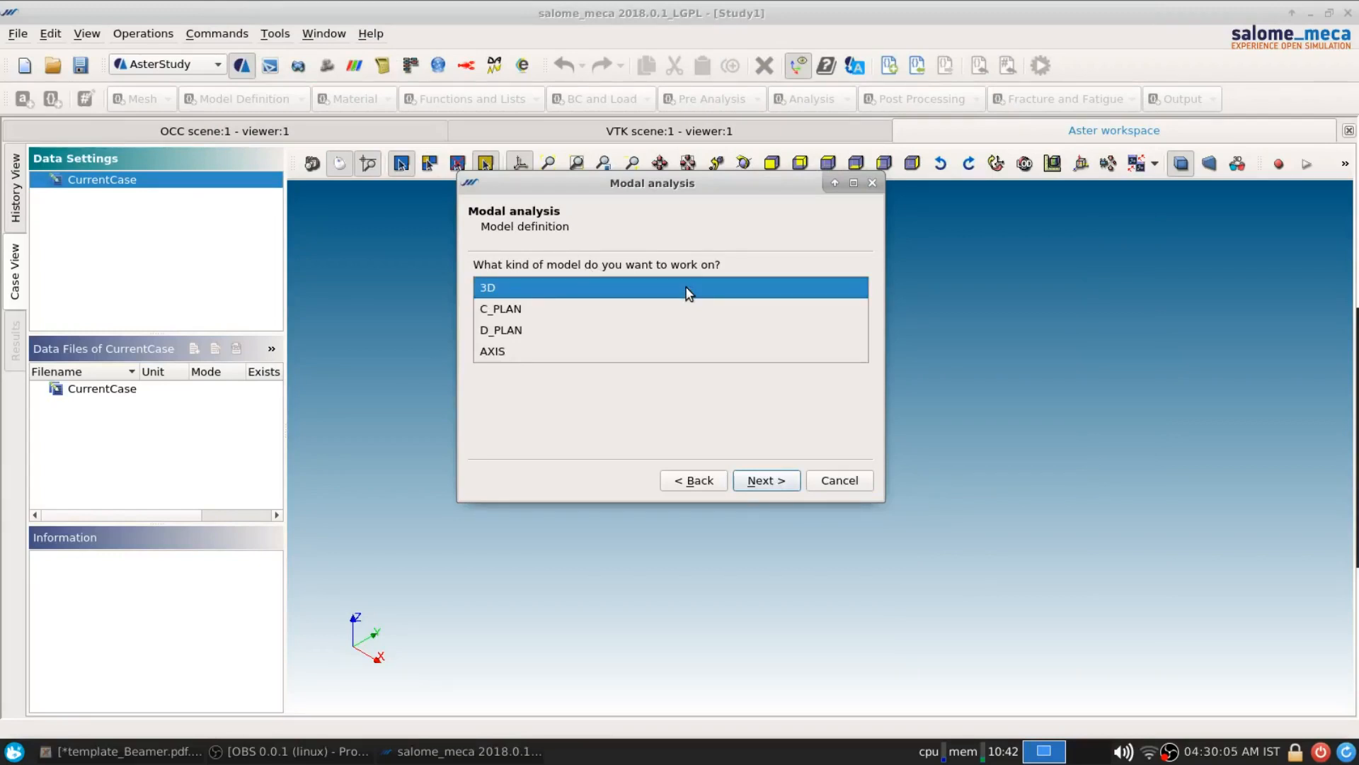
pyautogui.click(687, 288)
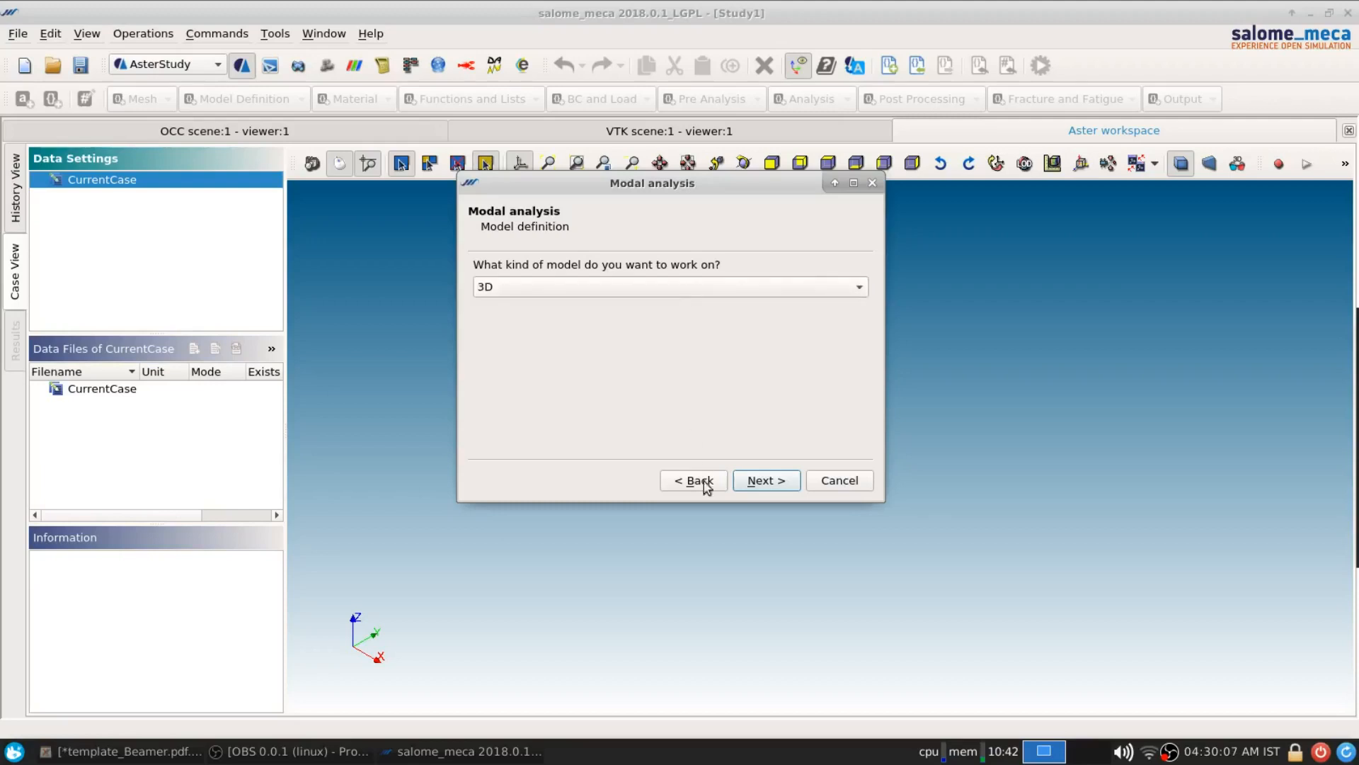
pyautogui.click(752, 484)
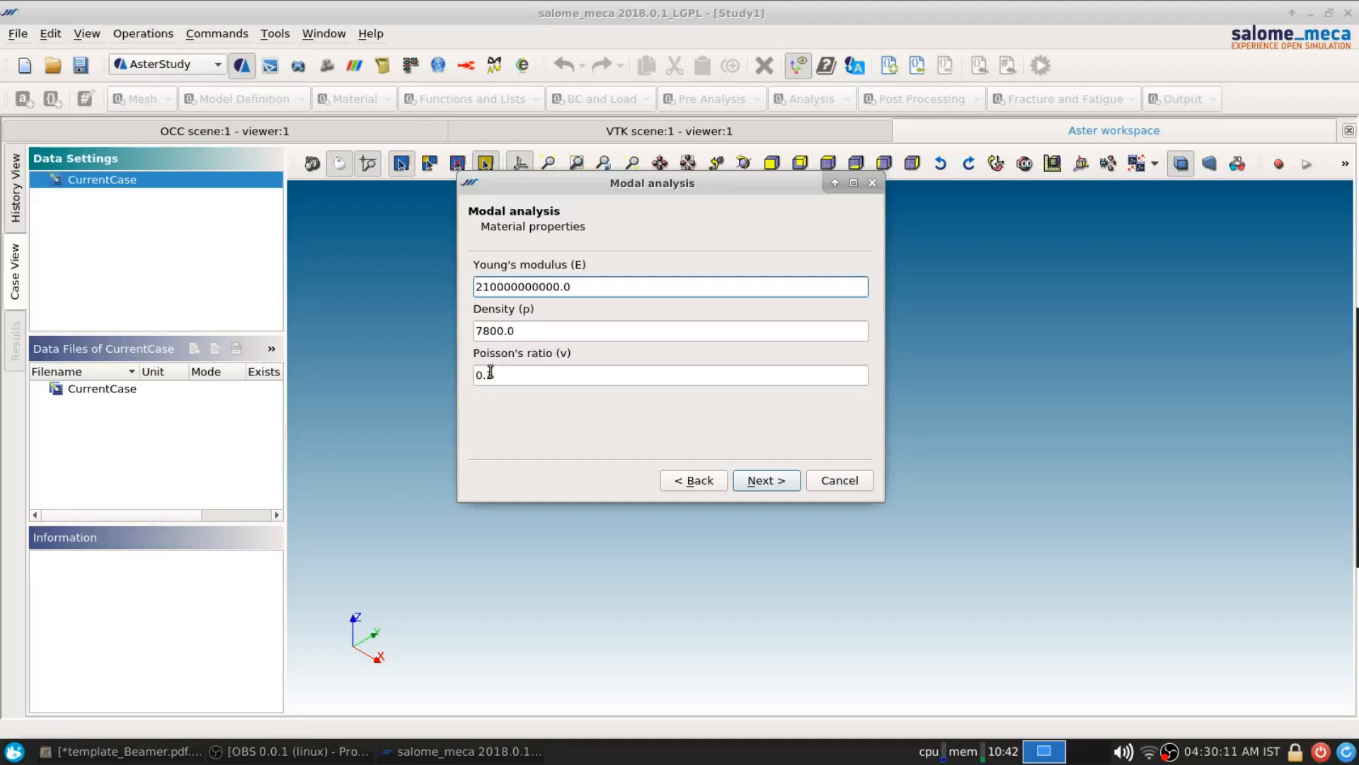
# Step: Set the material density to 7850.0, accepting the default Young's modulus and Poisson's ratio
pyautogui.click(498, 331)
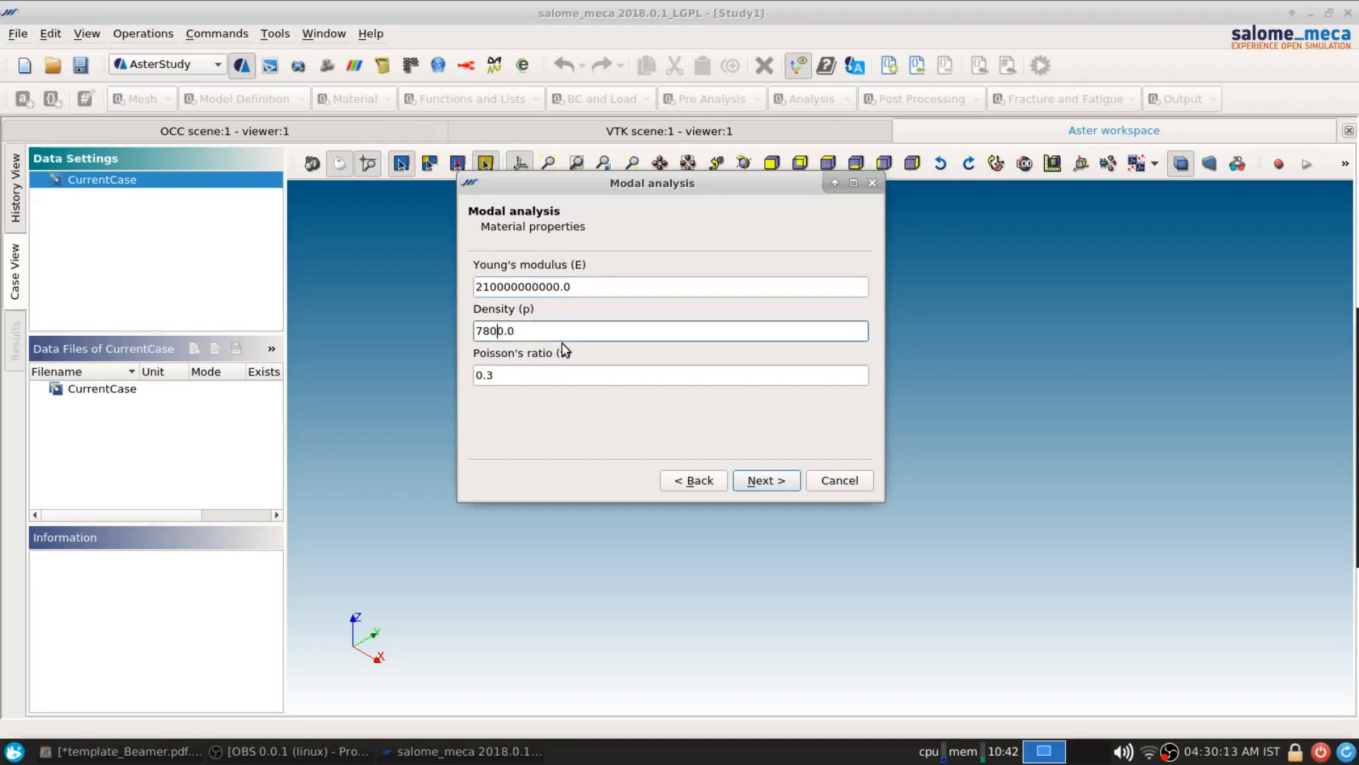
pyautogui.press('BackSpace')
pyautogui.write('5')
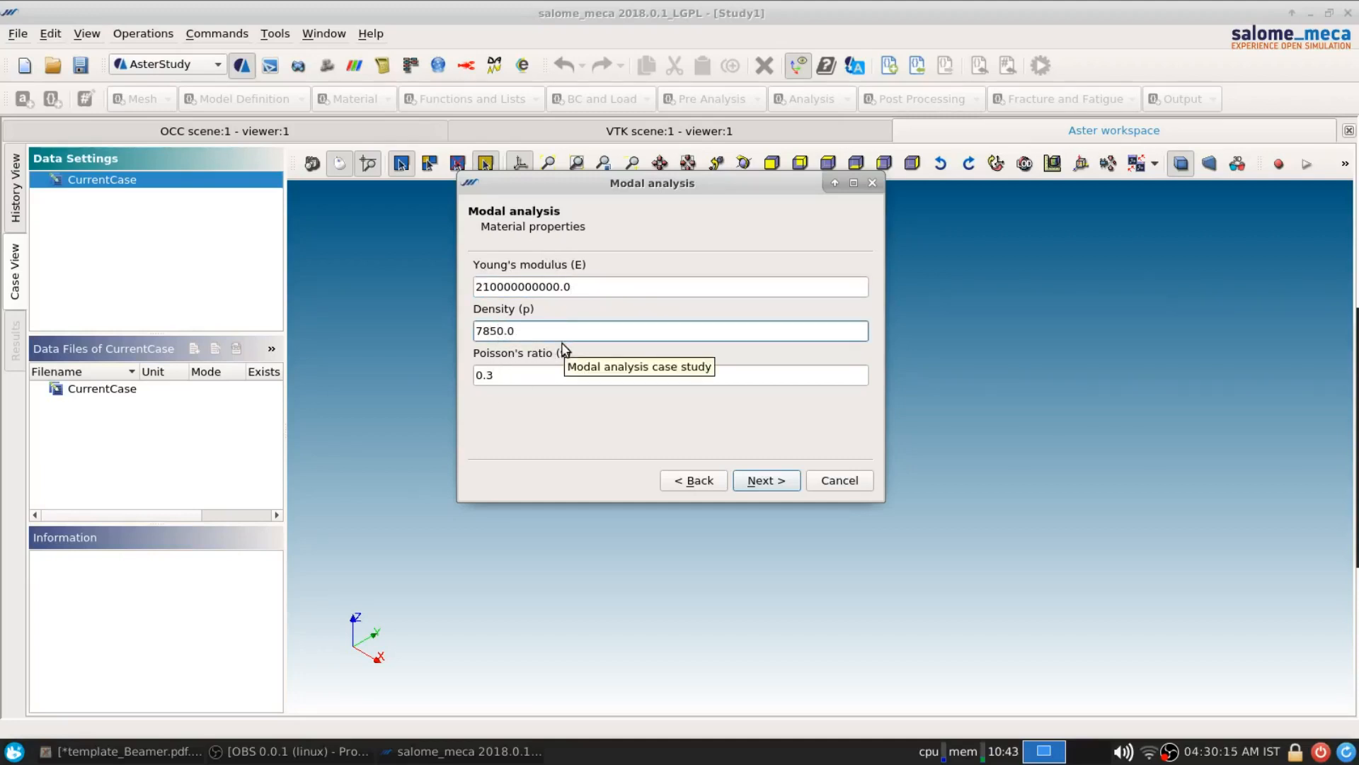
pyautogui.click(574, 325)
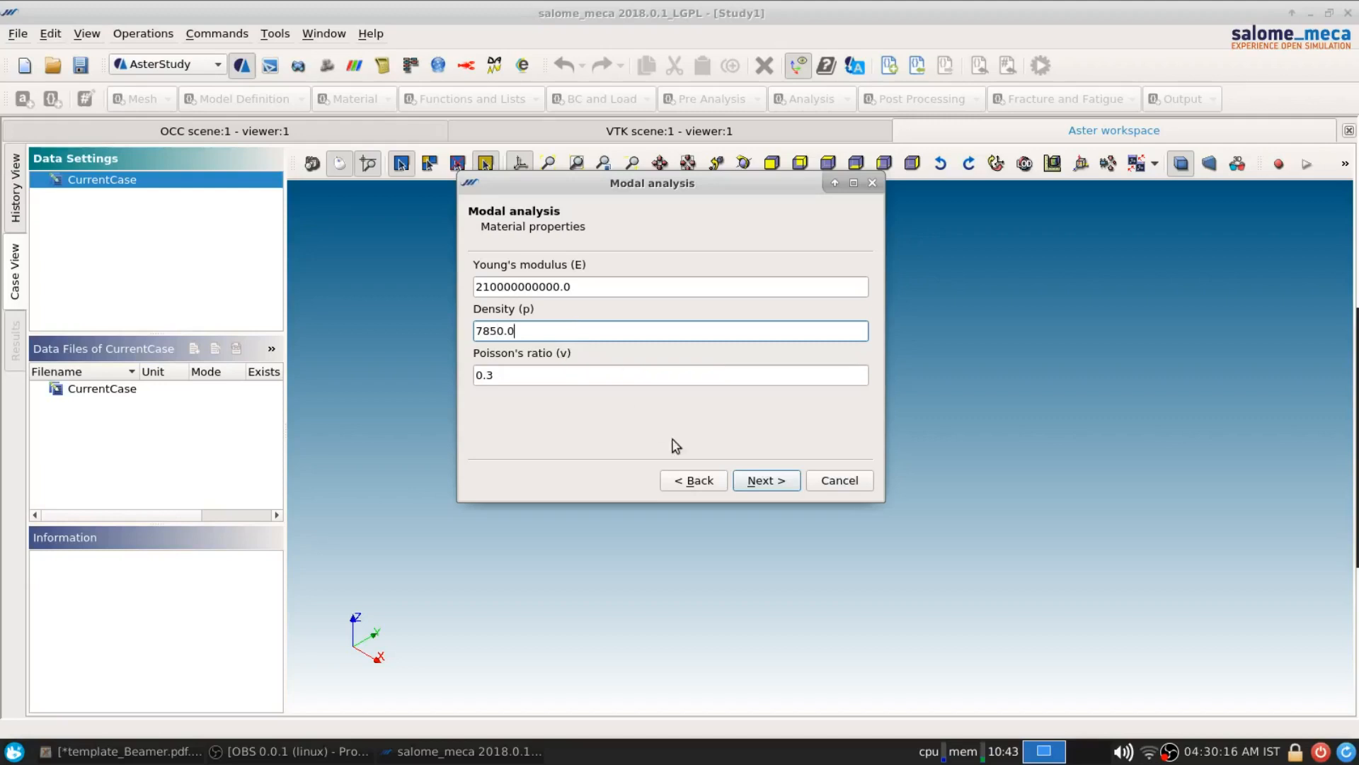
pyautogui.click(749, 483)
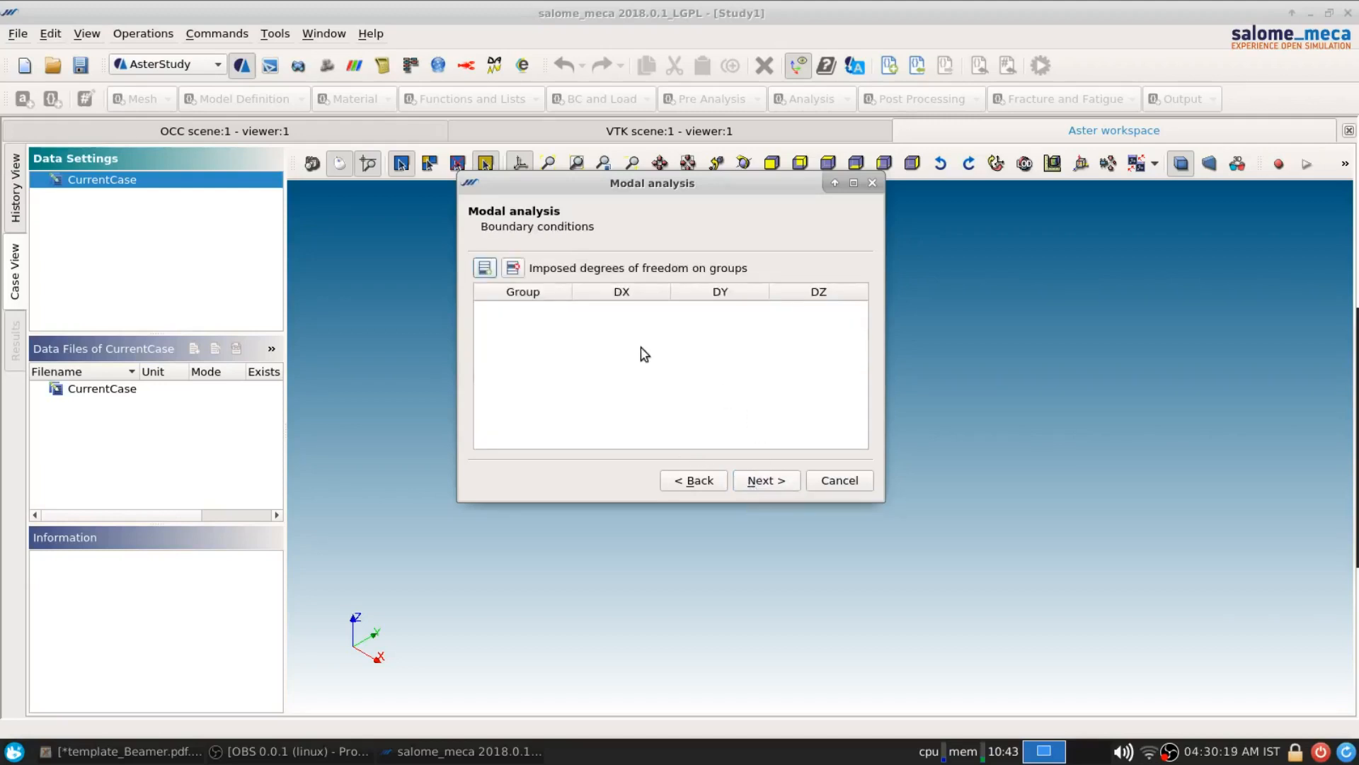
# Step: Add a boundary condition row and assign the FIX group to it
pyautogui.click(484, 269)
pyautogui.click(533, 315)
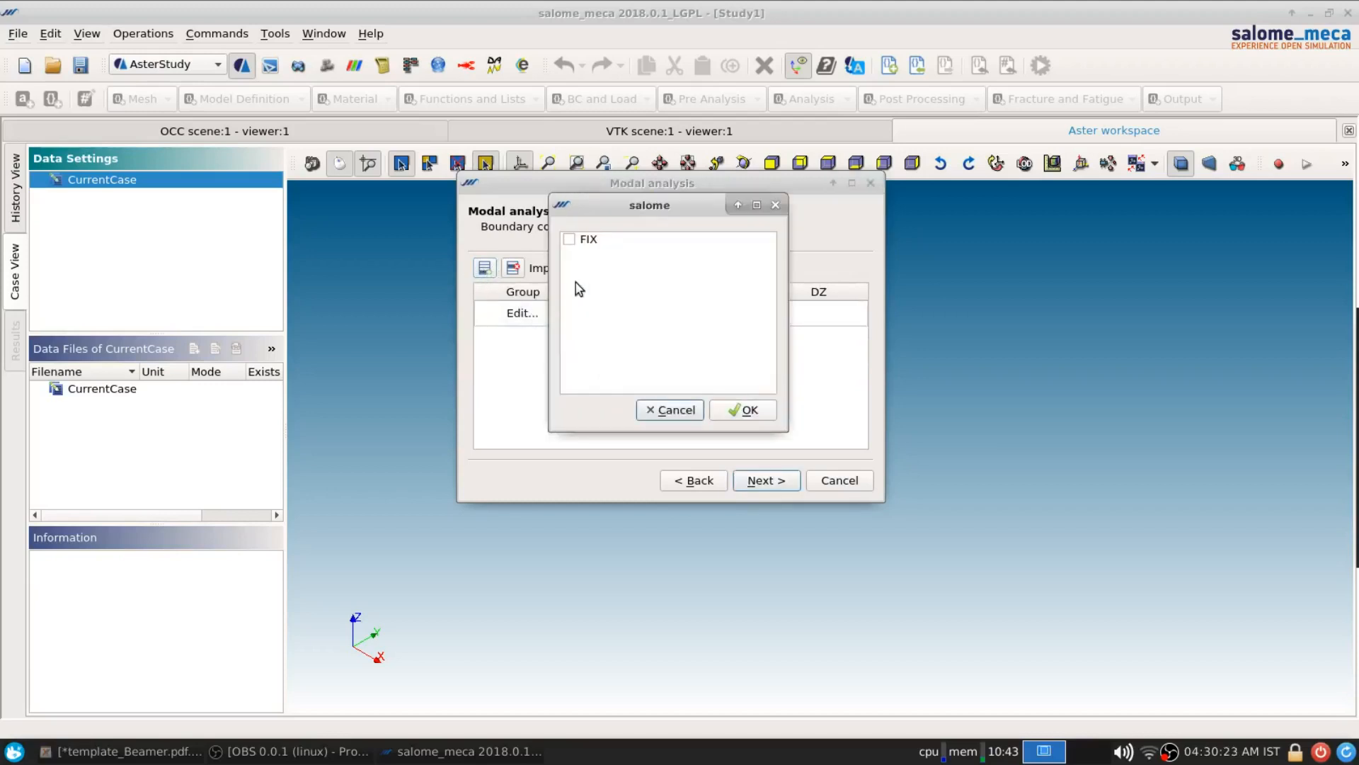
pyautogui.click(568, 240)
pyautogui.click(736, 410)
# Step: Set the imposed DX, DY and DZ displacements of the FIX group to 0 and accept the boundary conditions
pyautogui.click(642, 313)
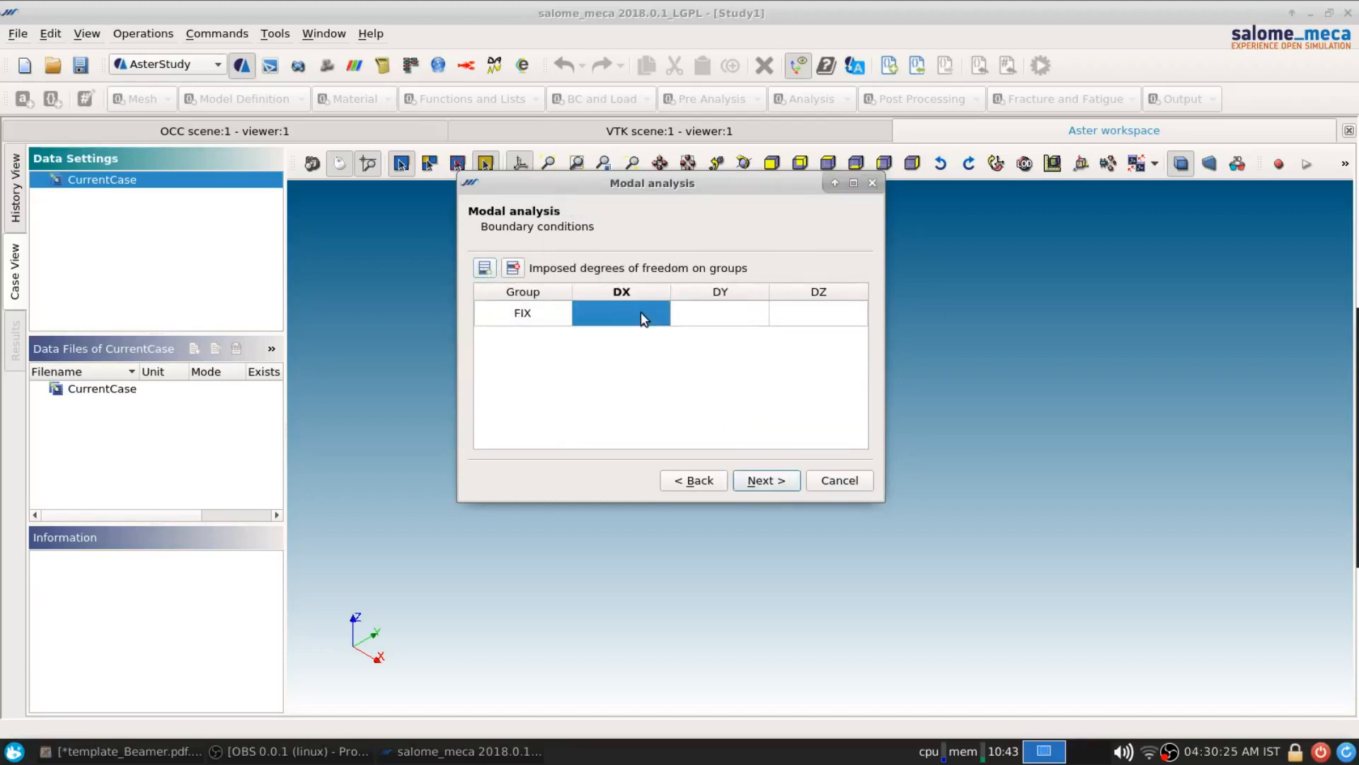
pyautogui.click(641, 313)
pyautogui.write('0')
pyautogui.press('Tab')
pyautogui.write('0')
pyautogui.press('Tab')
pyautogui.write('0')
pyautogui.press('Tab')
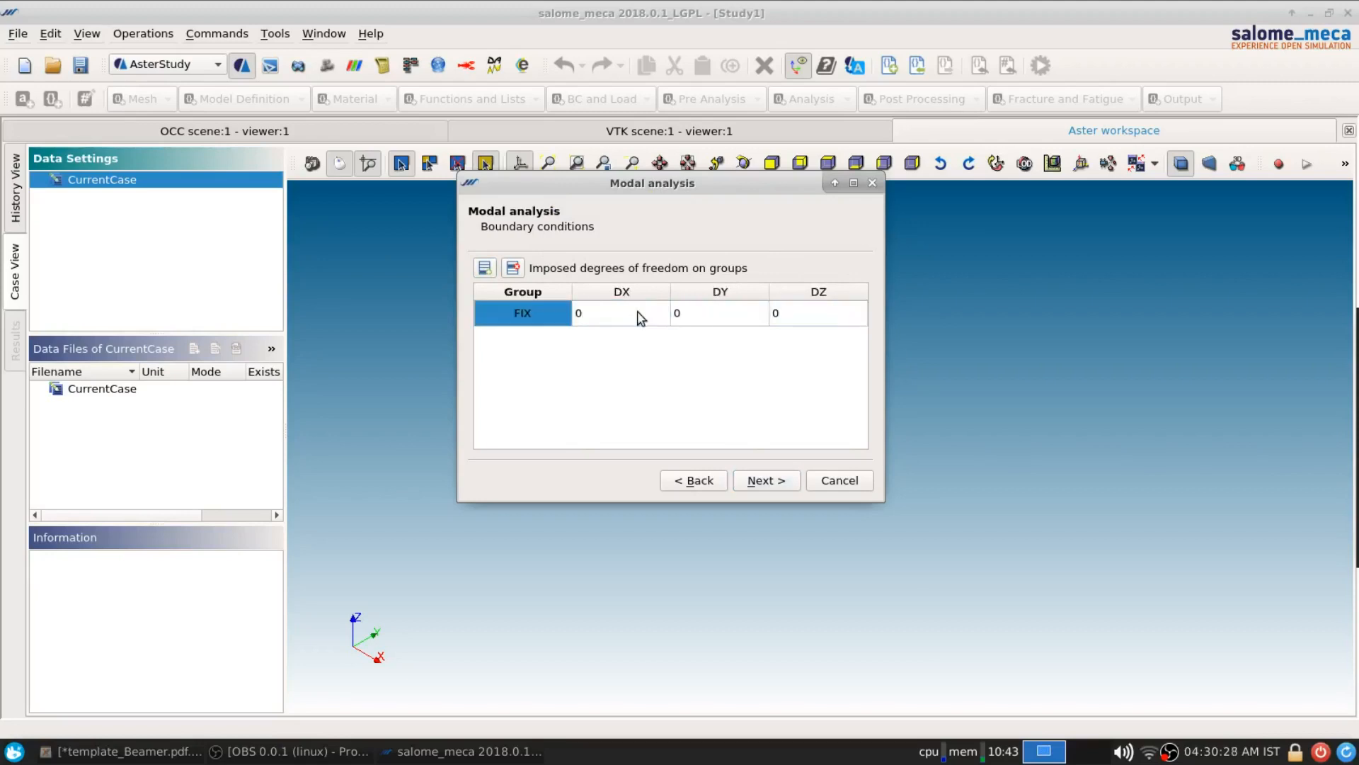
pyautogui.click(779, 481)
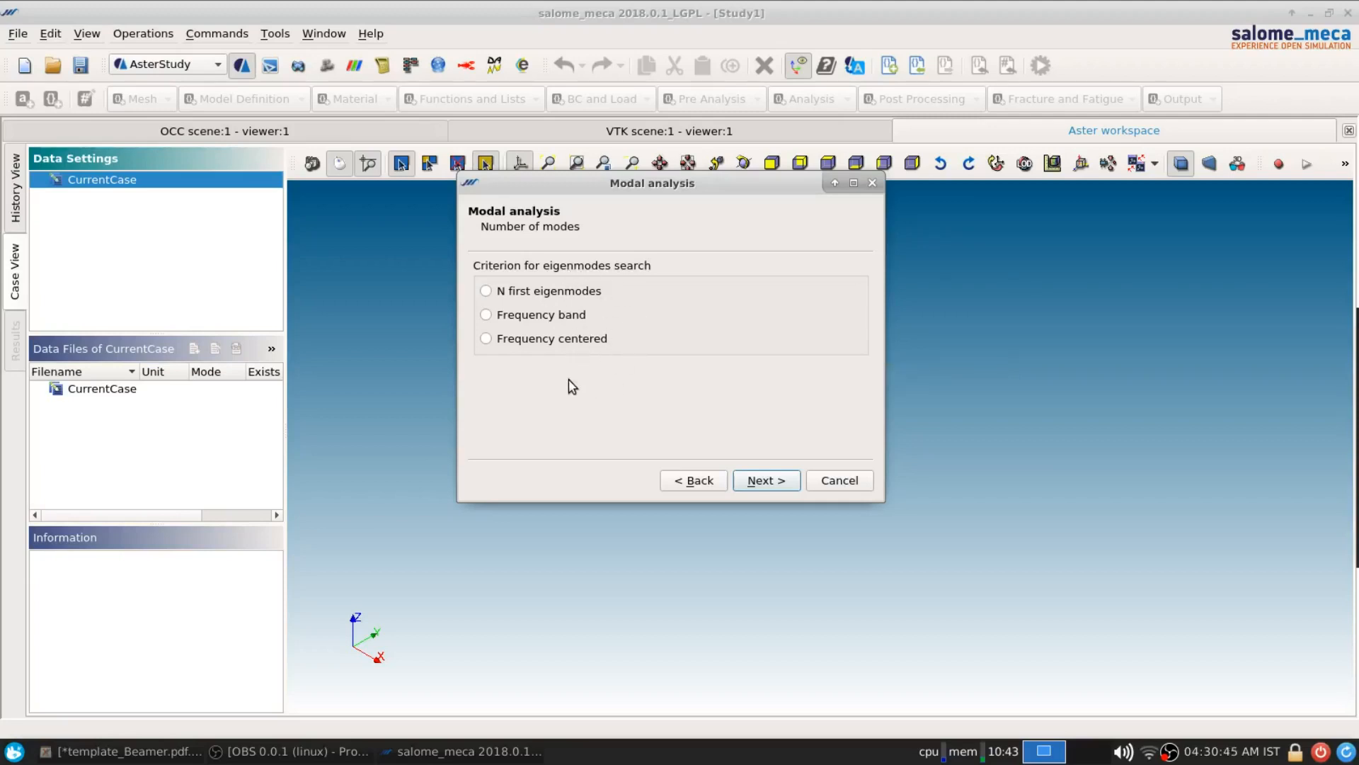
# Step: Search for the N first eigenmodes, accepting 10 as the number of frequencies
pyautogui.click(550, 294)
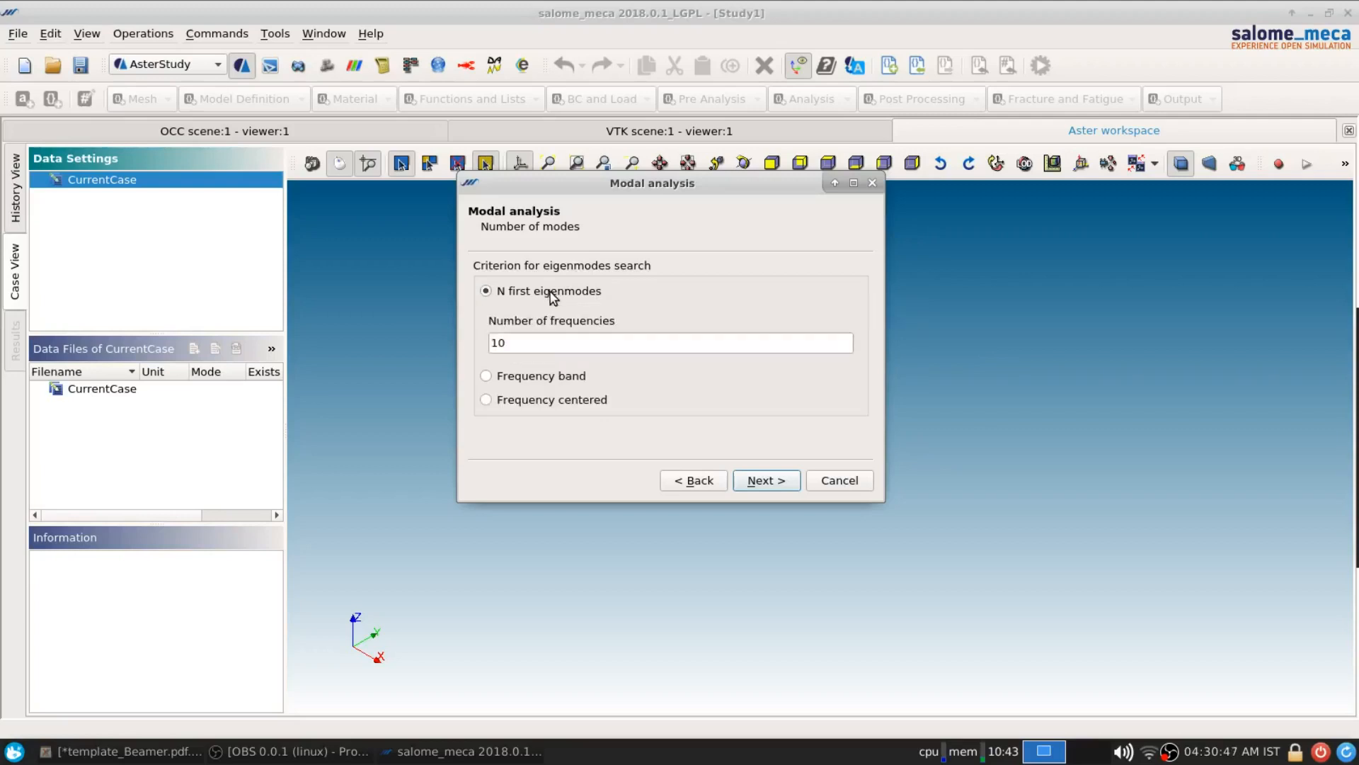
pyautogui.click(530, 349)
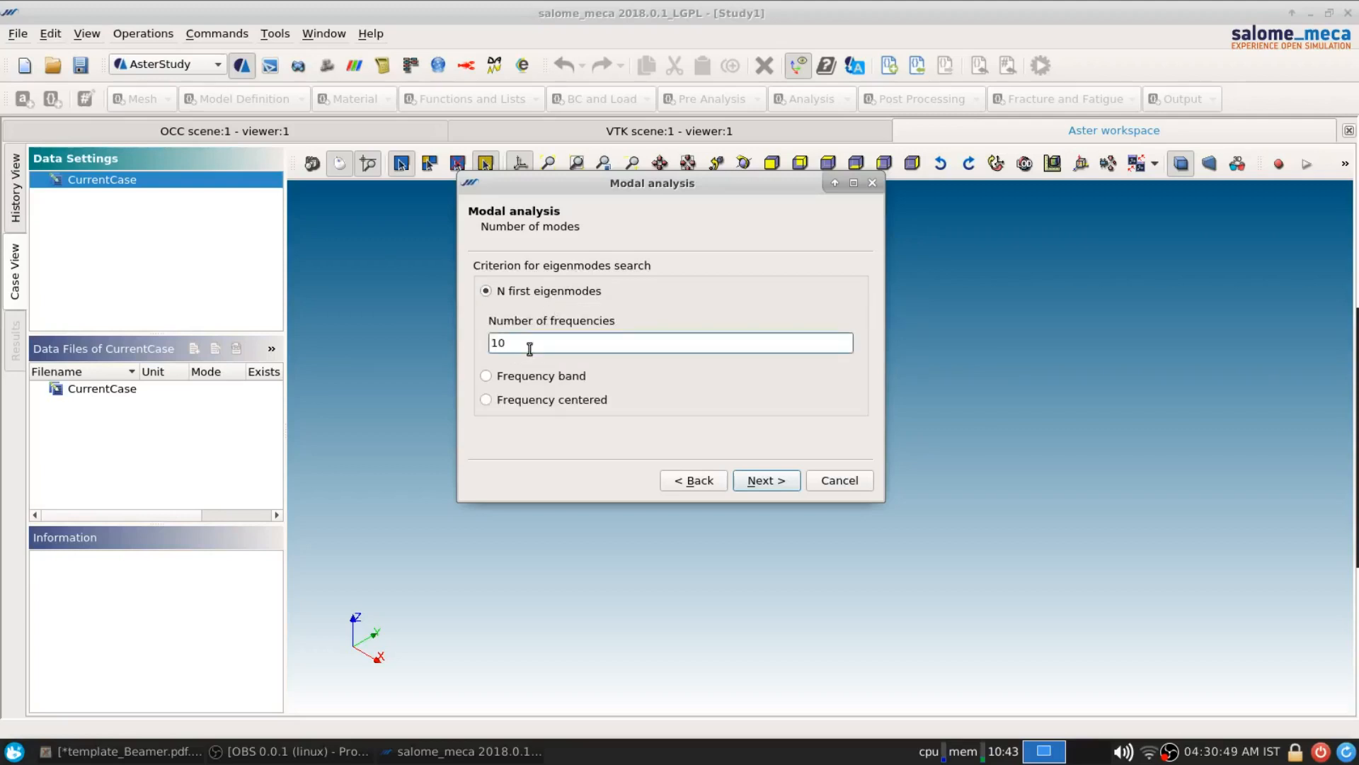
pyautogui.click(775, 482)
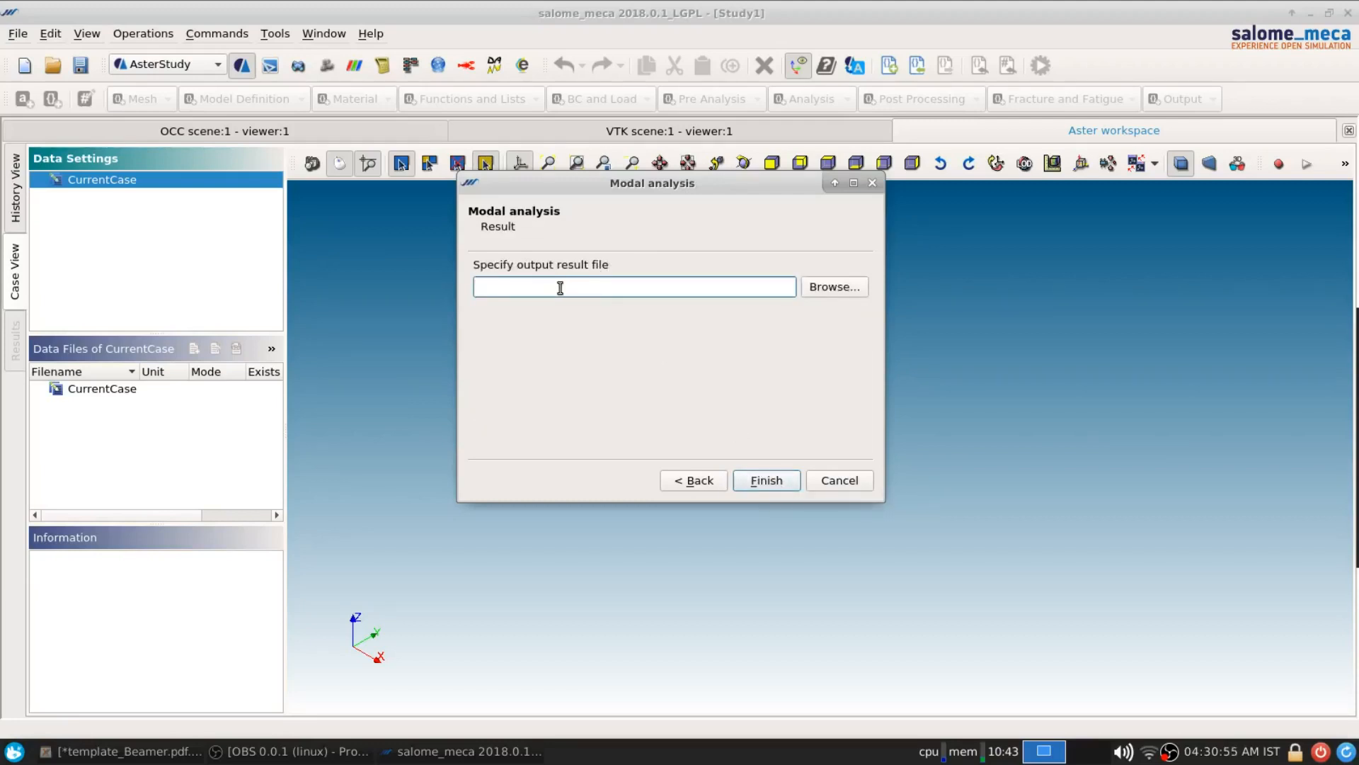
# Step: Set the output result file to modes.rmed in the tmp folder, replacing the existing file, and finish the modal analysis setup
pyautogui.click(820, 289)
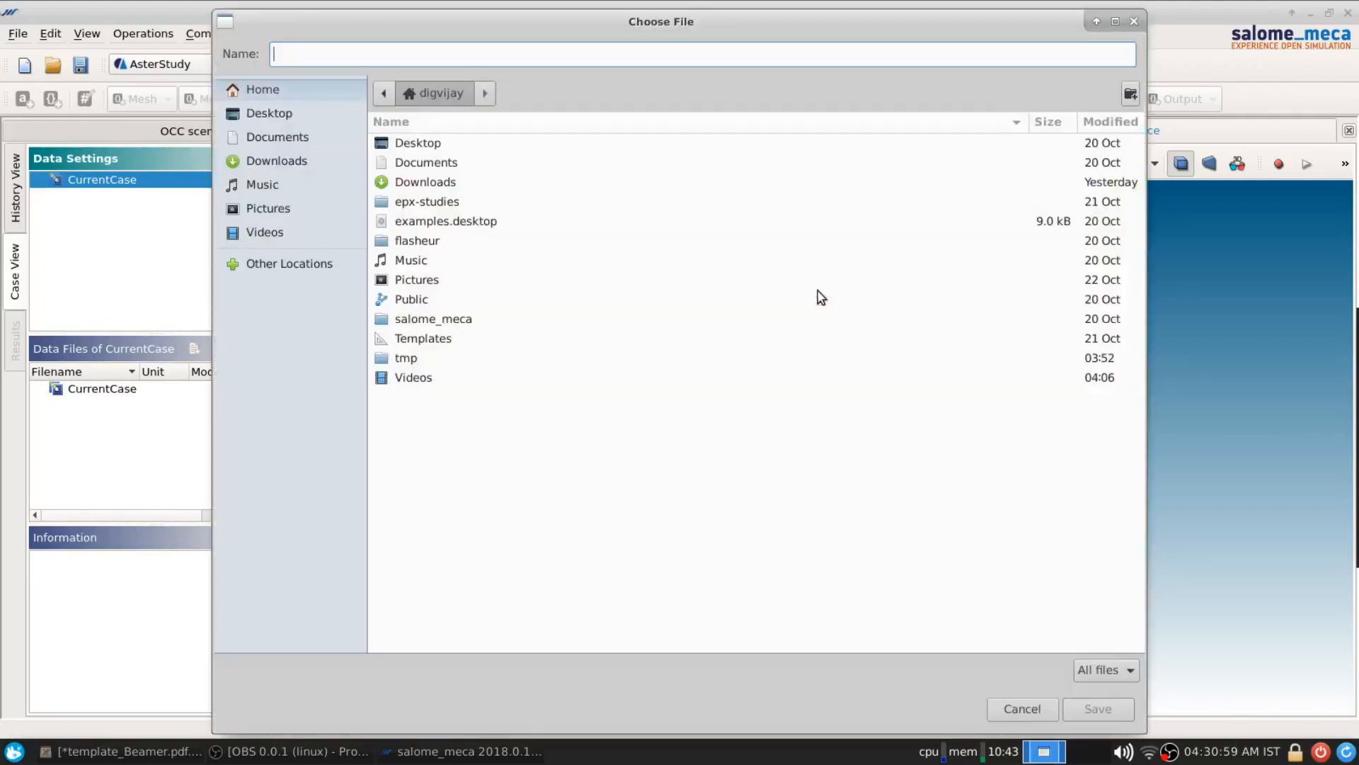
pyautogui.click(408, 359)
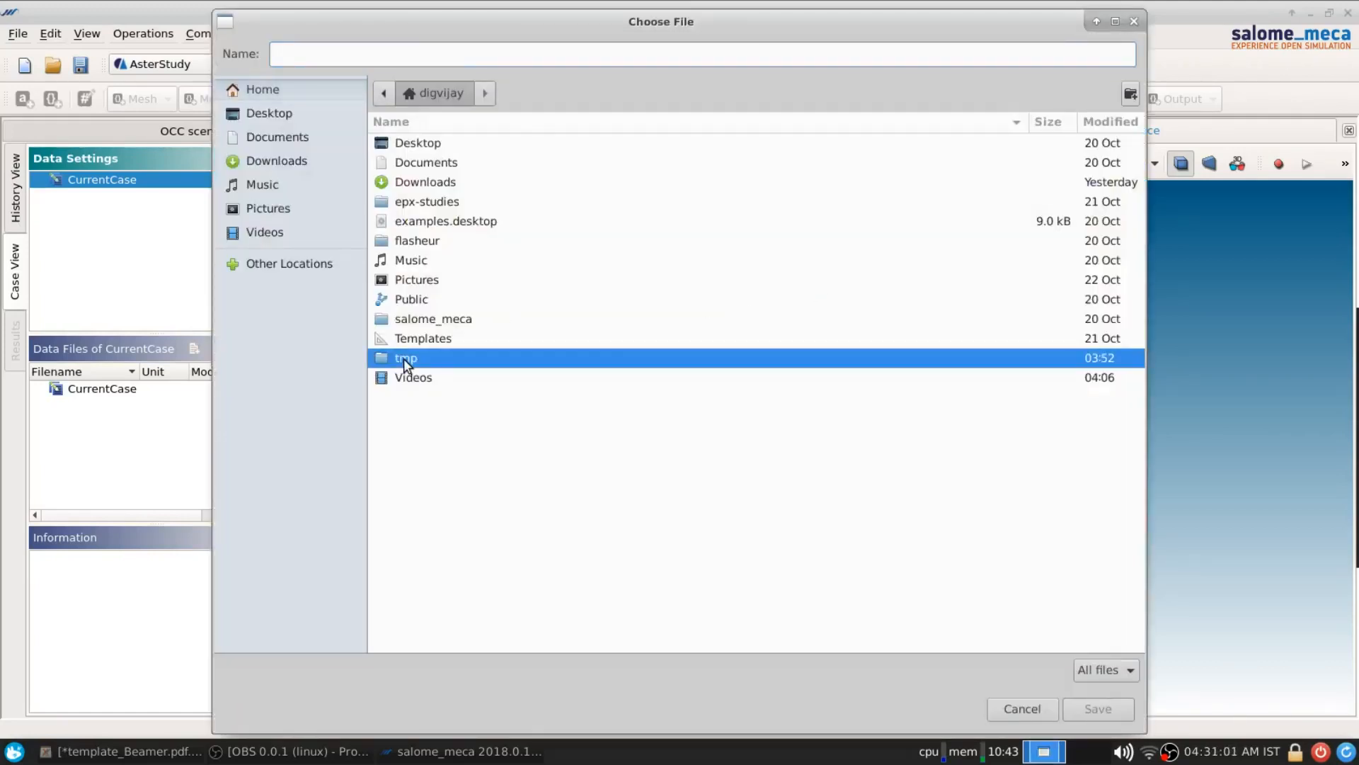
pyautogui.doubleClick(406, 361)
pyautogui.click(418, 53)
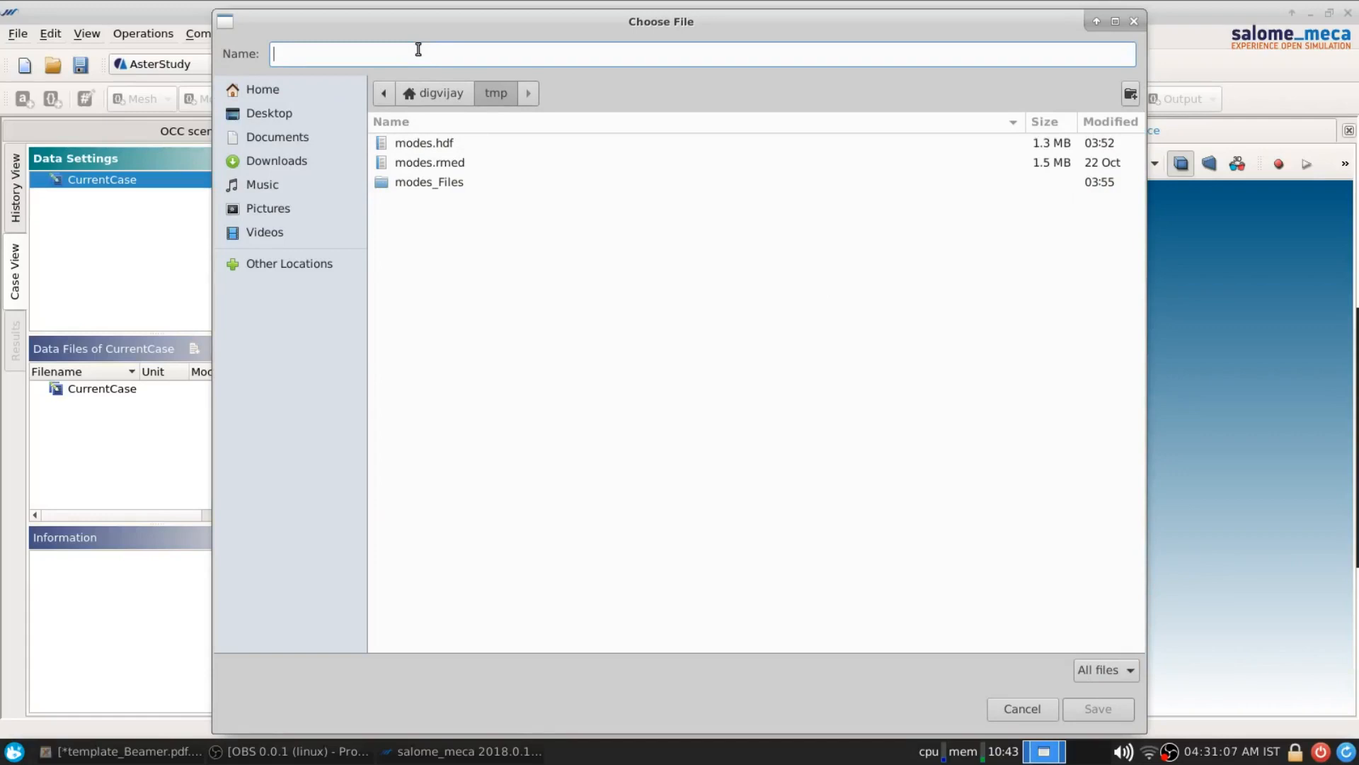
pyautogui.write('es')
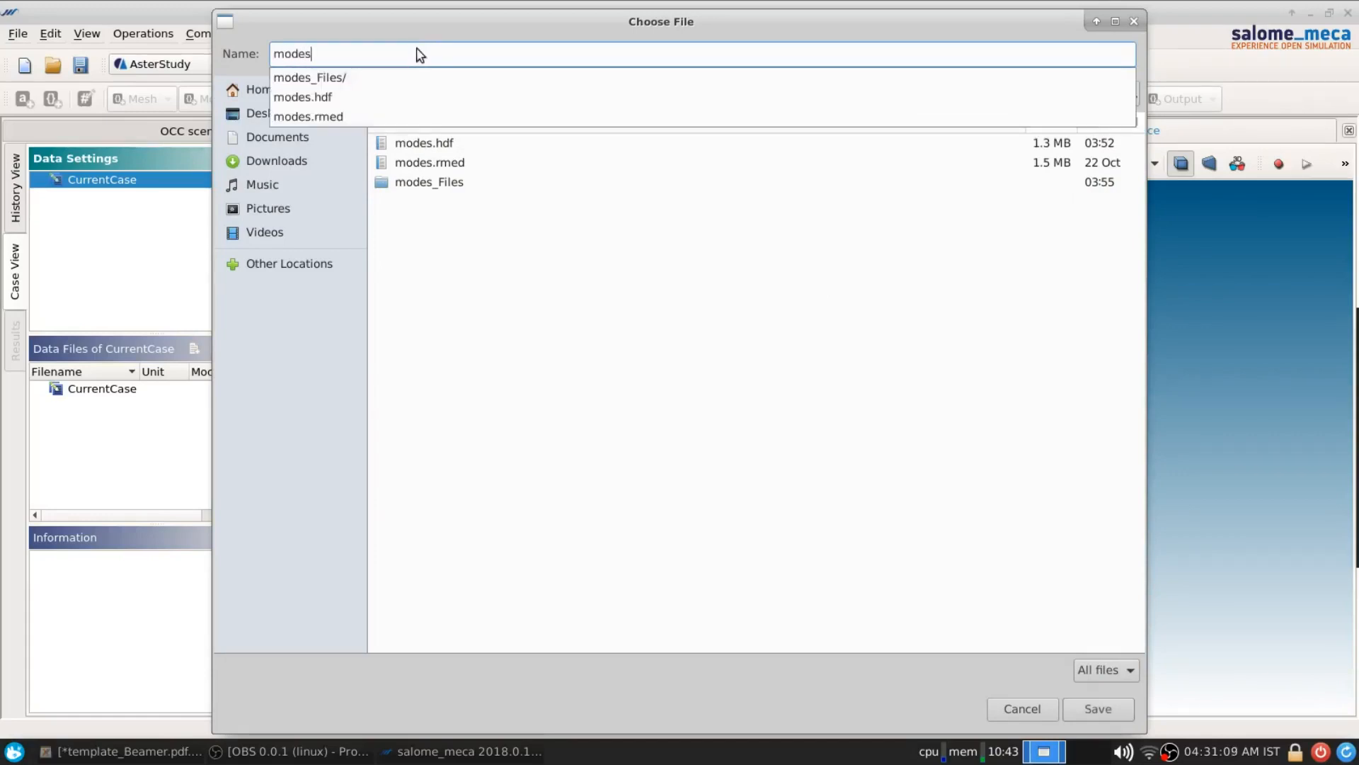
pyautogui.write('.rmed')
pyautogui.click(332, 77)
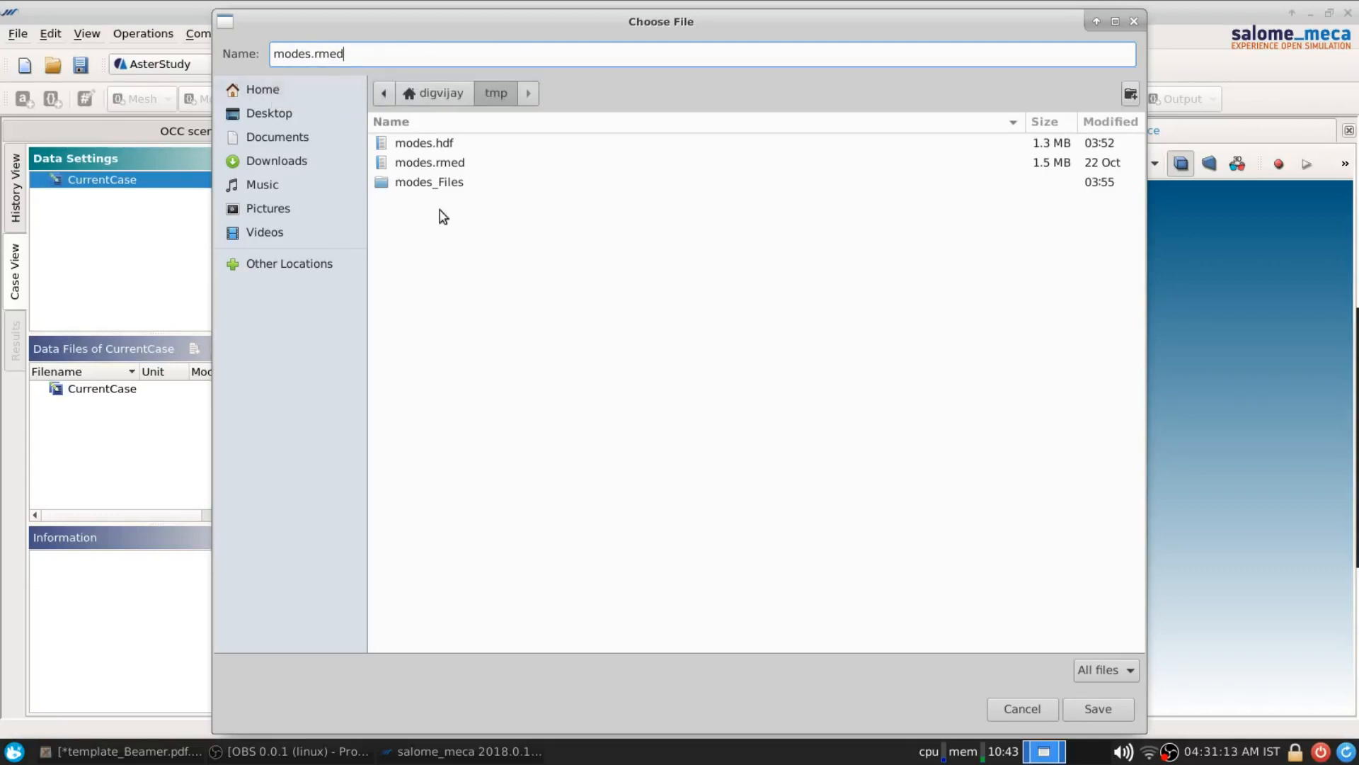
pyautogui.click(1095, 707)
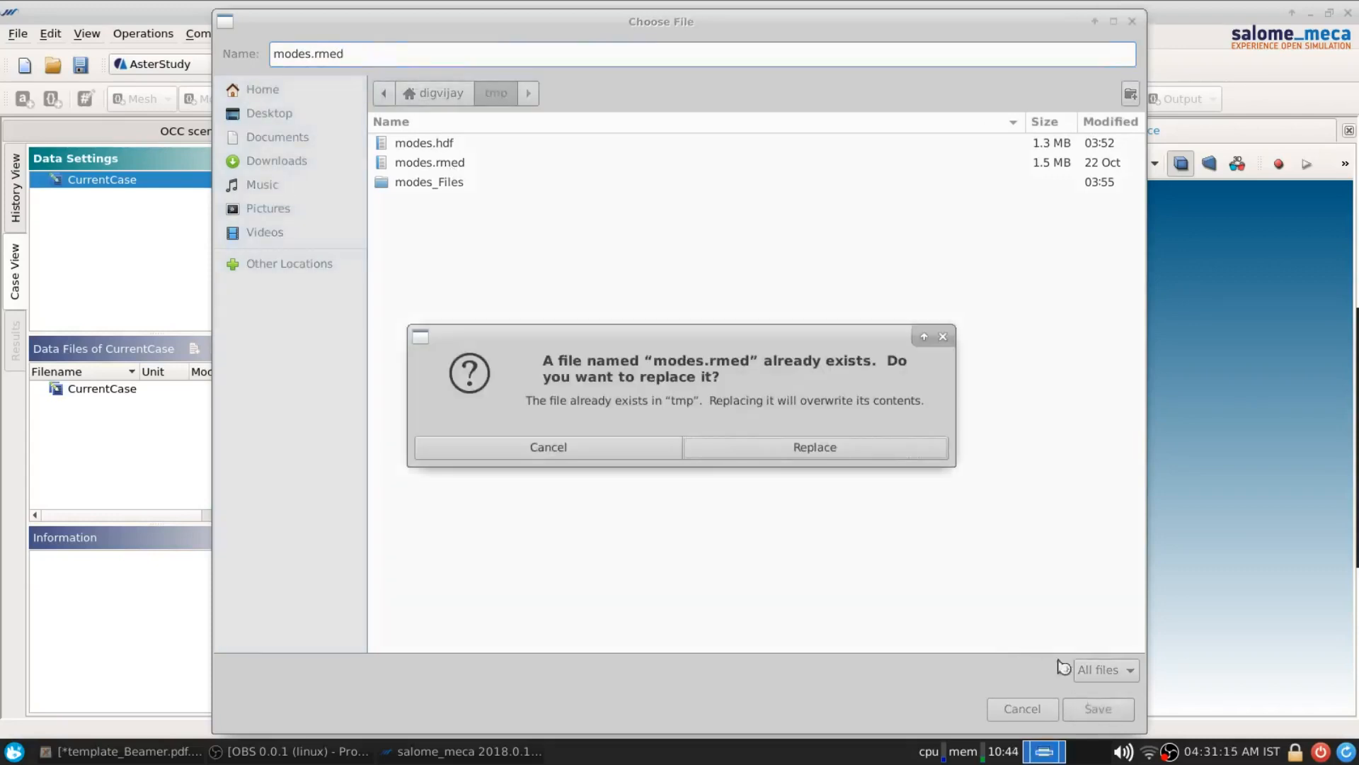
pyautogui.click(812, 449)
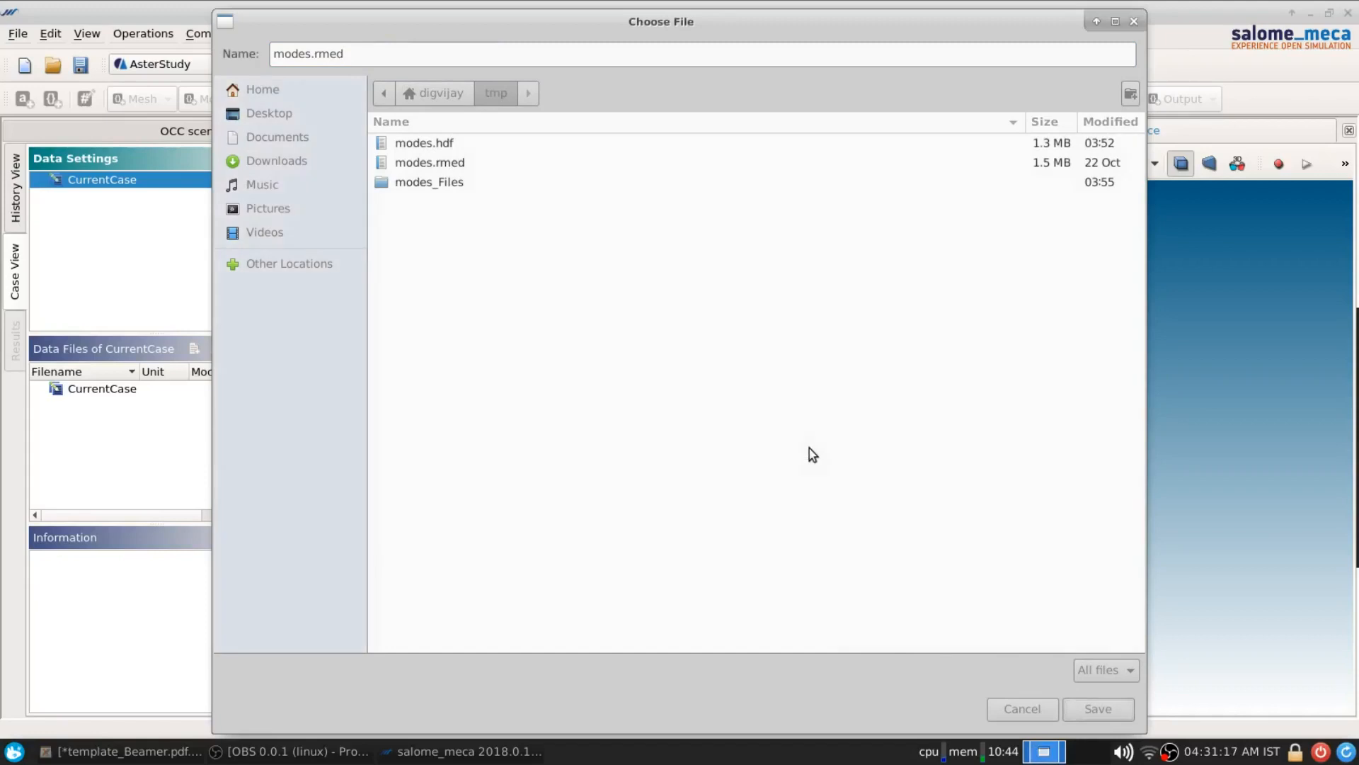
pyautogui.click(765, 483)
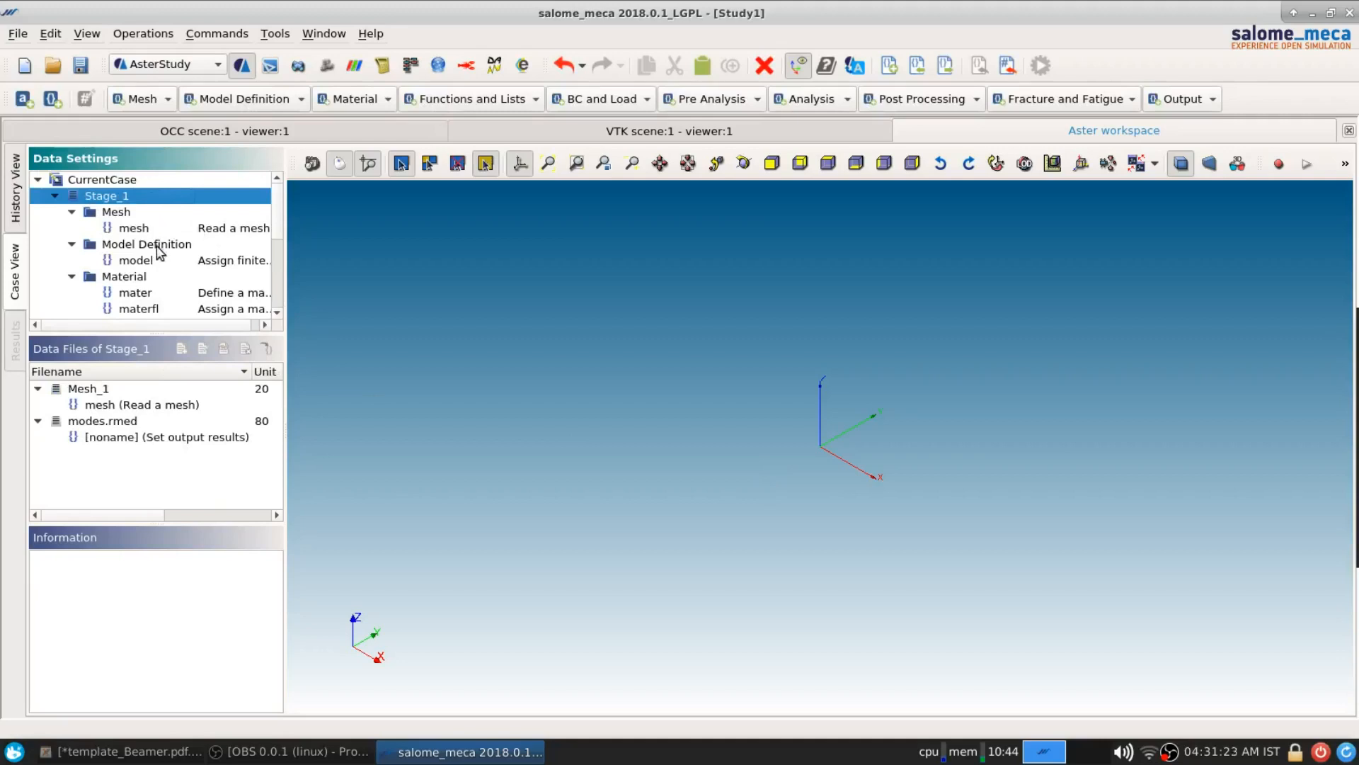
# Step: Save the study as modes.hdf in the tmp folder, overwriting the existing file
pyautogui.moveTo(274, 219)
pyautogui.mouseDown()
pyautogui.moveTo(279, 308)
pyautogui.moveTo(274, 214)
pyautogui.mouseUp()
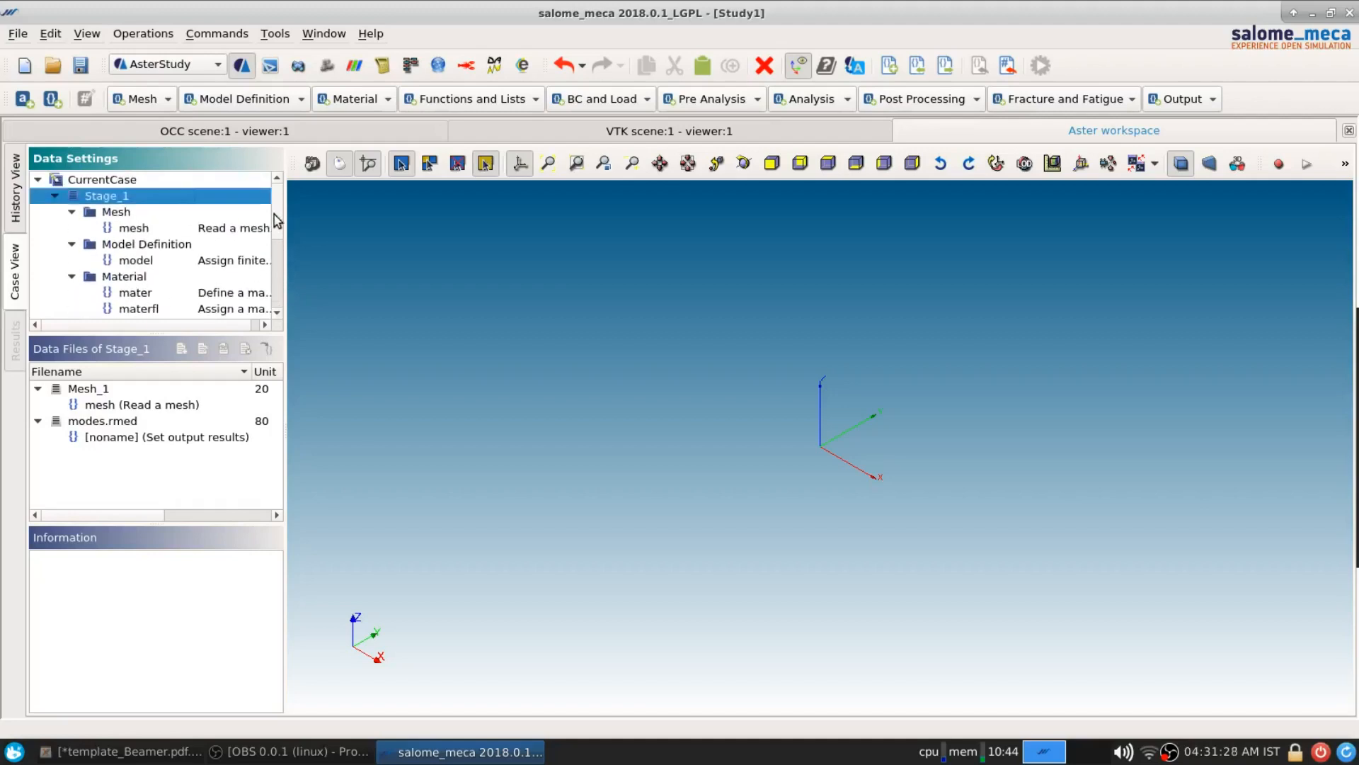
pyautogui.click(136, 180)
pyautogui.click(80, 65)
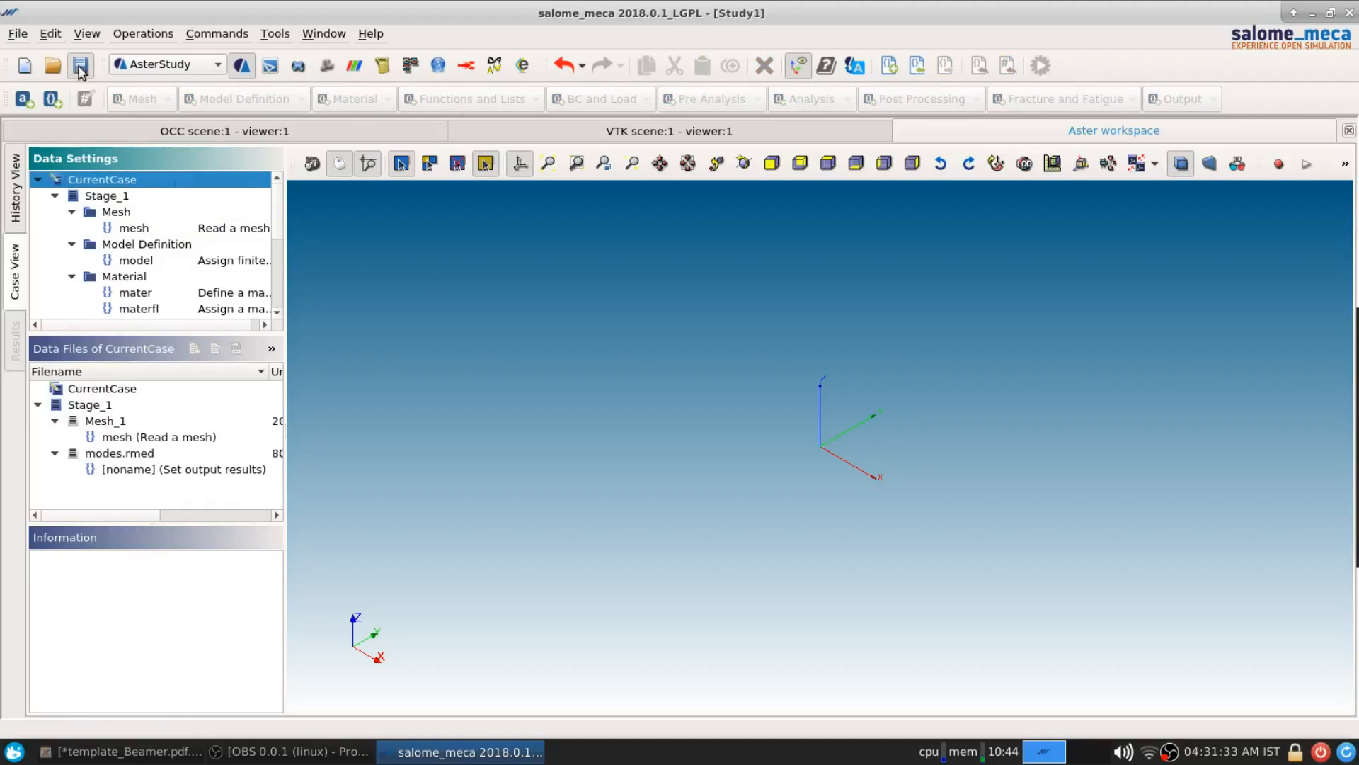
pyautogui.doubleClick(518, 396)
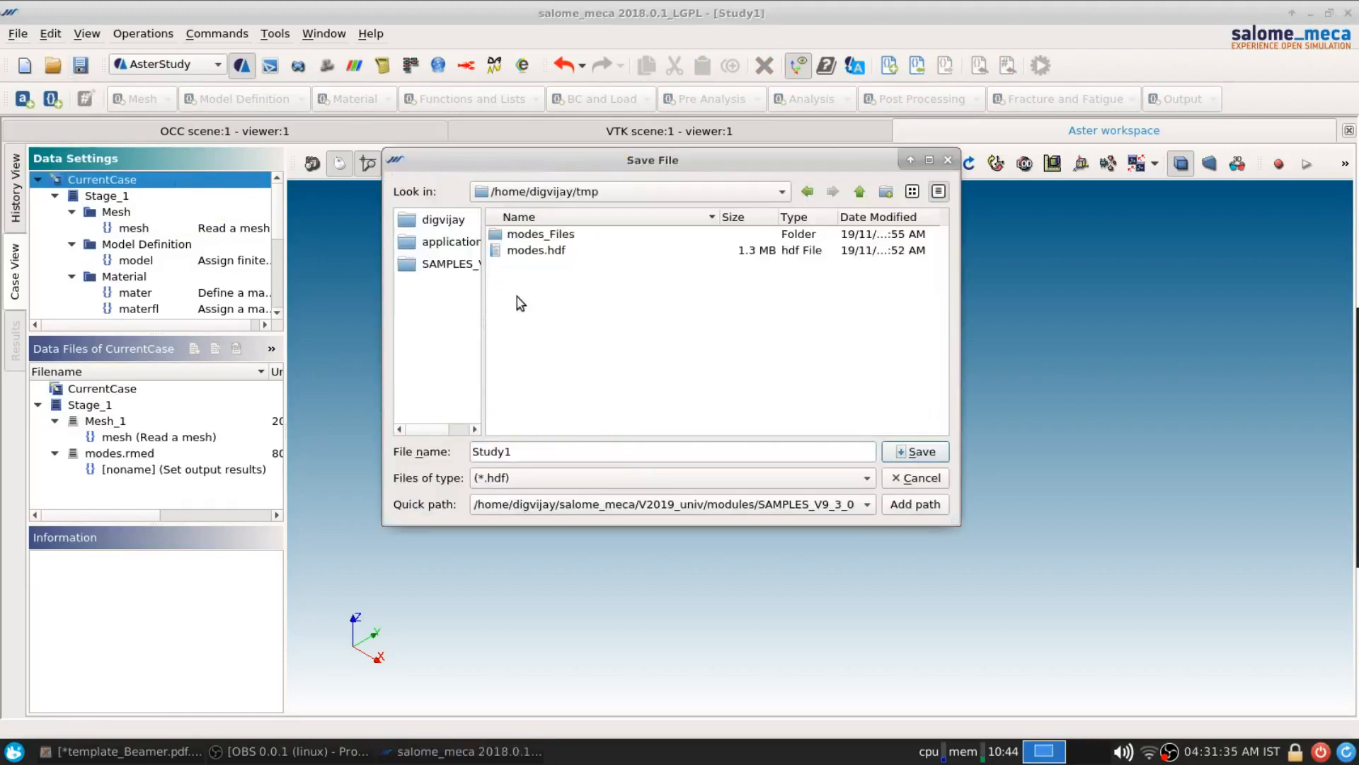
pyautogui.click(542, 252)
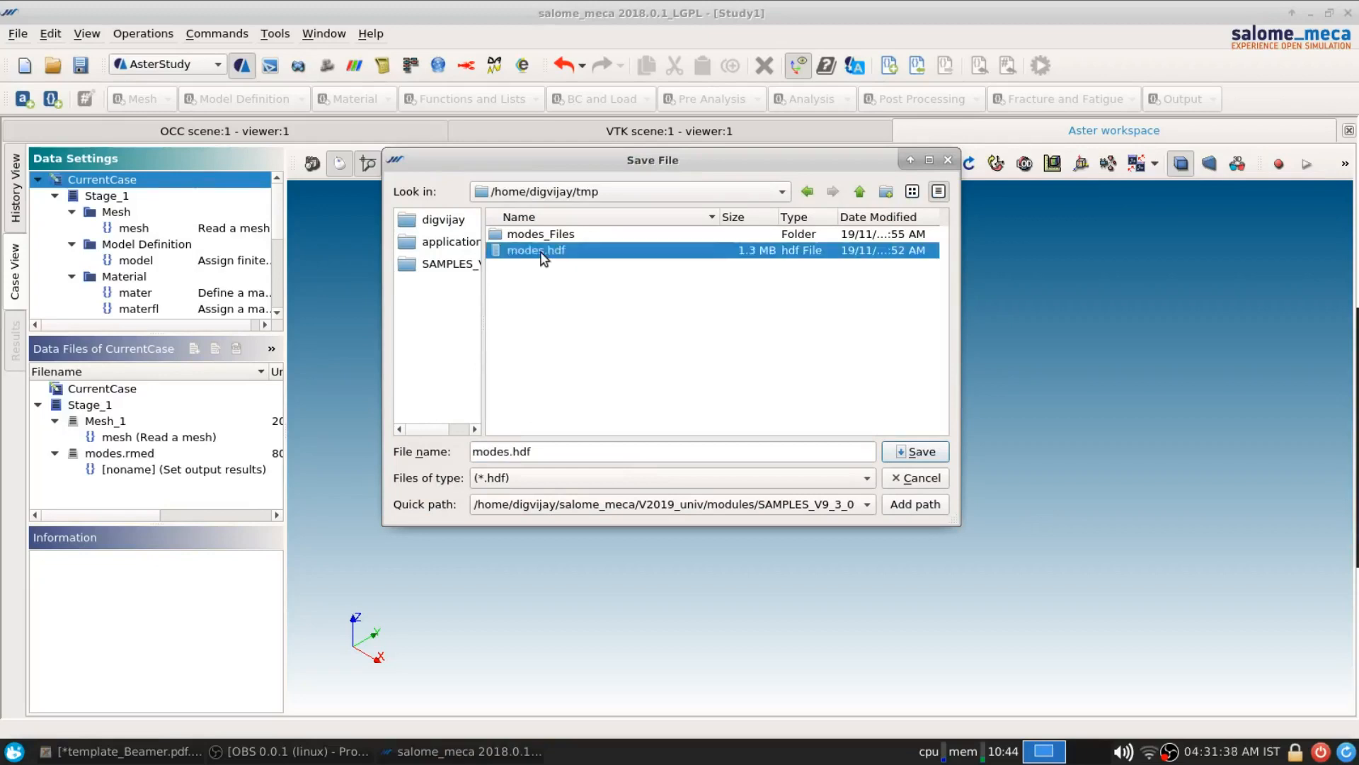
pyautogui.click(914, 453)
pyautogui.click(804, 349)
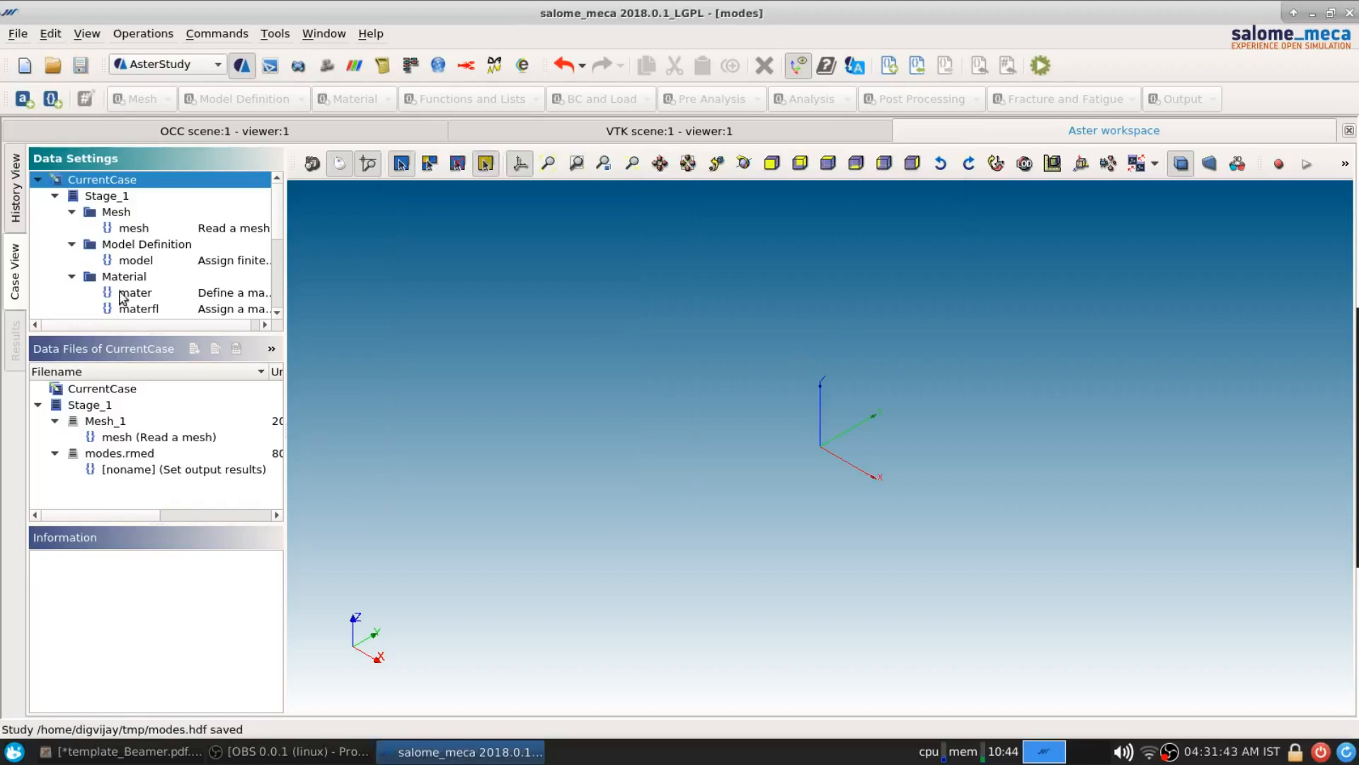
# Step: Include Stage_1 in the new run case and run the analysis with the default run parameters
pyautogui.click(1041, 67)
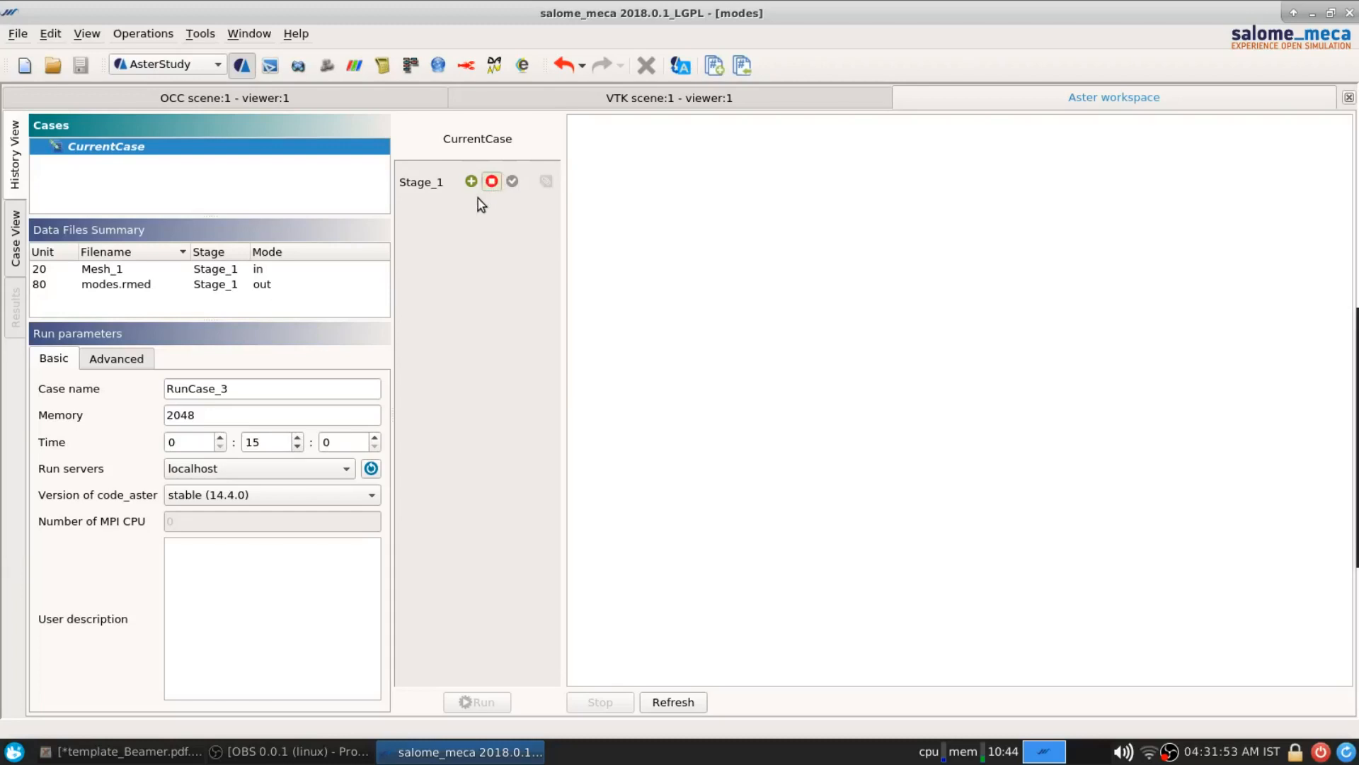
pyautogui.click(469, 183)
pyautogui.click(479, 701)
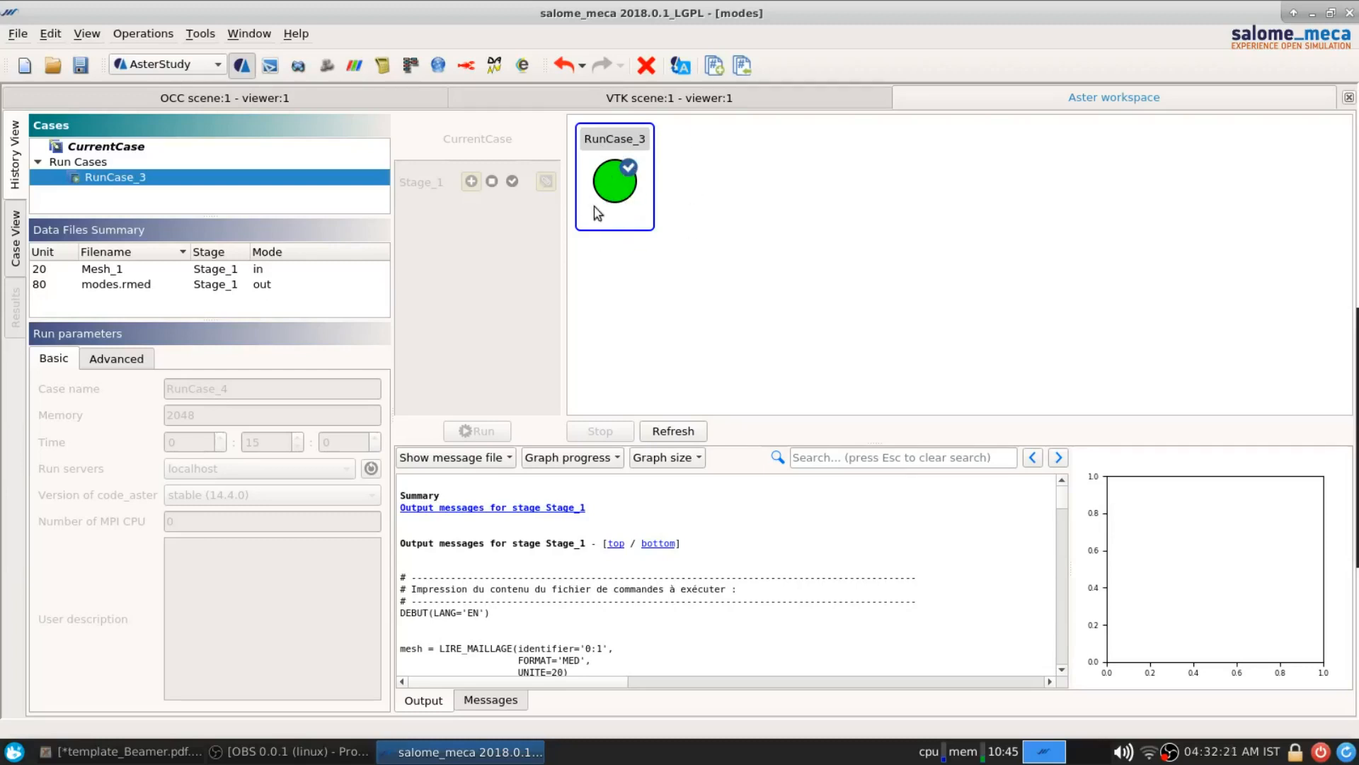
pyautogui.moveTo(616, 203)
# Step: Try to post-process modes.rmed from the data files summary of the finished run case
pyautogui.click(128, 287)
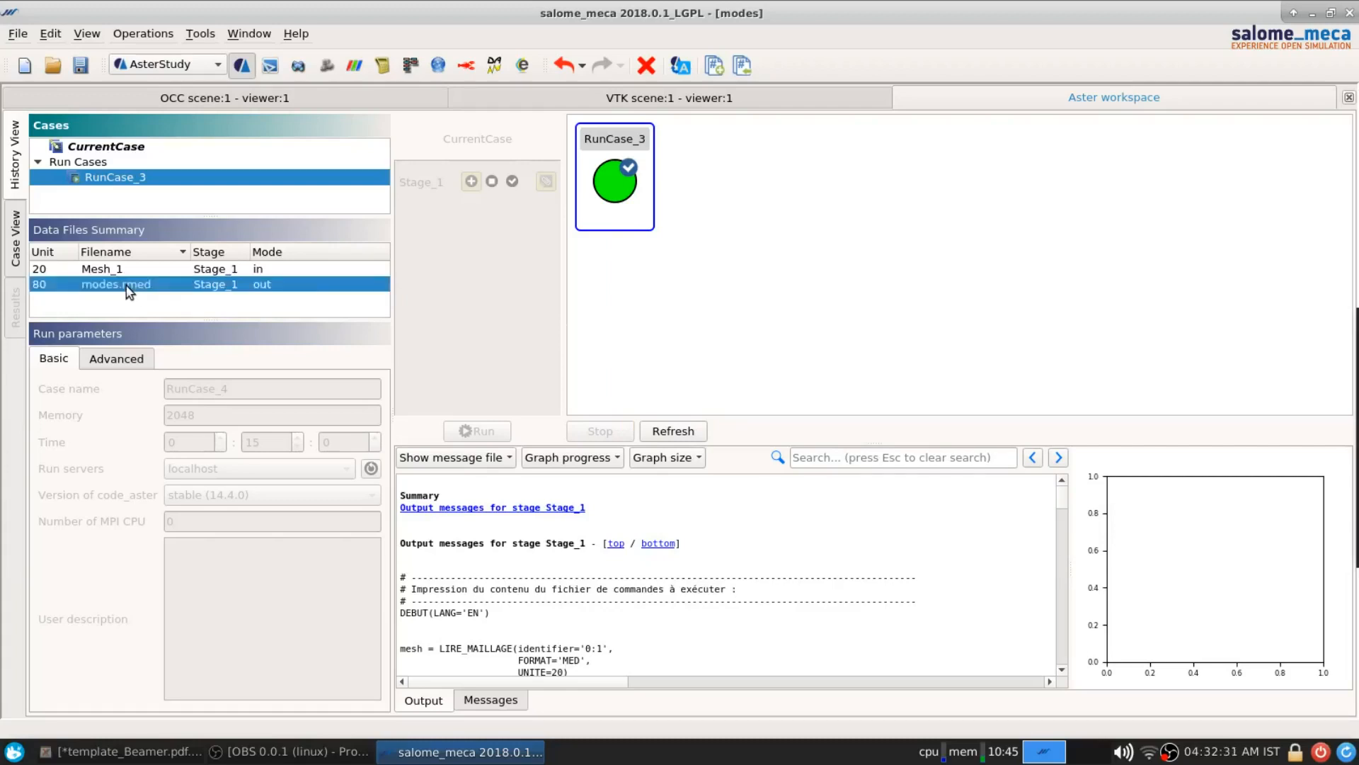
pyautogui.rightClick(128, 290)
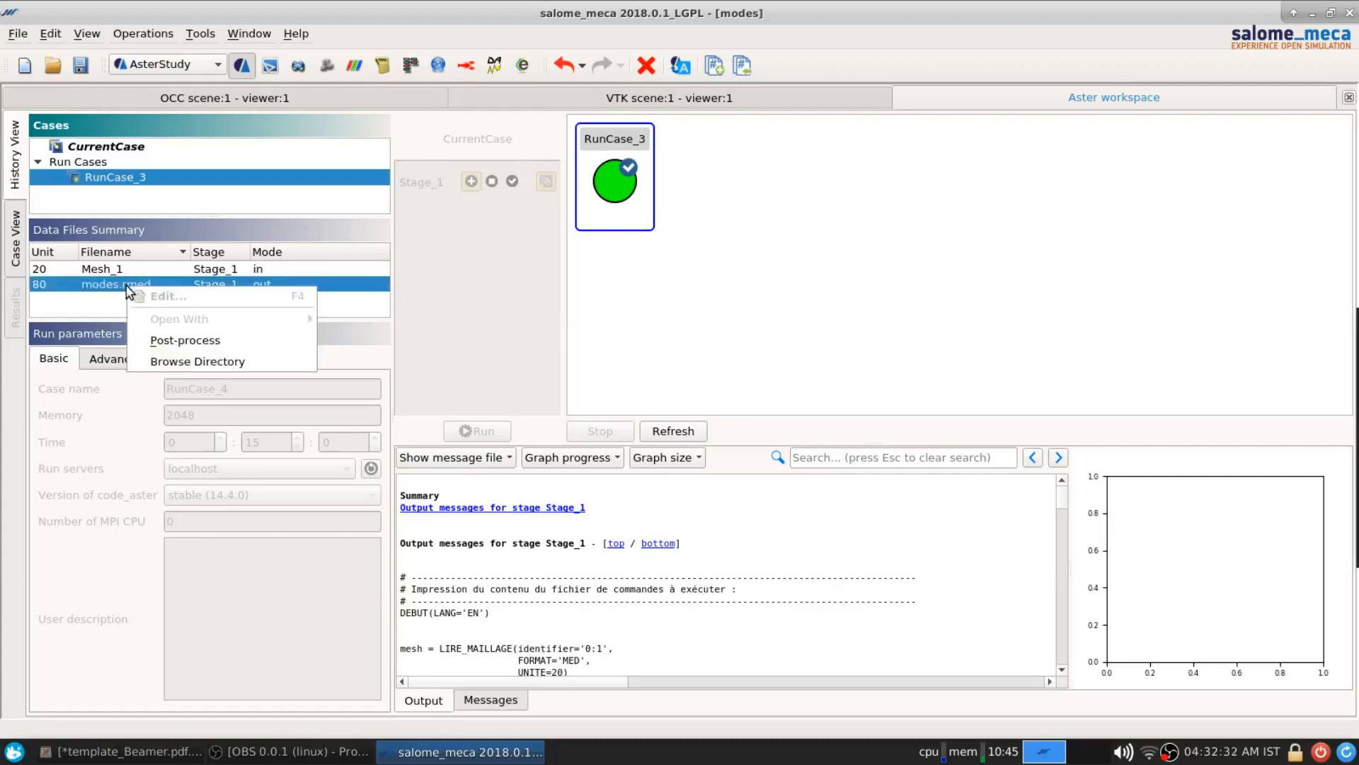
pyautogui.click(170, 342)
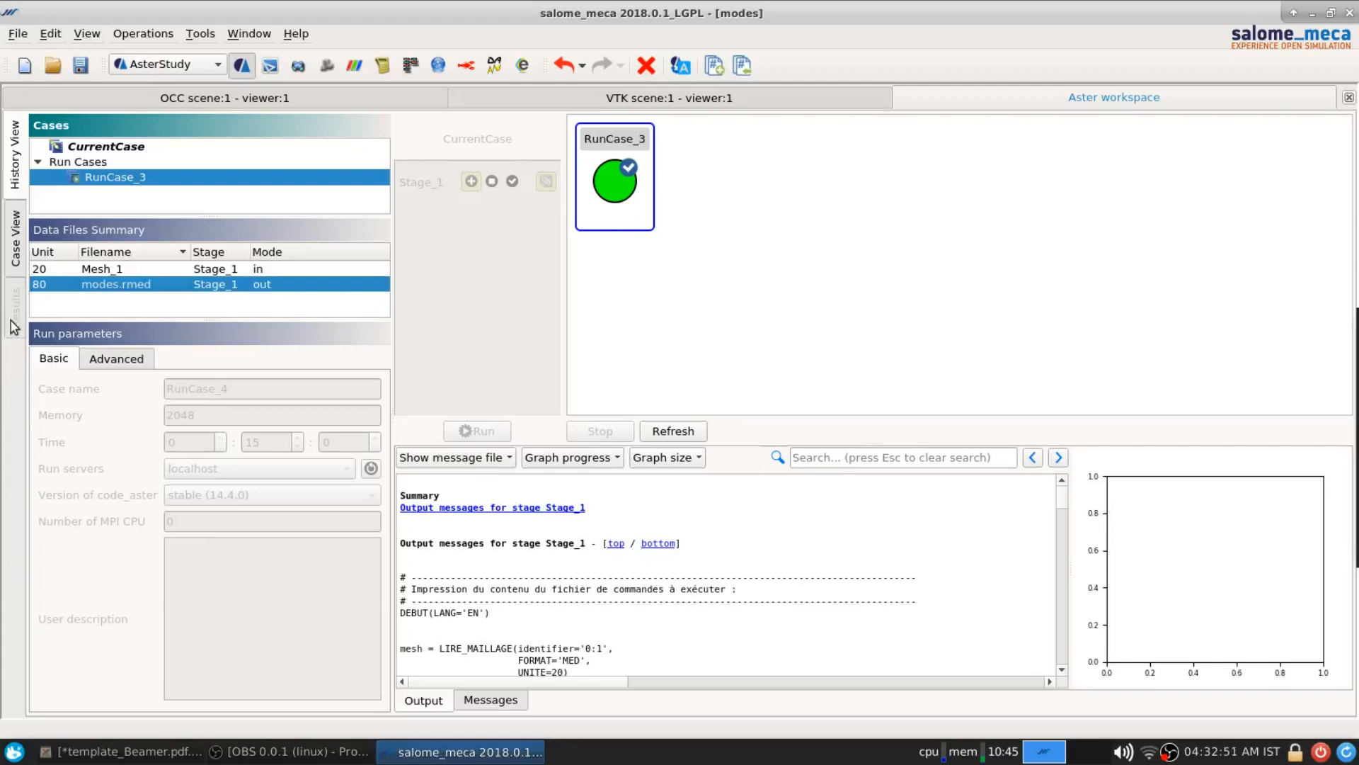
# Step: Post-process modes.rmed from the data files of CurrentCase and maximize the program window
pyautogui.click(14, 241)
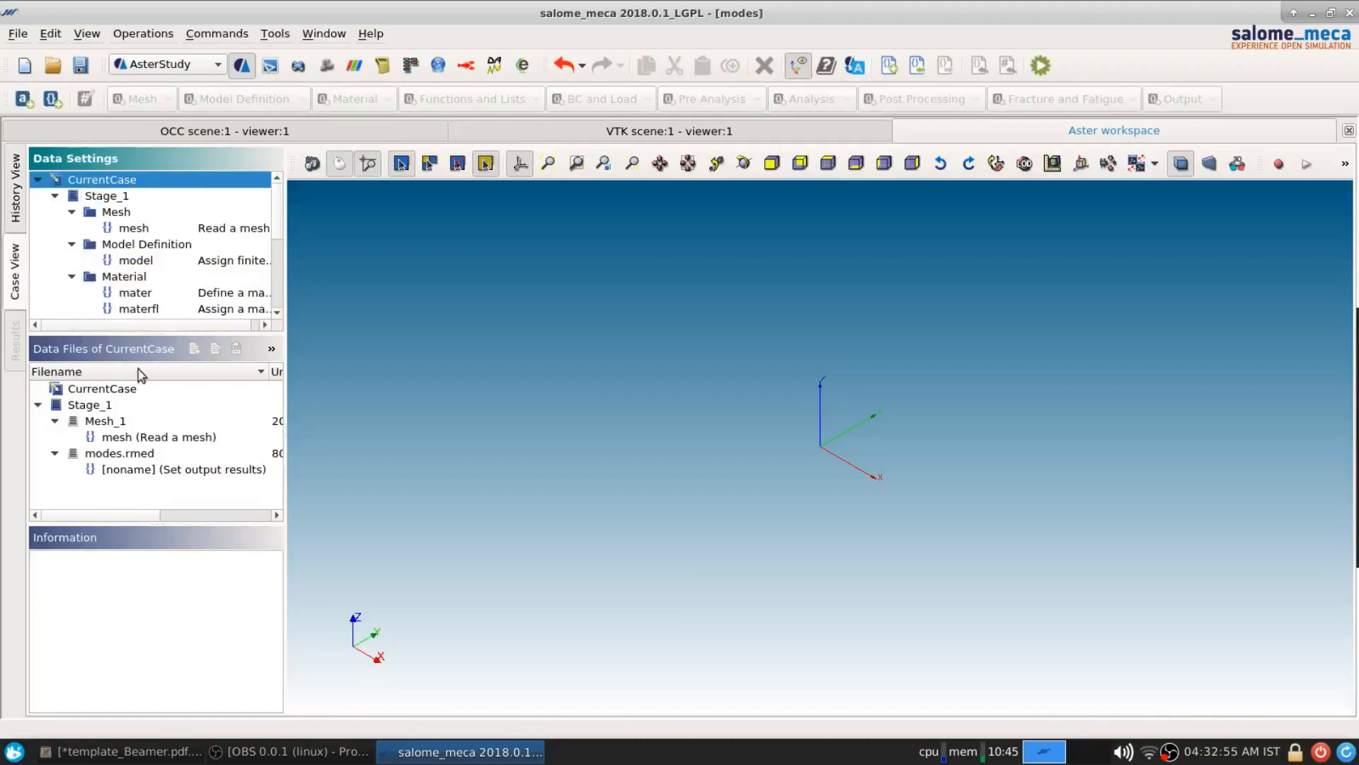
pyautogui.click(127, 457)
pyautogui.rightClick(128, 459)
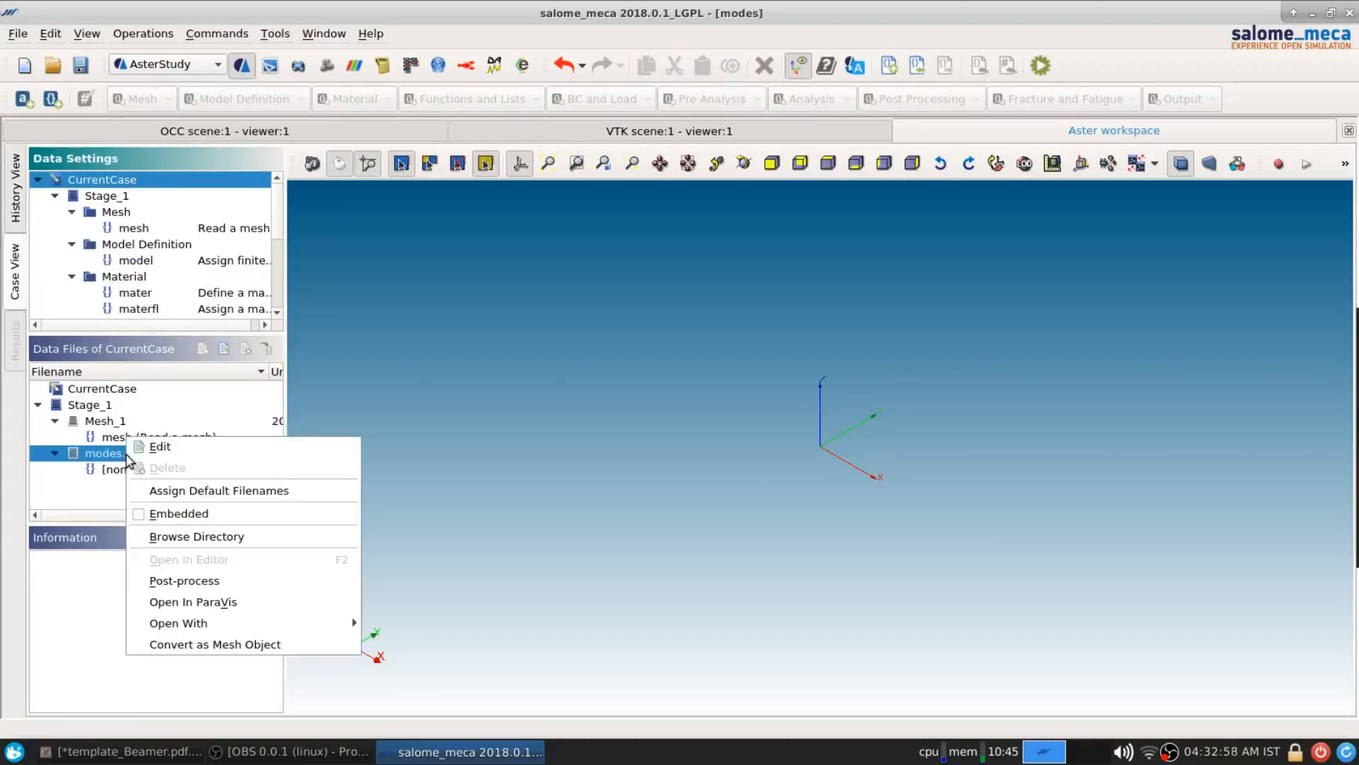
pyautogui.click(210, 582)
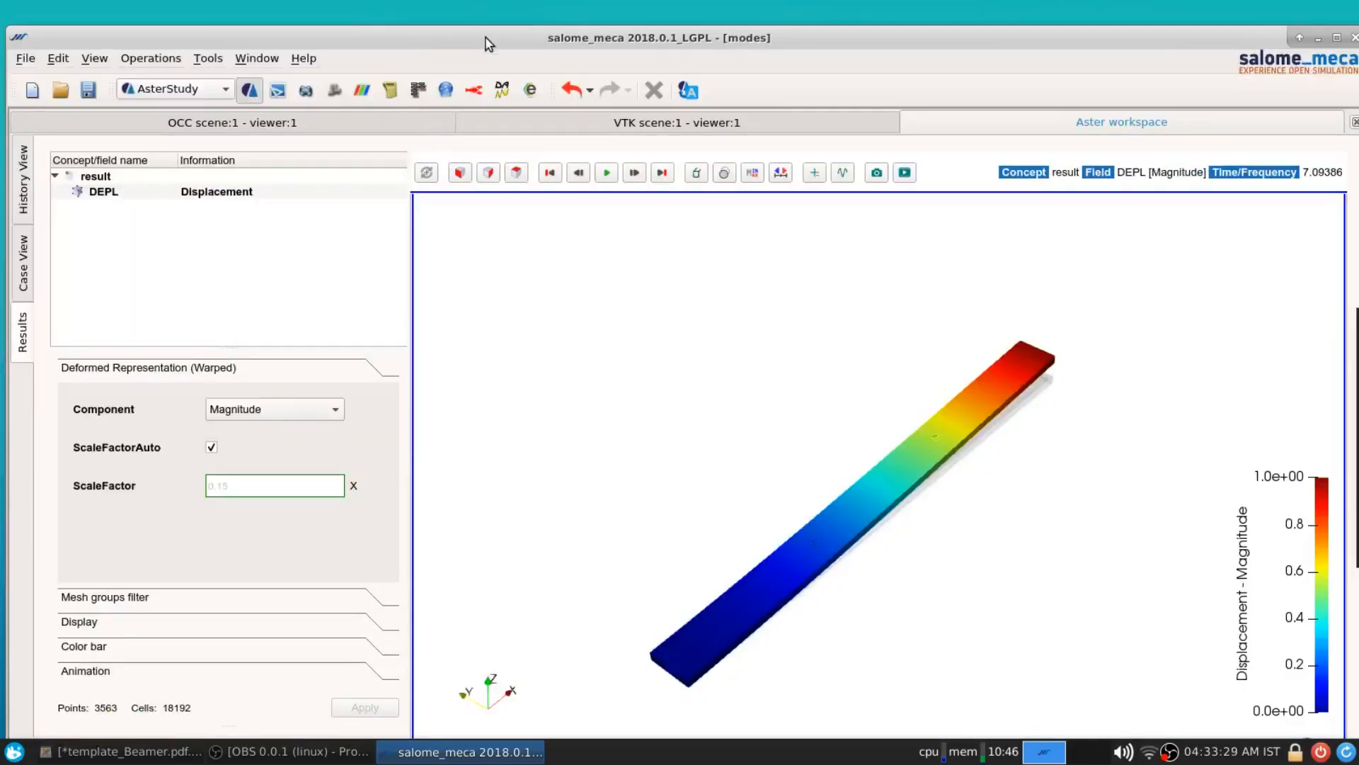
pyautogui.moveTo(525, 36); pyautogui.dragTo(521, 35)
pyautogui.doubleClick(525, 36)
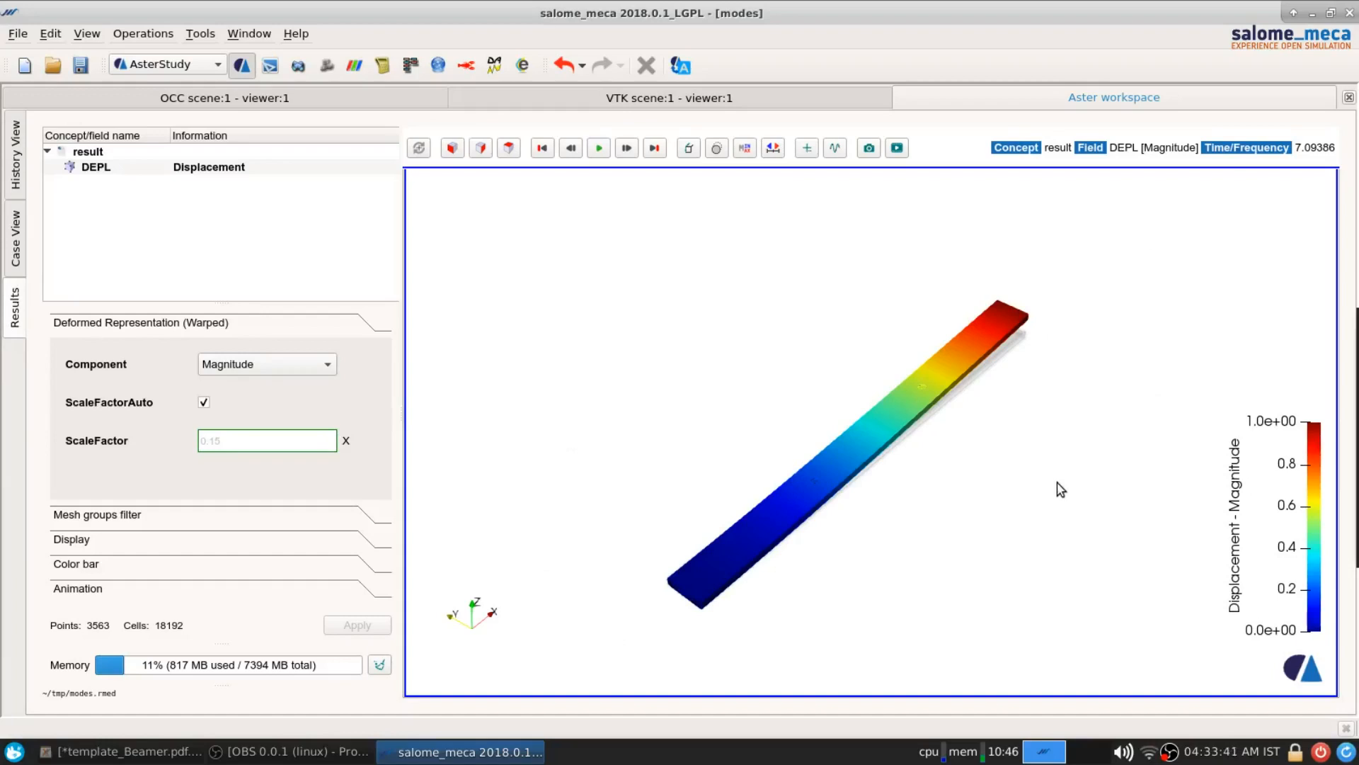
# Step: Examine the first mode's deformed shape against the undeformed beam from several viewing angles
pyautogui.moveTo(871, 604); pyautogui.dragTo(691, 571)
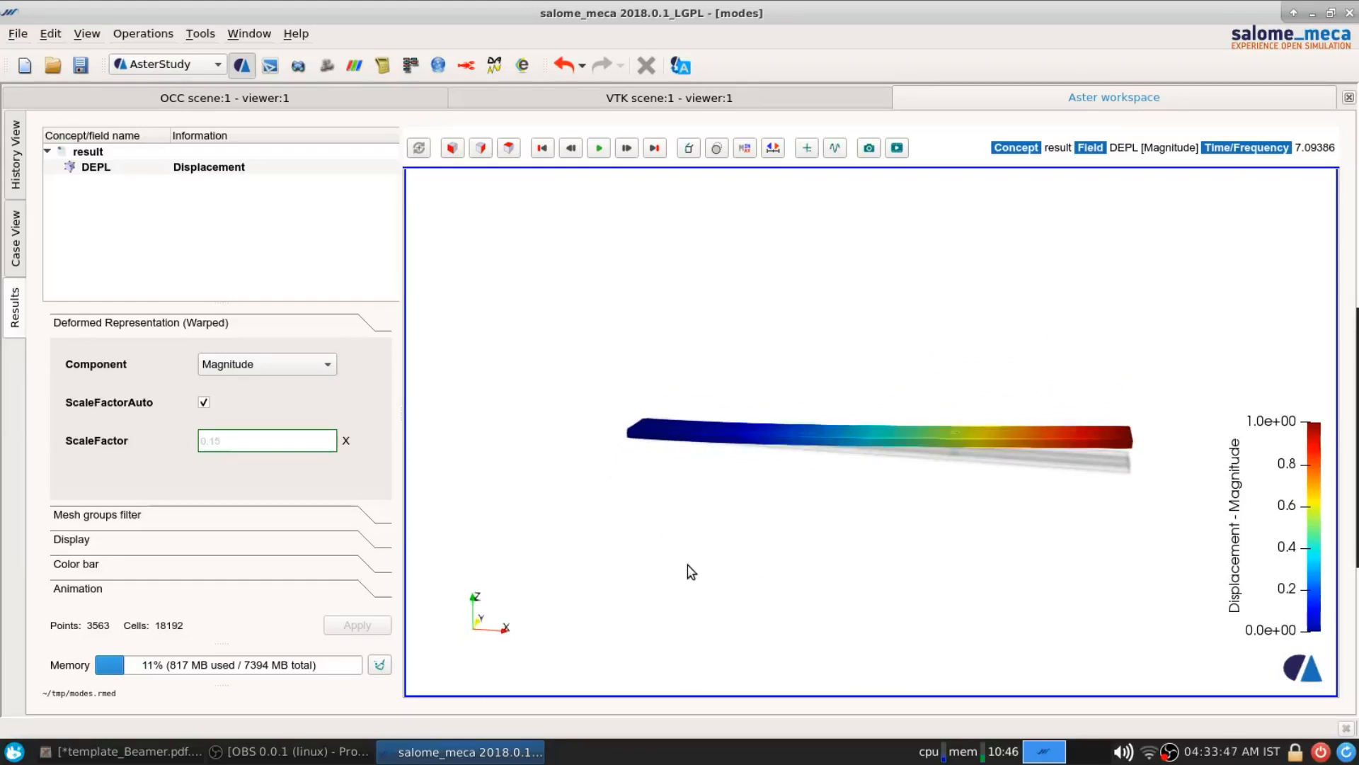
pyautogui.moveTo(931, 498)
pyautogui.mouseDown()
pyautogui.moveTo(936, 484)
pyautogui.moveTo(922, 495)
pyautogui.mouseUp()
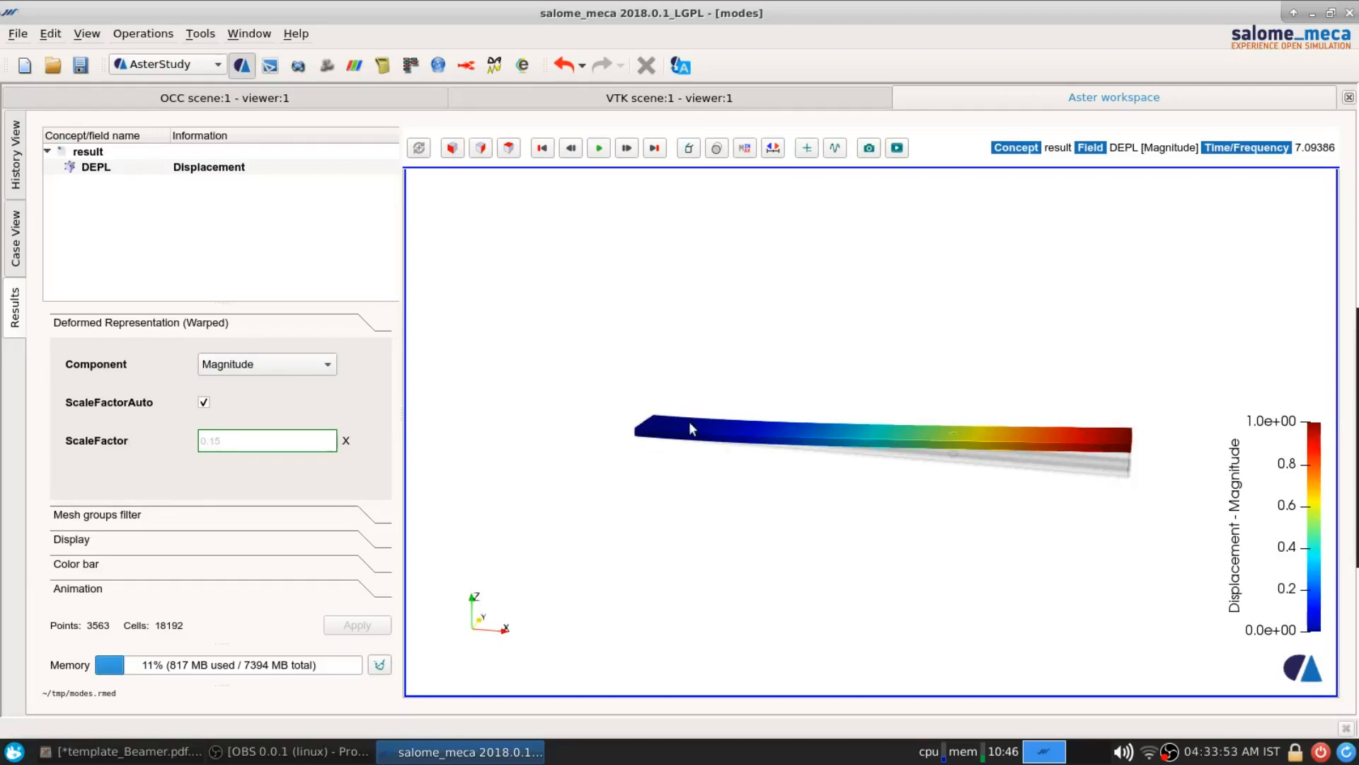
pyautogui.moveTo(1108, 468); pyautogui.dragTo(989, 538)
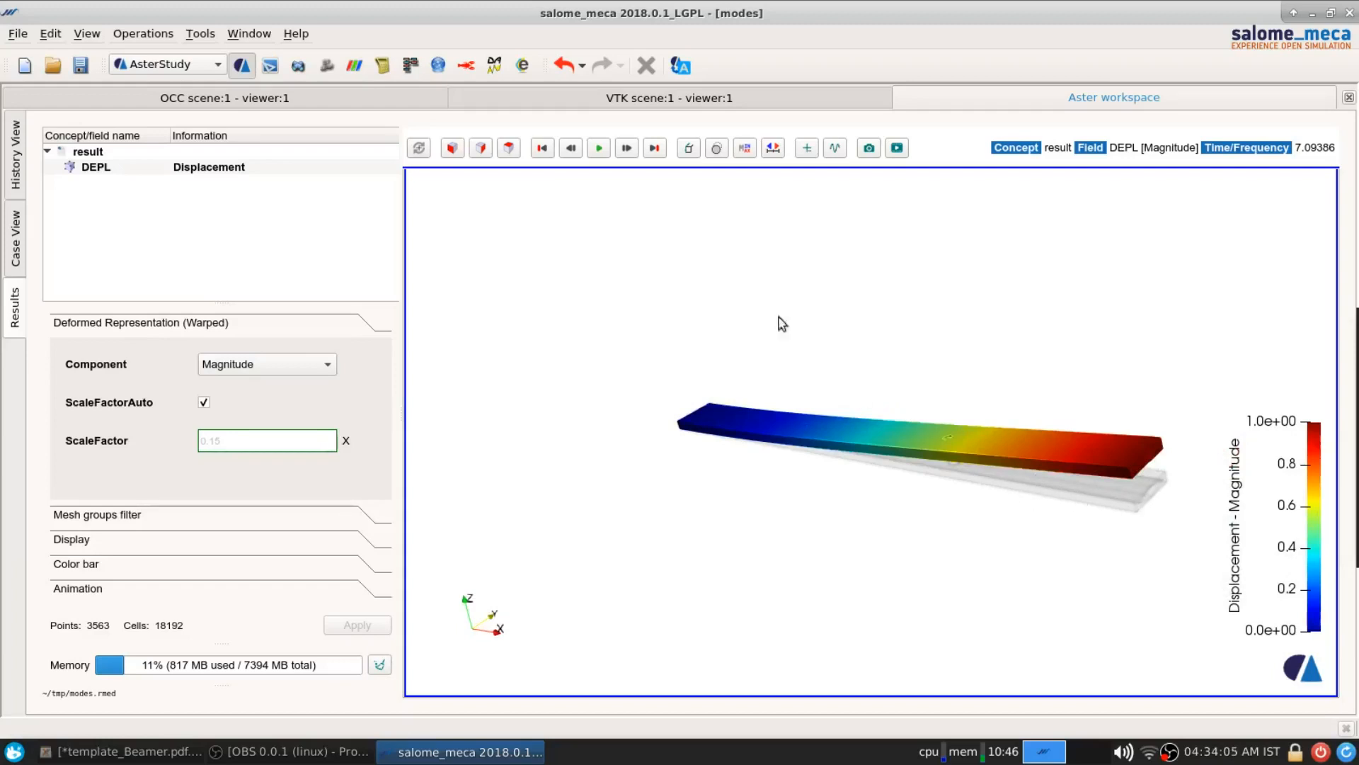
pyautogui.click(717, 148)
pyautogui.click(717, 149)
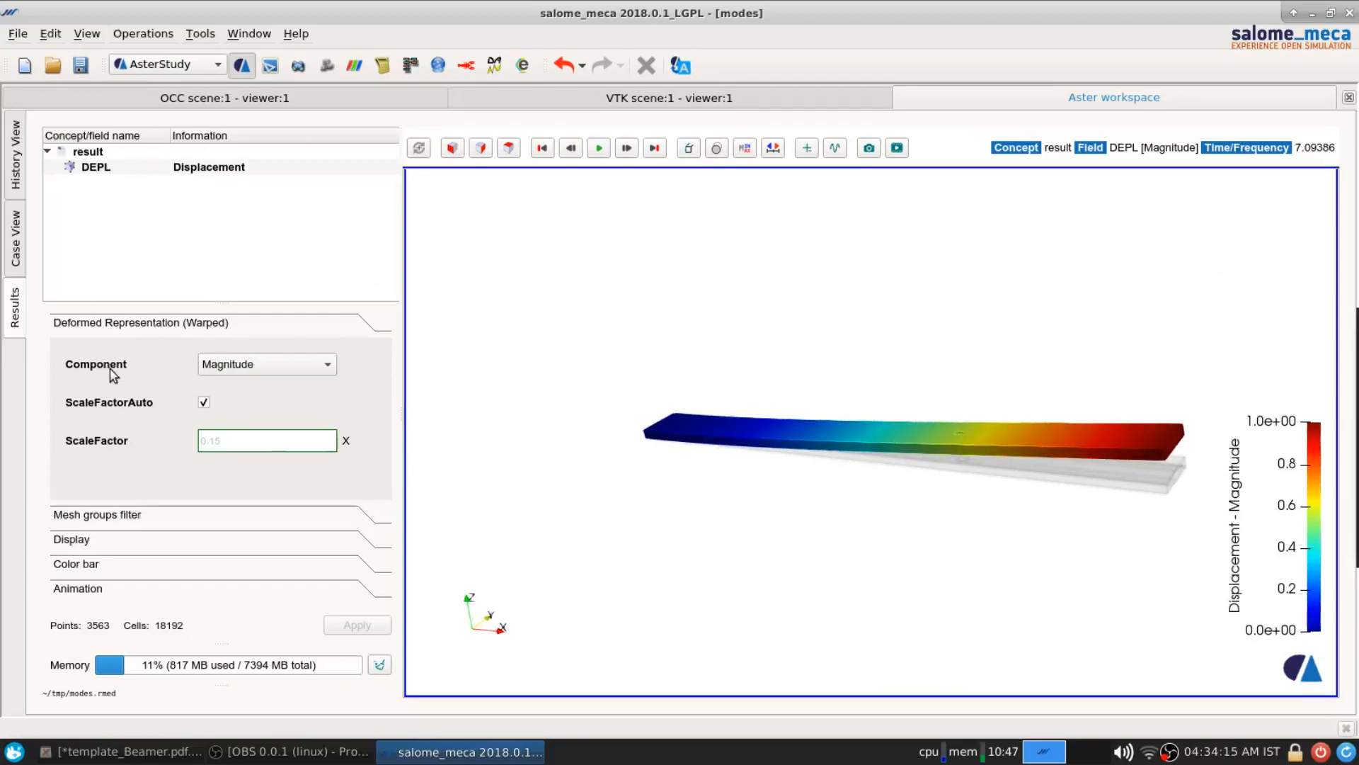
# Step: Display the DZ component of the warped displacement result, and switch the component back to Magnitude
pyautogui.click(294, 365)
pyautogui.click(232, 422)
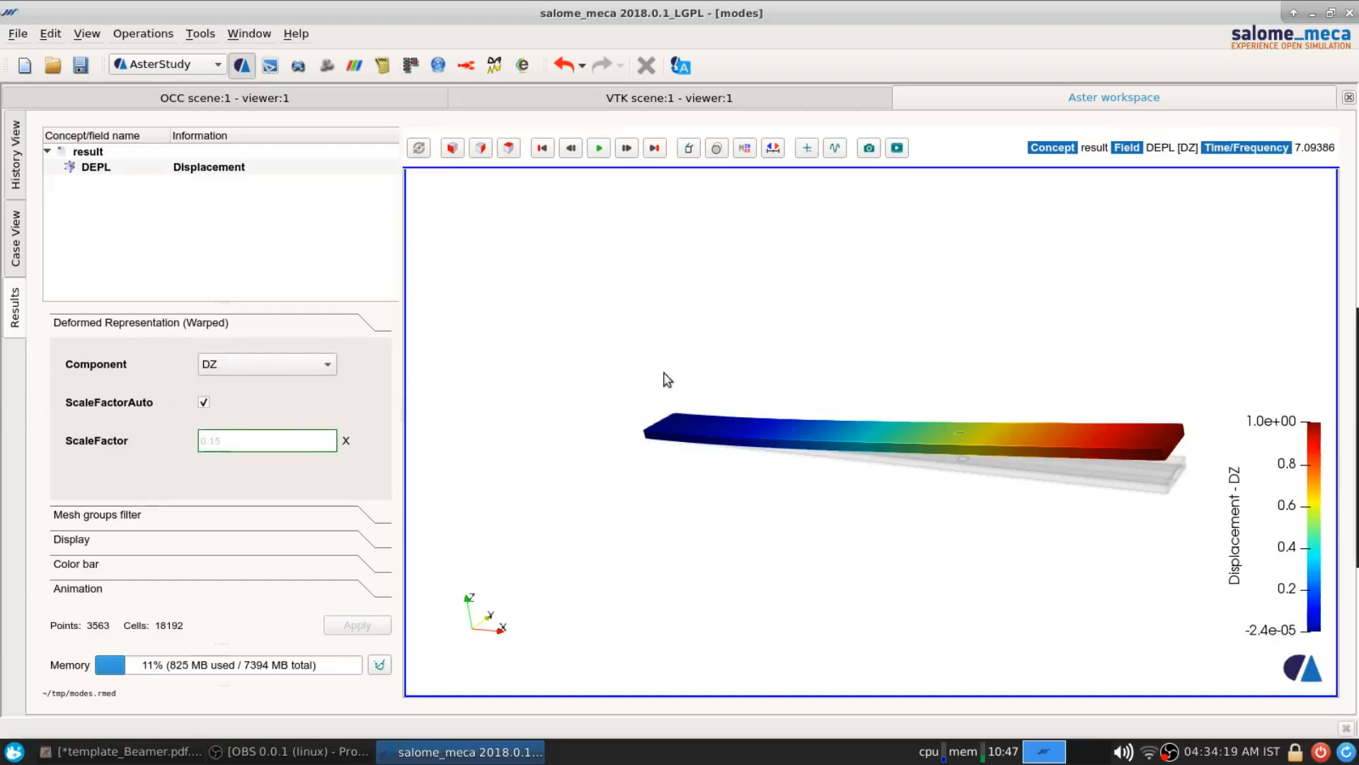
pyautogui.click(240, 365)
pyautogui.click(413, 366)
pyautogui.click(293, 365)
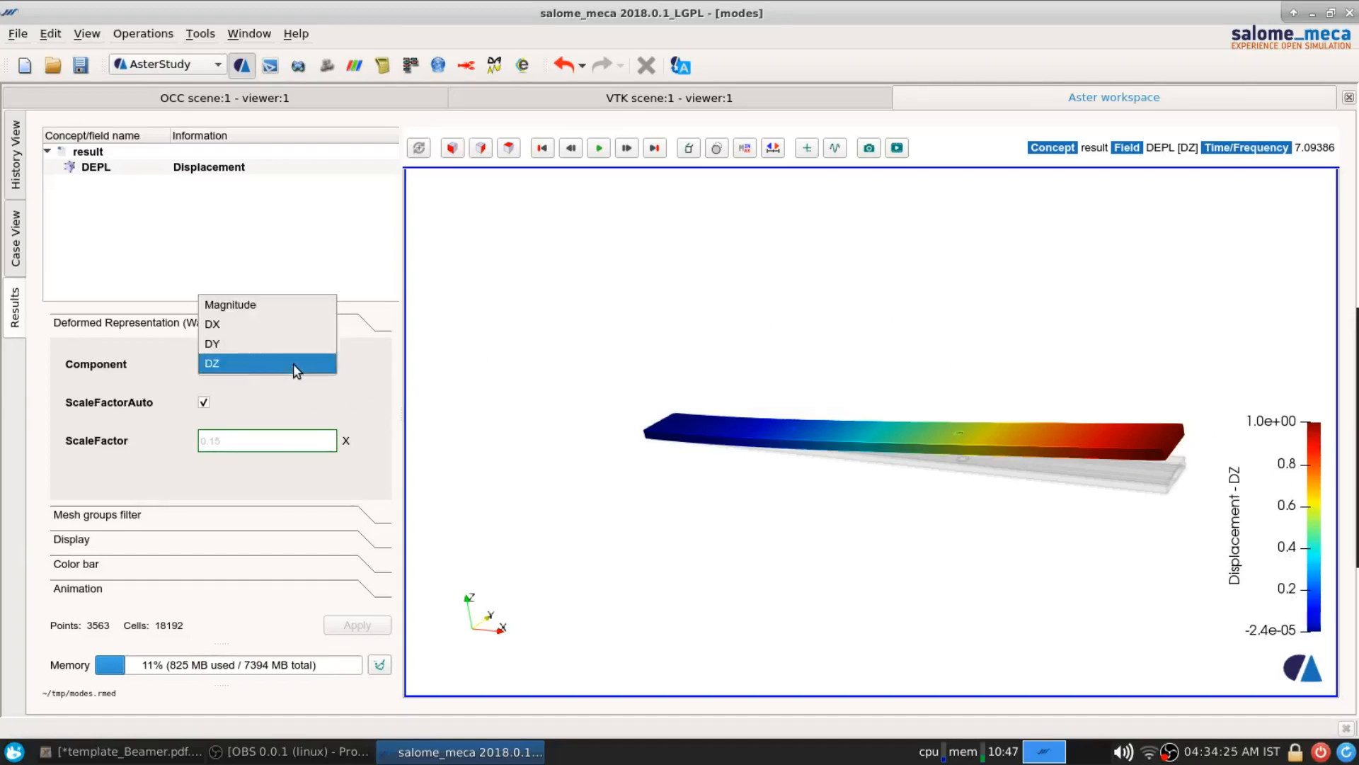
pyautogui.click(233, 305)
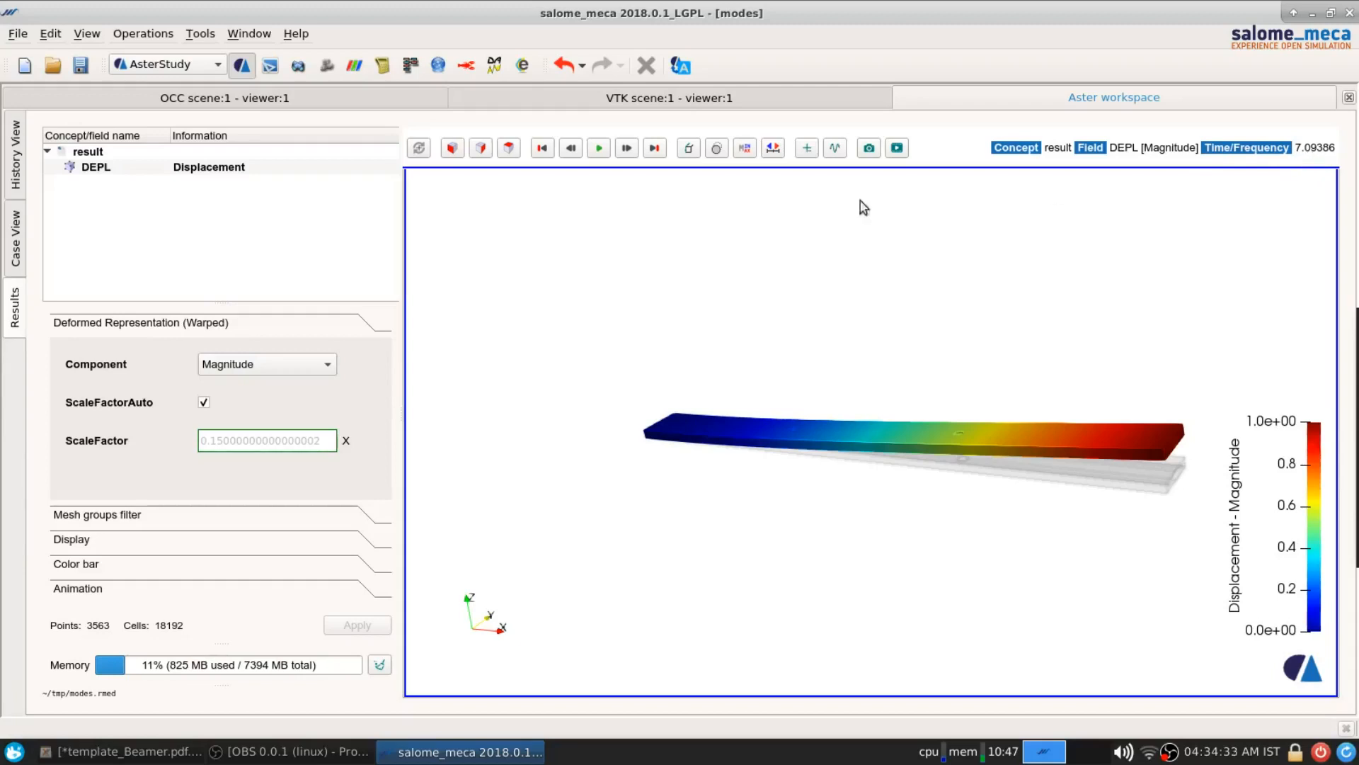
# Step: Advance from the first mode to the modes at frequencies 27.0012 and 46.0222, examining each deformed shape from different angles
pyautogui.click(627, 147)
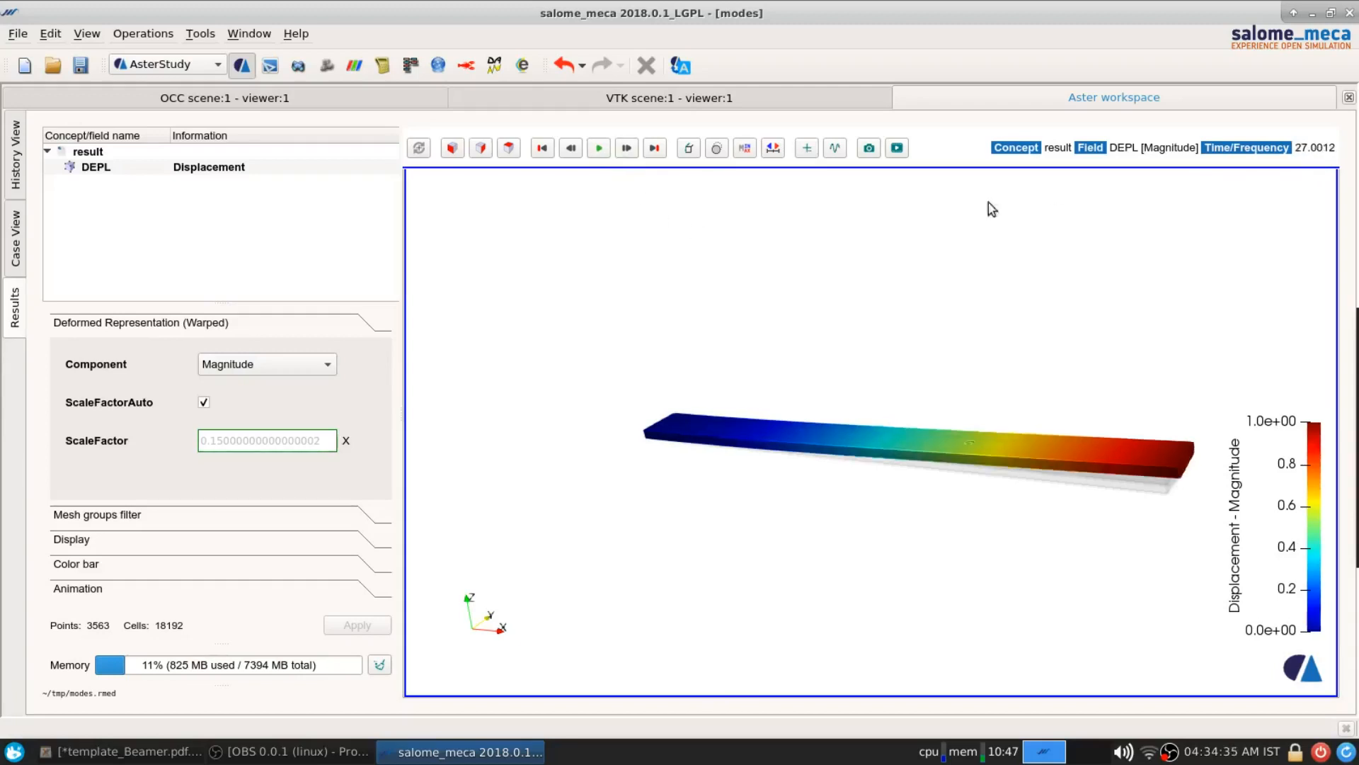
pyautogui.moveTo(1086, 376); pyautogui.dragTo(915, 524)
pyautogui.moveTo(985, 436); pyautogui.dragTo(1010, 389)
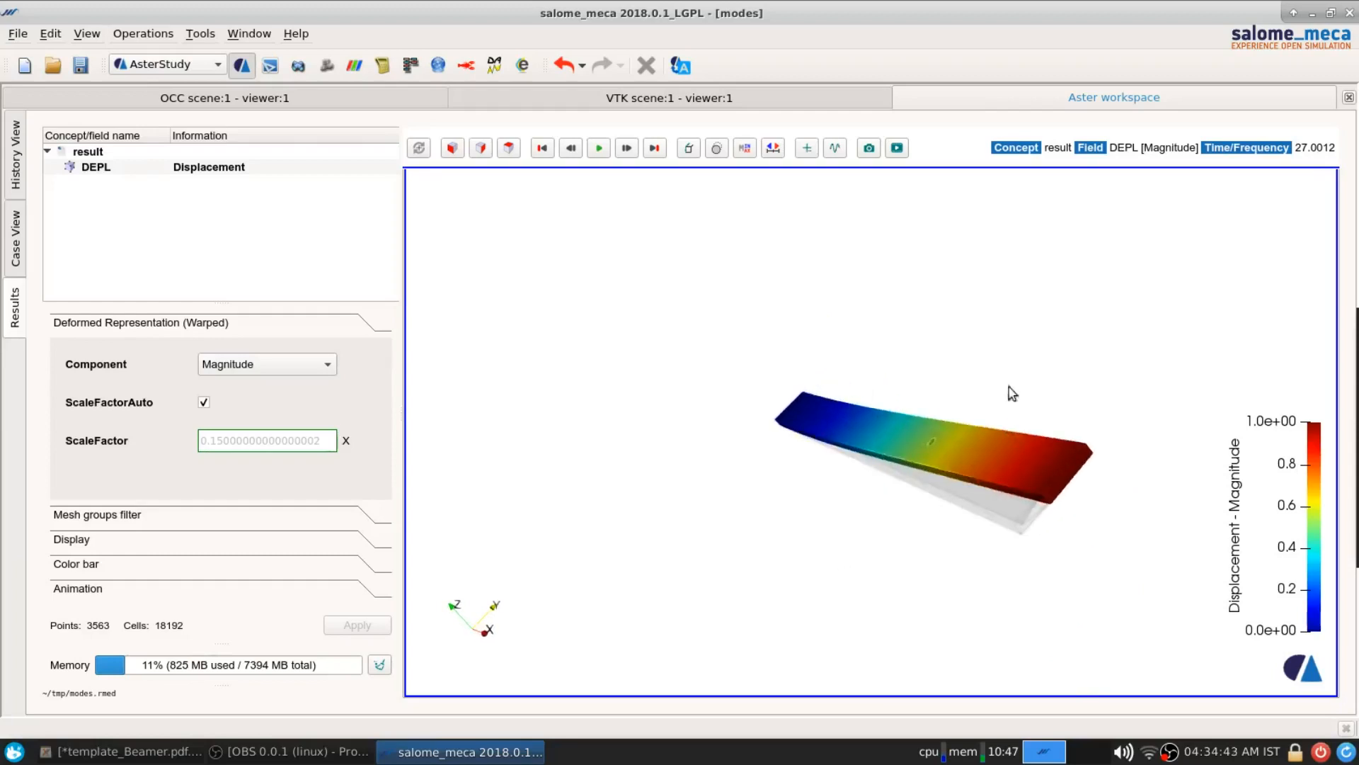
pyautogui.click(626, 149)
pyautogui.moveTo(846, 480); pyautogui.dragTo(877, 415)
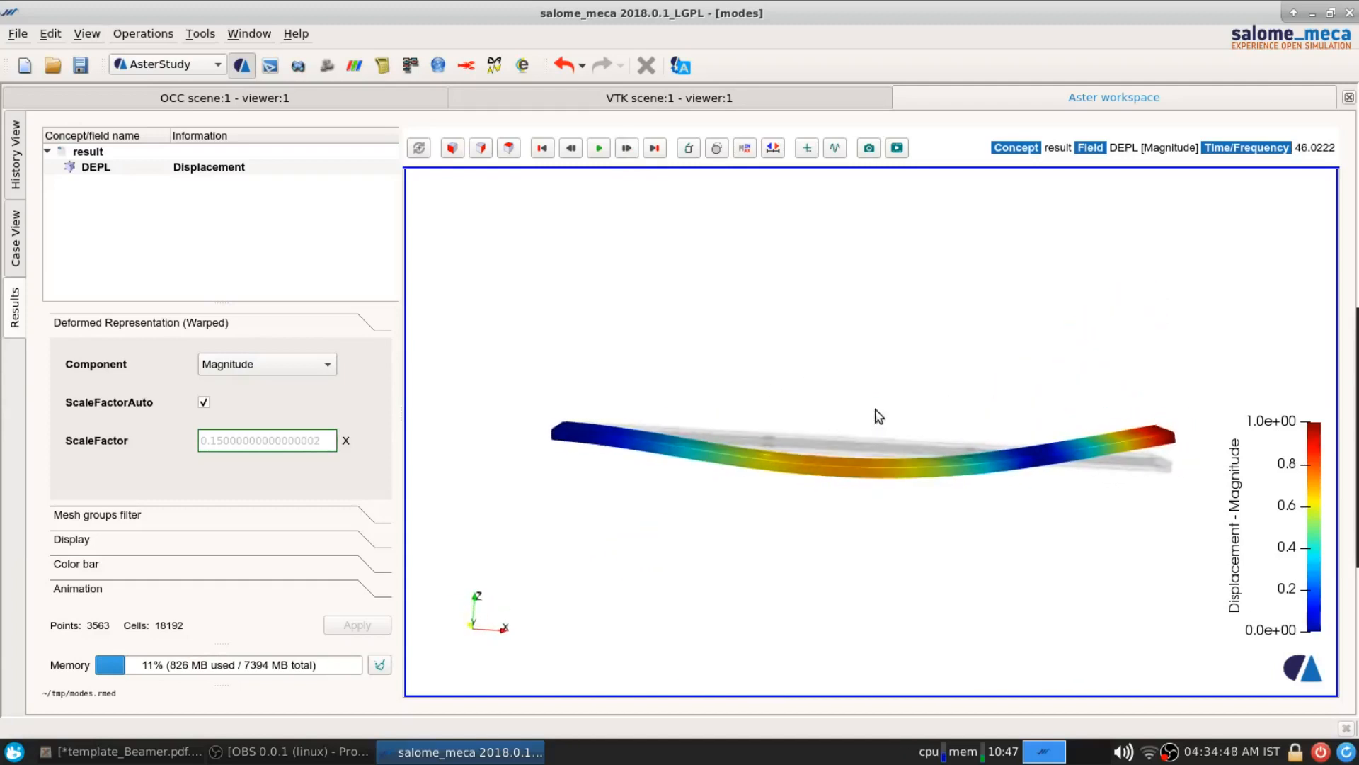
# Step: Advance through the higher modes up to the one at frequency 254.748, examining the torsional and bending shapes from different angles
pyautogui.click(626, 148)
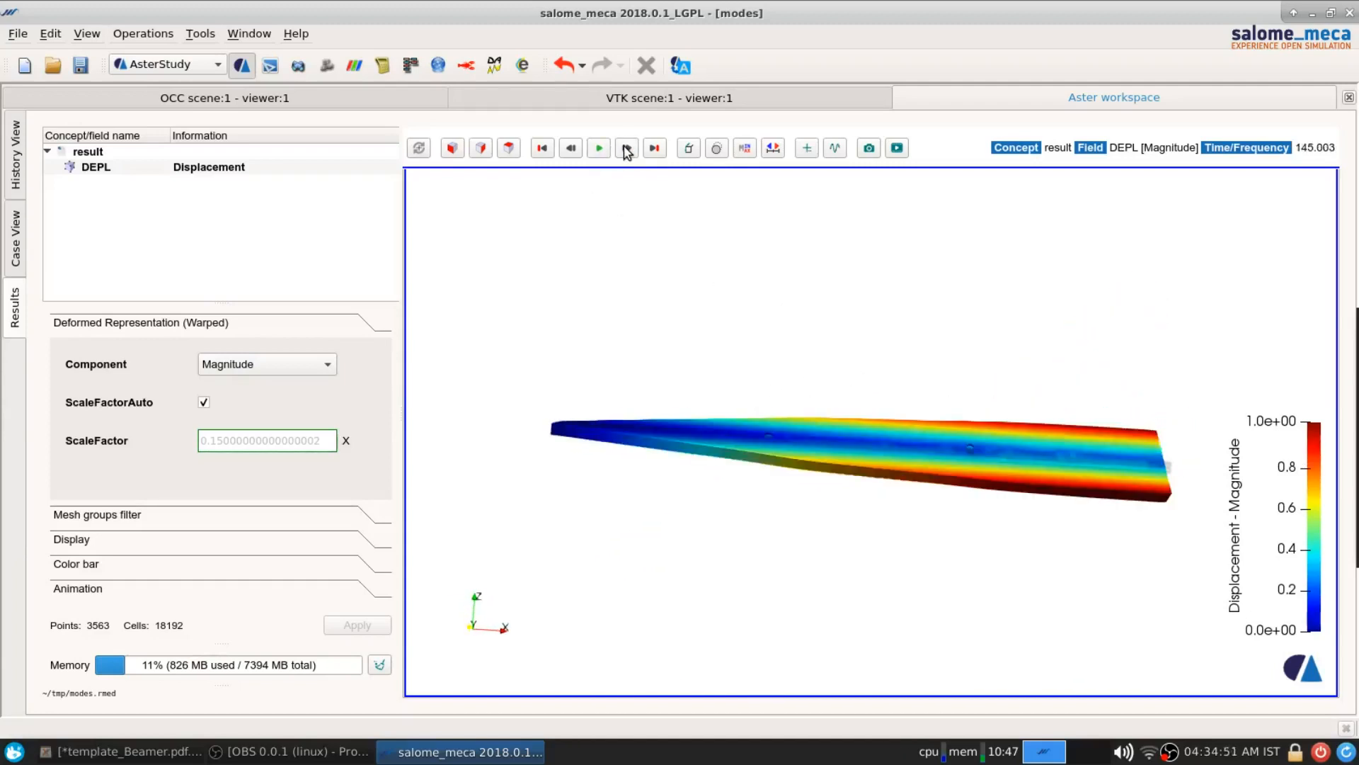
pyautogui.click(627, 153)
pyautogui.moveTo(971, 328); pyautogui.dragTo(895, 385)
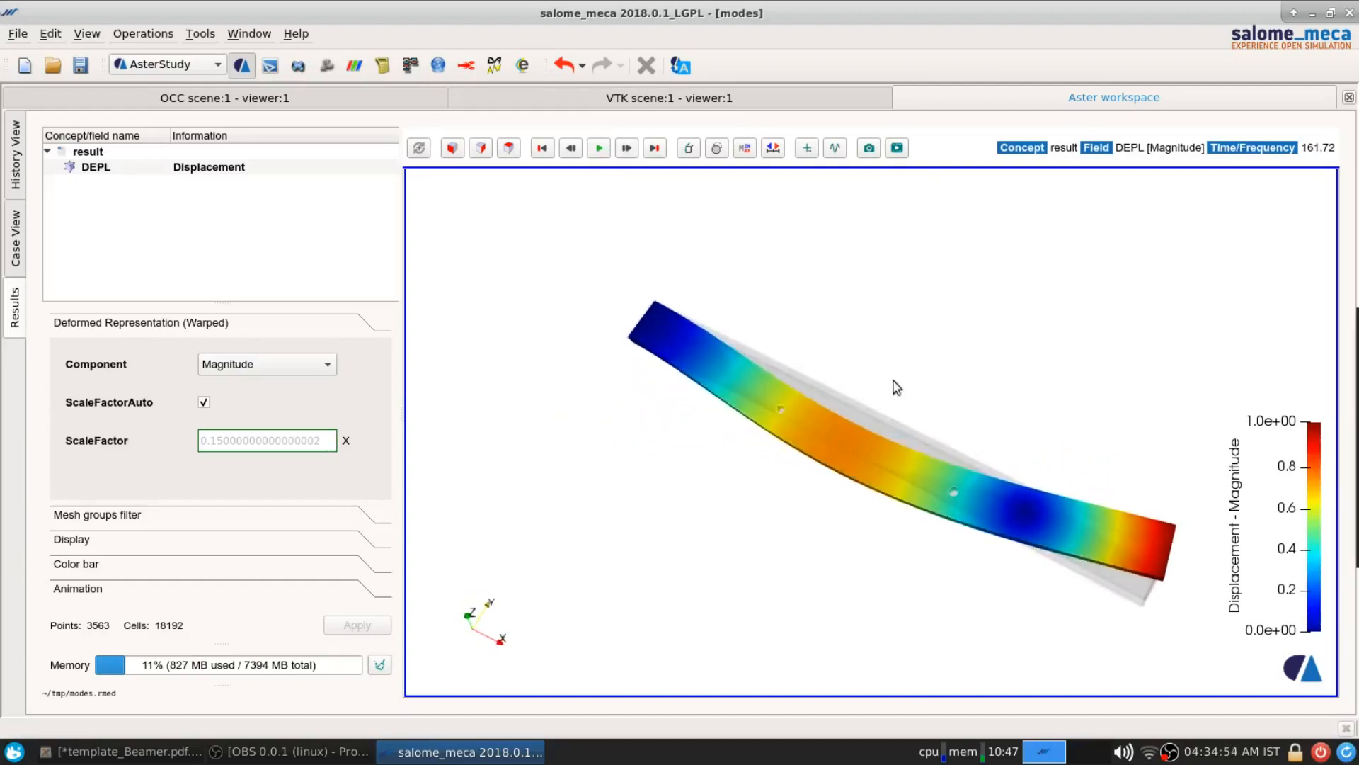
pyautogui.click(627, 149)
pyautogui.moveTo(781, 470); pyautogui.dragTo(849, 435)
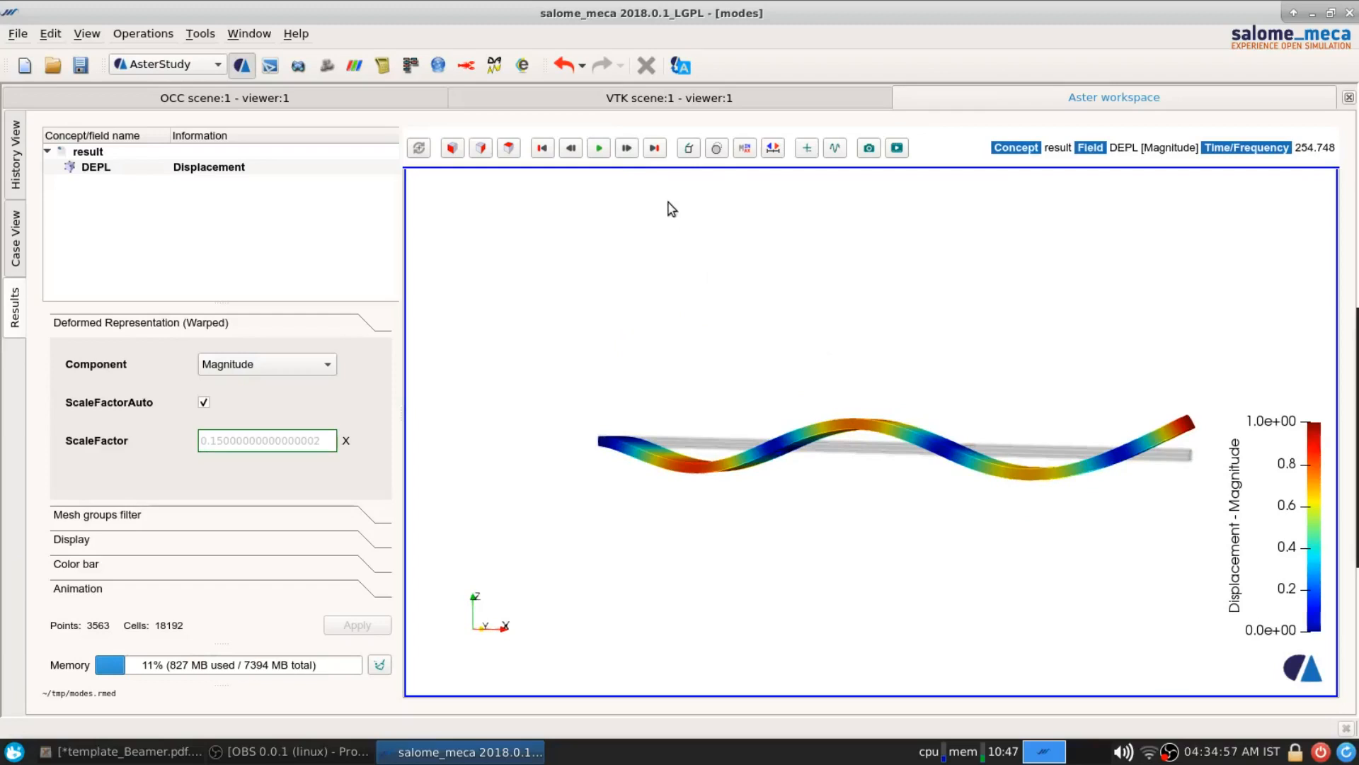
# Step: Examine the last mode's deformed shape, and return to the first mode to view it from several angles
pyautogui.click(655, 148)
pyautogui.moveTo(907, 470); pyautogui.dragTo(610, 316)
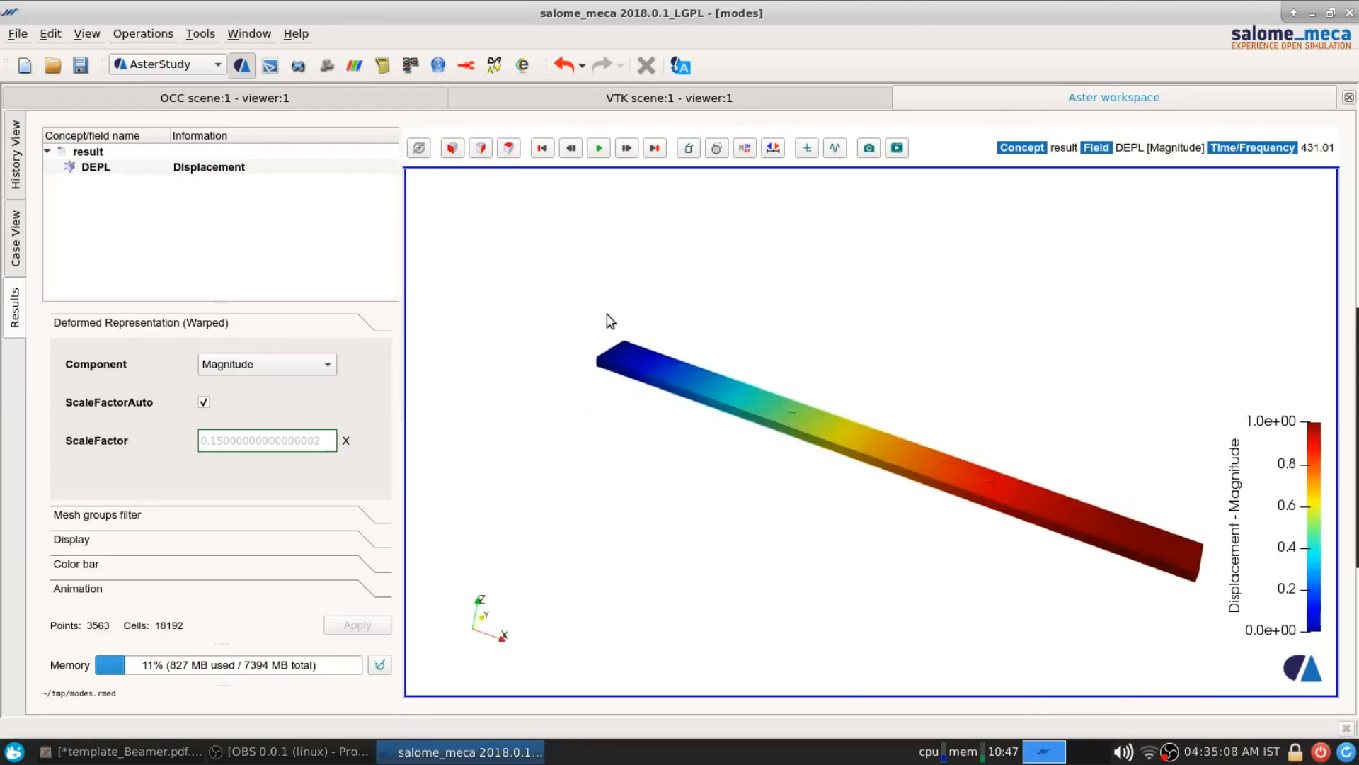
pyautogui.click(537, 151)
pyautogui.moveTo(929, 368); pyautogui.dragTo(964, 332)
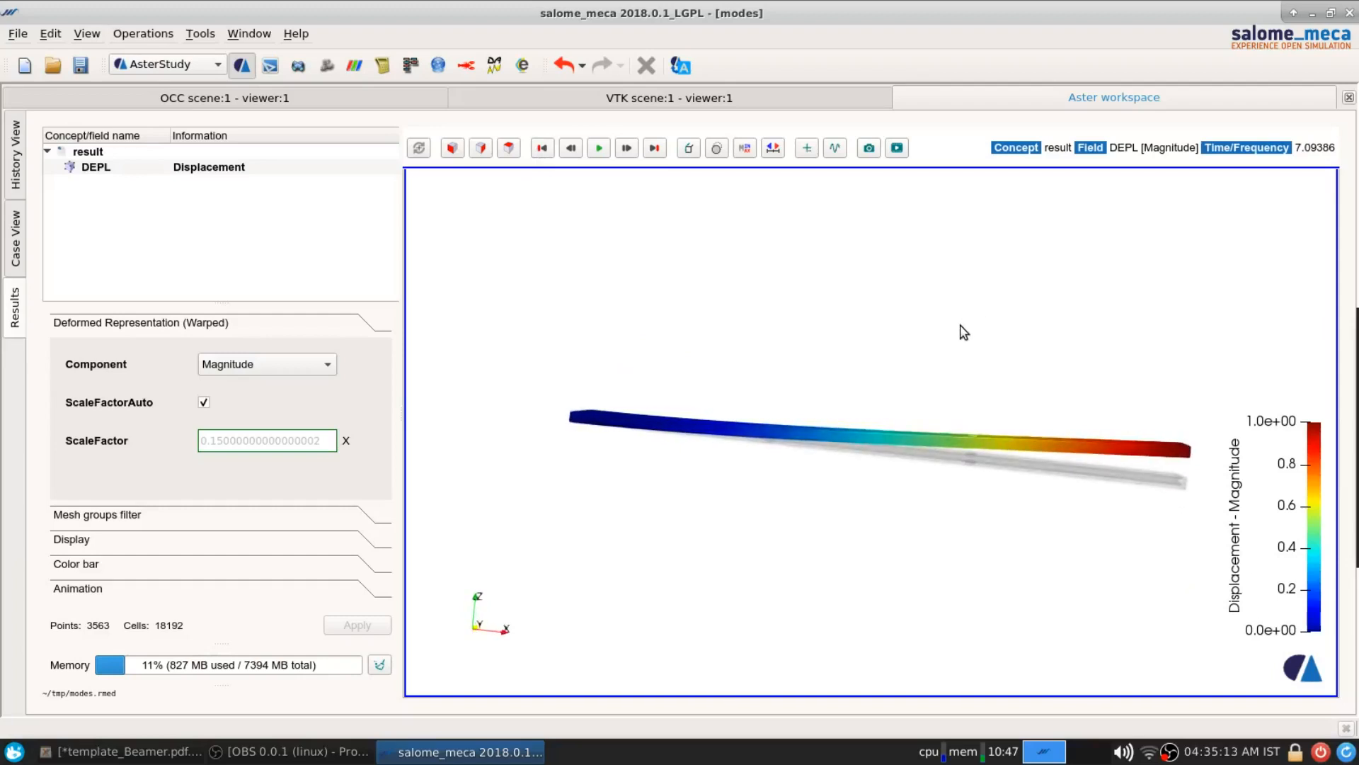
pyautogui.moveTo(1132, 510); pyautogui.dragTo(1077, 525)
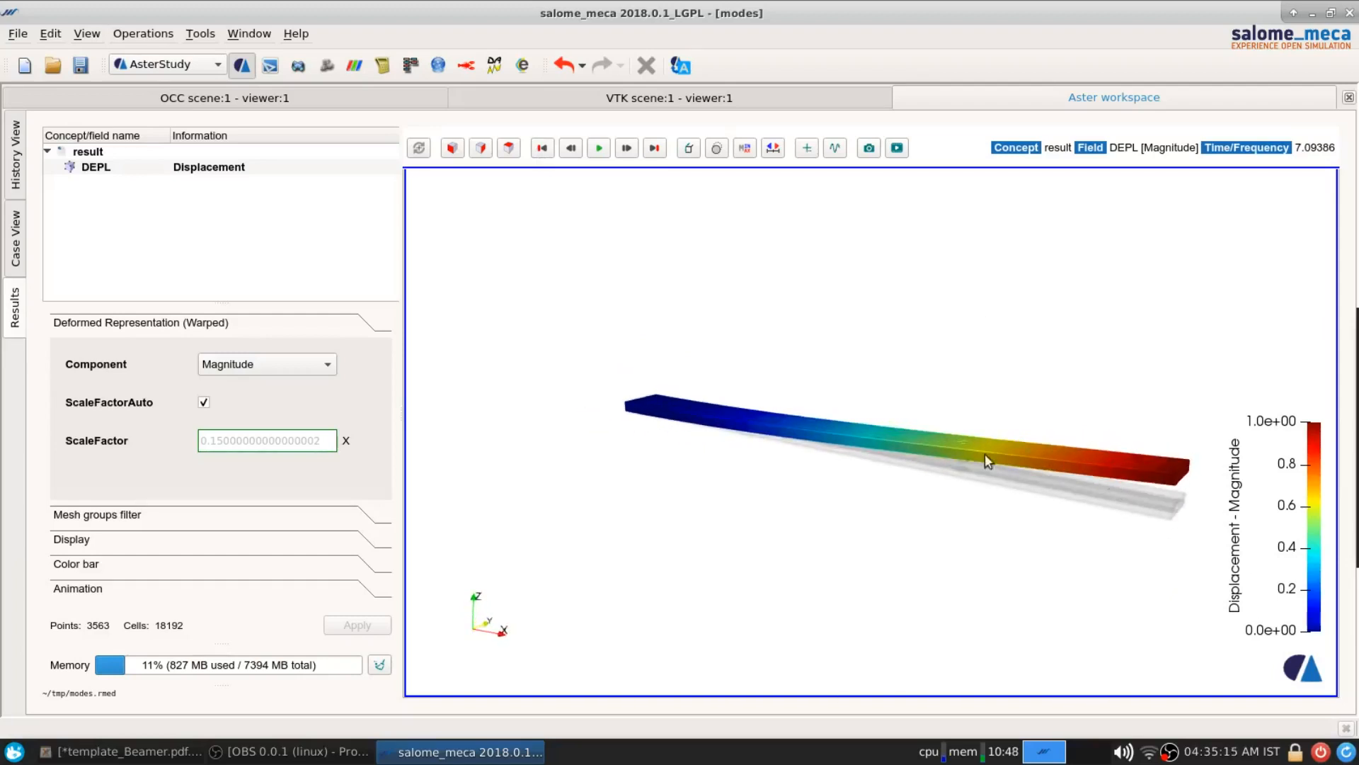
pyautogui.moveTo(1197, 462); pyautogui.dragTo(1137, 599)
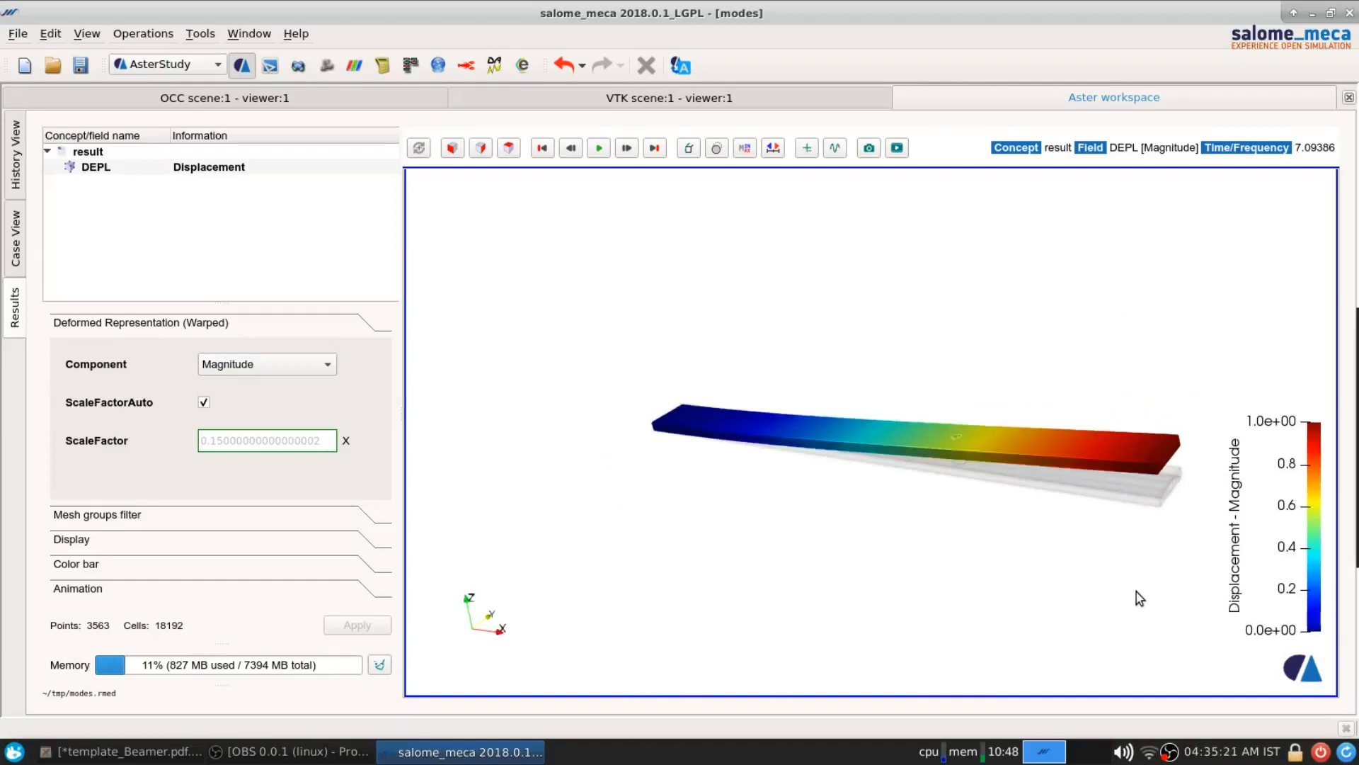
# Step: Animate the first mode of the DEPL displacement field, and advance the mode animation through modes 2 and 3
pyautogui.click(138, 167)
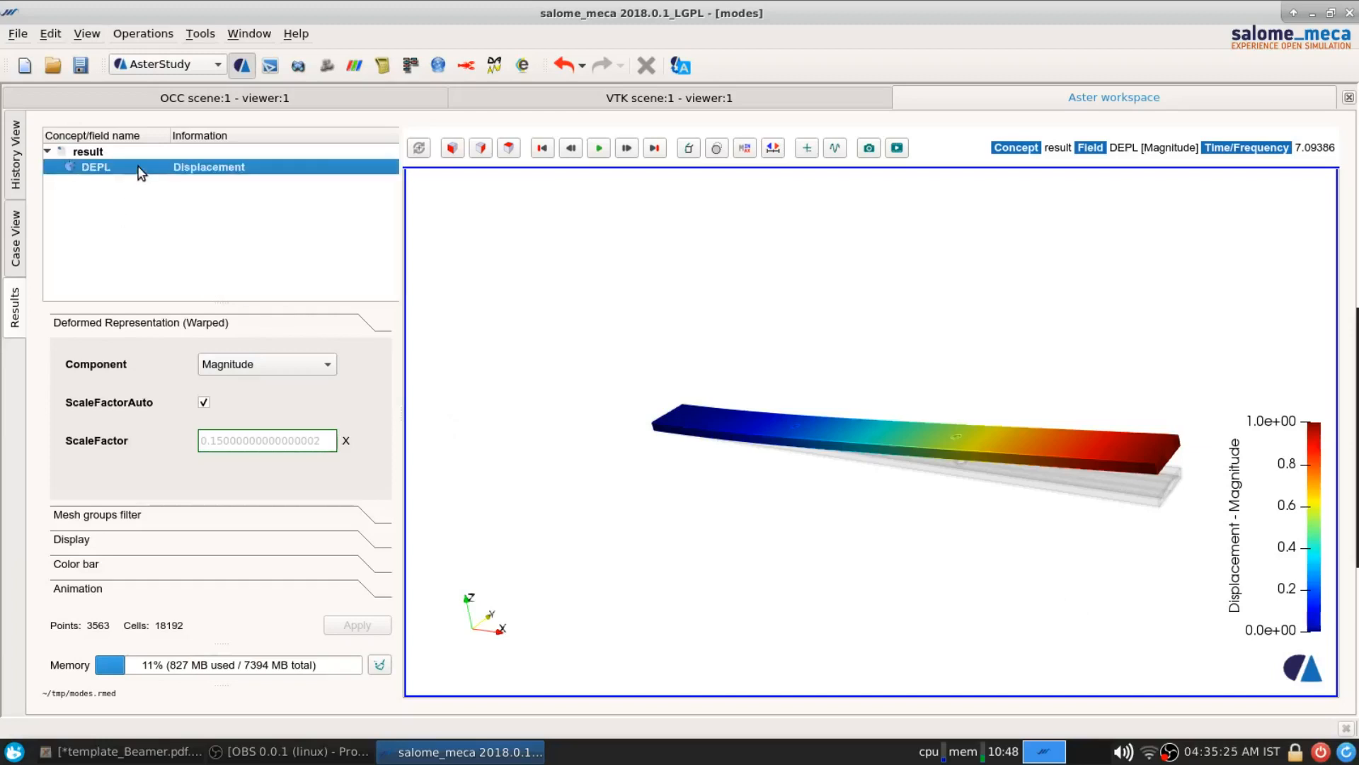
pyautogui.rightClick(139, 172)
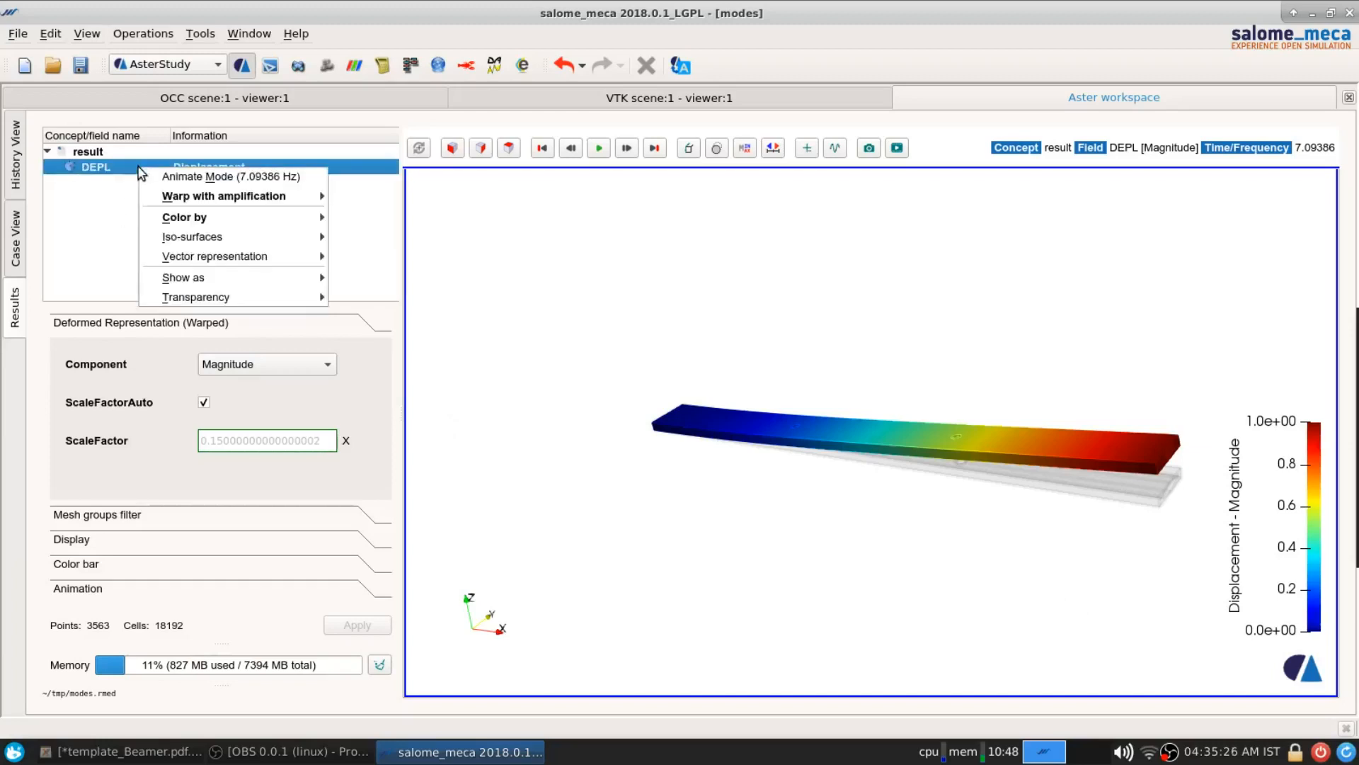
pyautogui.click(189, 179)
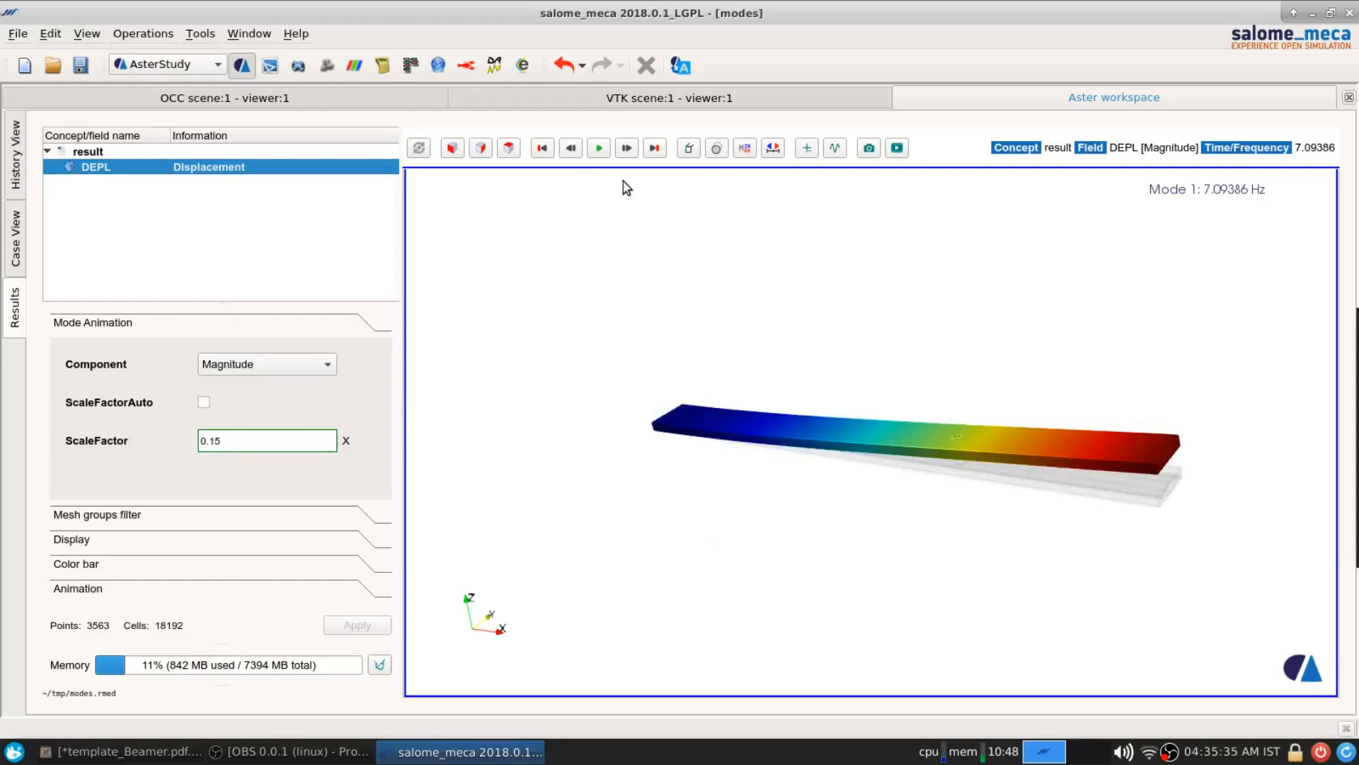
pyautogui.click(630, 150)
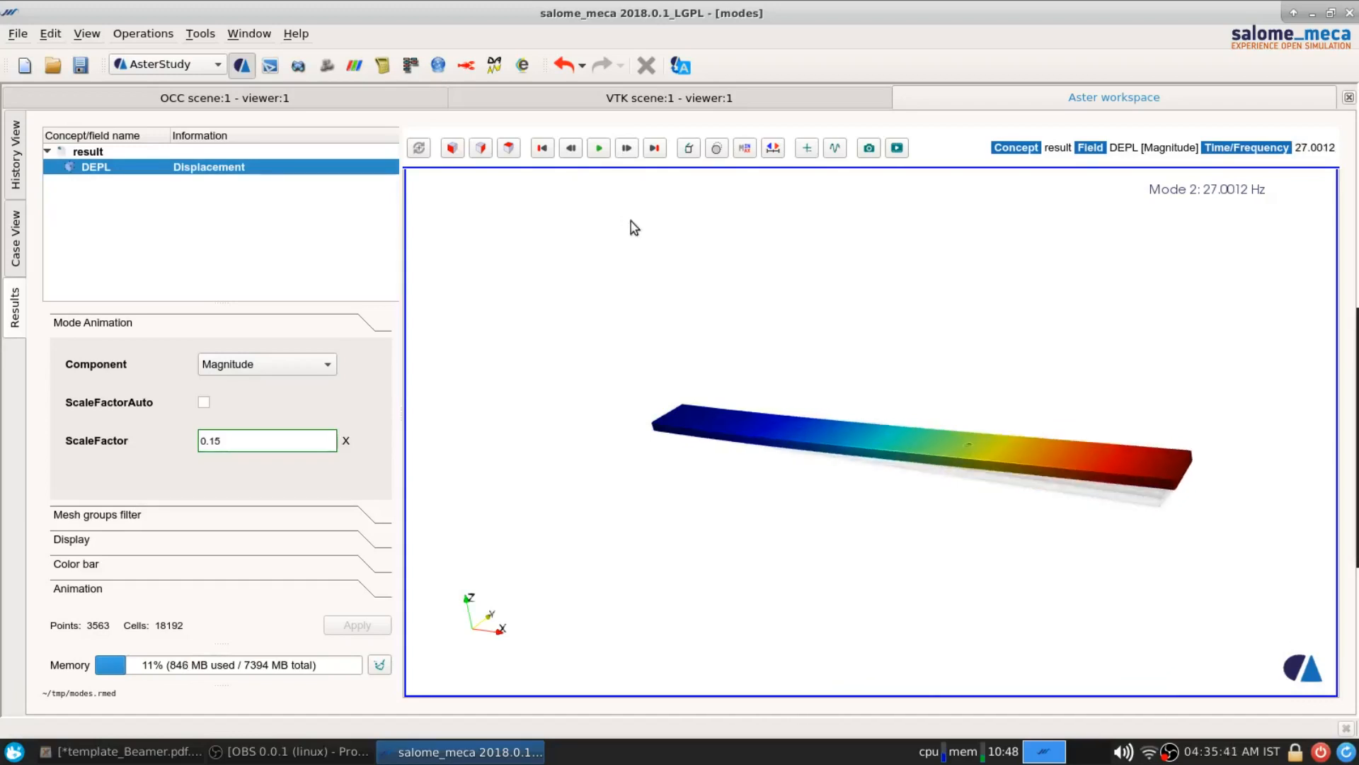
pyautogui.click(627, 151)
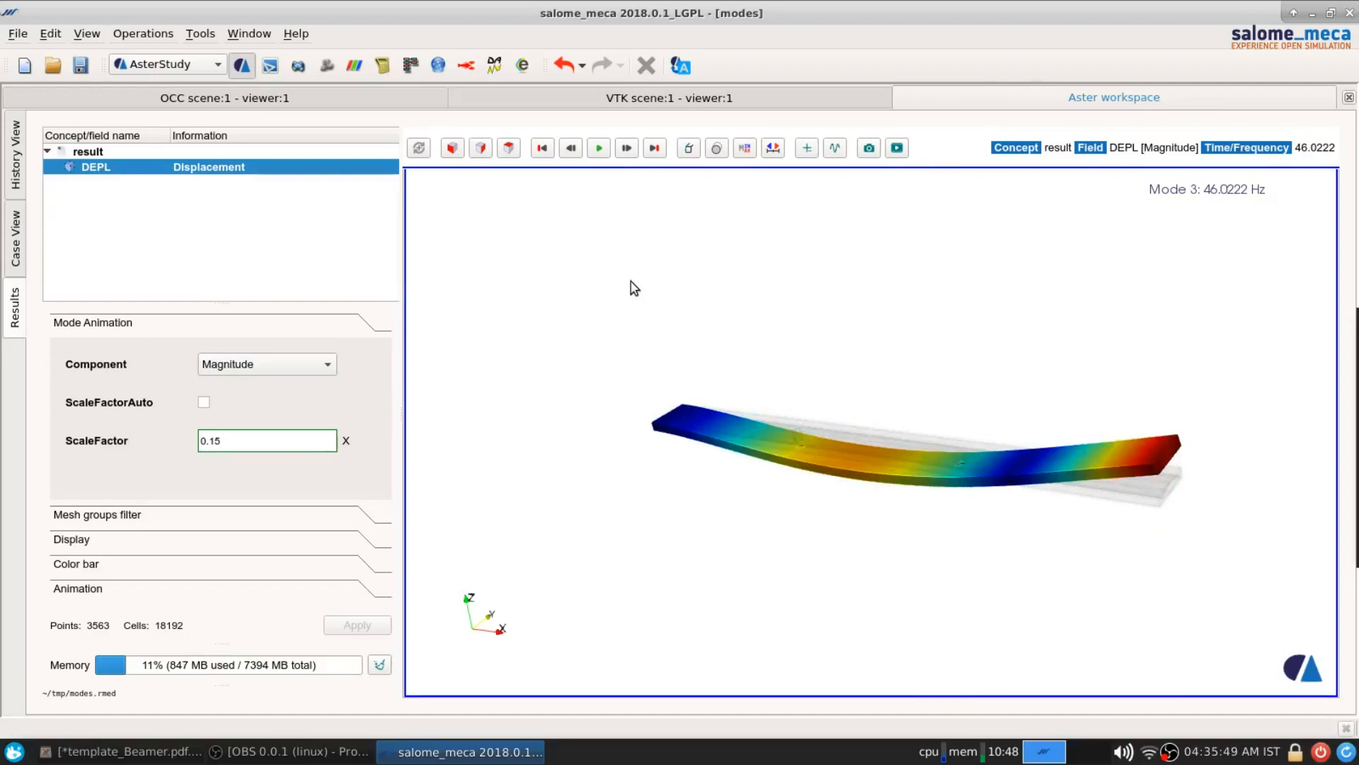
# Step: Set the mode animation's number of periods to 5, apply it and play the animation of mode 3
pyautogui.click(122, 517)
pyautogui.click(118, 543)
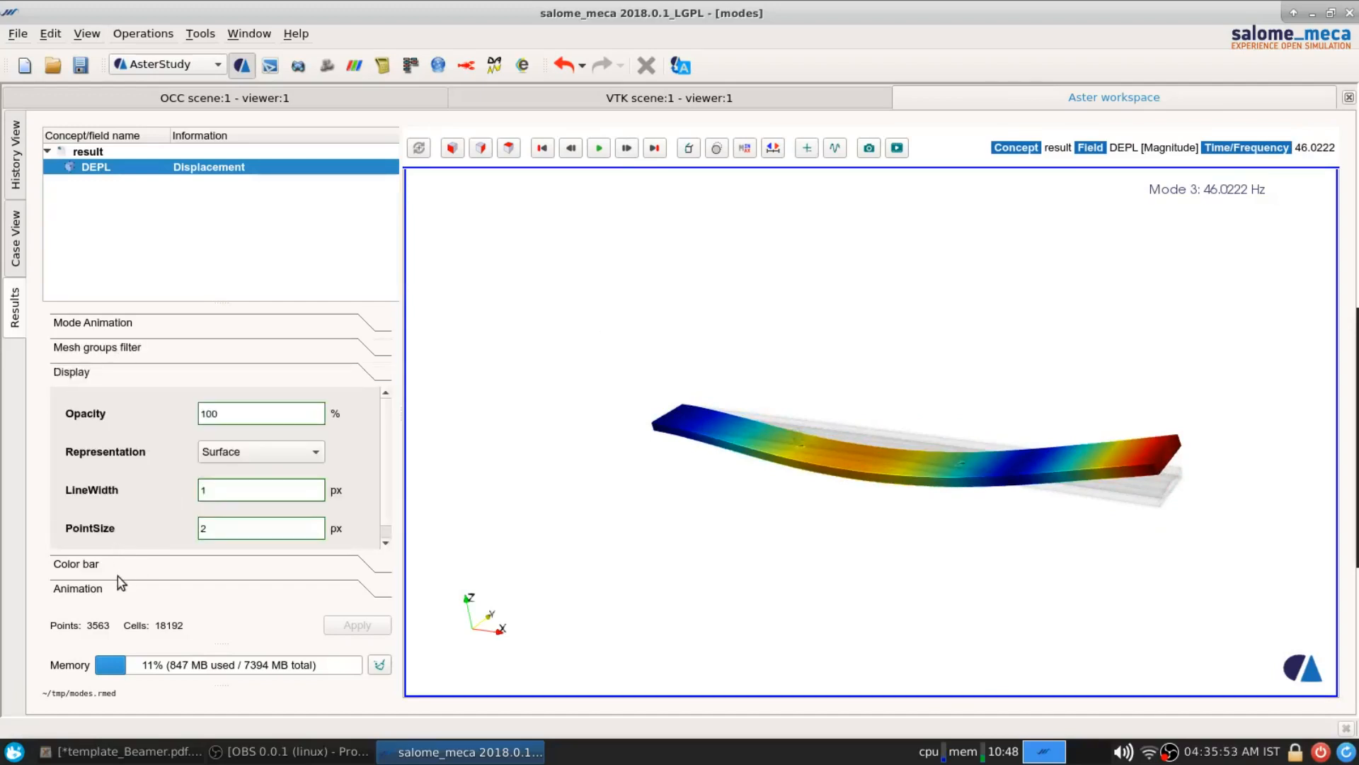
pyautogui.click(118, 566)
pyautogui.click(123, 593)
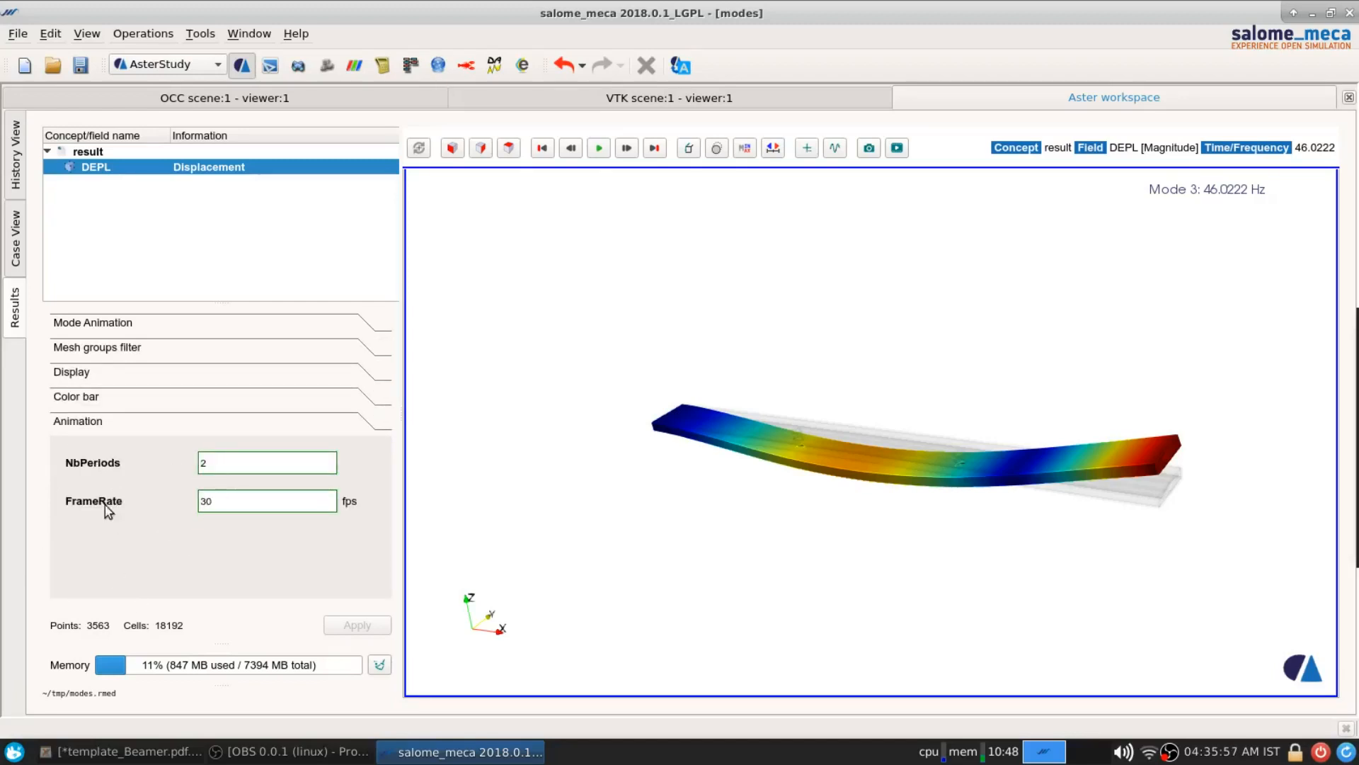
pyautogui.moveTo(221, 465); pyautogui.dragTo(186, 464)
pyautogui.write('5')
pyautogui.click(343, 624)
pyautogui.click(599, 148)
# Step: Switch to the template_Beamer slides in Xournal++ and show the New features slide on page 2
pyautogui.click(120, 751)
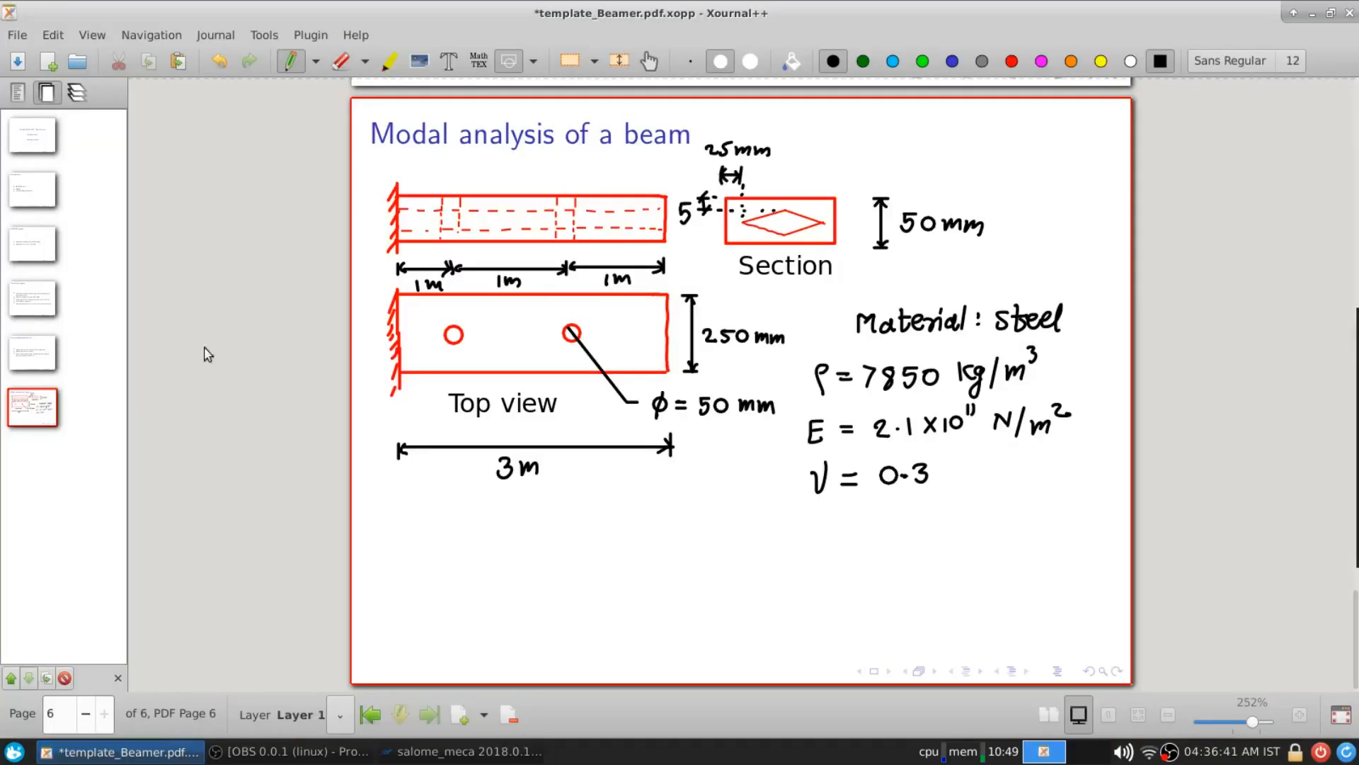
pyautogui.click(32, 134)
pyautogui.click(32, 182)
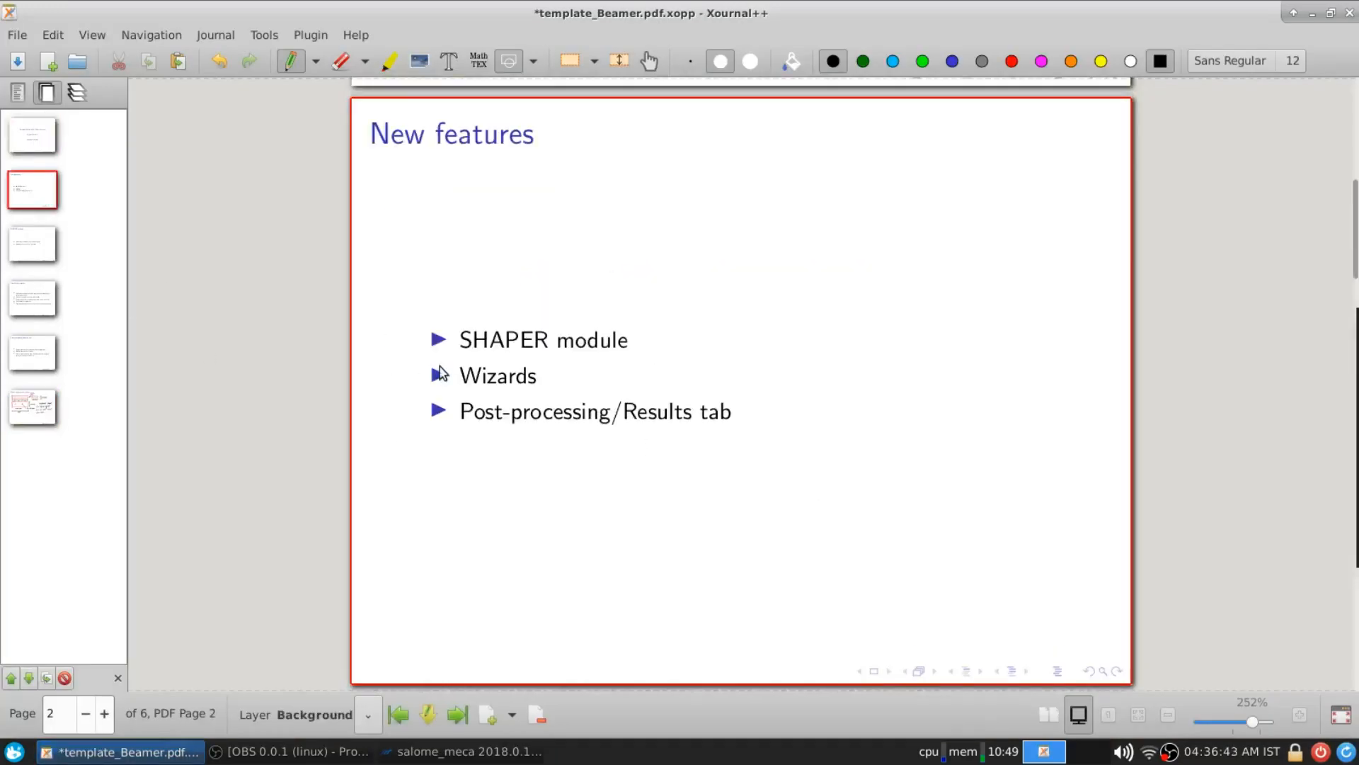